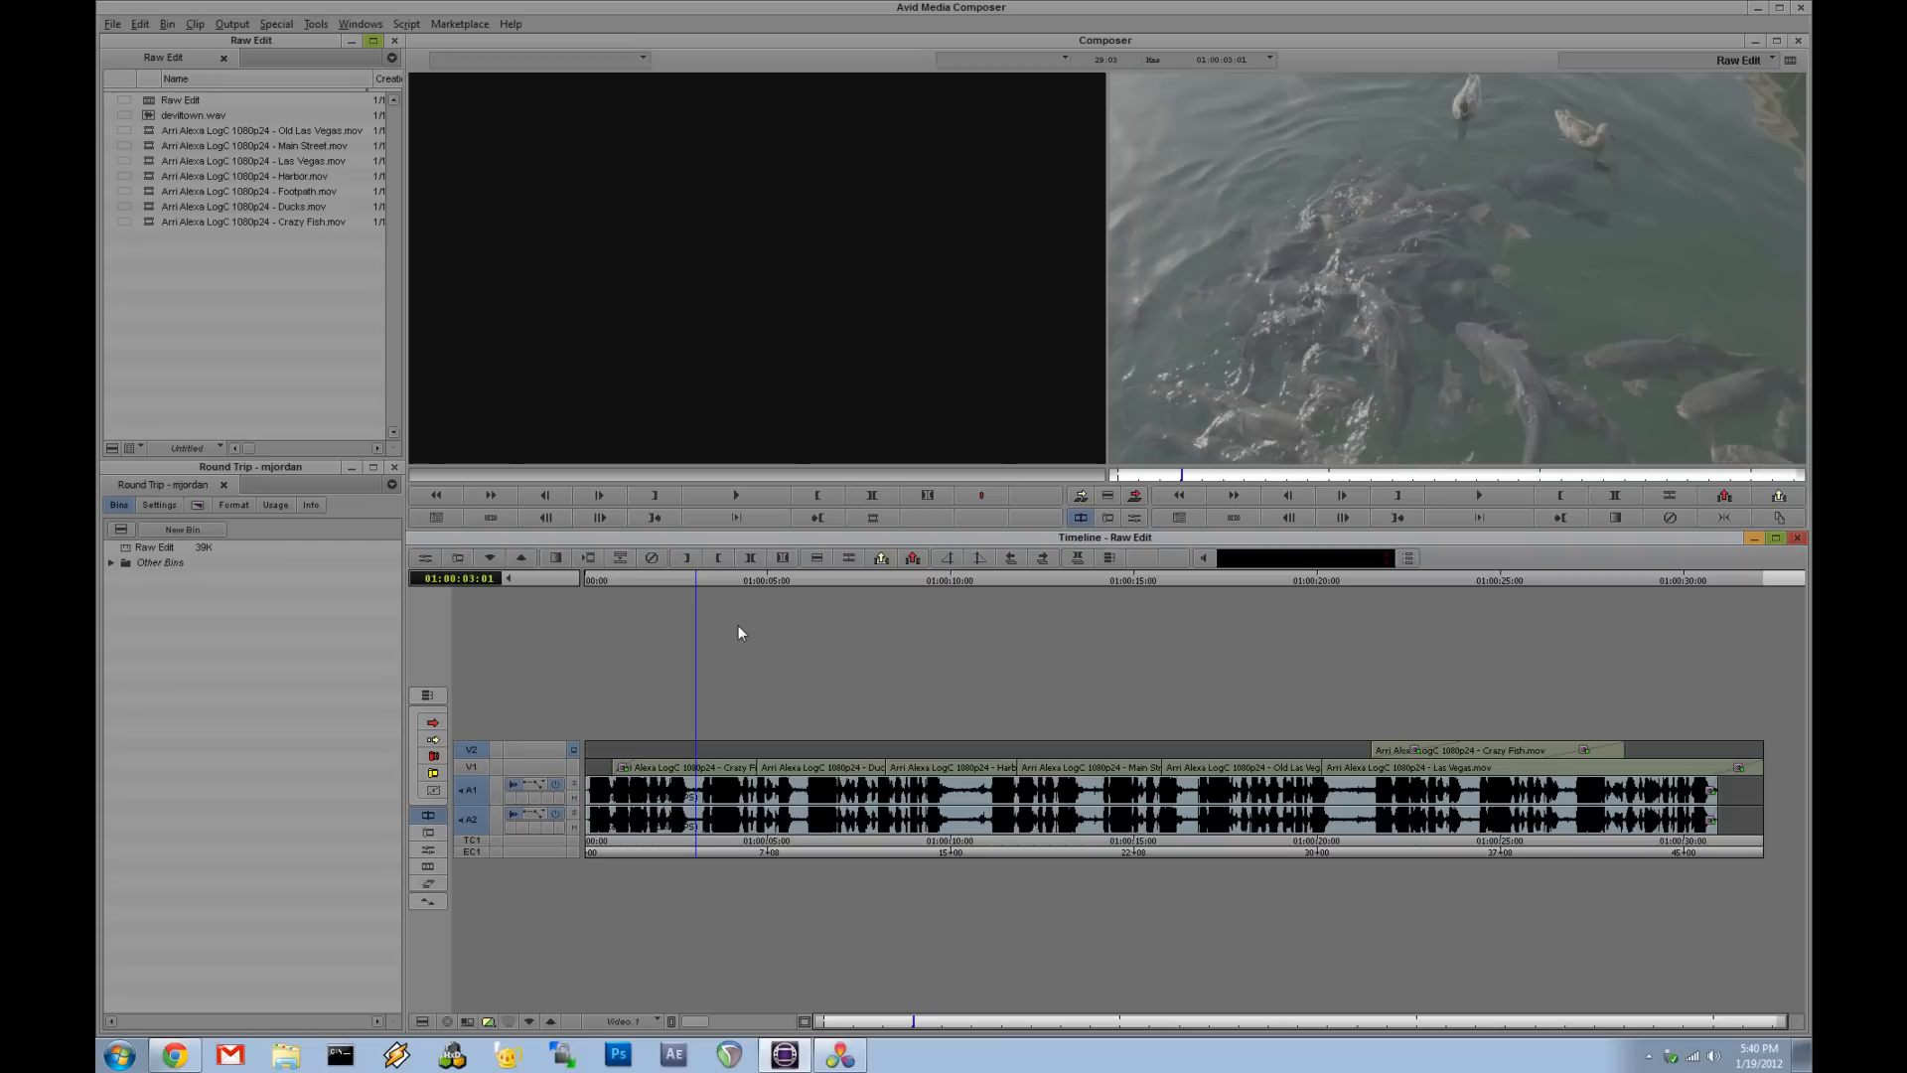
- Scrub through the Raw Edit sequence in the timeline to review the opening clips
{"action": "mouse_move", "coordinate": [709, 794]}
{"action": "left_mouse_down"}
{"action": "mouse_move", "coordinate": [700, 810]}
{"action": "mouse_move", "coordinate": [1281, 822]}
{"action": "mouse_move", "coordinate": [846, 824]}
{"action": "mouse_move", "coordinate": [1133, 828]}
{"action": "mouse_move", "coordinate": [936, 833]}
{"action": "mouse_move", "coordinate": [717, 784]}
{"action": "left_mouse_up"}
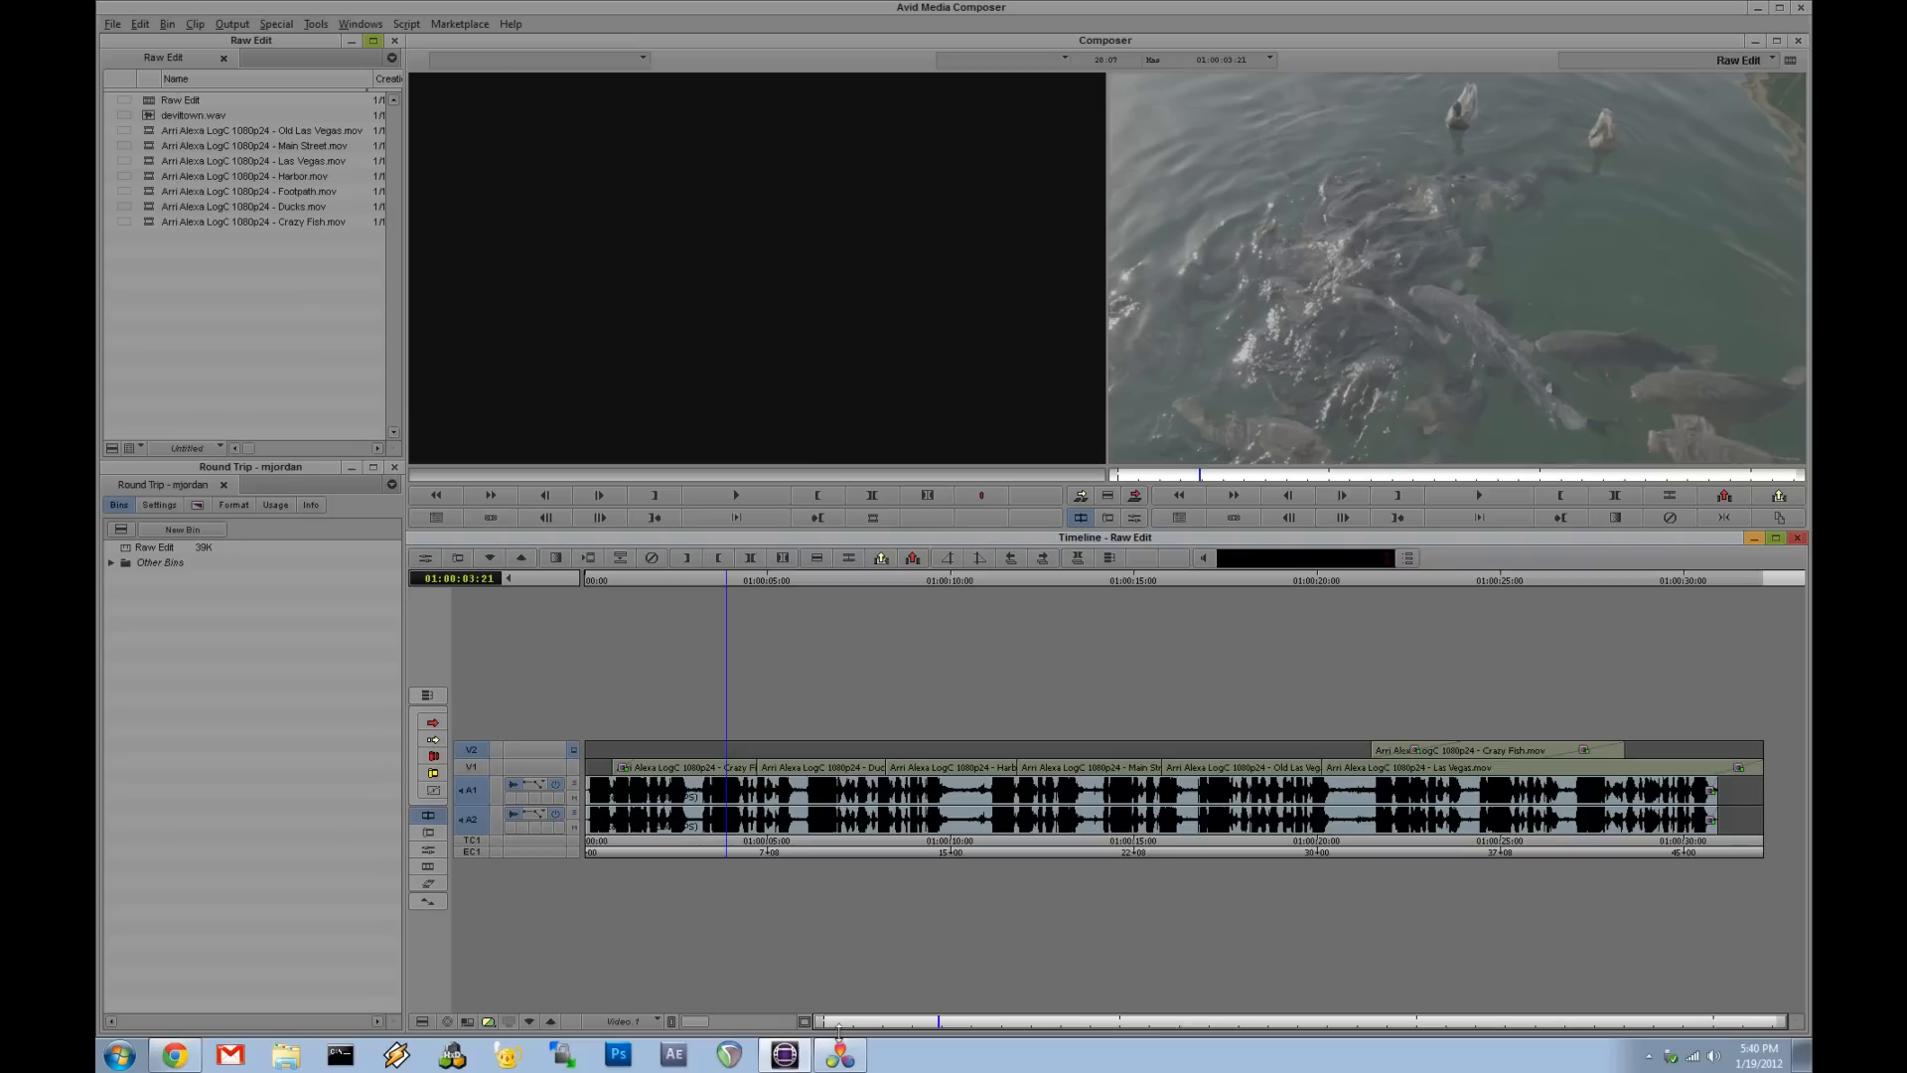
{"action": "mouse_move", "coordinate": [849, 1064]}
{"action": "left_click_drag", "start_coordinate": [701, 786], "coordinate": [985, 855]}
{"action": "mouse_move", "coordinate": [918, 782]}
{"action": "left_mouse_down"}
{"action": "mouse_move", "coordinate": [928, 809]}
{"action": "mouse_move", "coordinate": [873, 813]}
{"action": "mouse_move", "coordinate": [912, 815]}
{"action": "left_mouse_up"}
{"action": "left_click", "coordinate": [622, 814]}
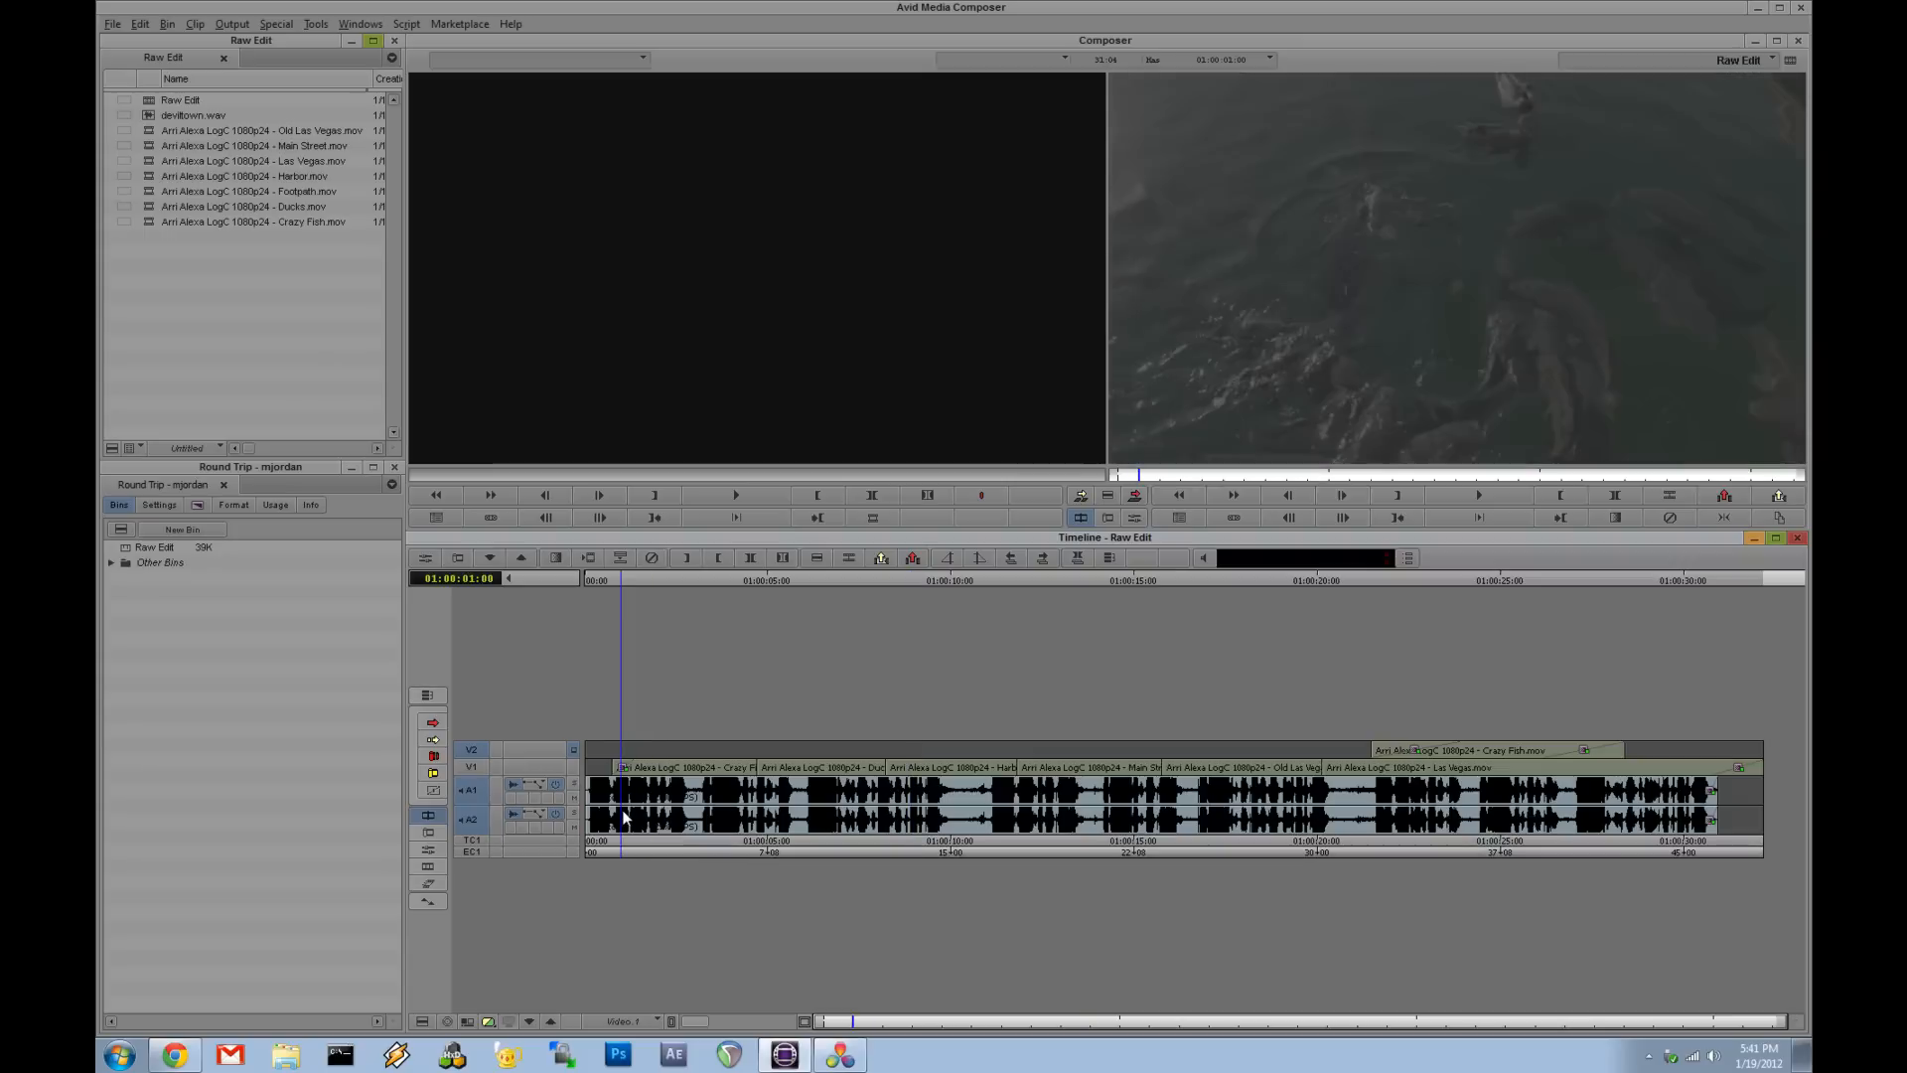
{"action": "left_click", "coordinate": [1410, 795]}
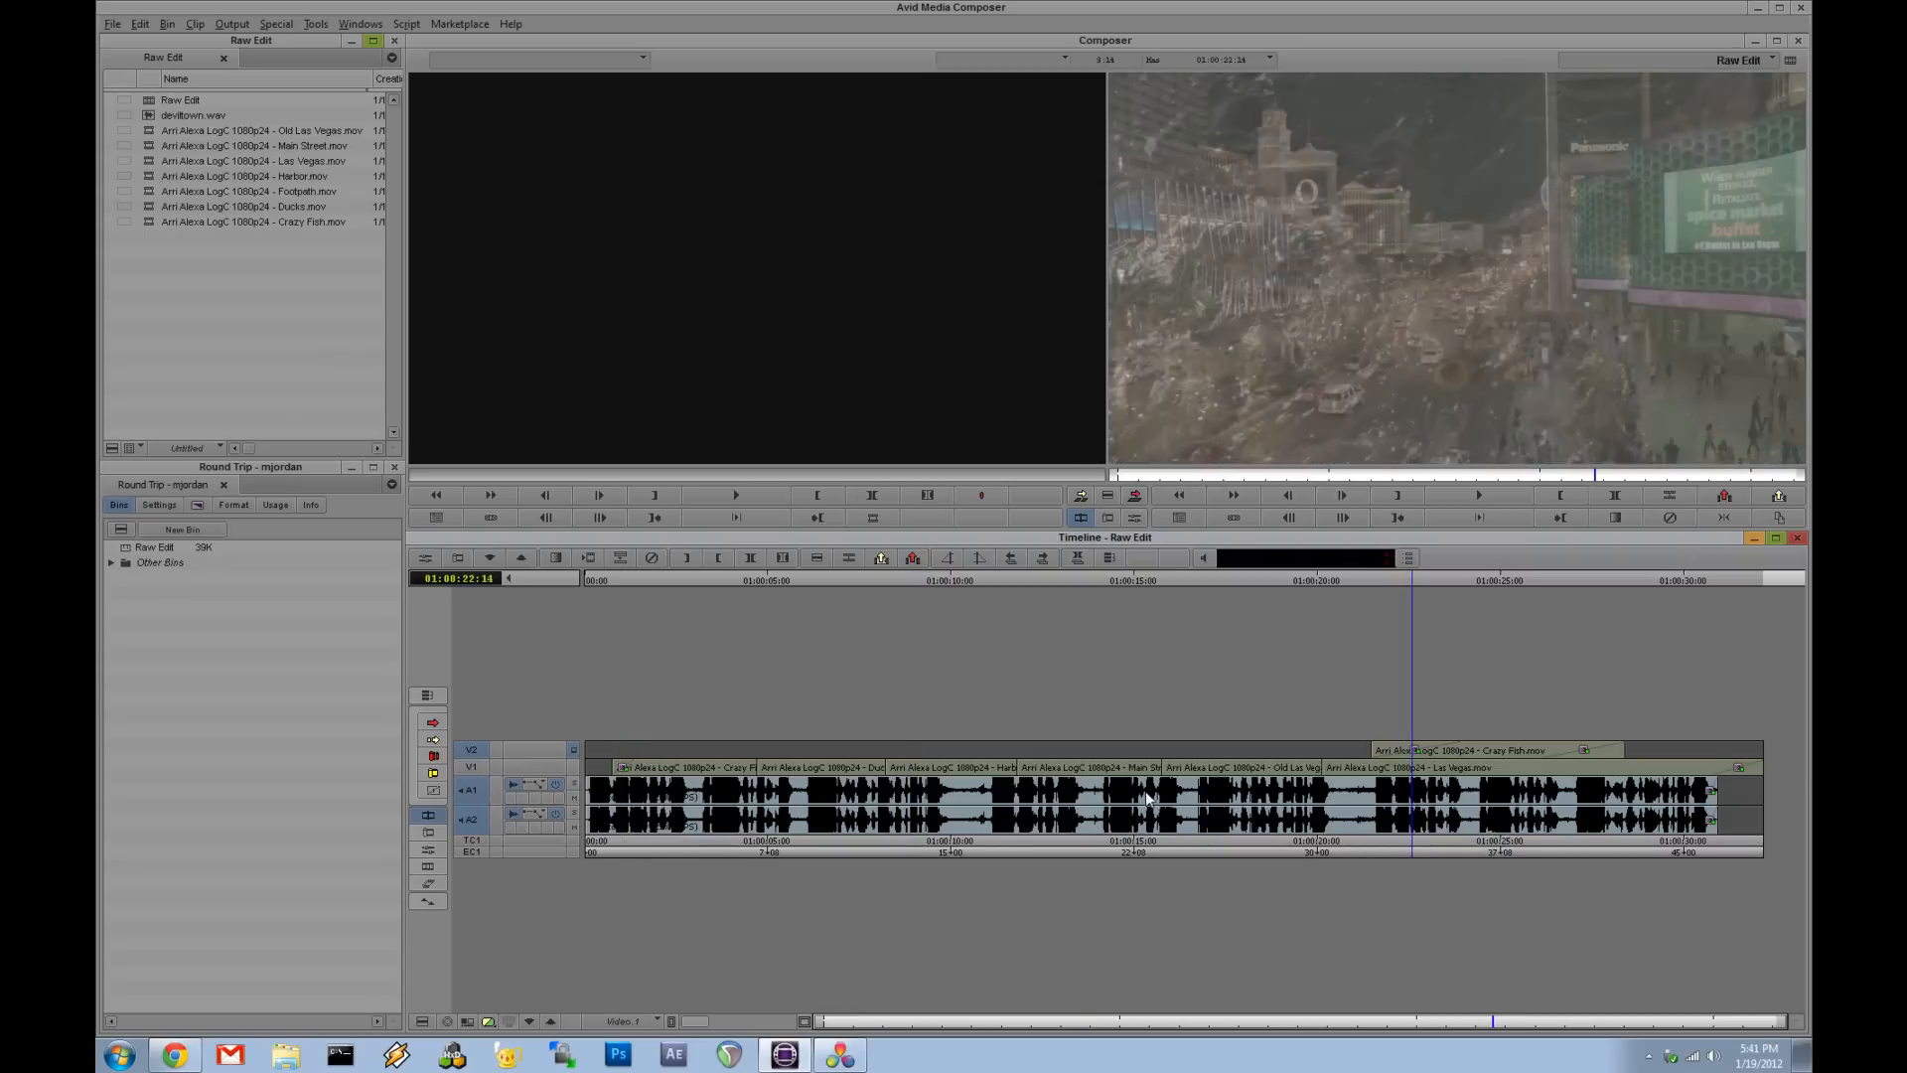
{"action": "left_click_drag", "start_coordinate": [712, 814], "coordinate": [853, 836]}
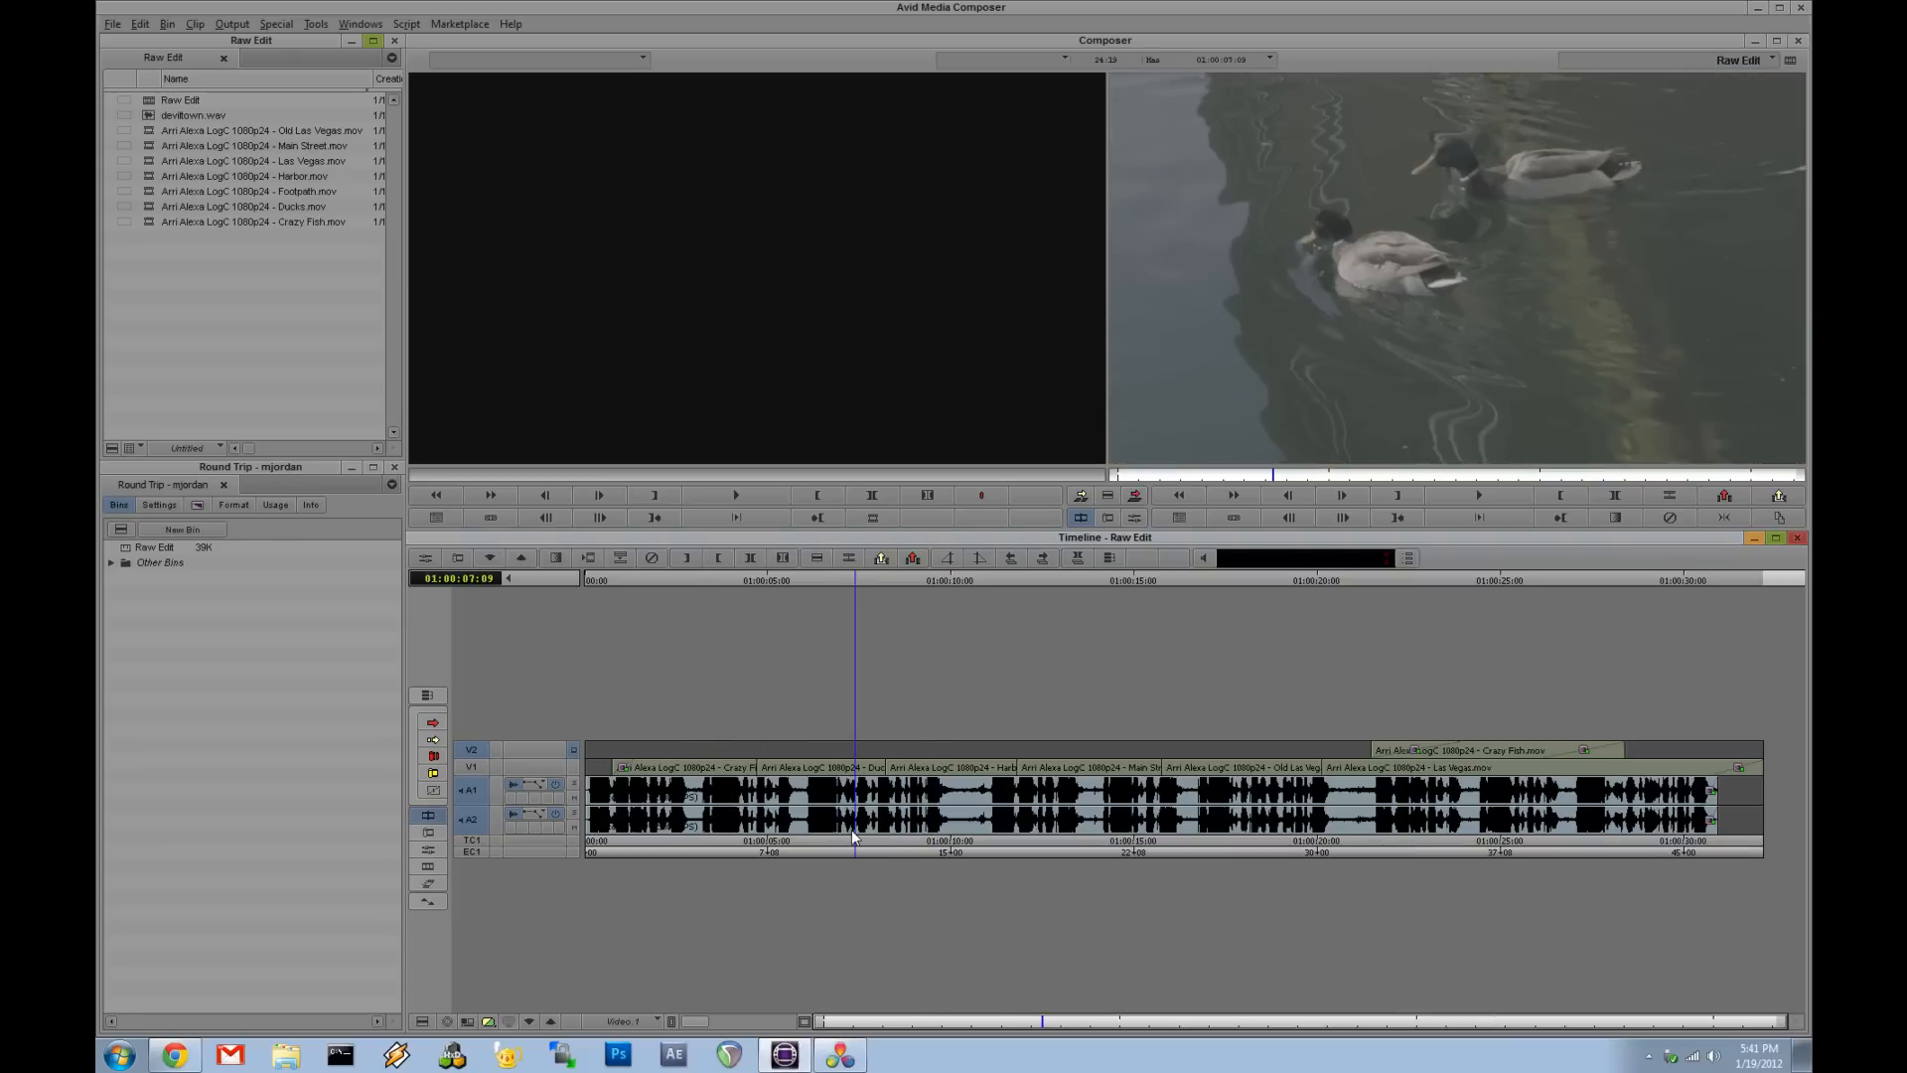
{"action": "left_click_drag", "start_coordinate": [850, 819], "coordinate": [723, 842]}
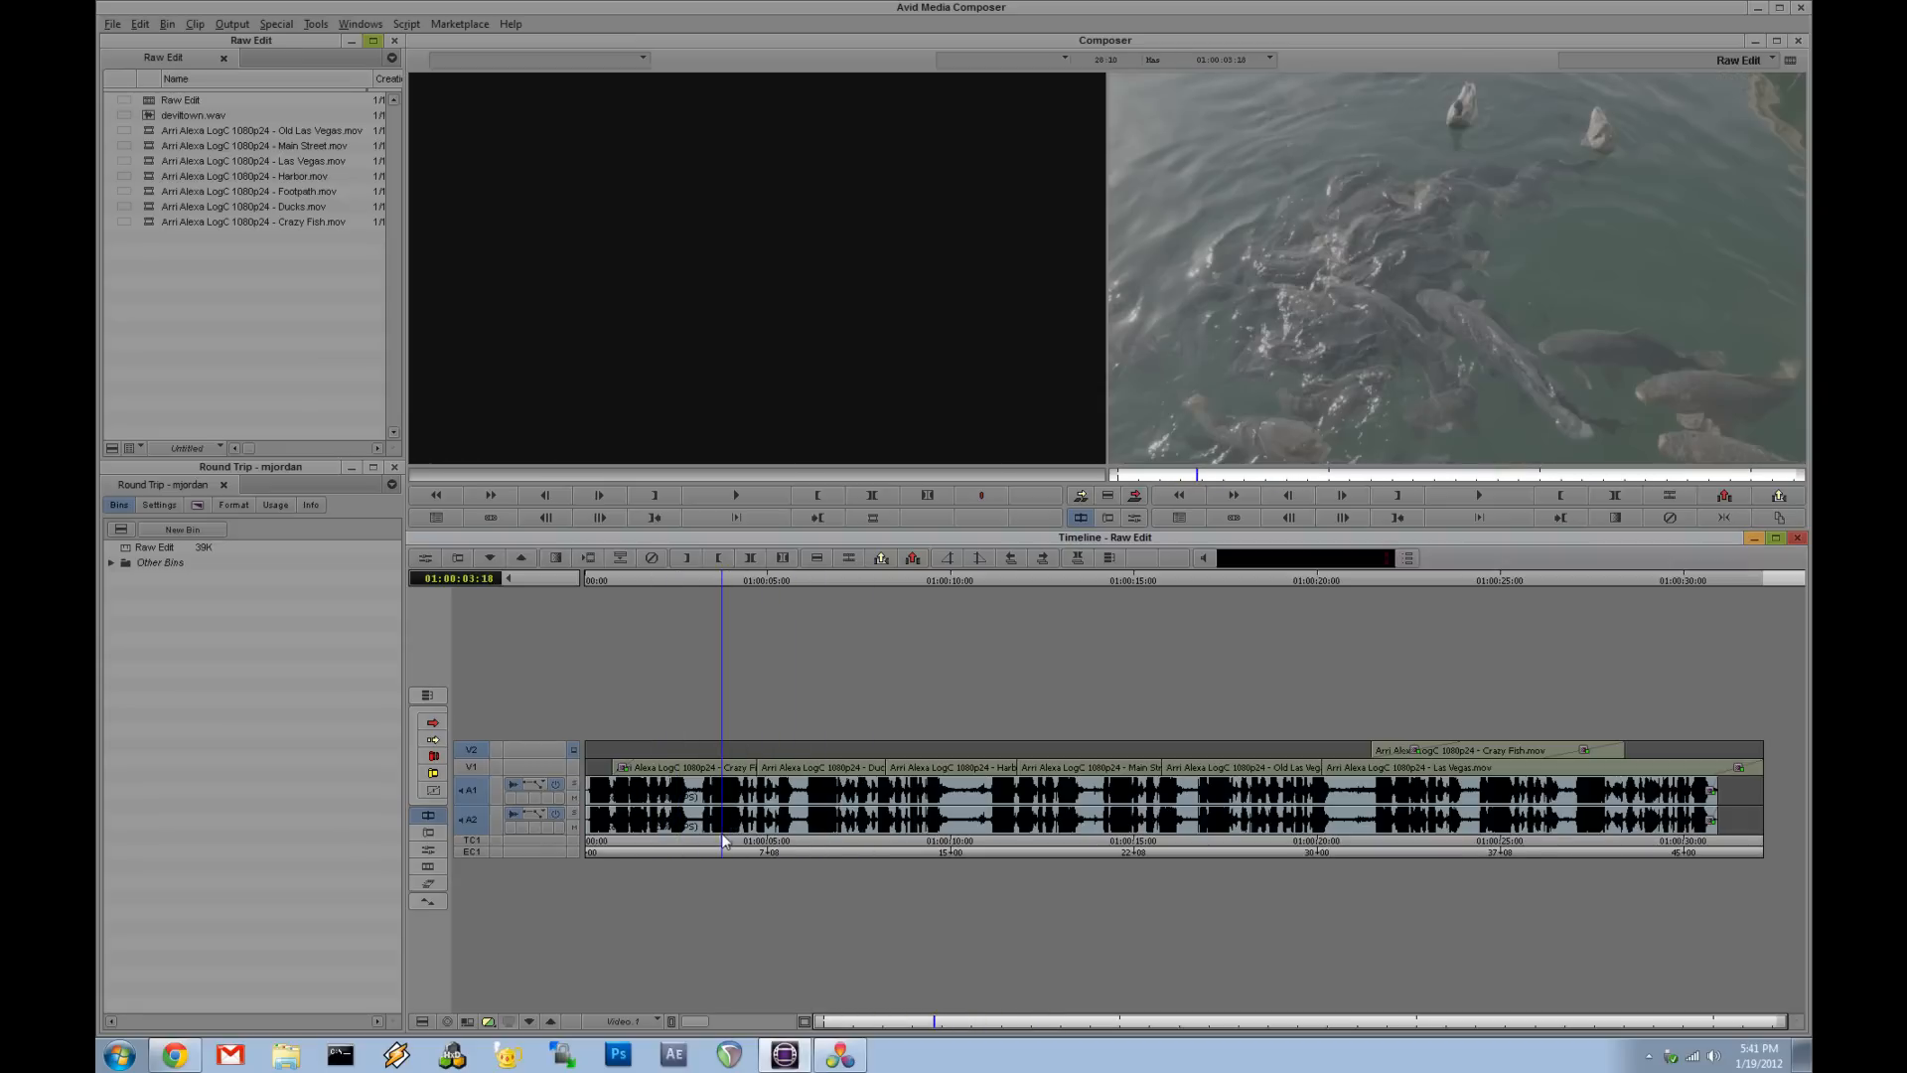
{"action": "mouse_move", "coordinate": [707, 801]}
{"action": "left_mouse_down"}
{"action": "mouse_move", "coordinate": [839, 810]}
{"action": "mouse_move", "coordinate": [731, 810]}
{"action": "left_mouse_up"}
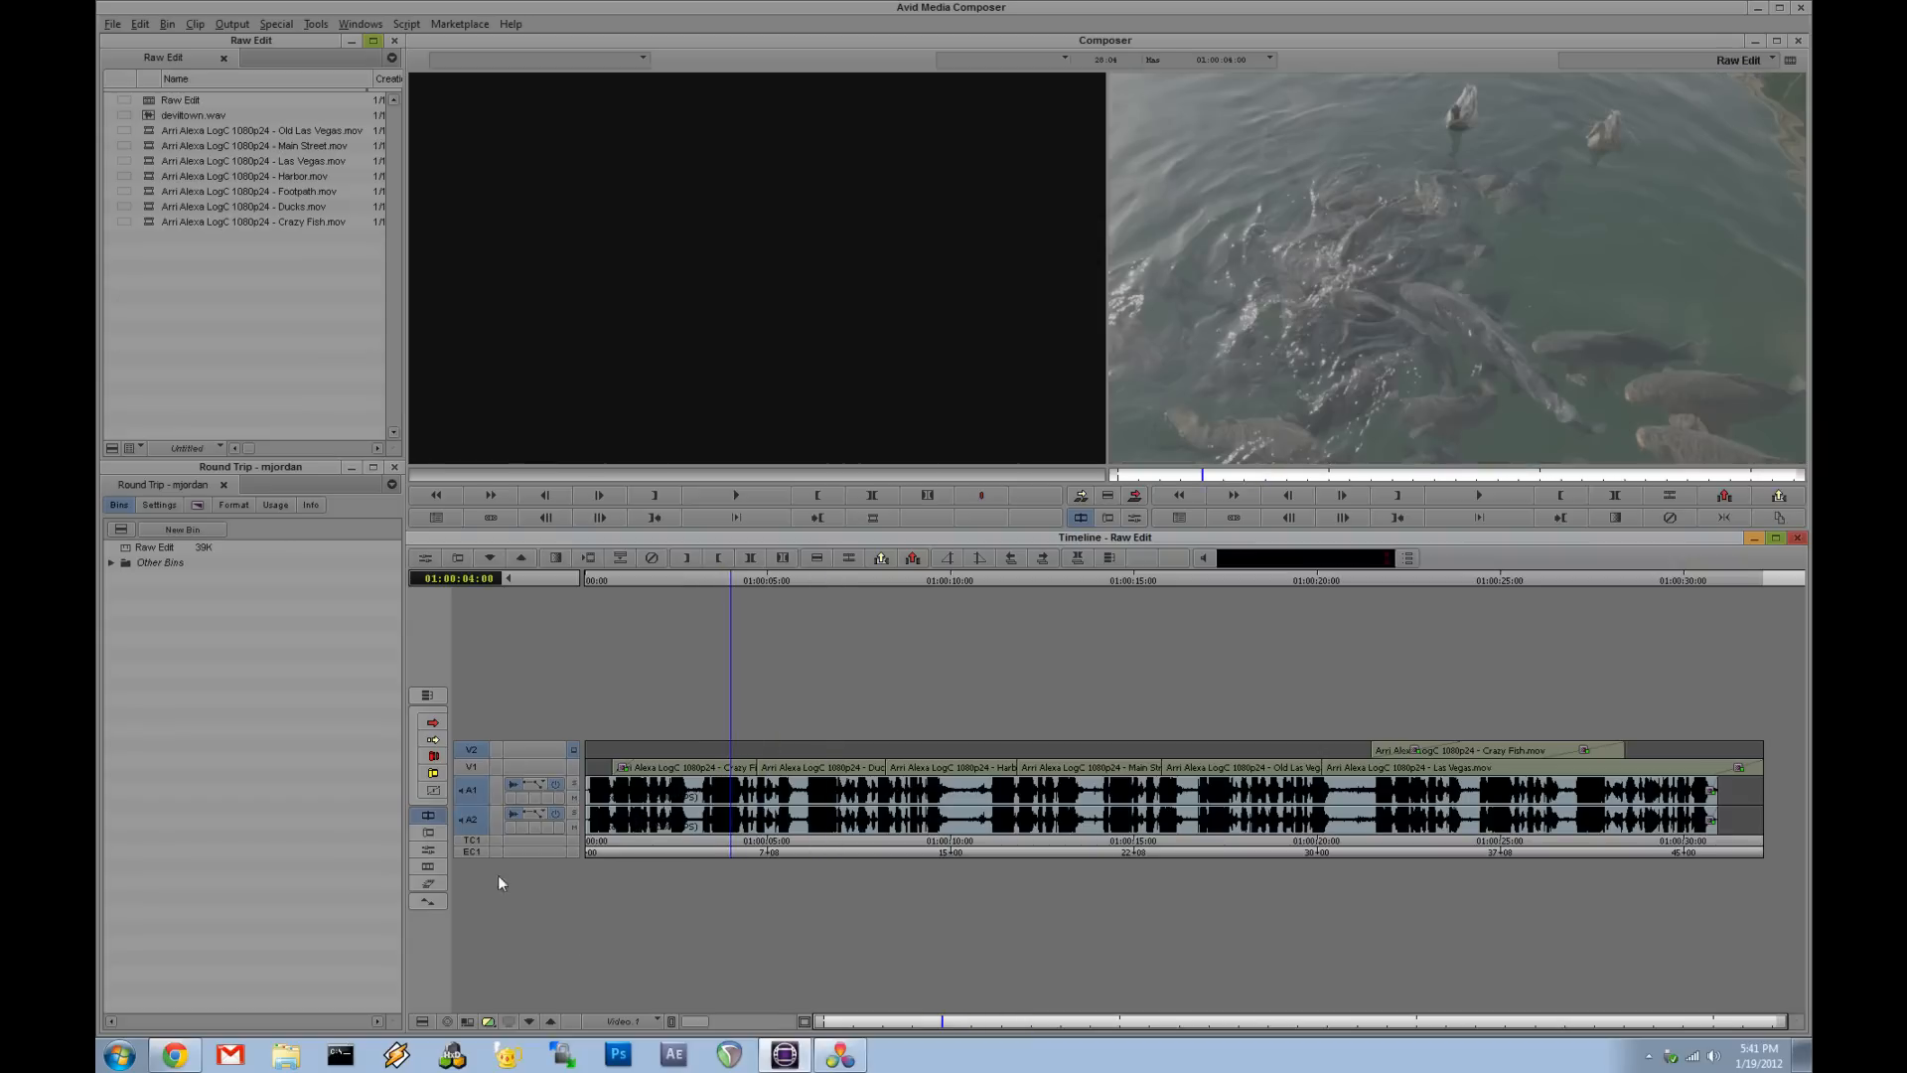
- Switch to the browser to view the Blackmagic Design demo clip download page, then minimize it
{"action": "left_click", "coordinate": [167, 1058]}
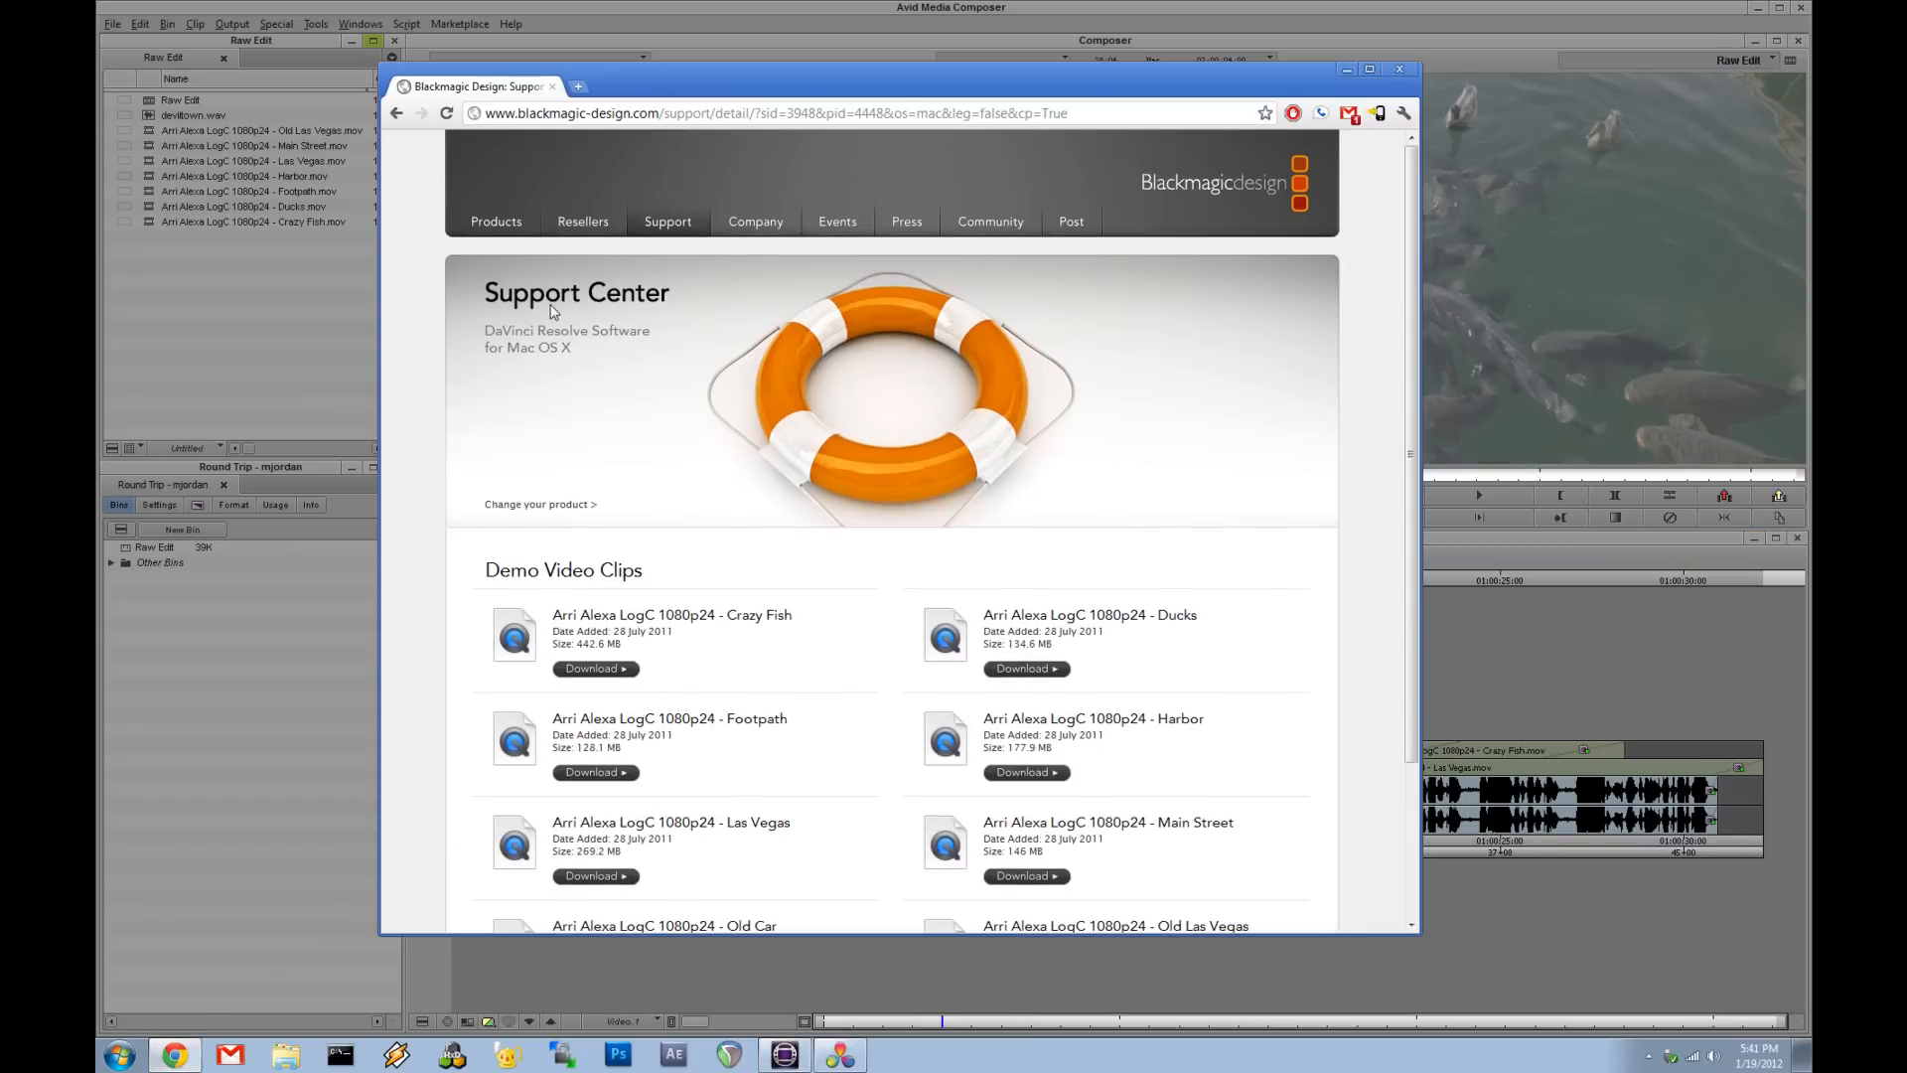
{"action": "scroll", "coordinate": [686, 415], "scroll_direction": "down", "scroll_amount": 2}
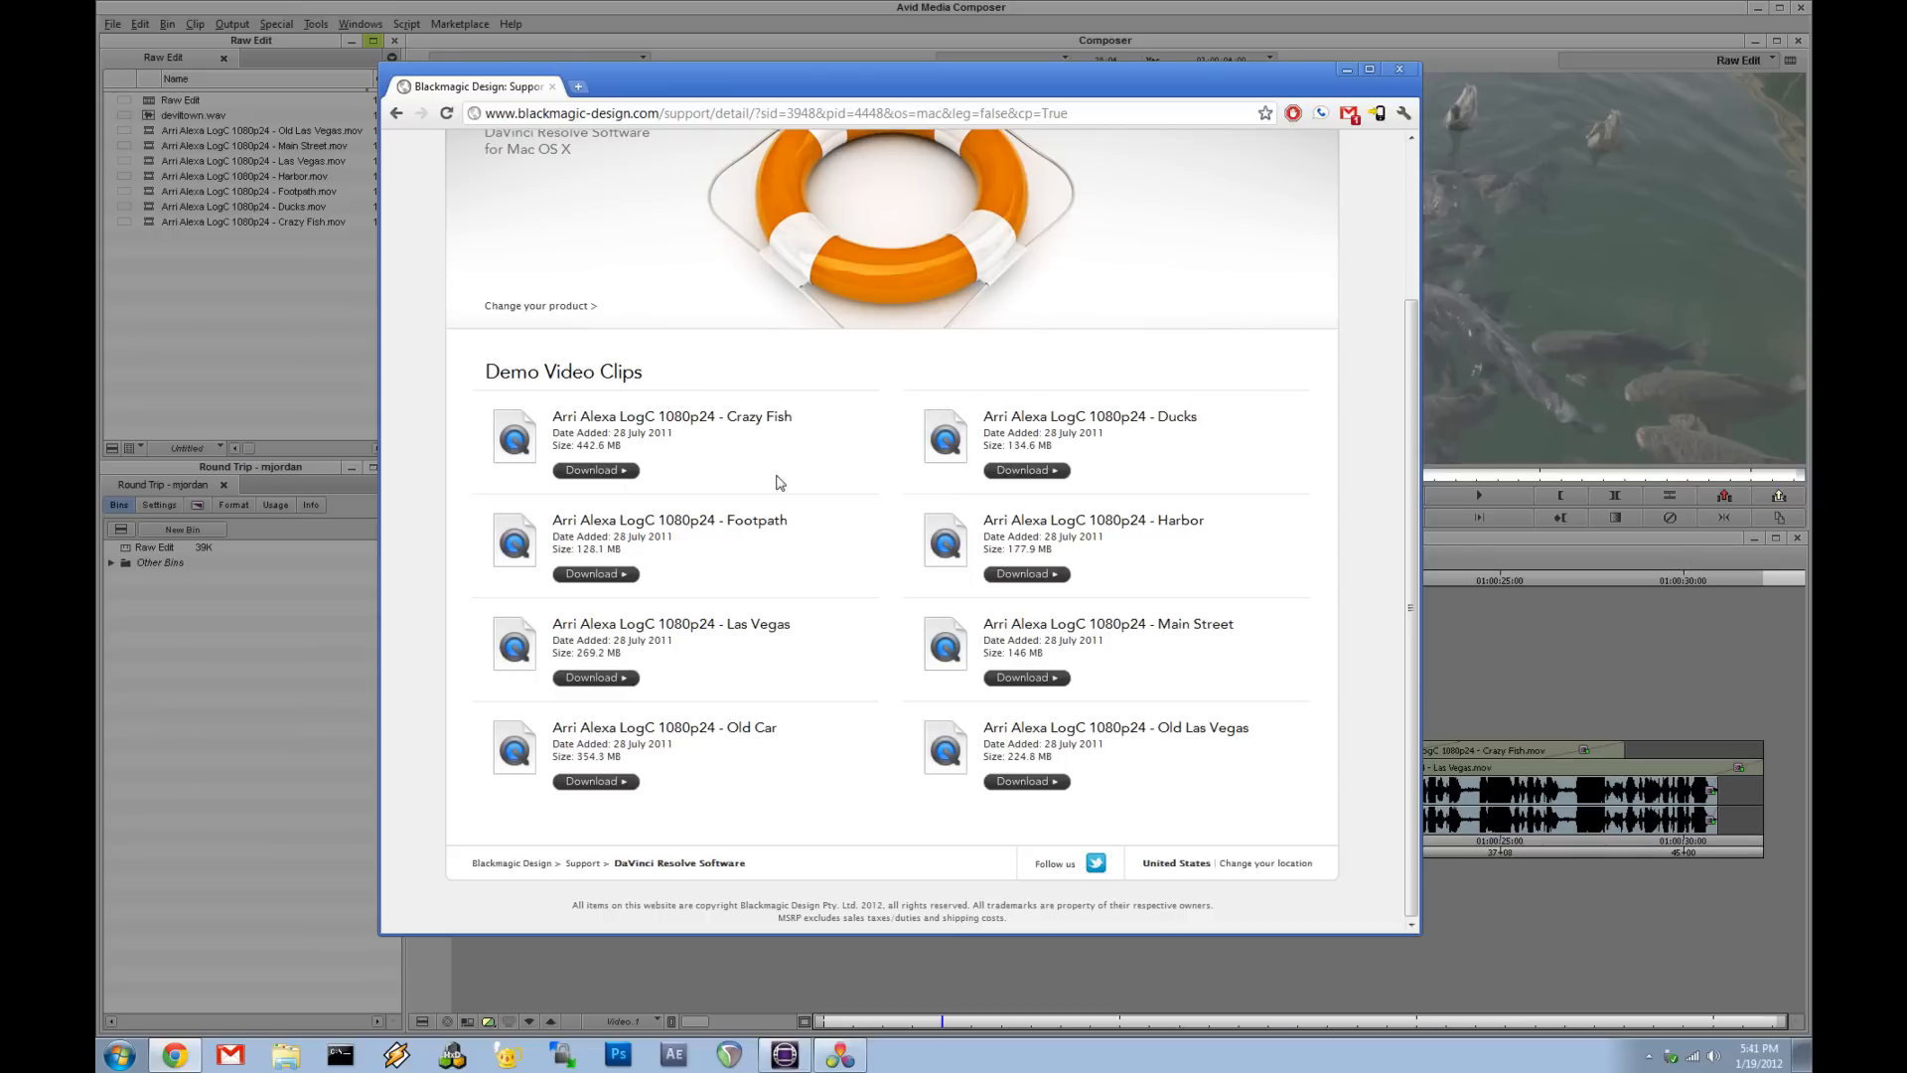
{"action": "left_click", "coordinate": [1349, 71]}
- Scrub and play through the first clips of the sequence from Crazy Fish to Ducks
{"action": "left_click_drag", "start_coordinate": [731, 761], "coordinate": [709, 823]}
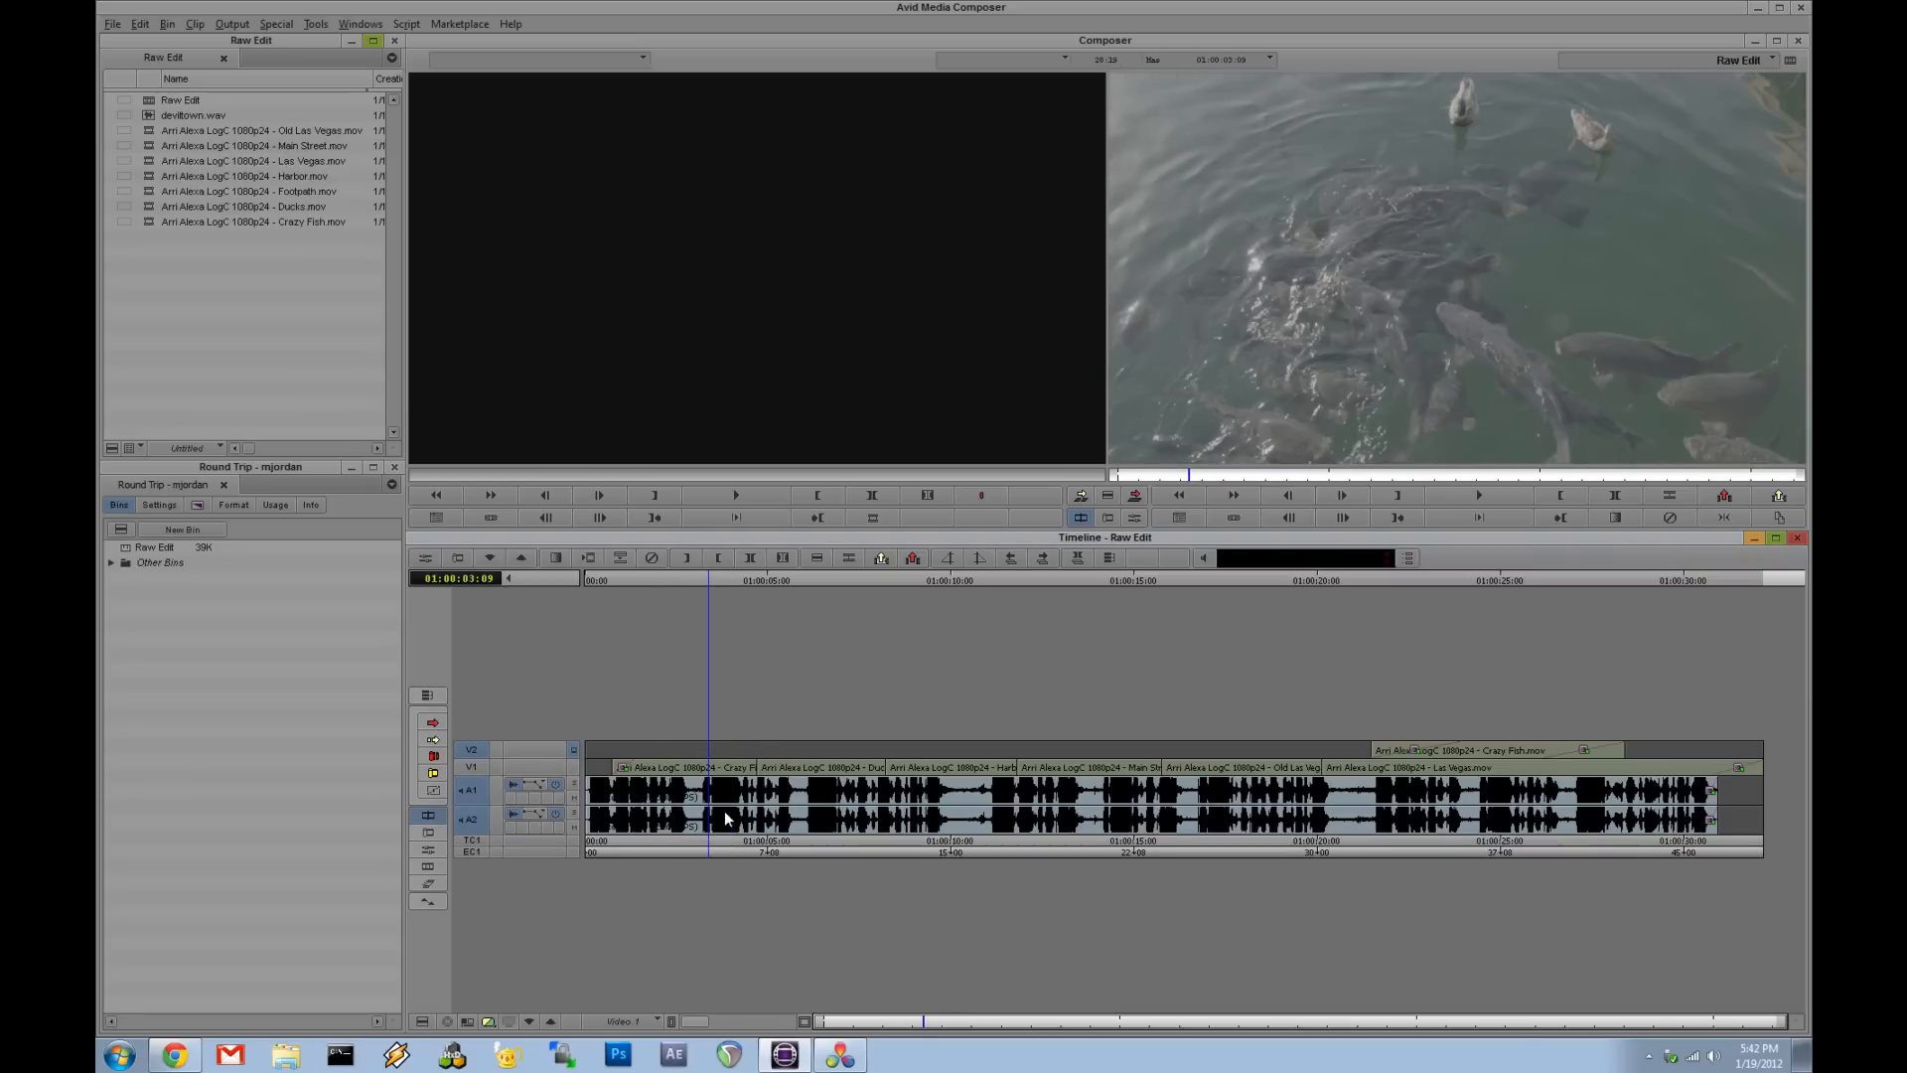
{"action": "left_click_drag", "start_coordinate": [725, 819], "coordinate": [844, 867]}
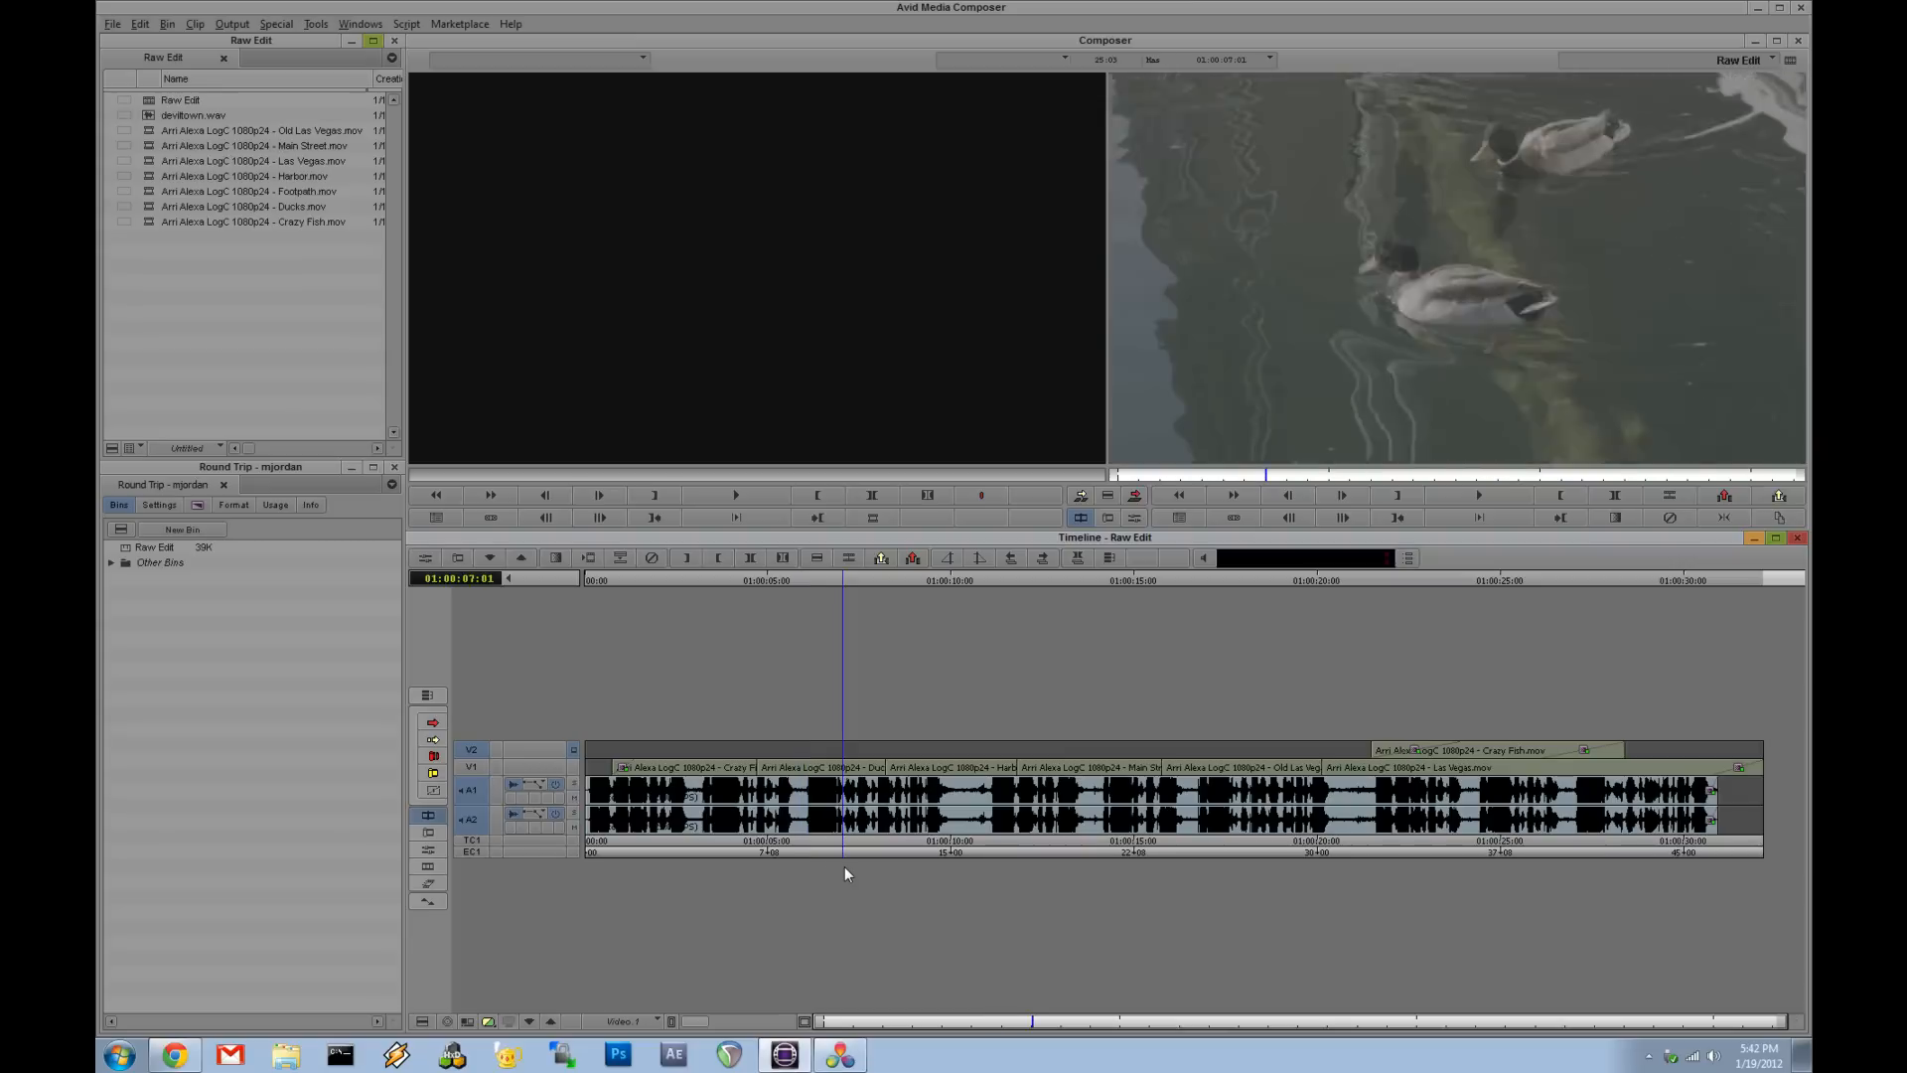
{"action": "left_click_drag", "start_coordinate": [1362, 815], "coordinate": [1511, 815]}
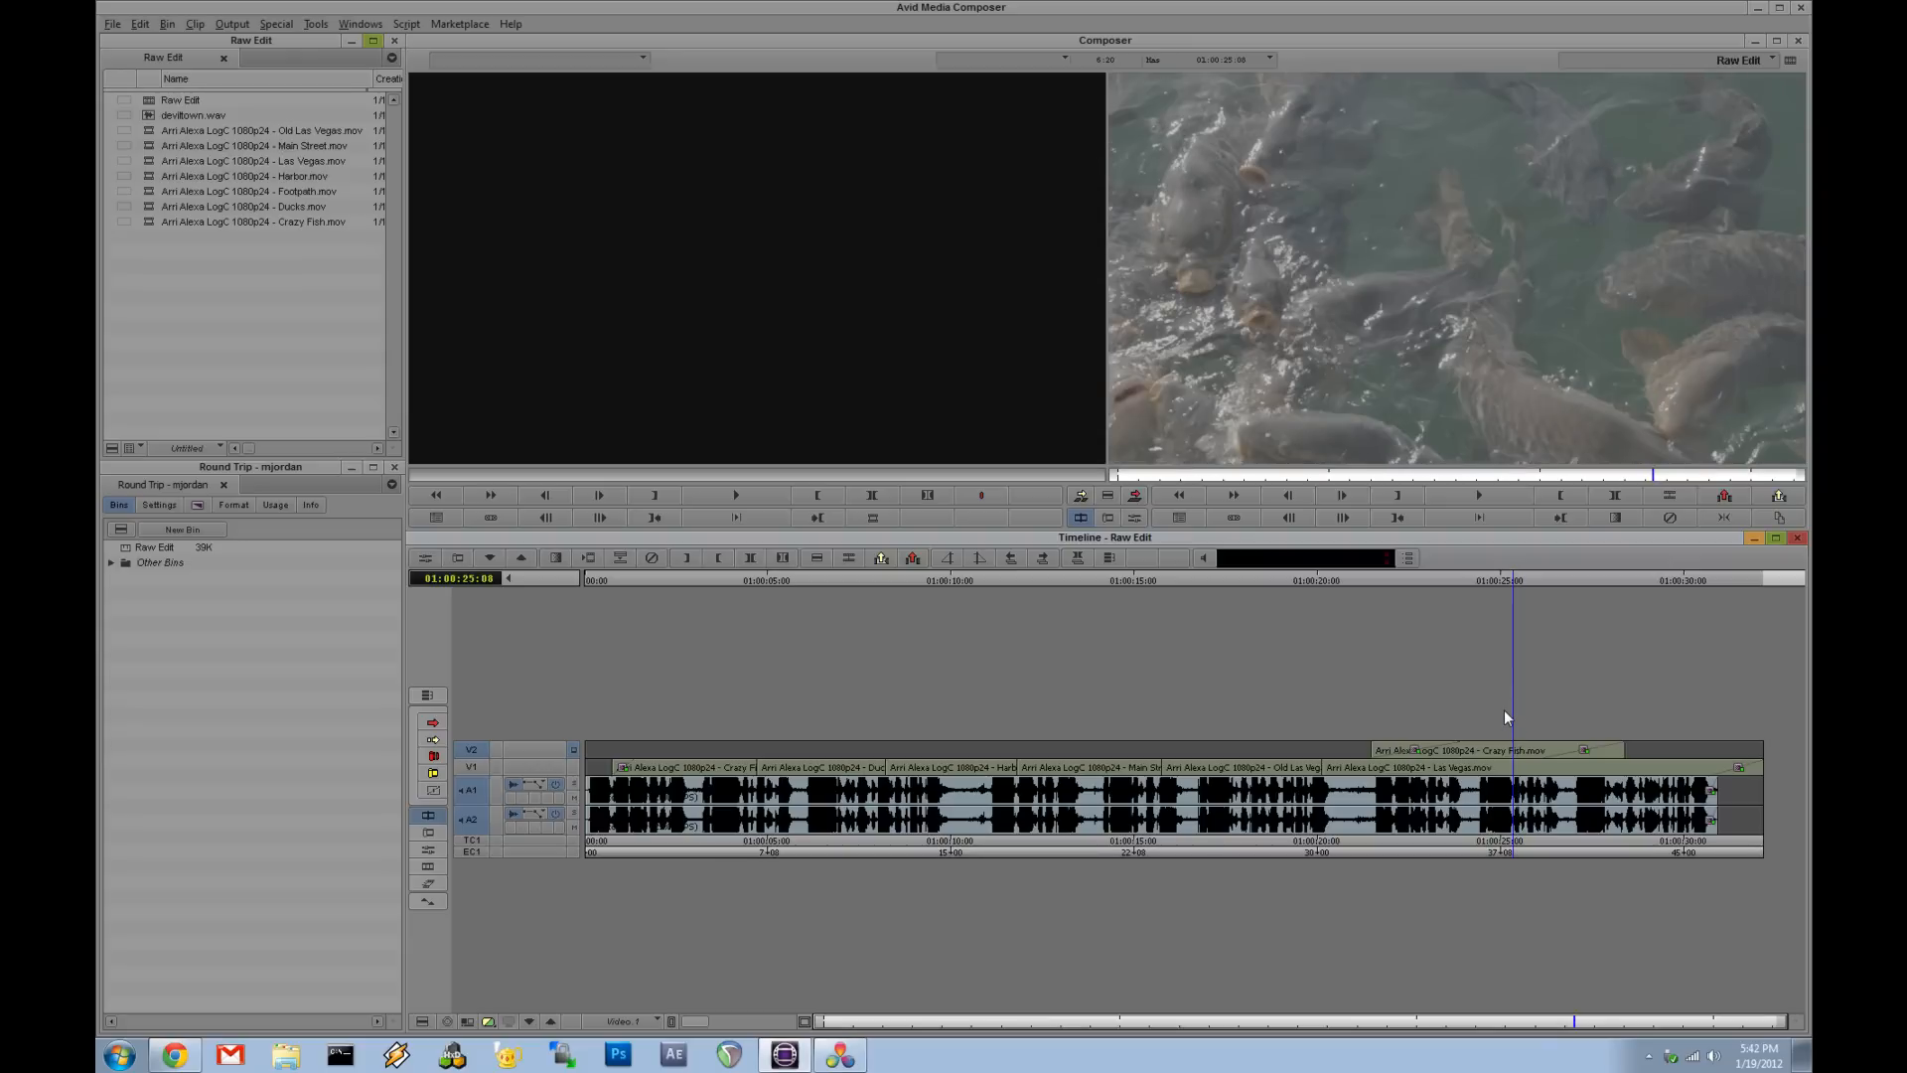
{"action": "left_click", "coordinate": [1450, 814]}
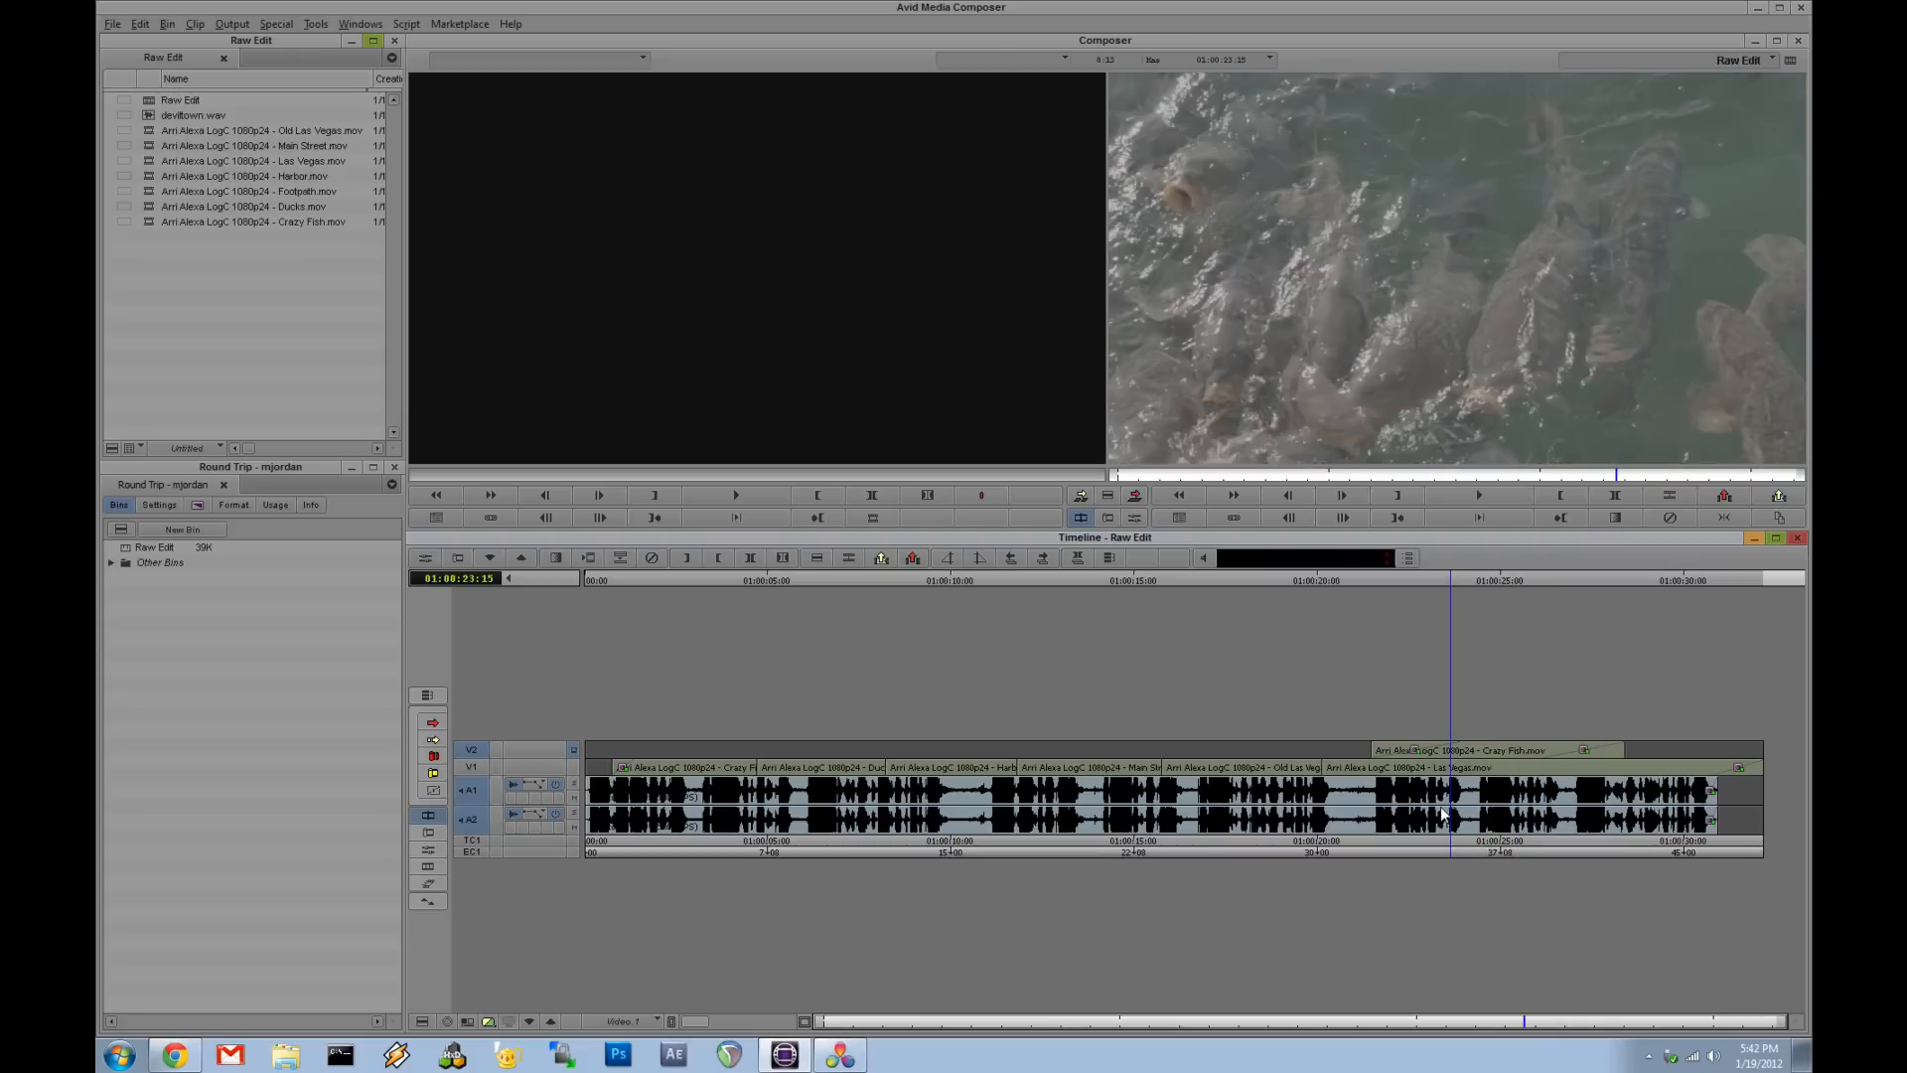
{"action": "left_click", "coordinate": [1284, 802]}
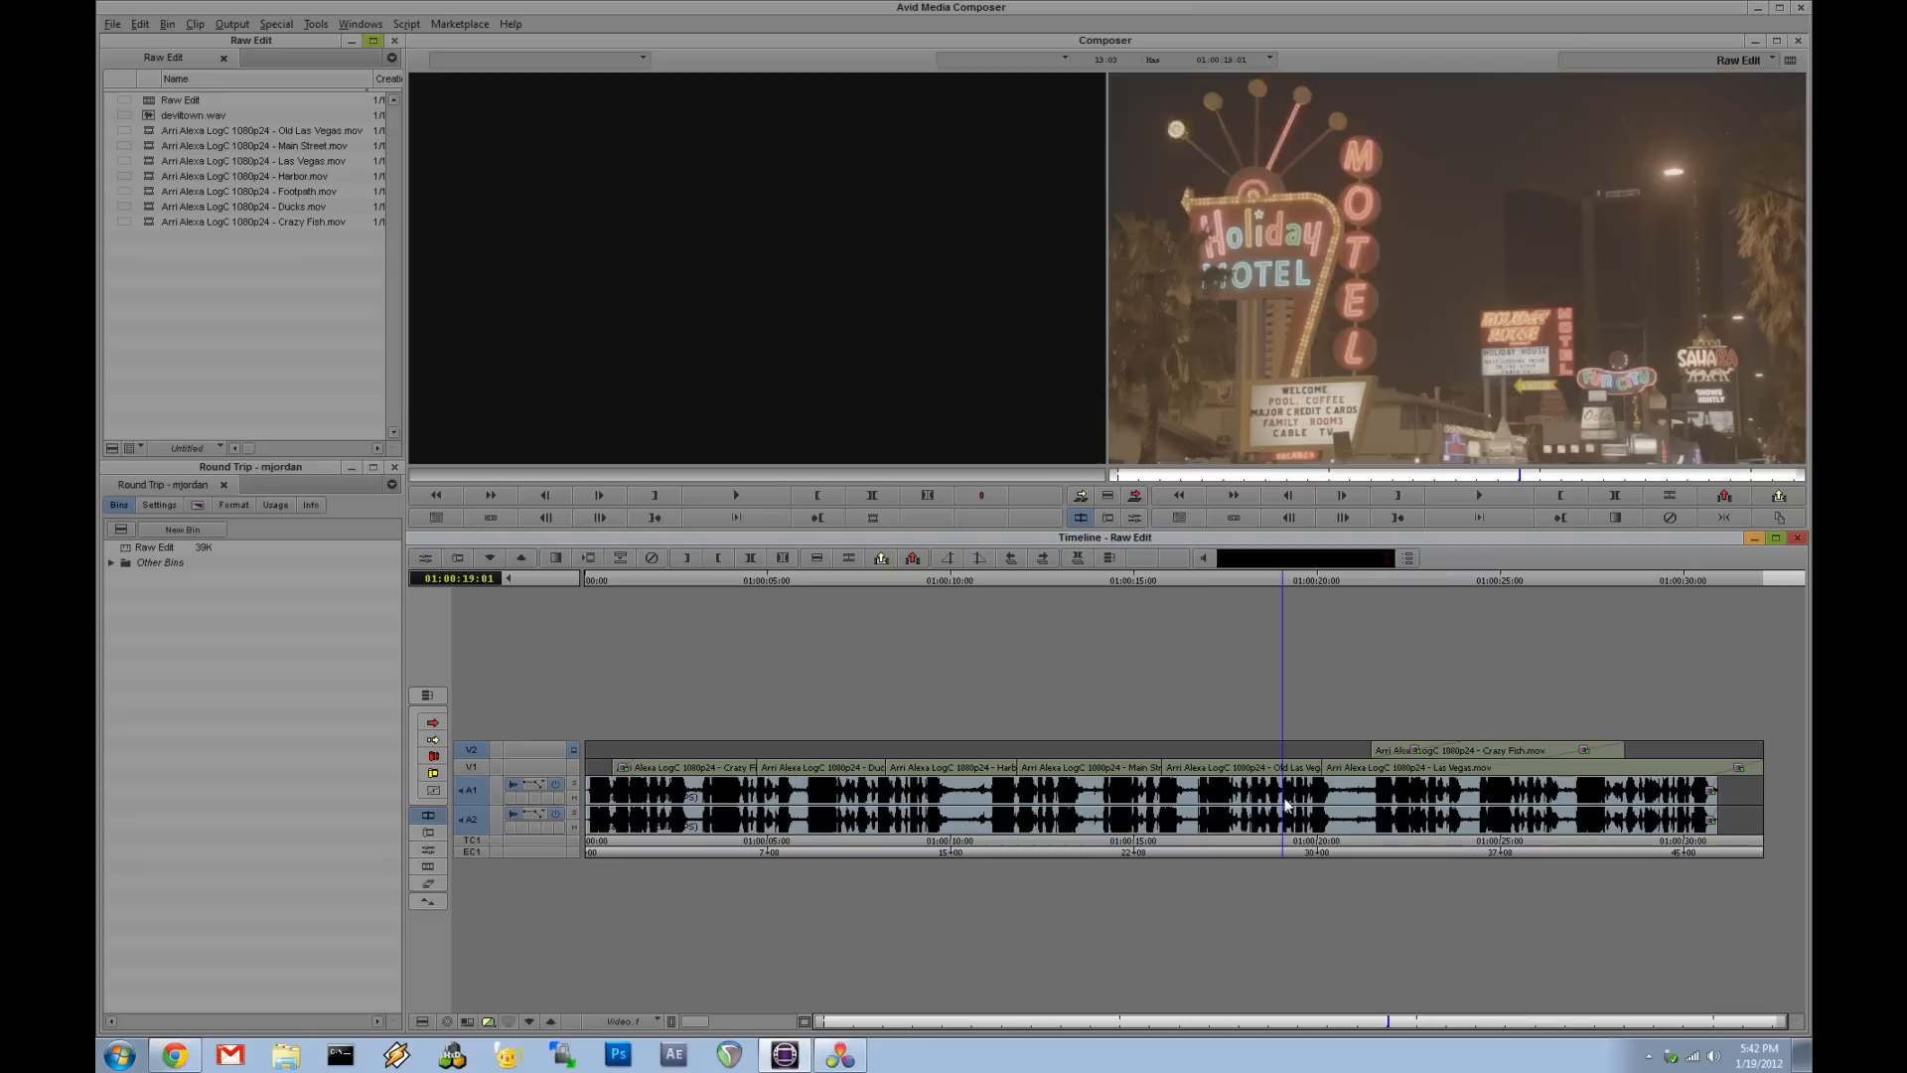
{"action": "left_click", "coordinate": [672, 818]}
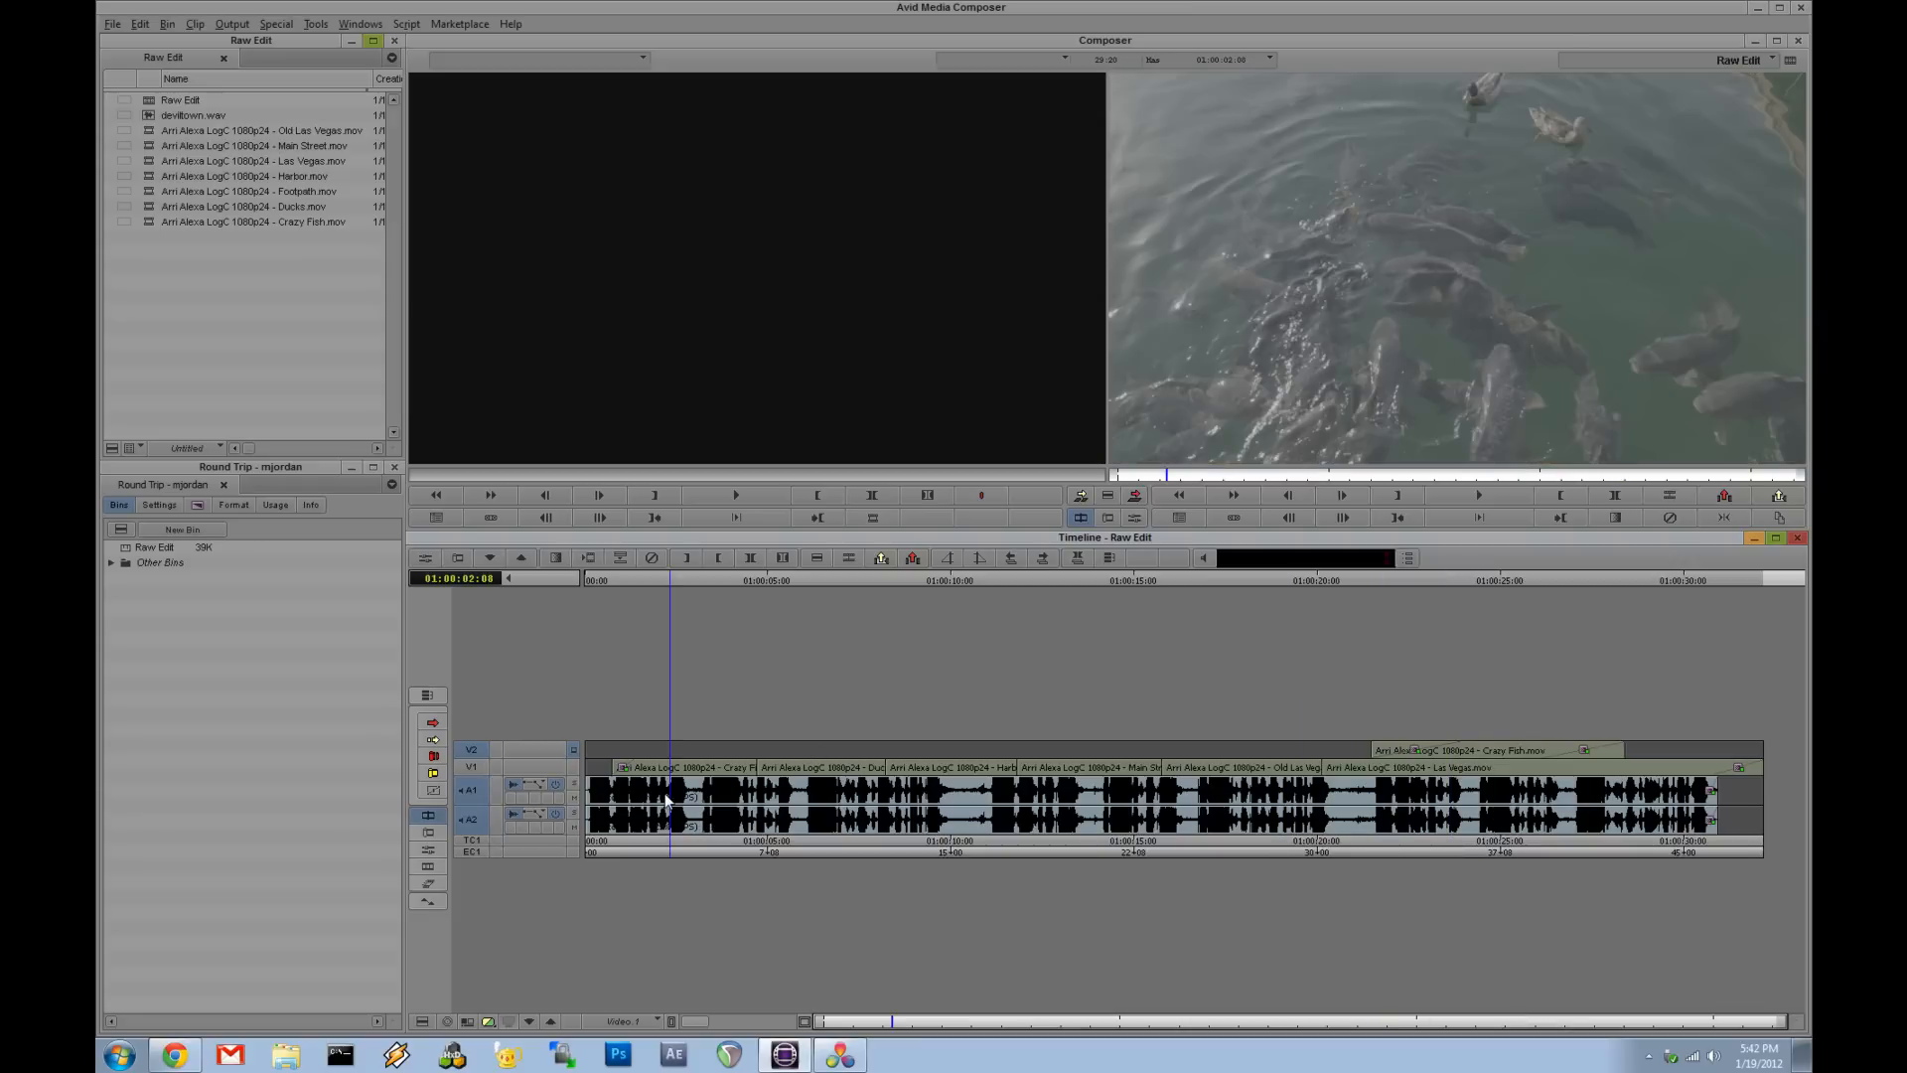
{"action": "left_click_drag", "start_coordinate": [663, 798], "coordinate": [639, 819]}
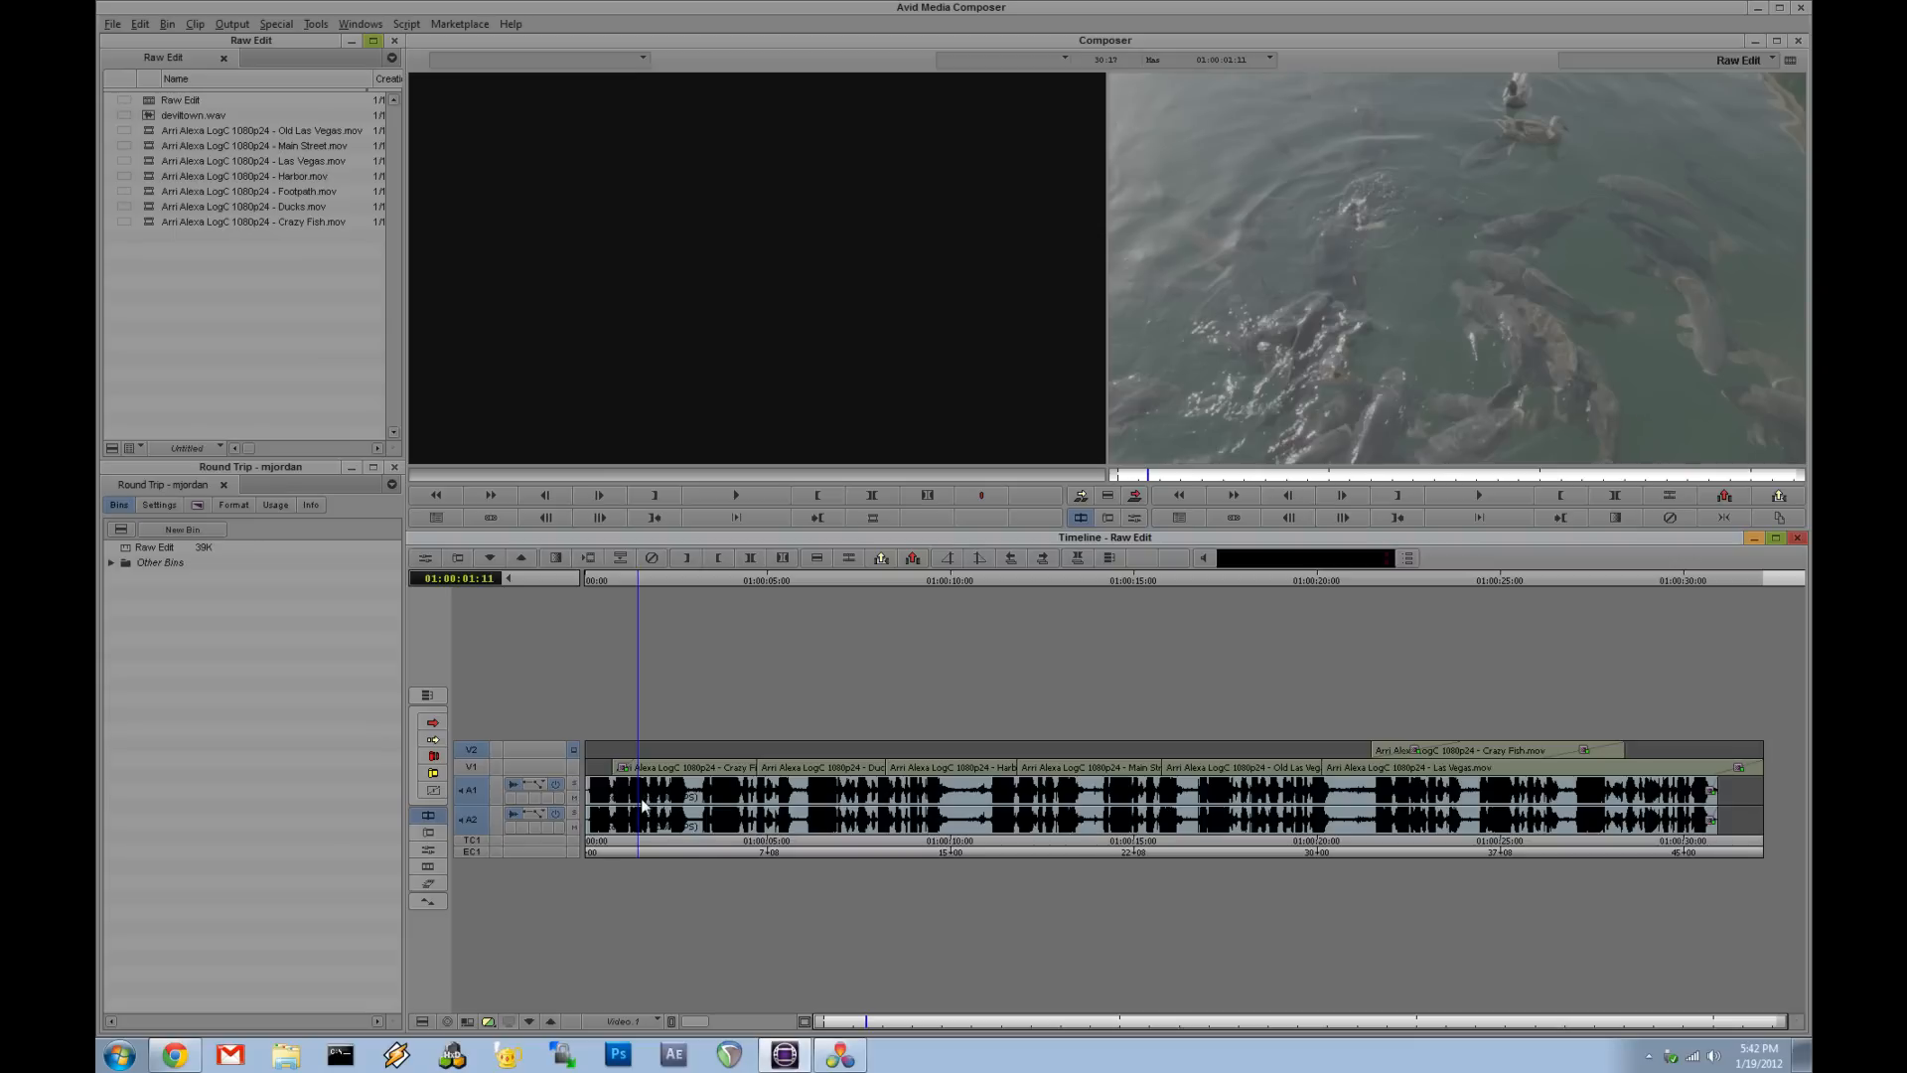
{"action": "mouse_move", "coordinate": [669, 810]}
{"action": "left_mouse_down"}
{"action": "mouse_move", "coordinate": [703, 819]}
{"action": "mouse_move", "coordinate": [684, 818]}
{"action": "left_mouse_up"}
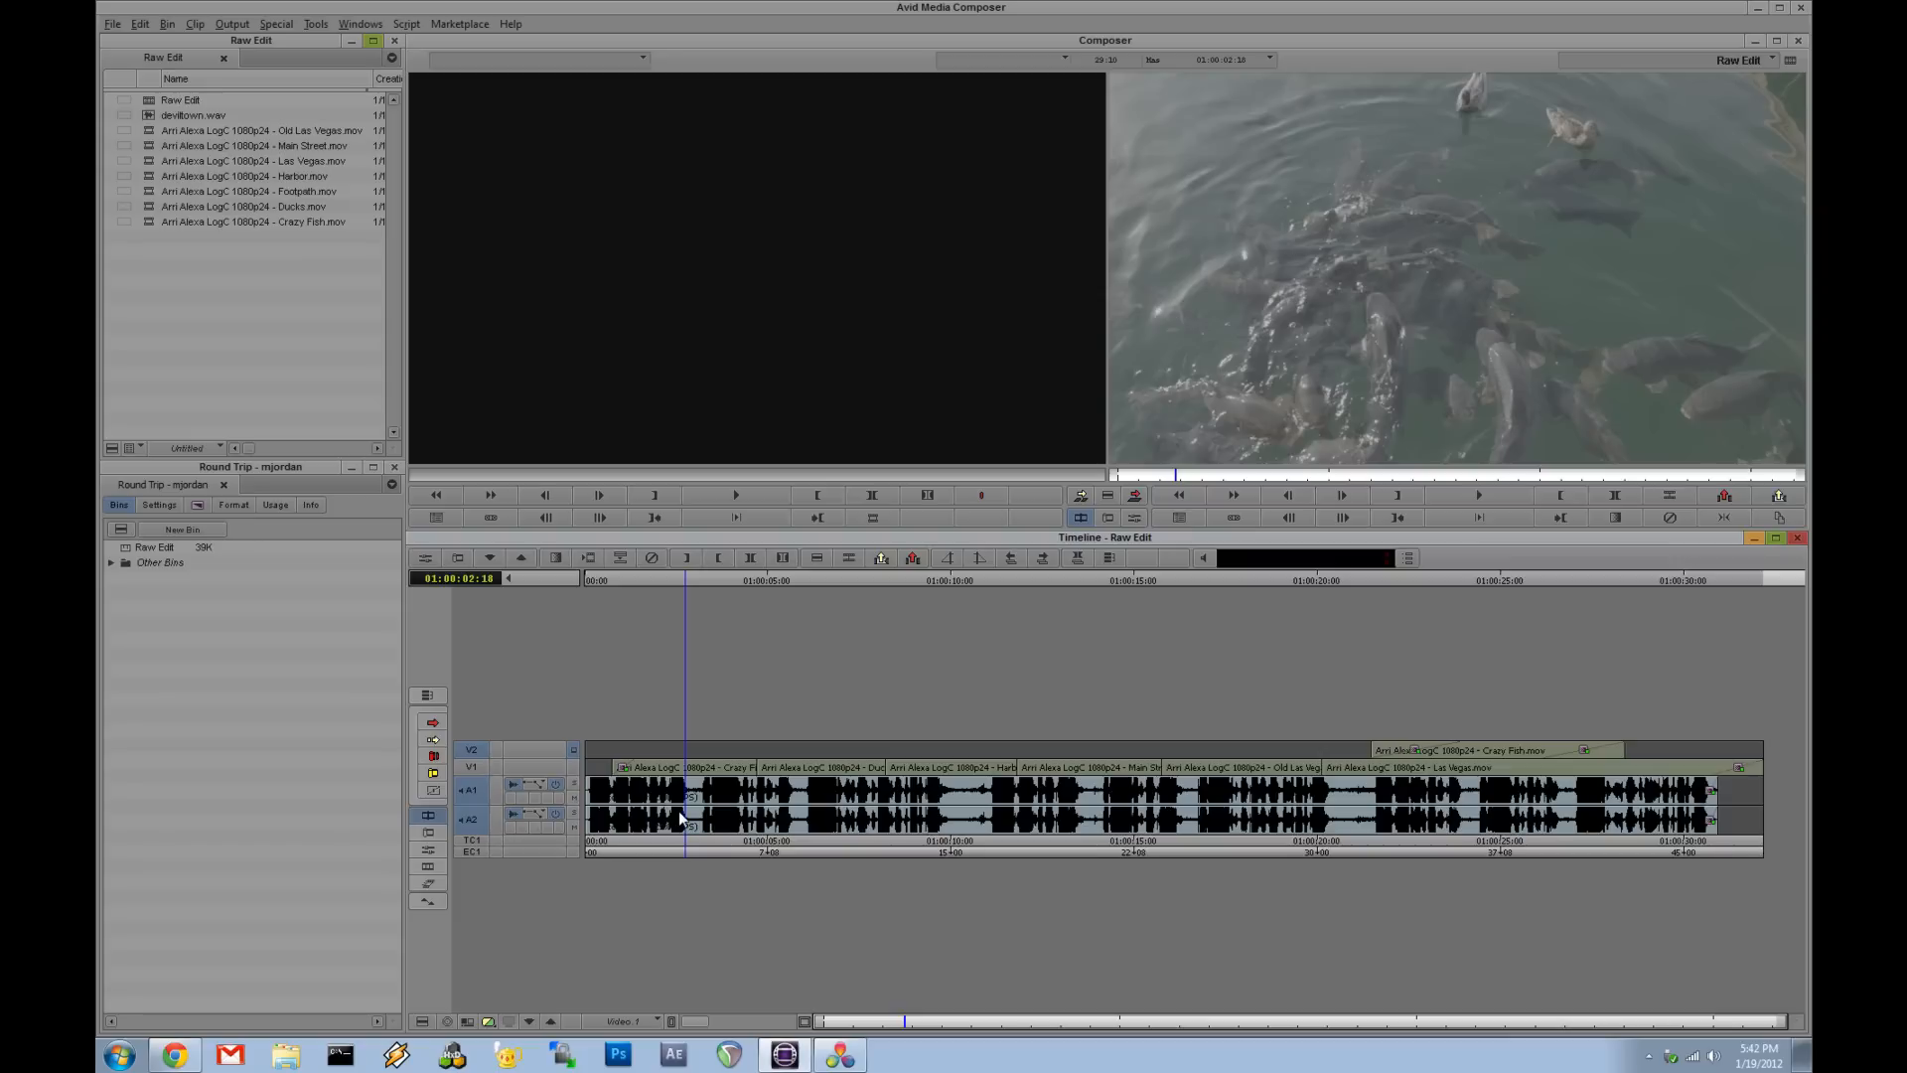
{"action": "left_click_drag", "start_coordinate": [680, 814], "coordinate": [803, 820]}
{"action": "key", "text": "space"}
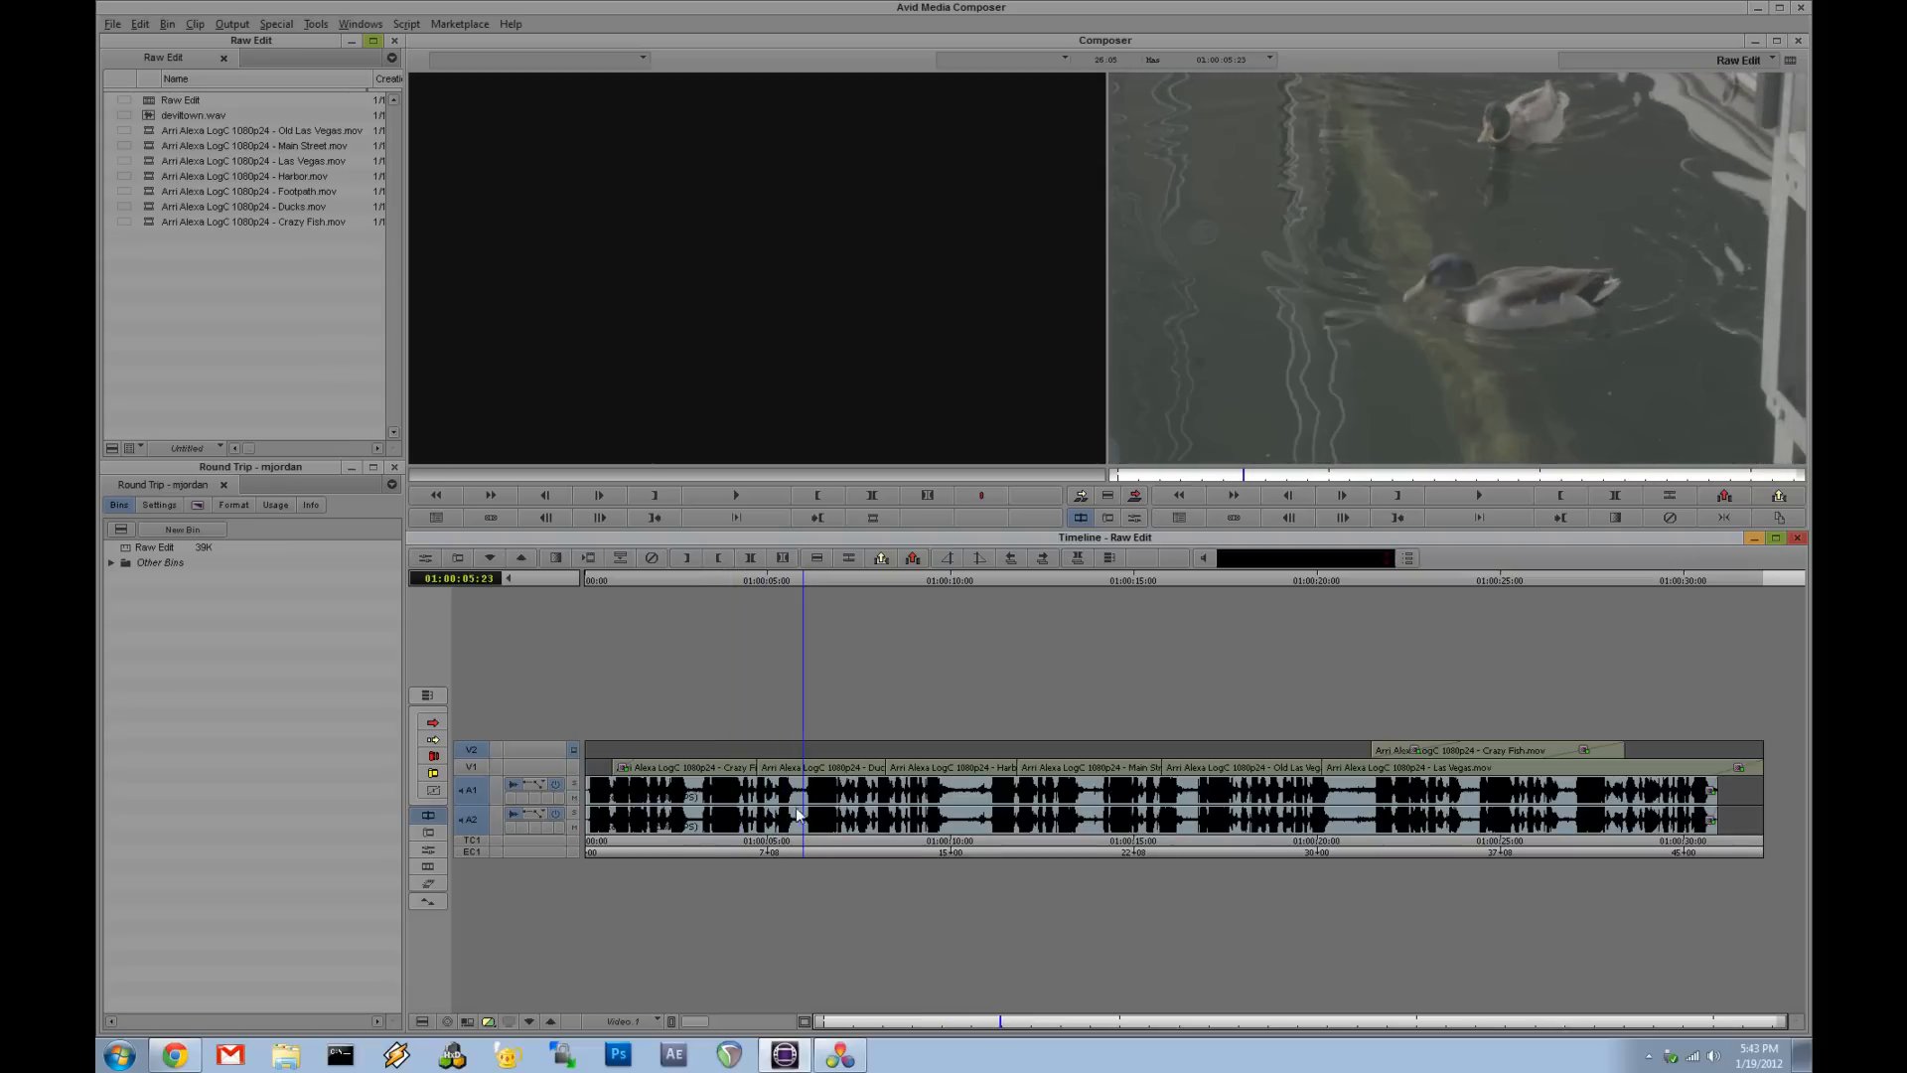
- Scrub across the remaining clips to the end of the sequence and return near the start
{"action": "left_click_drag", "start_coordinate": [887, 828], "coordinate": [925, 846]}
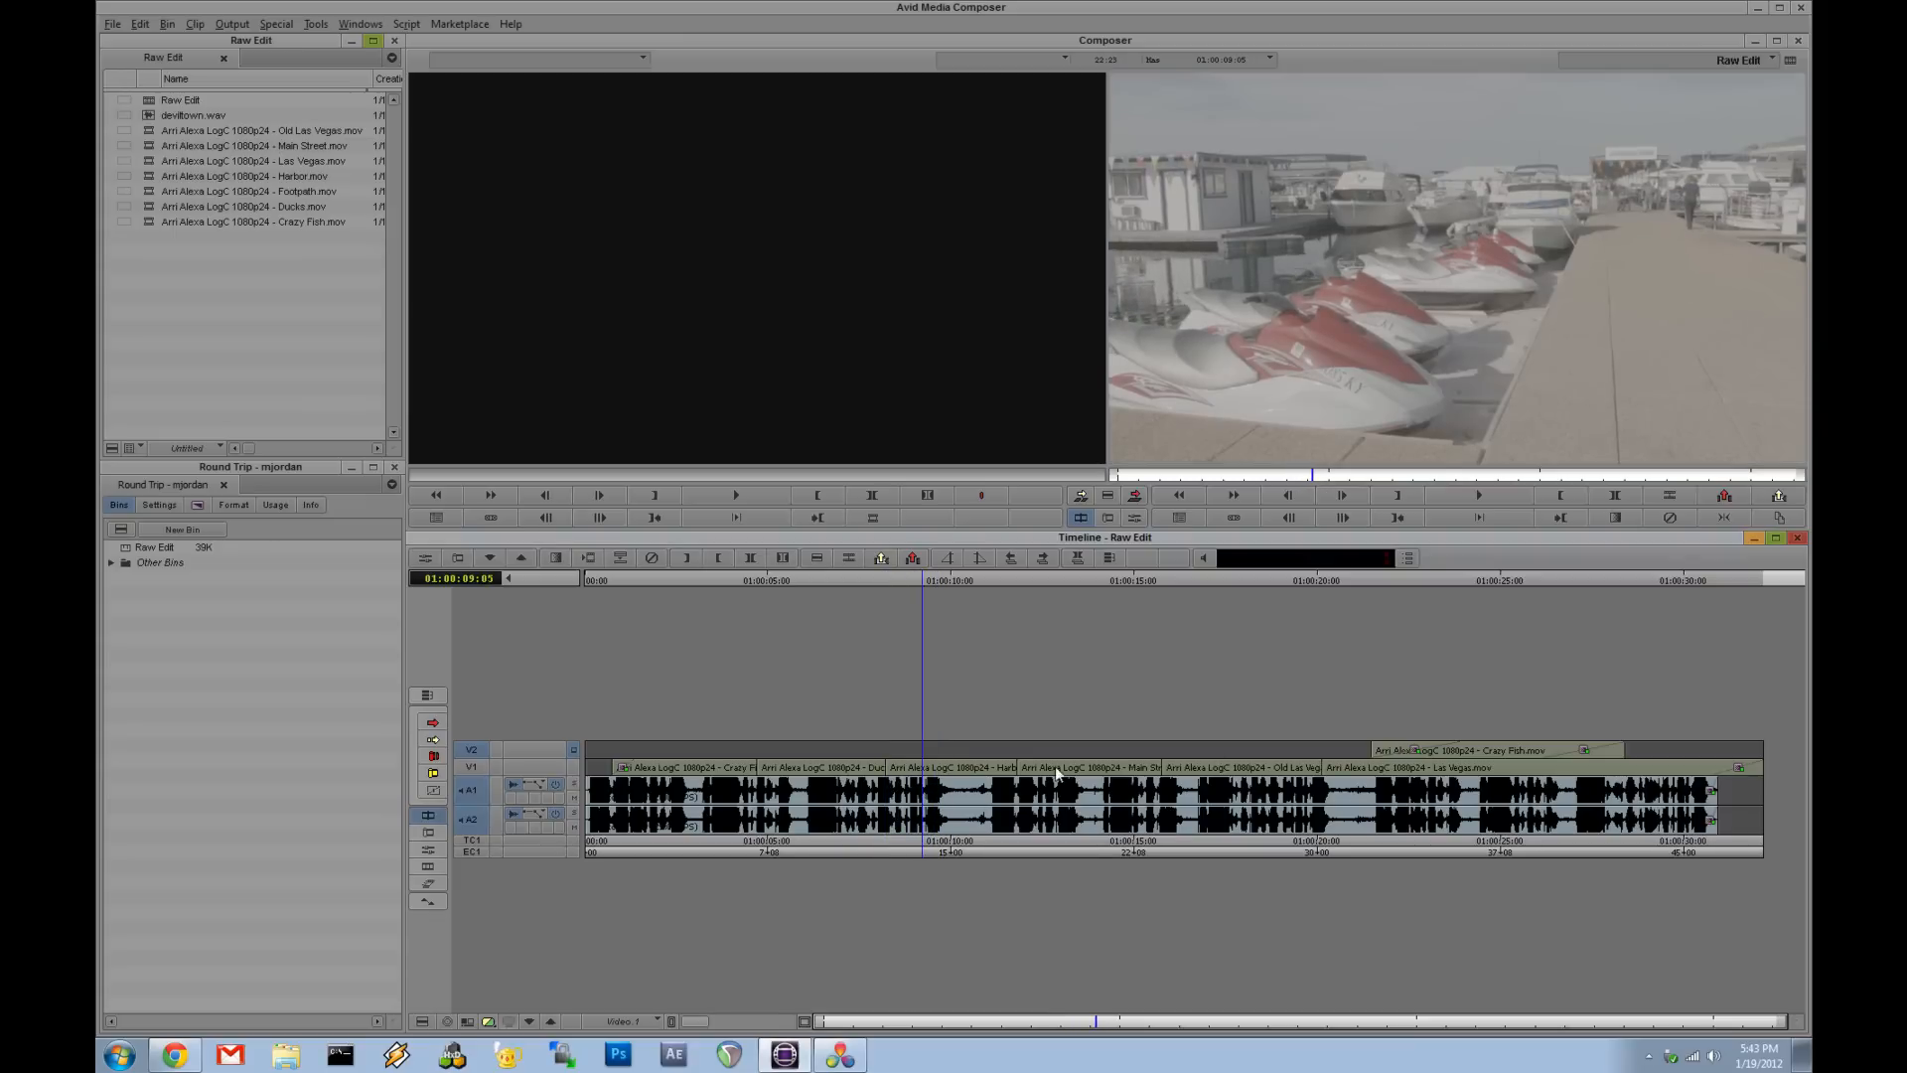
{"action": "left_click_drag", "start_coordinate": [921, 795], "coordinate": [1347, 834]}
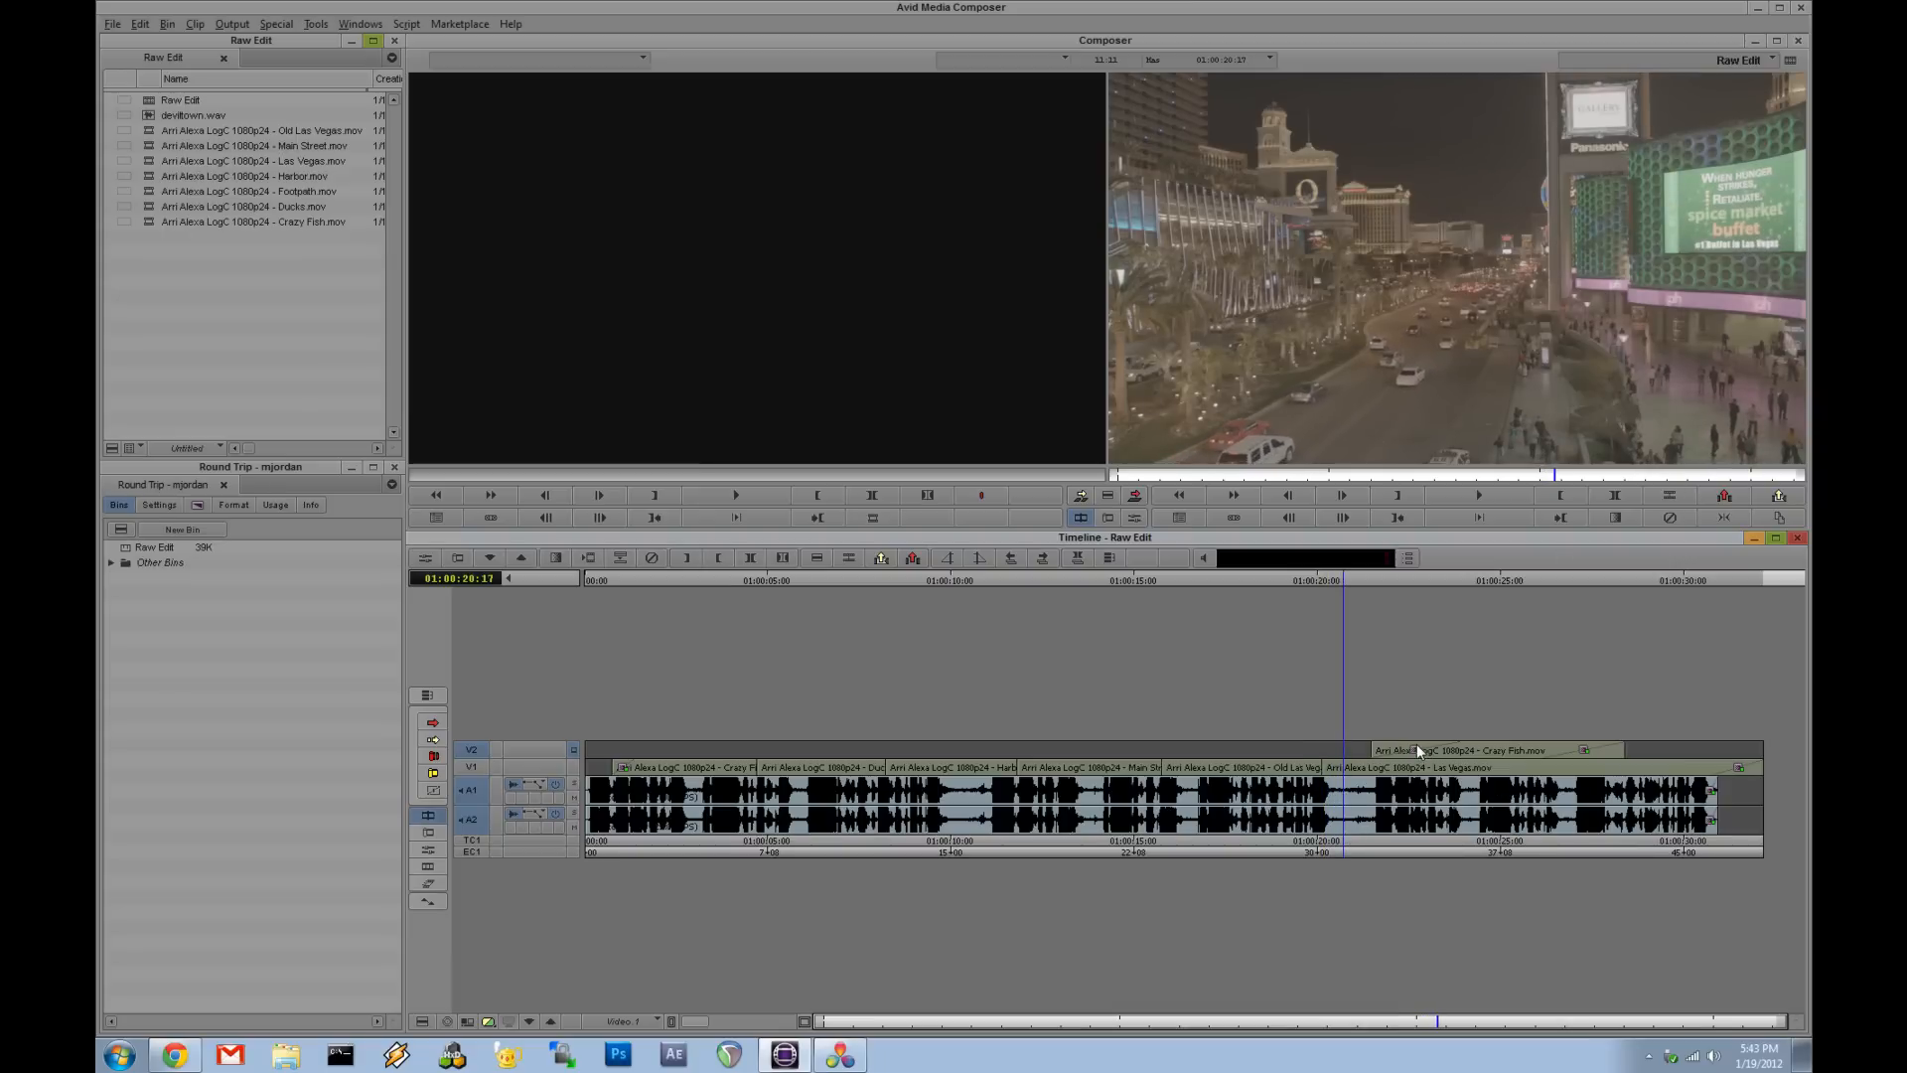
{"action": "left_click", "coordinate": [1360, 809]}
{"action": "left_click", "coordinate": [1369, 810]}
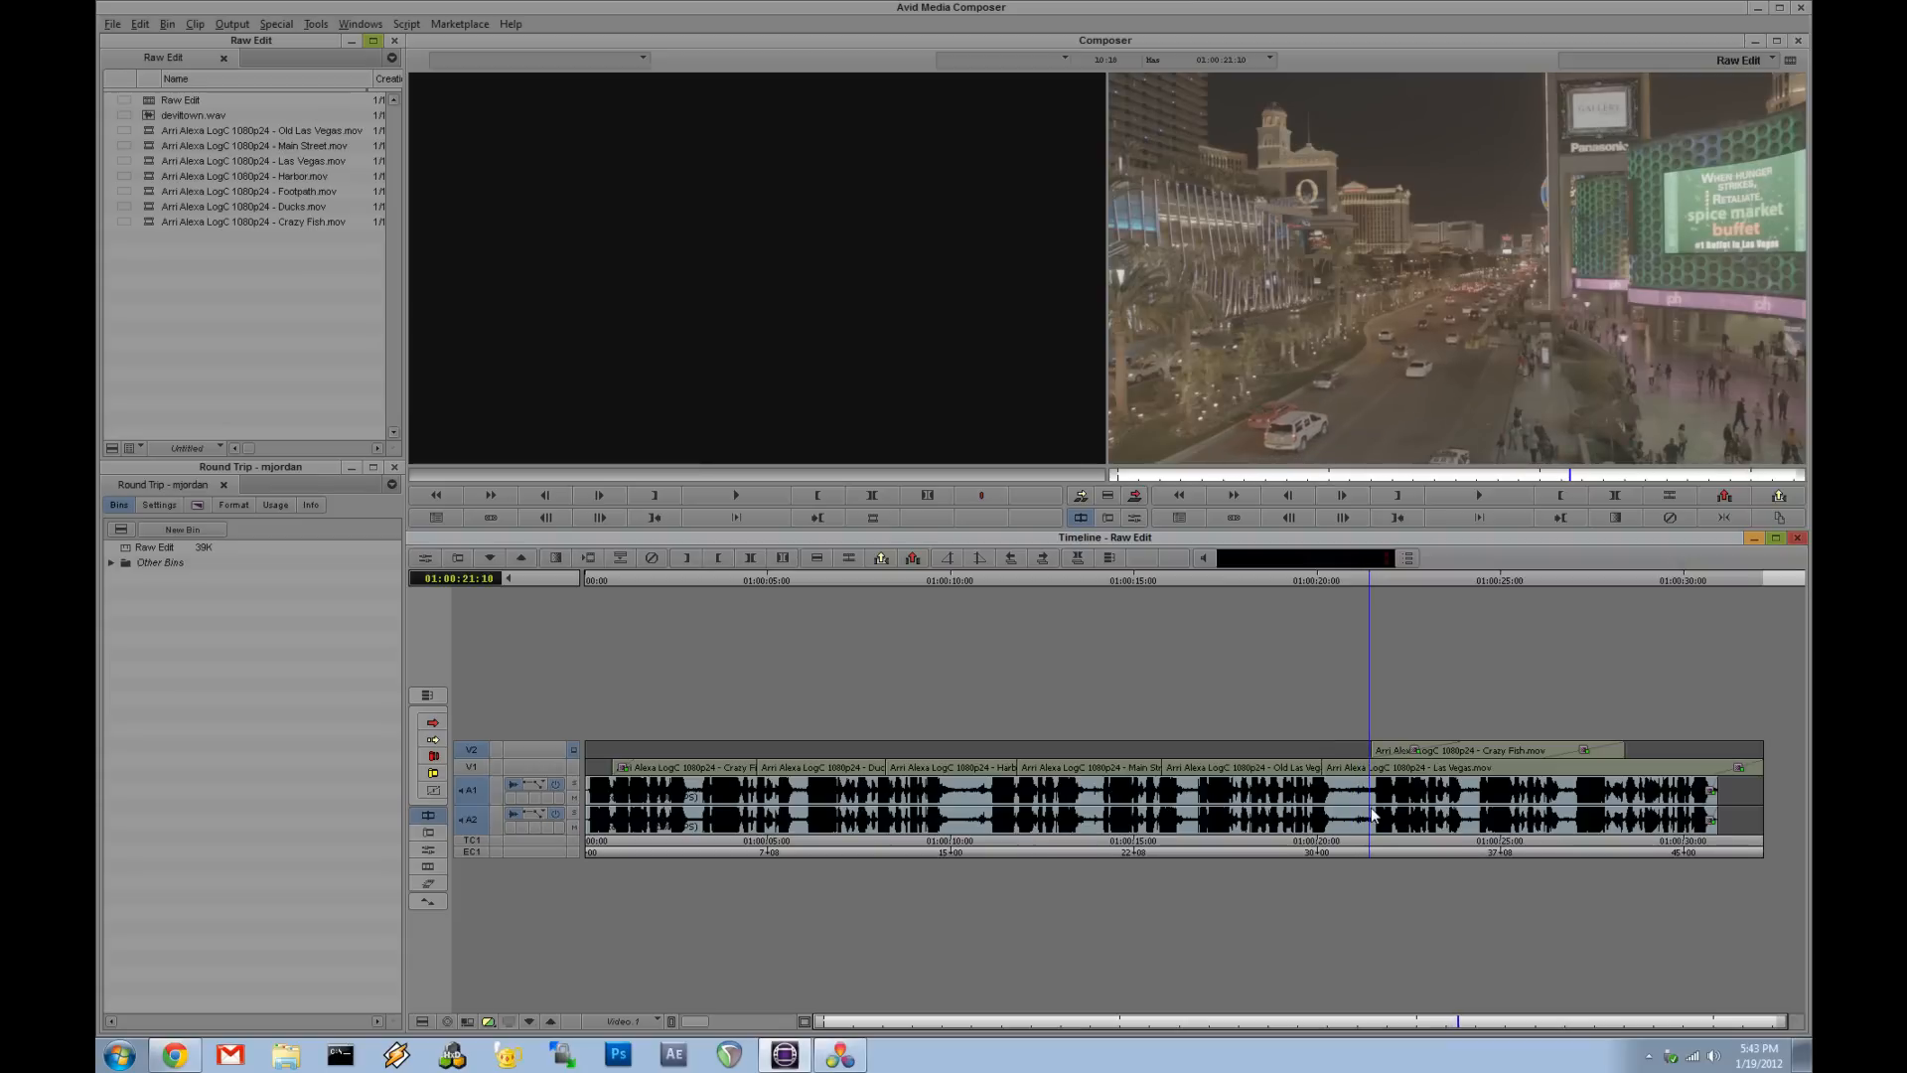
{"action": "left_click_drag", "start_coordinate": [1373, 813], "coordinate": [1692, 842]}
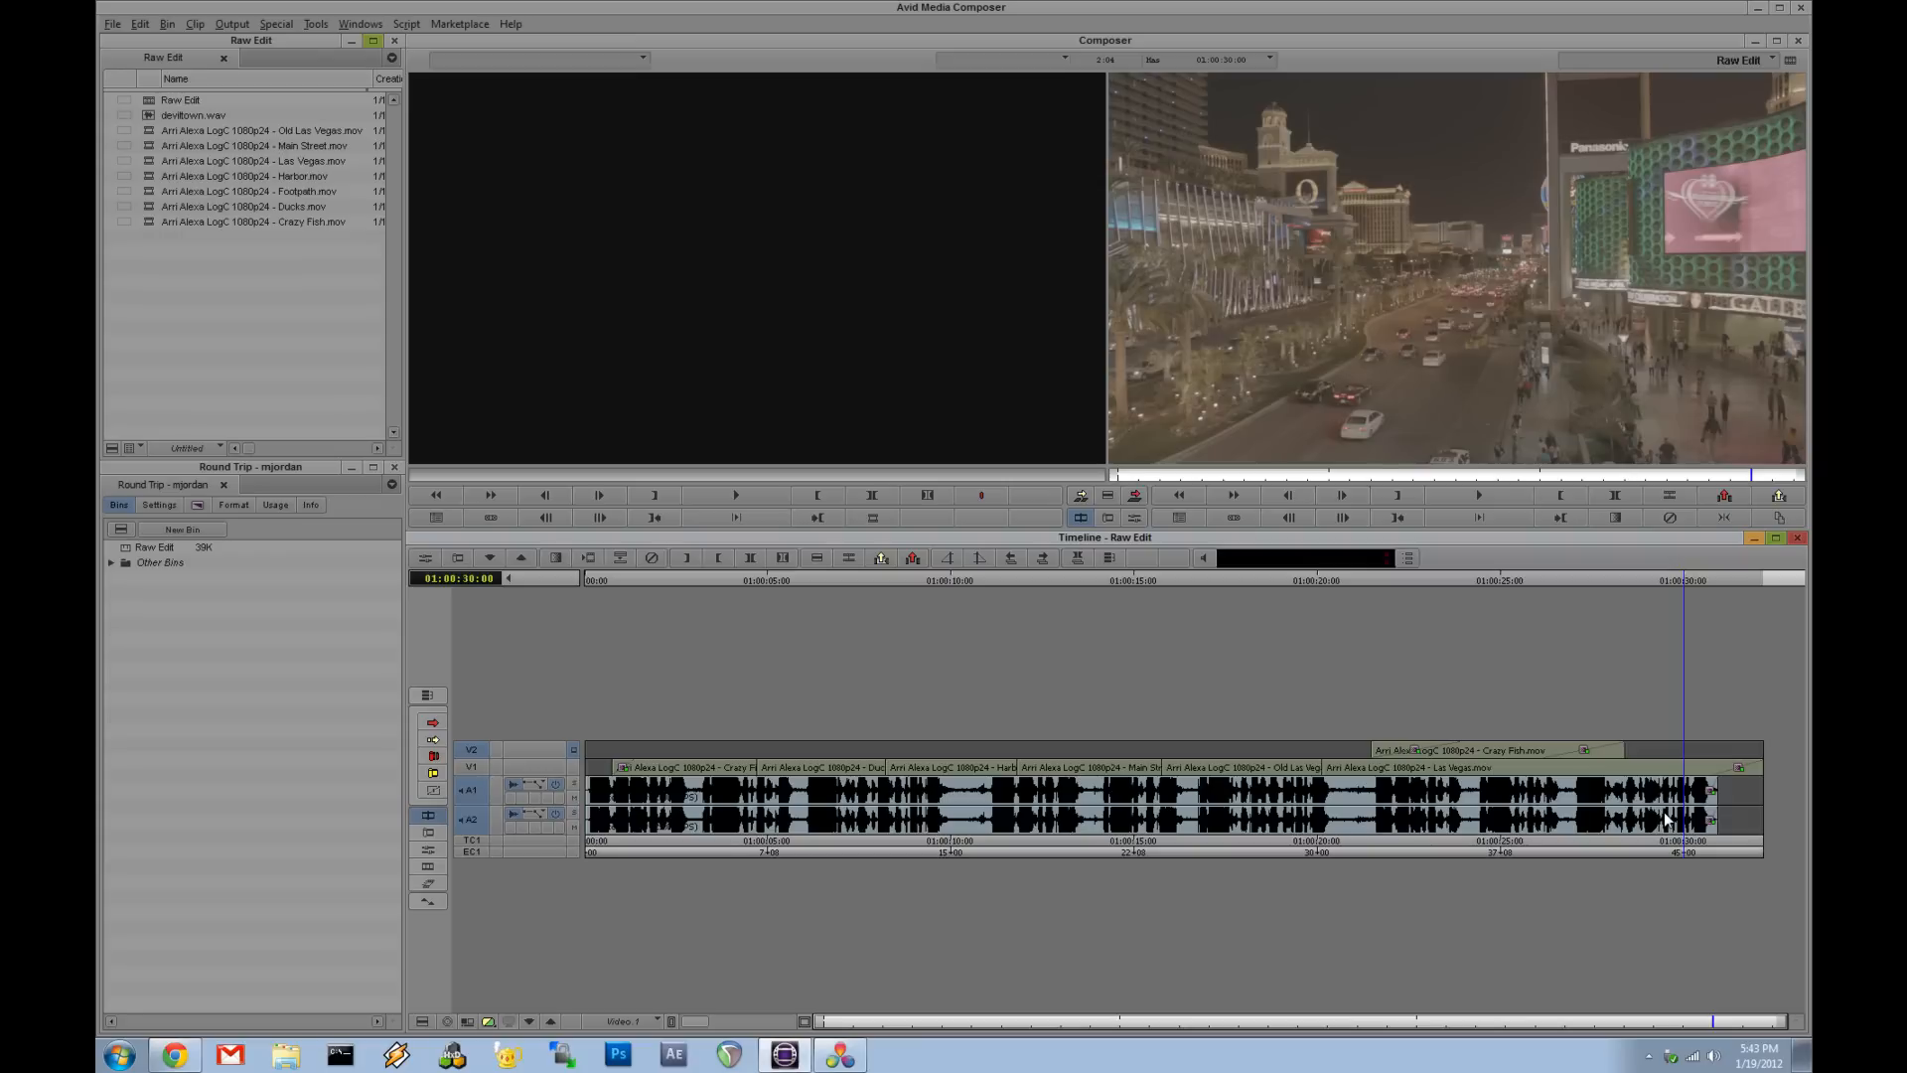
{"action": "left_click_drag", "start_coordinate": [1677, 817], "coordinate": [1695, 816]}
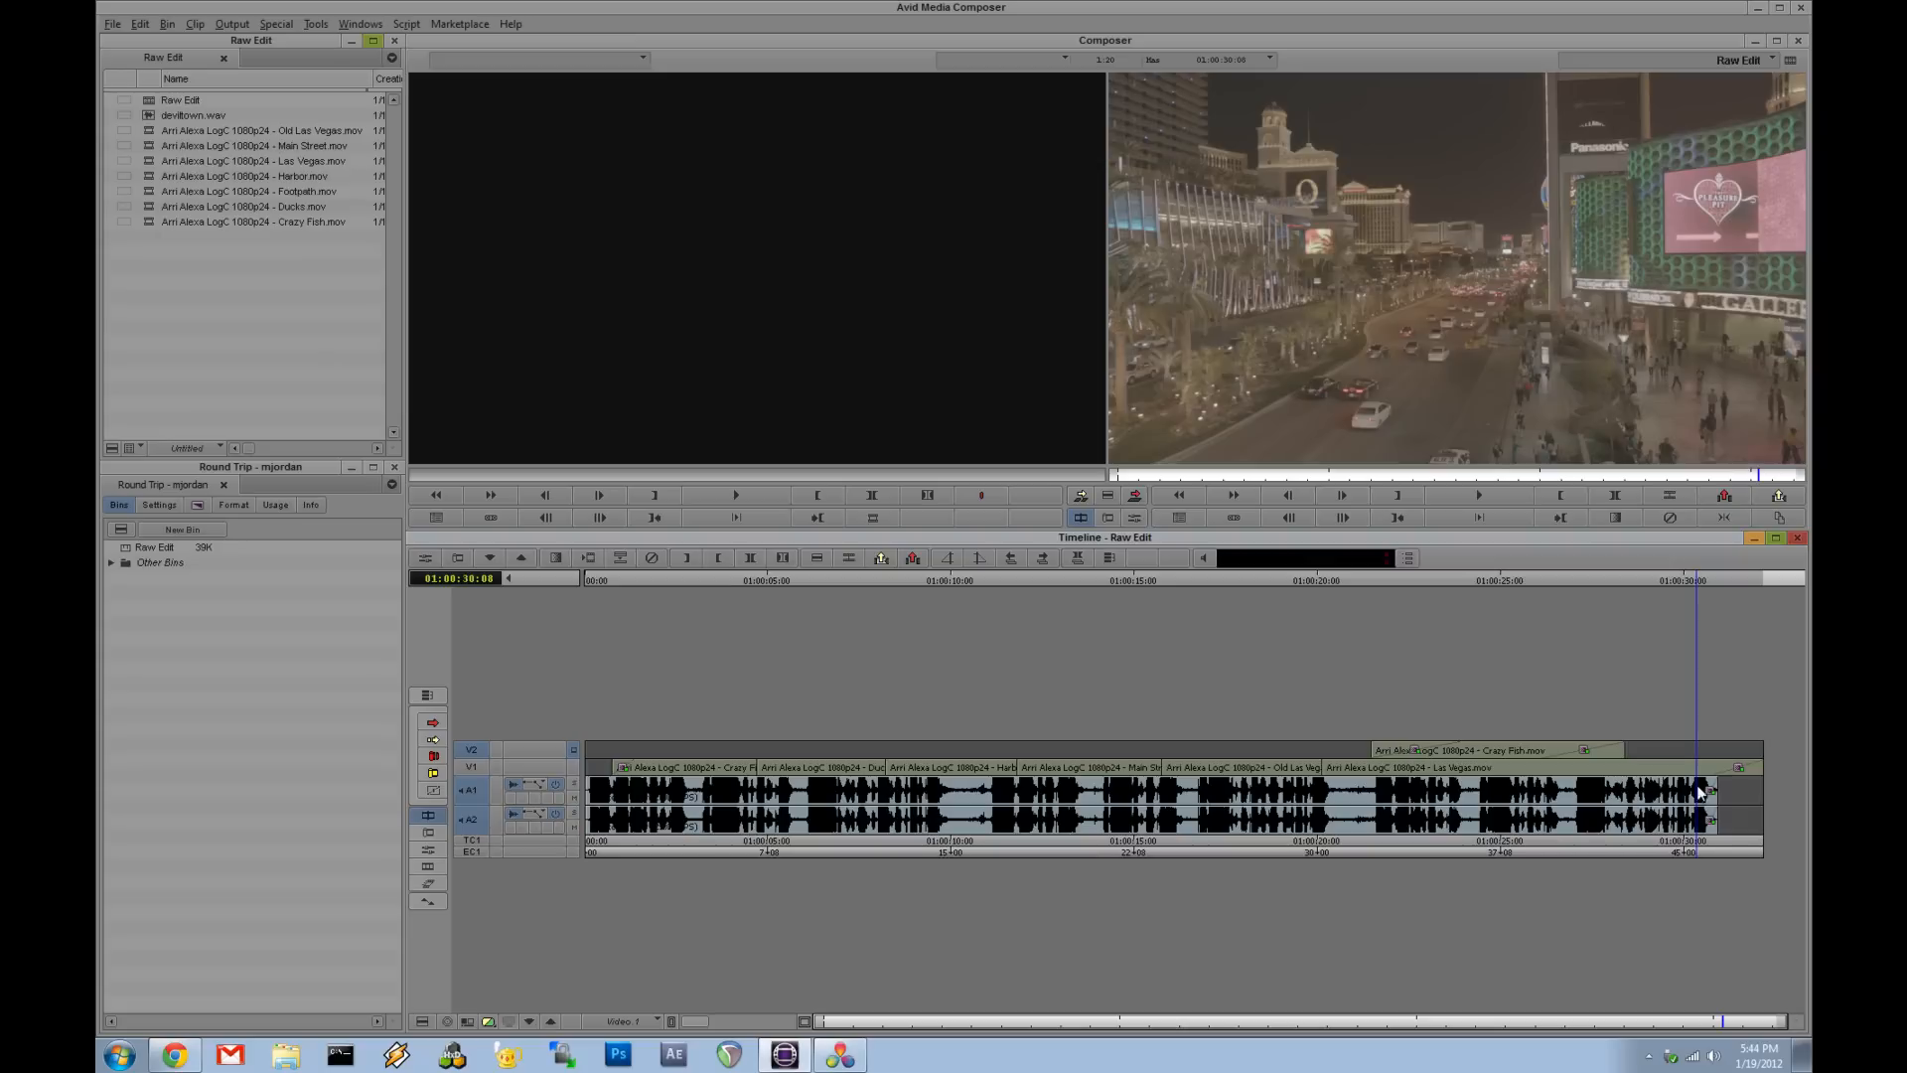
{"action": "left_click_drag", "start_coordinate": [1695, 817], "coordinate": [1656, 840]}
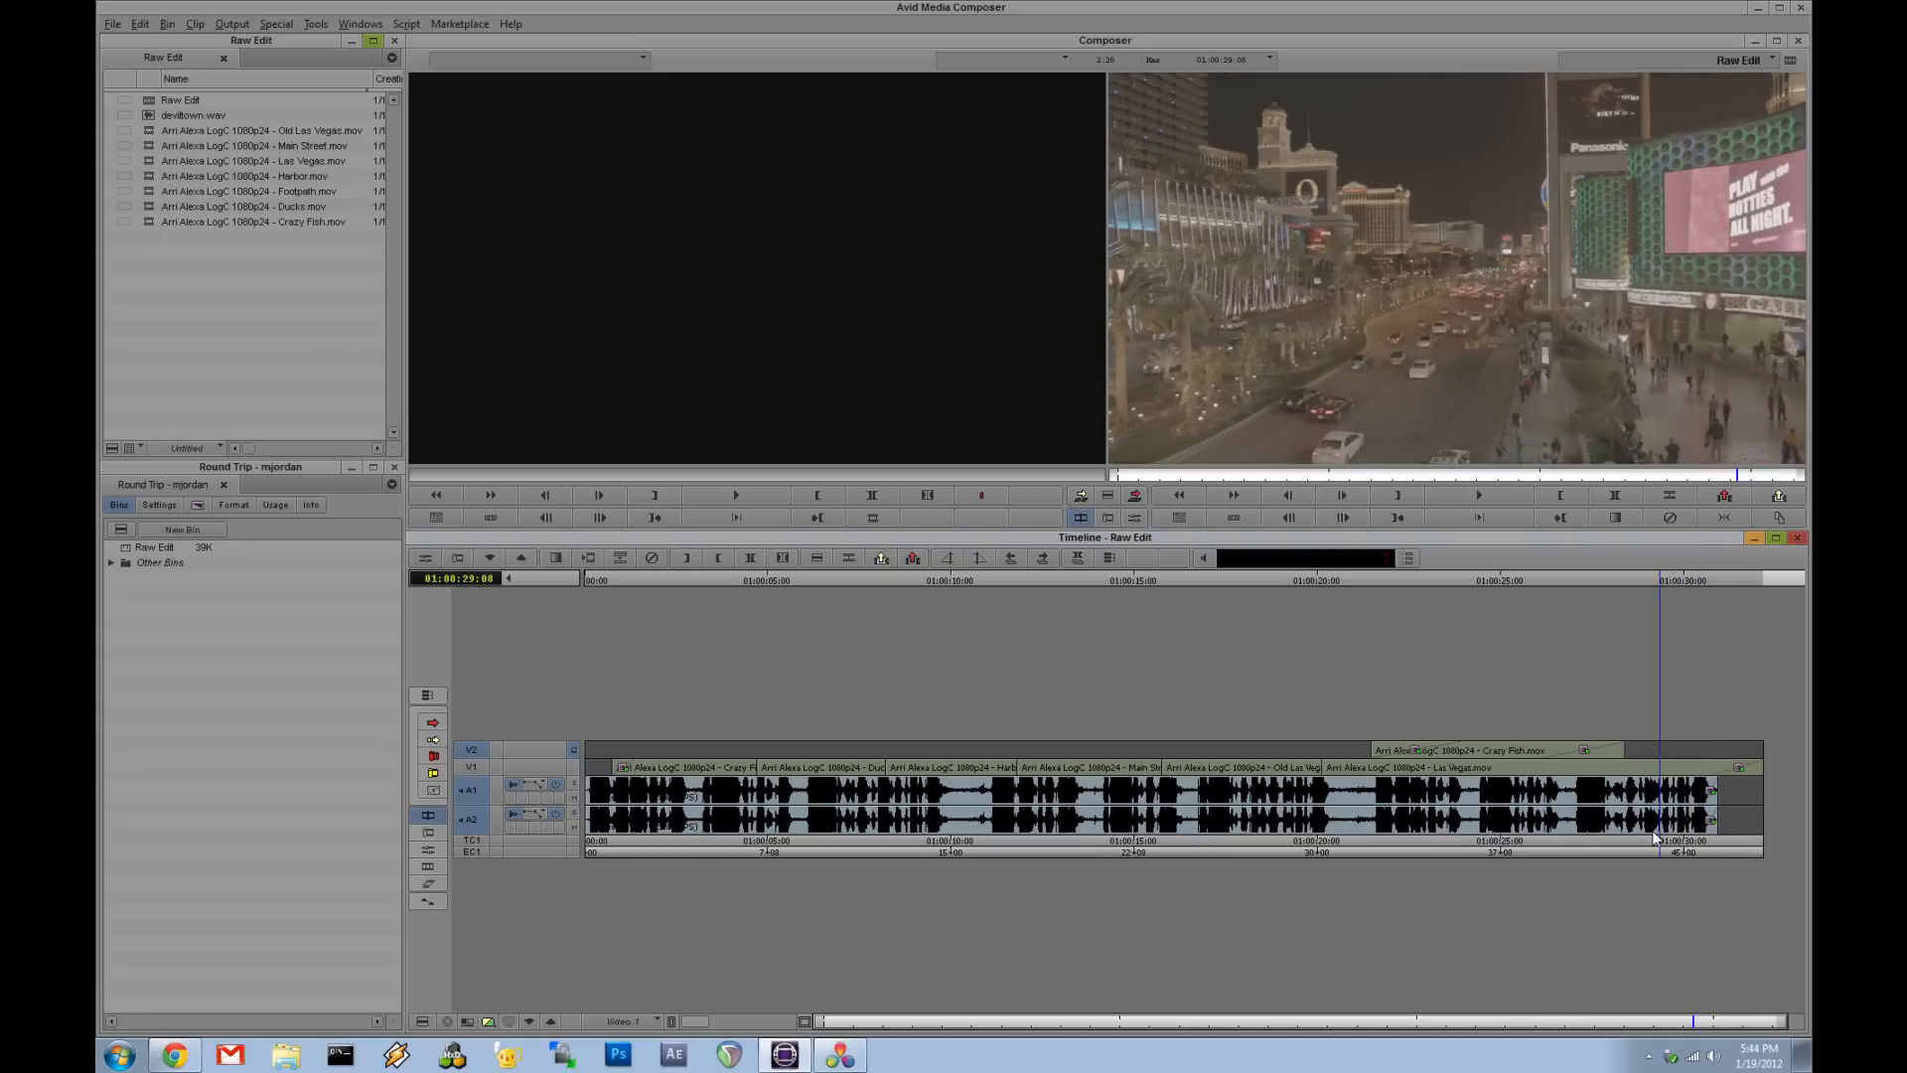
{"action": "left_click_drag", "start_coordinate": [1655, 839], "coordinate": [1650, 803]}
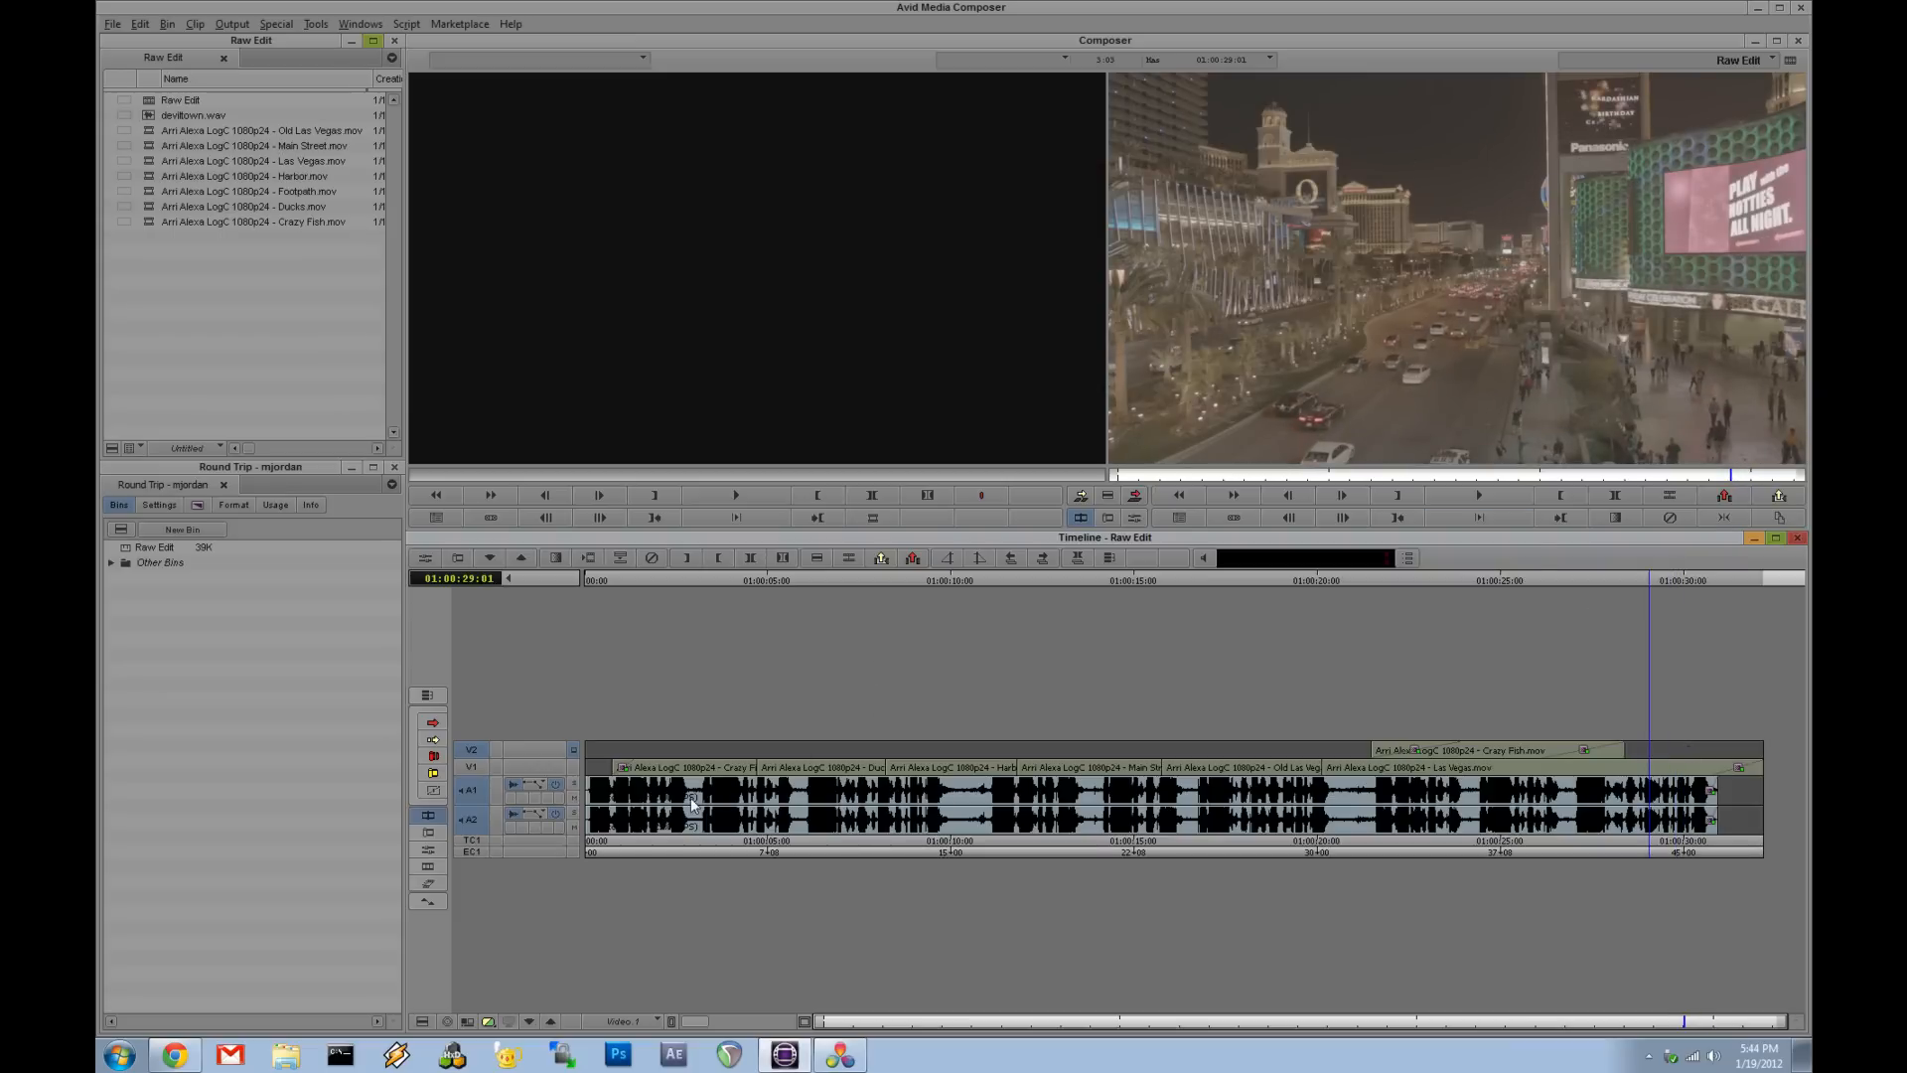
{"action": "left_click_drag", "start_coordinate": [692, 802], "coordinate": [645, 796]}
{"action": "left_click", "coordinate": [641, 811]}
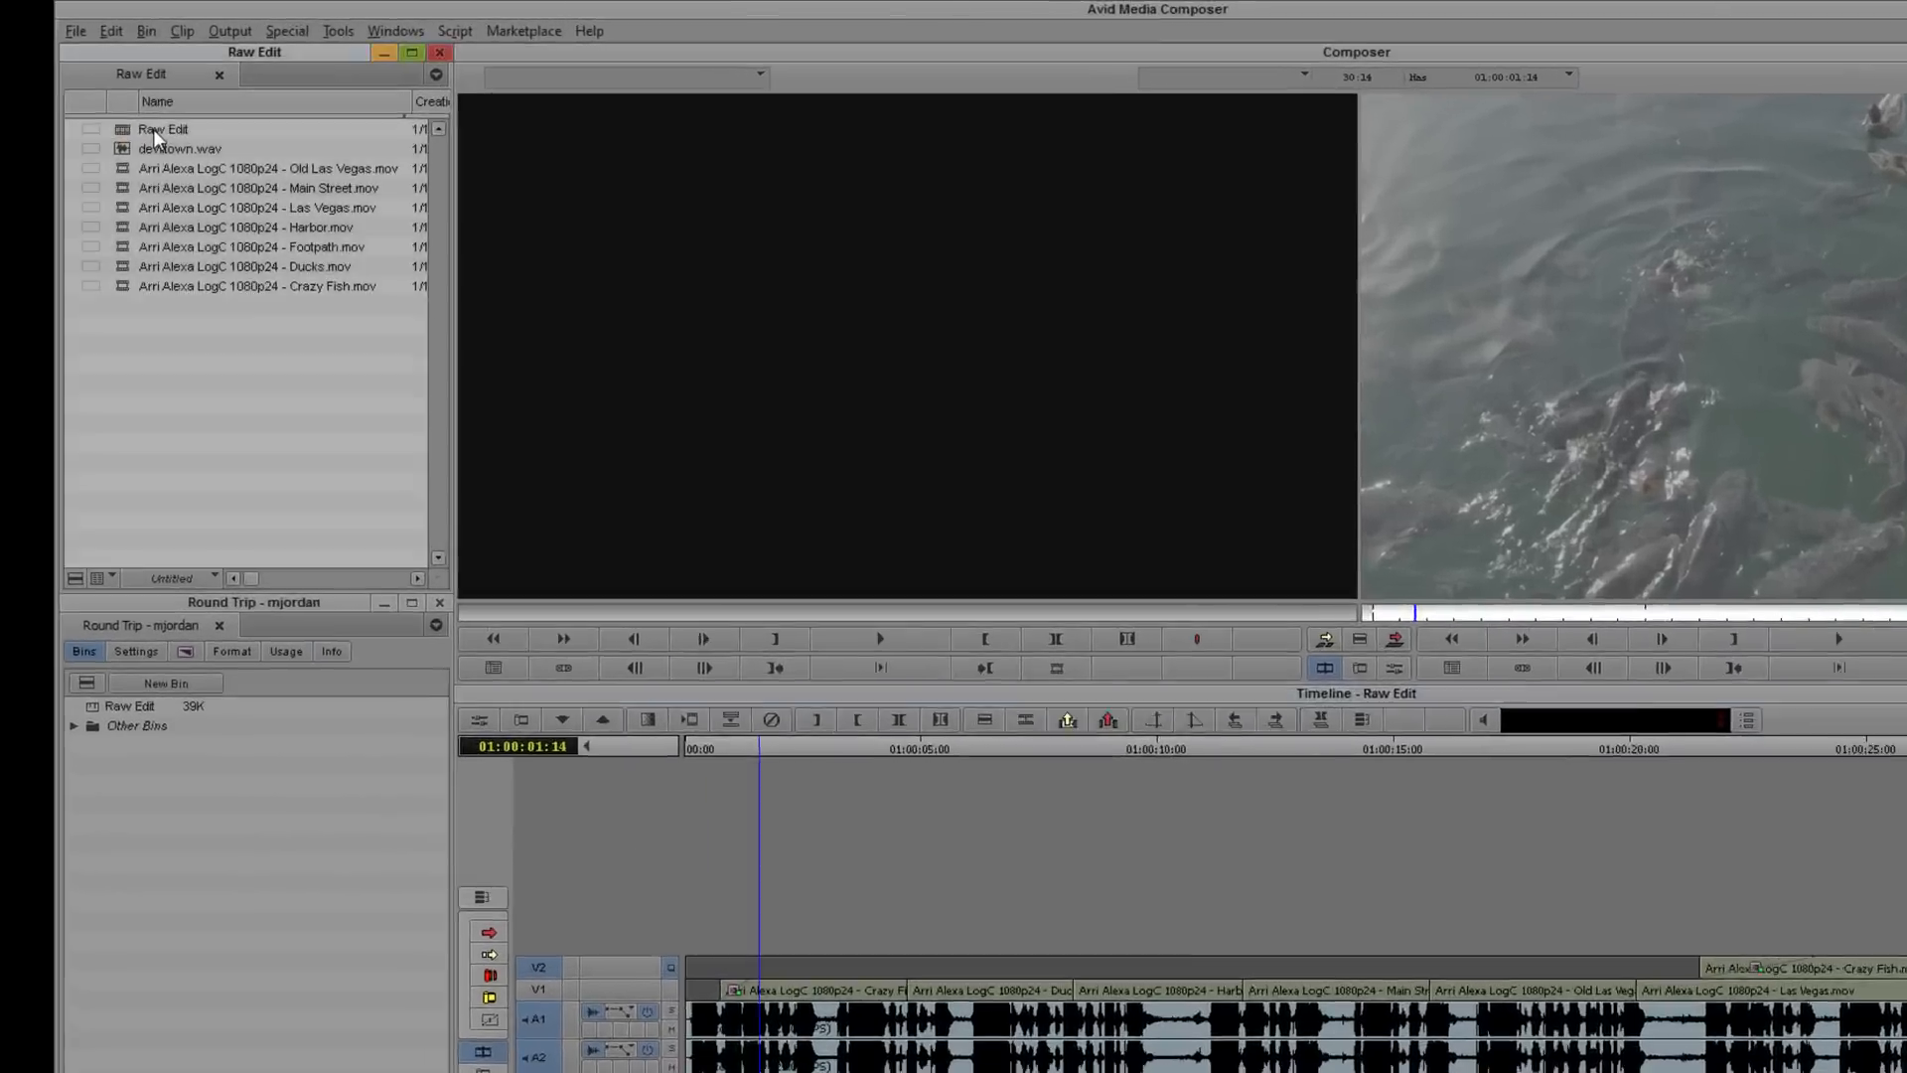
- Open the export options for the Raw Edit sequence as Raw Edit.aaf with the Link To Audio and Video setting
{"action": "left_click", "coordinate": [170, 100]}
{"action": "left_click", "coordinate": [148, 101]}
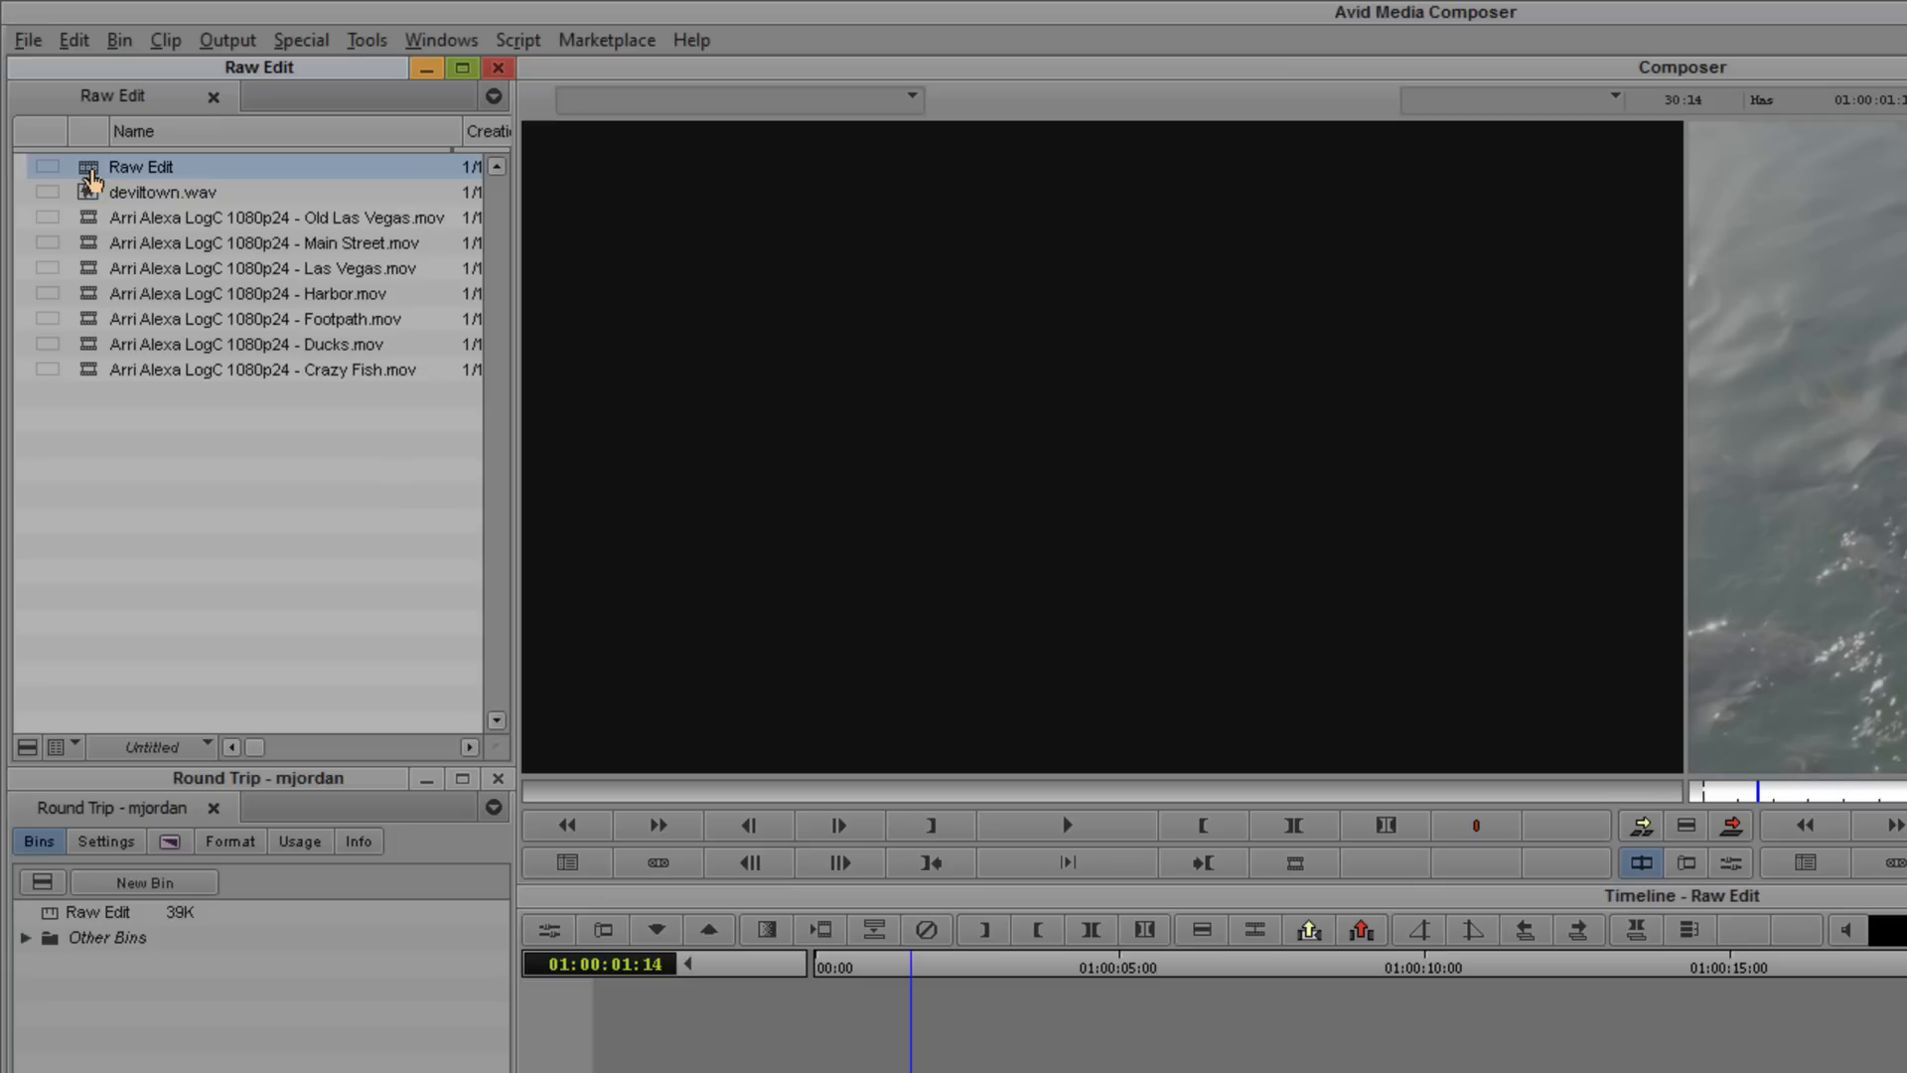
{"action": "right_click", "coordinate": [92, 179]}
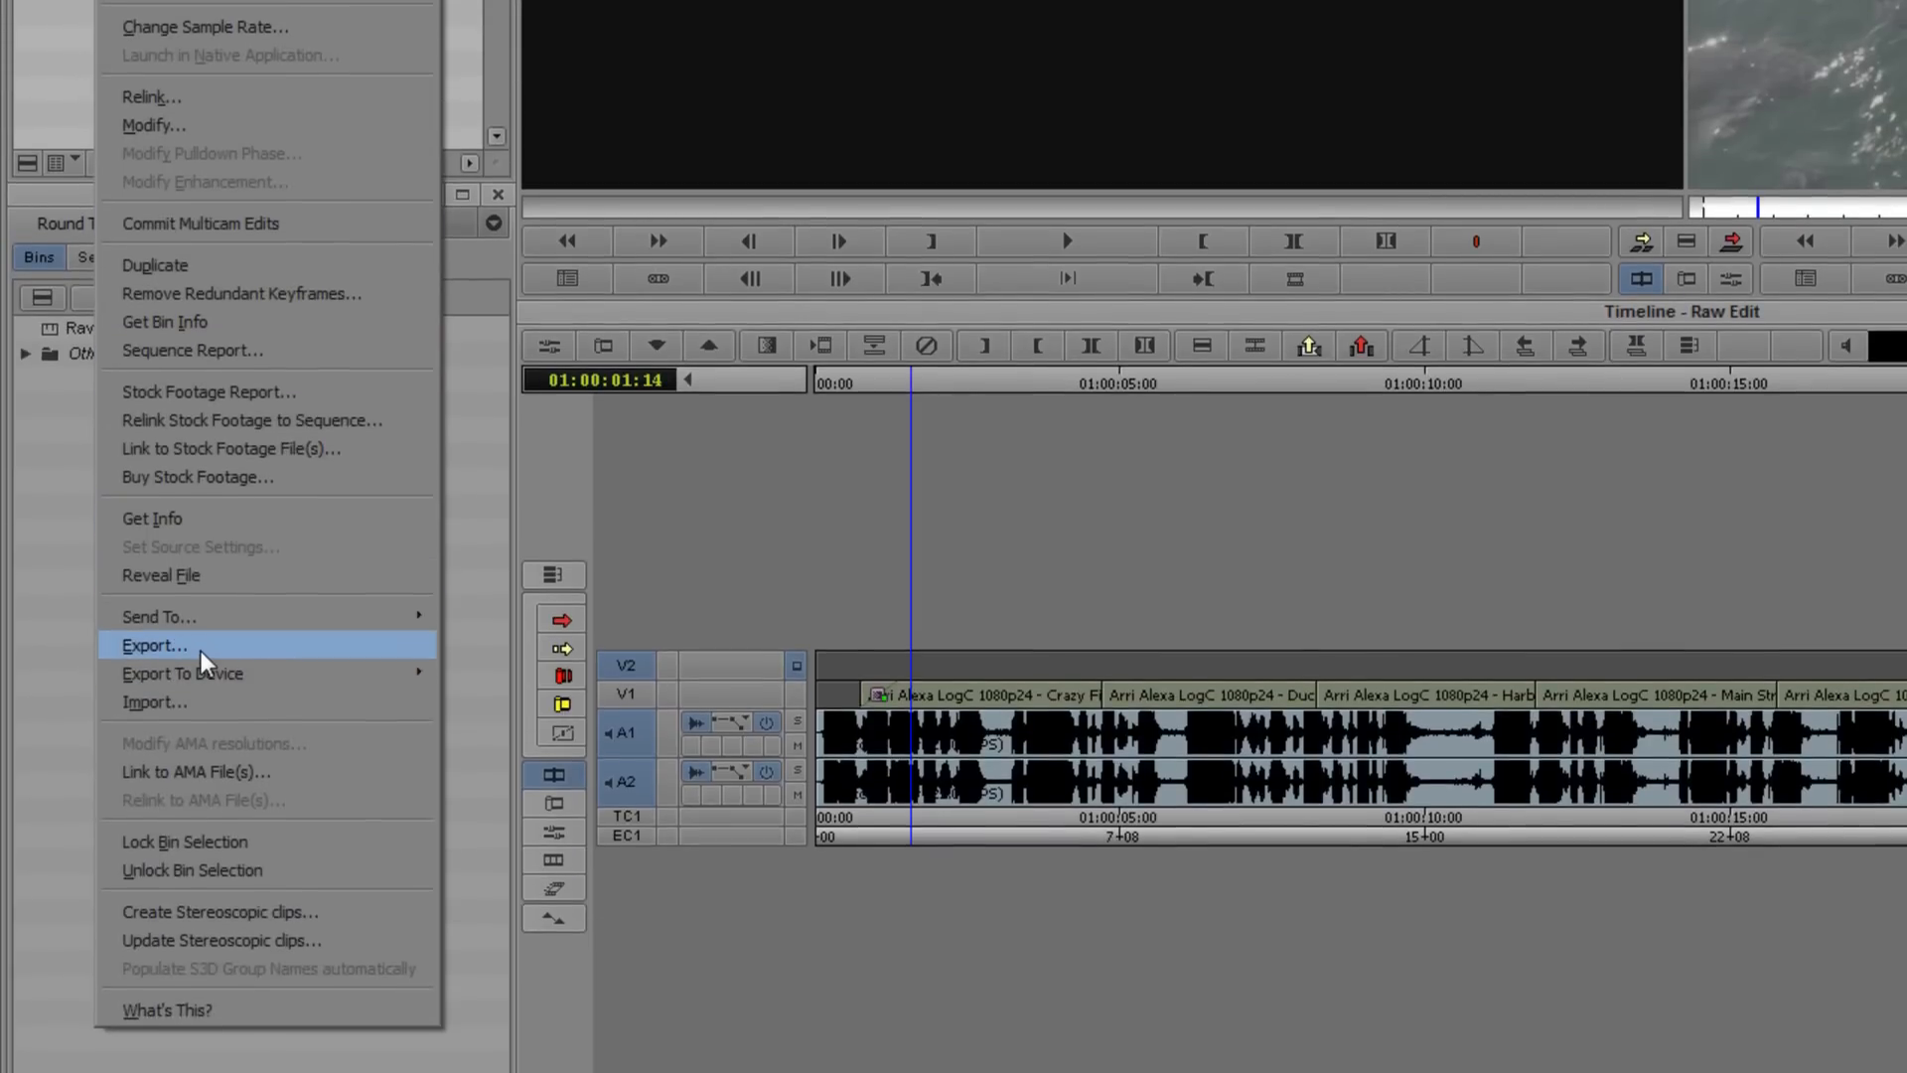
{"action": "left_click", "coordinate": [154, 646]}
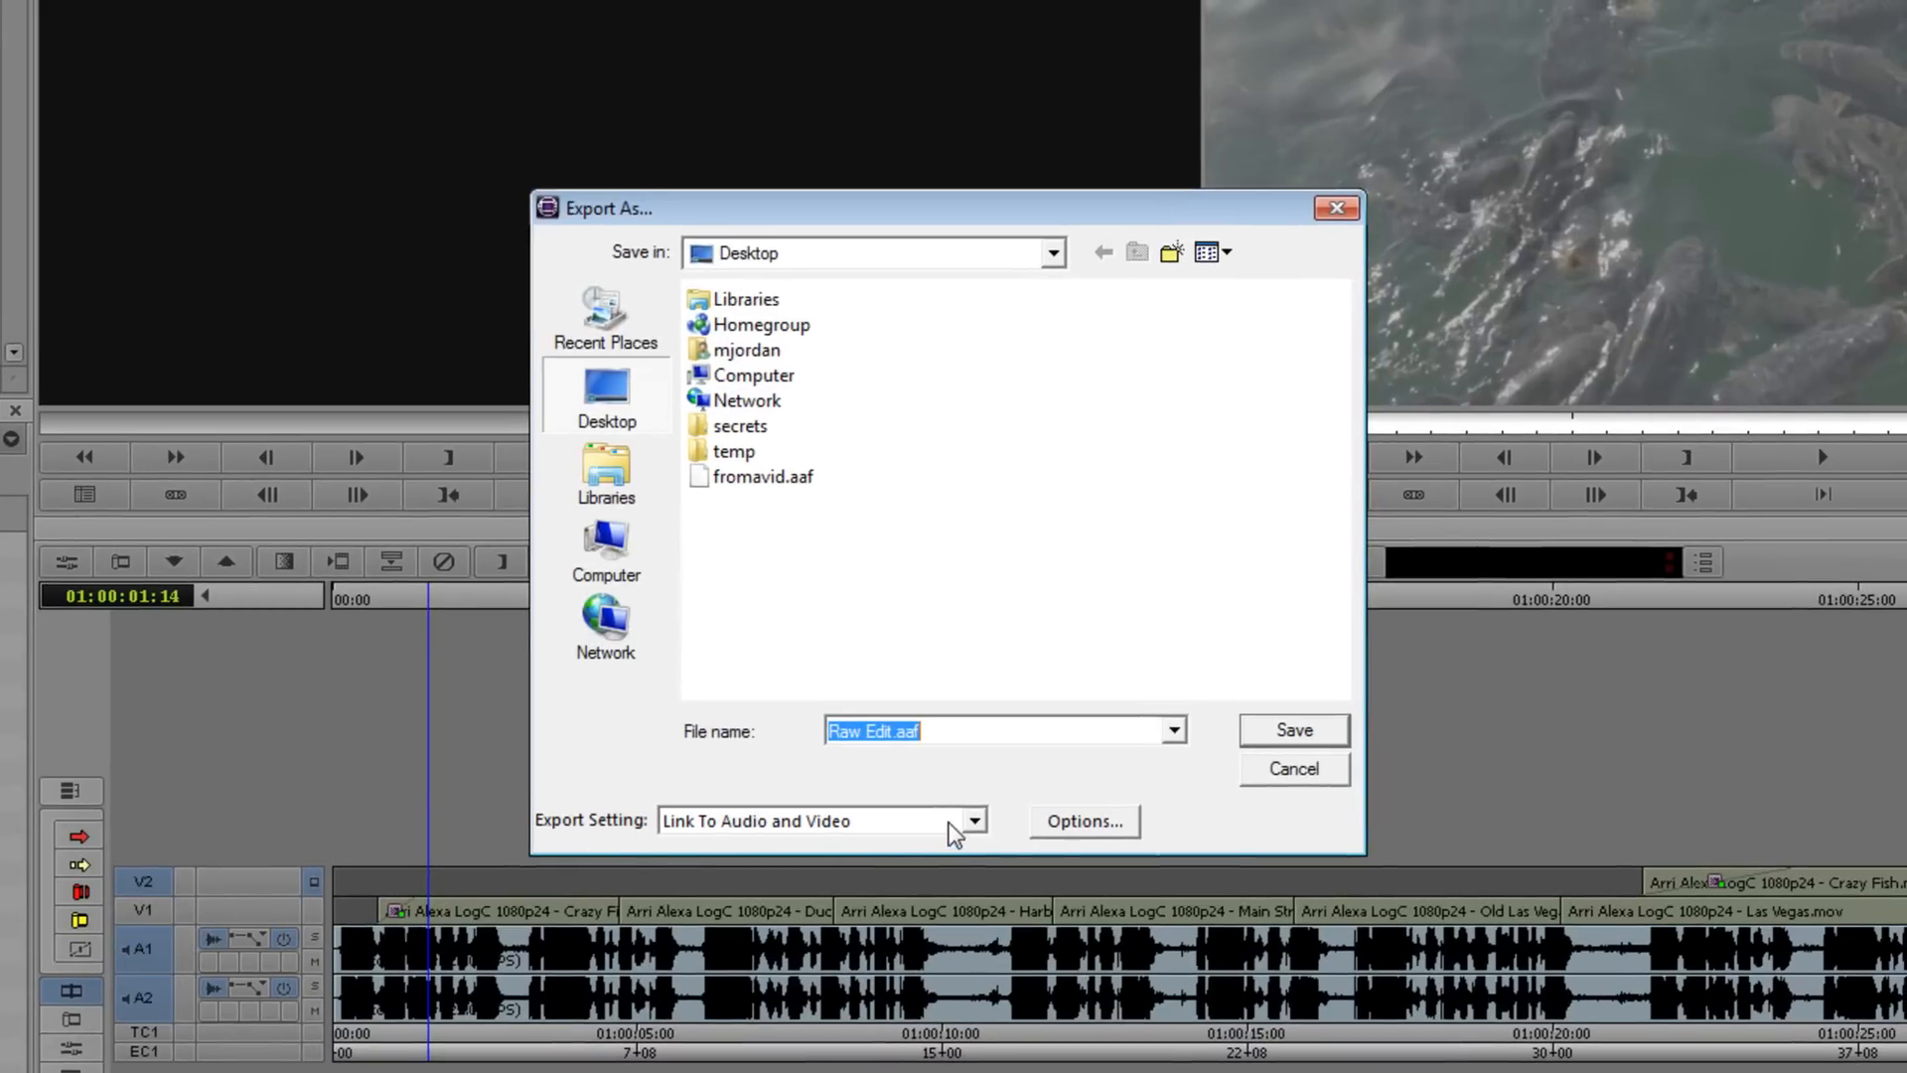
{"action": "left_click", "coordinate": [1069, 831]}
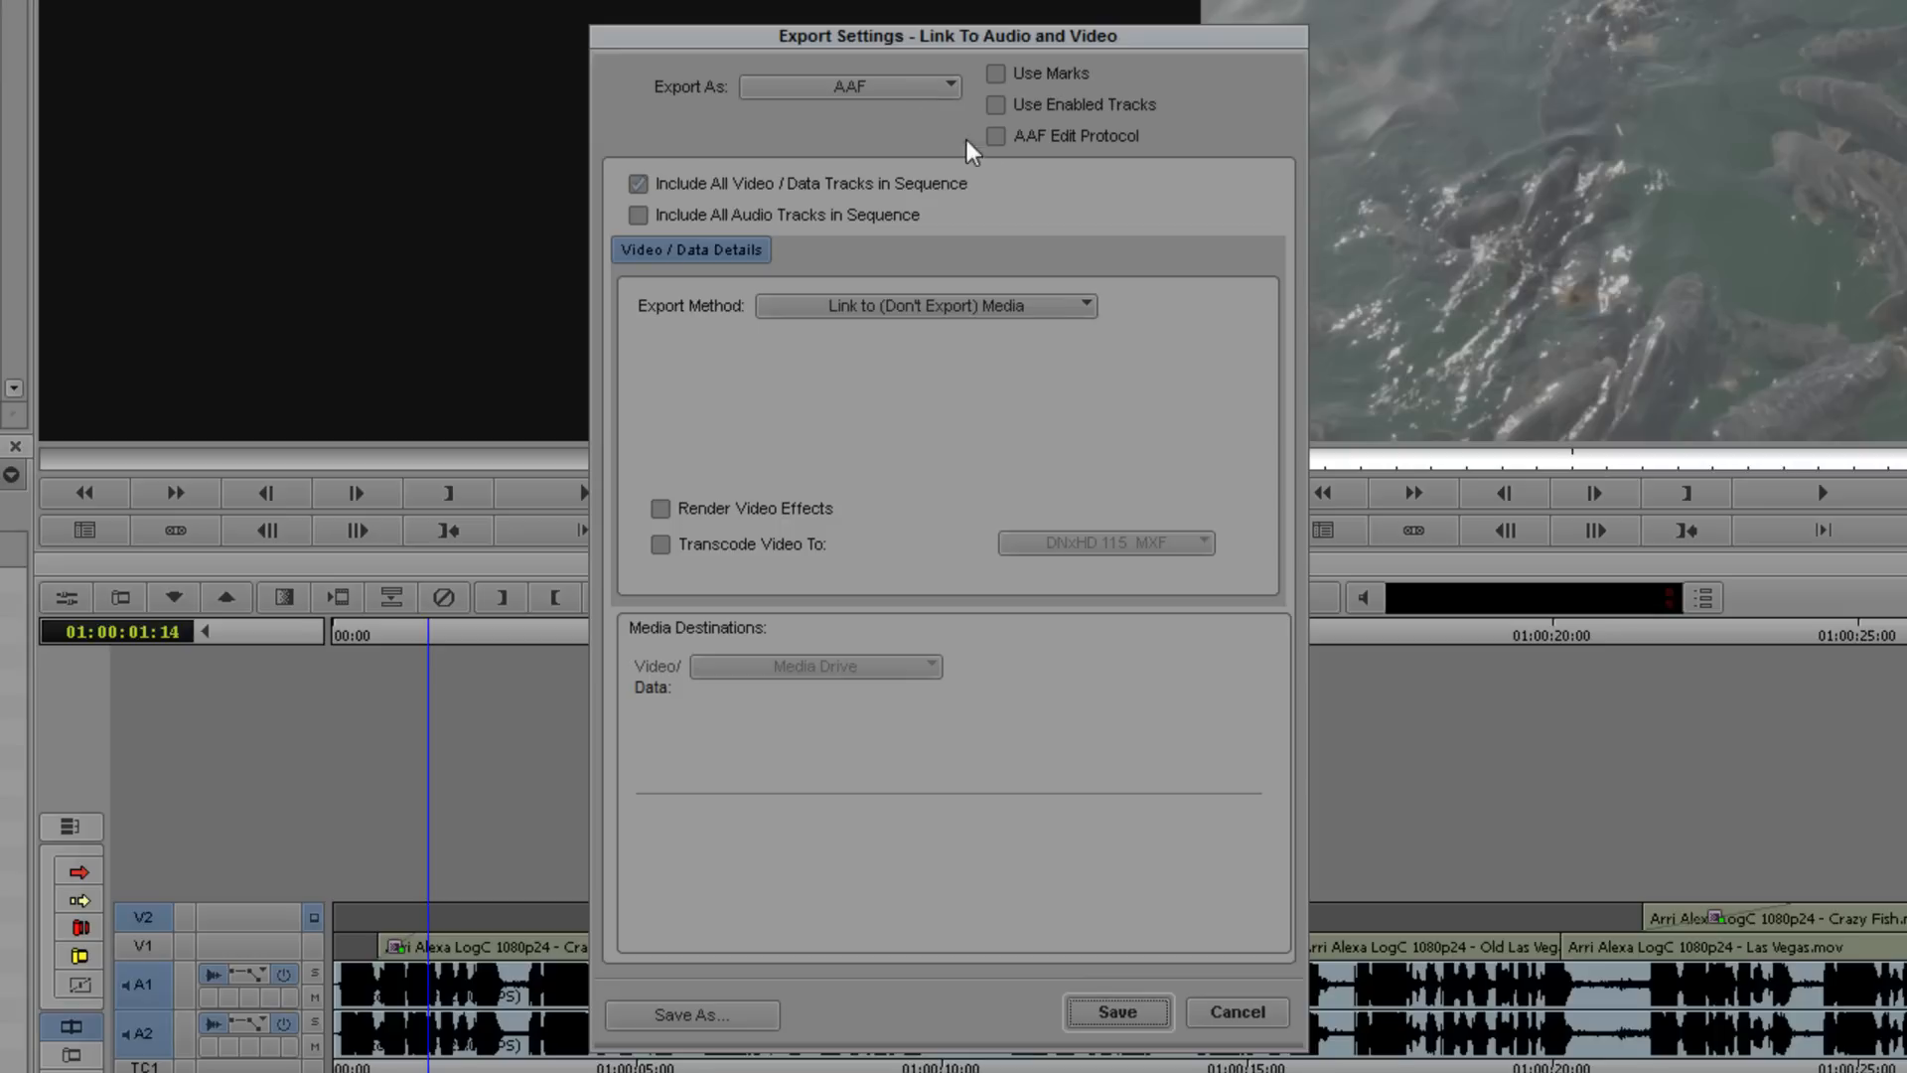
{"action": "left_click", "coordinate": [1023, 147]}
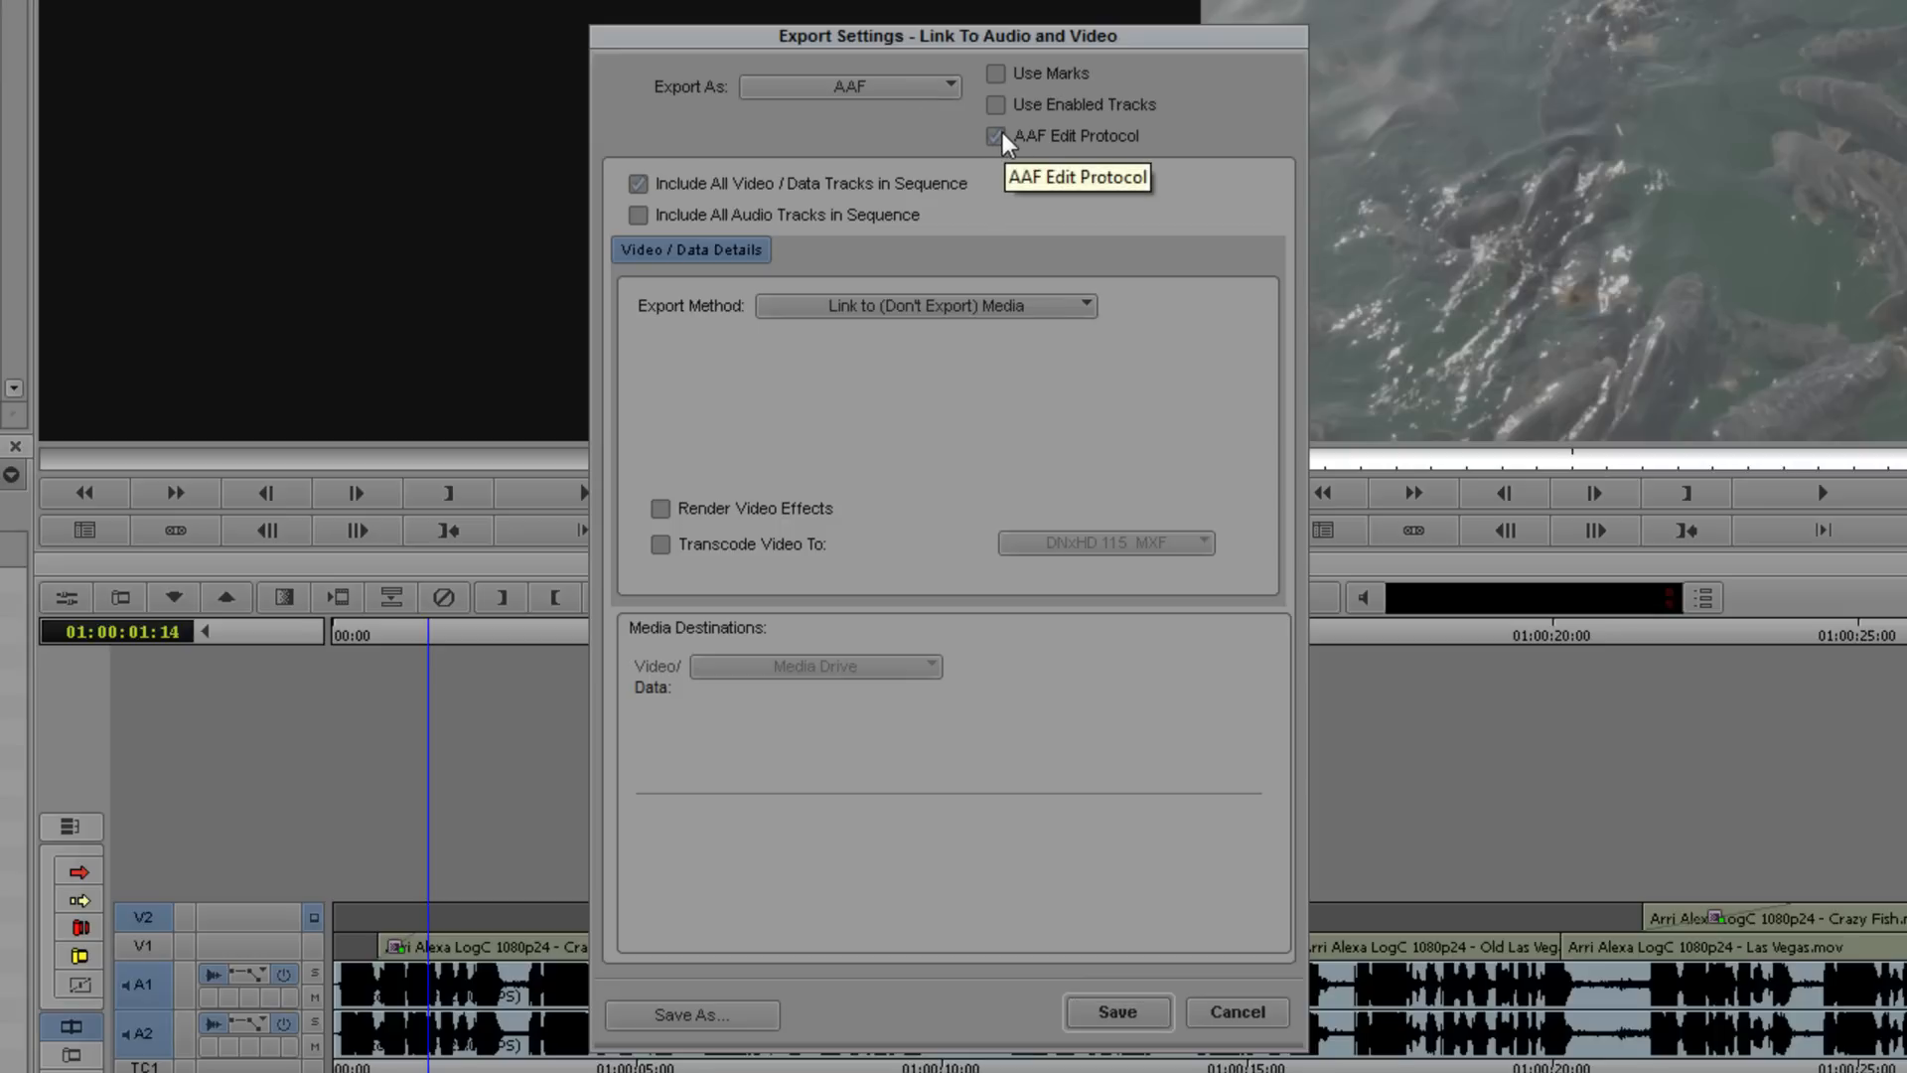
{"action": "left_click", "coordinate": [997, 138]}
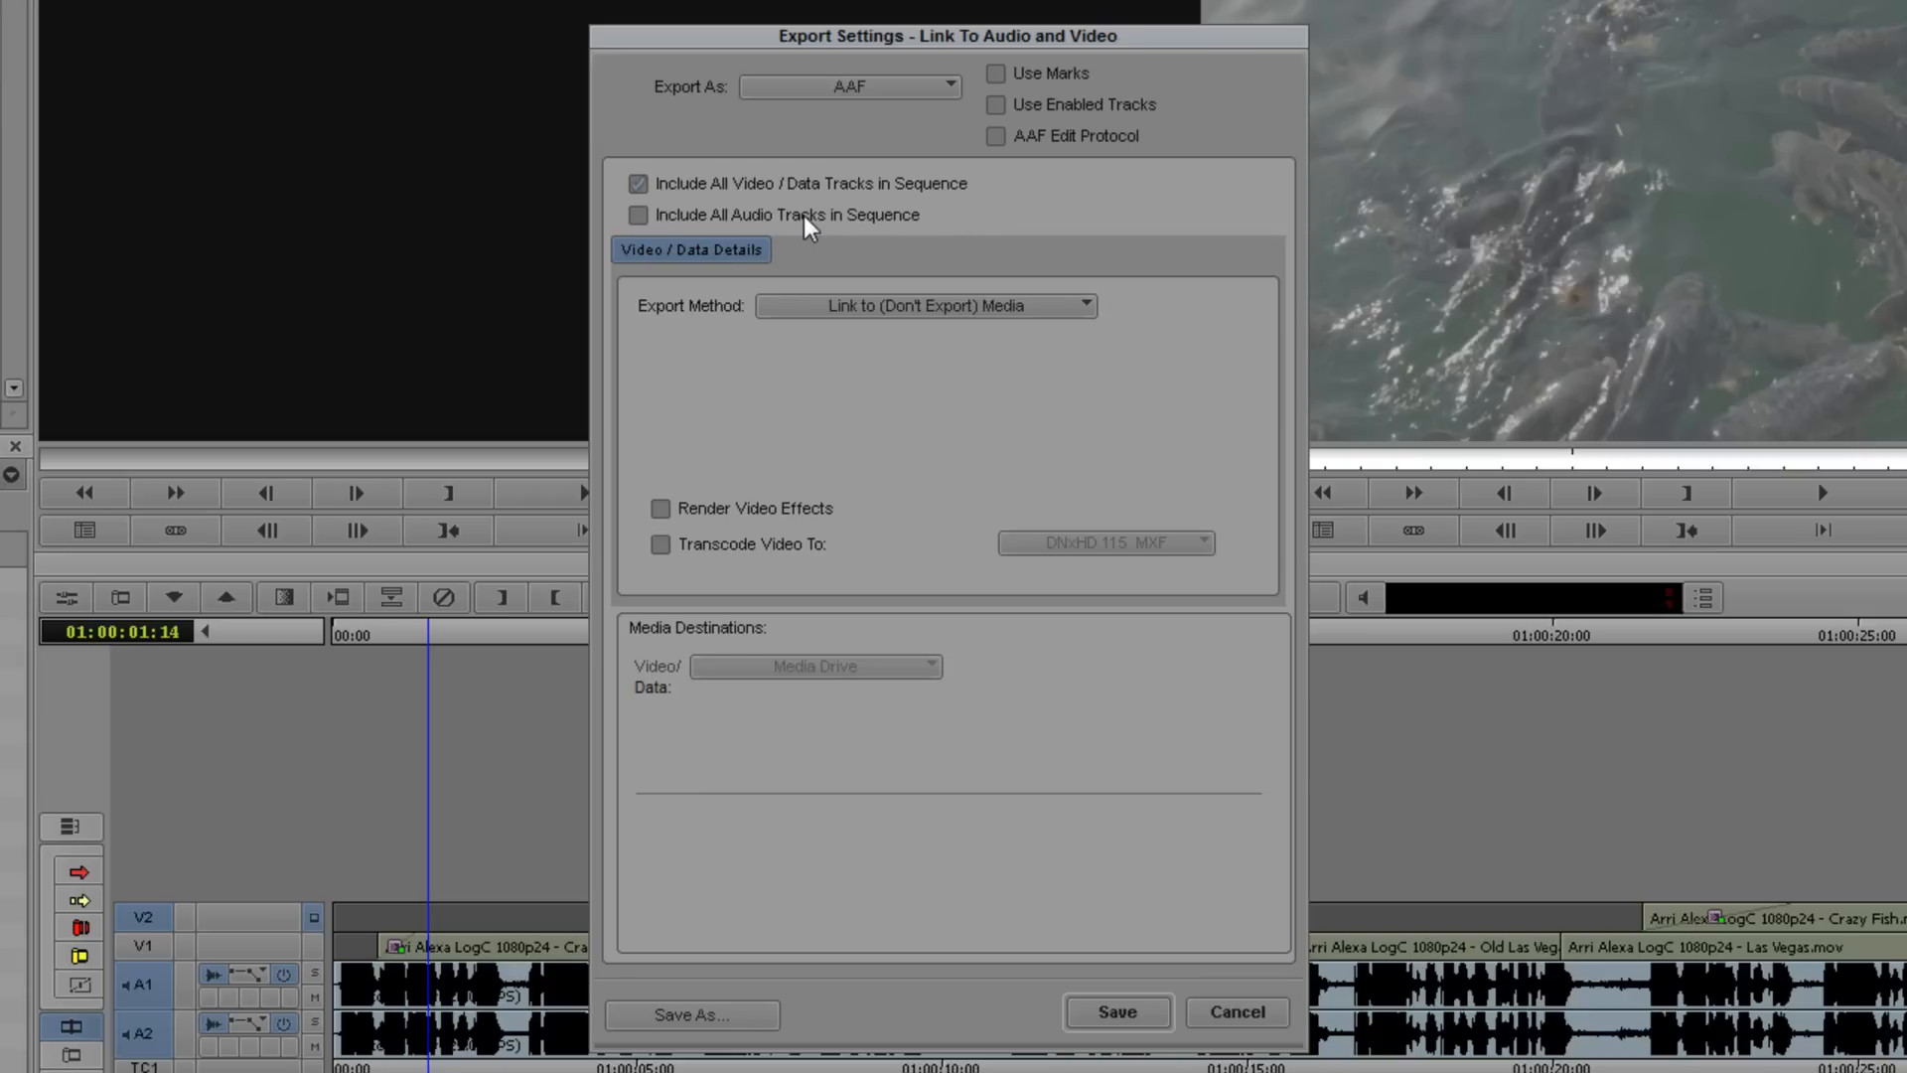
{"action": "left_click", "coordinate": [635, 215]}
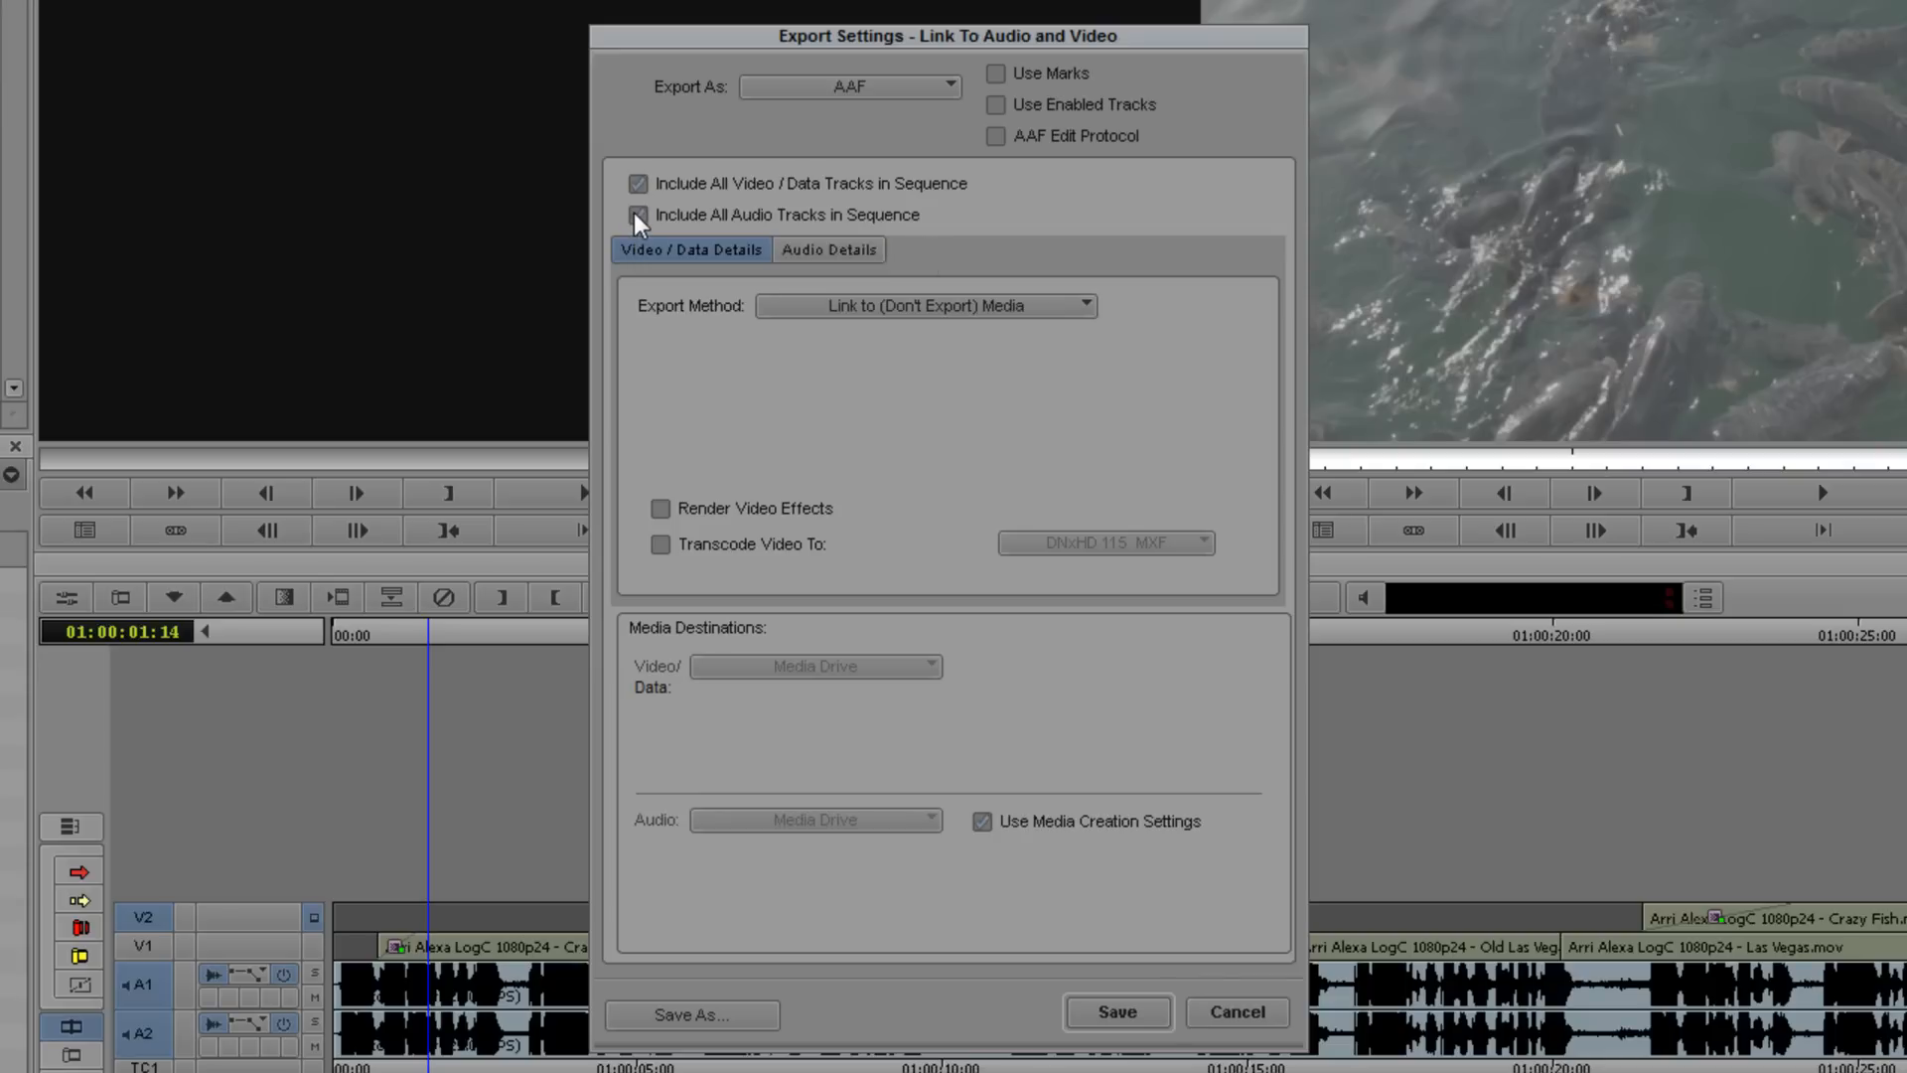
{"action": "left_click", "coordinate": [634, 214]}
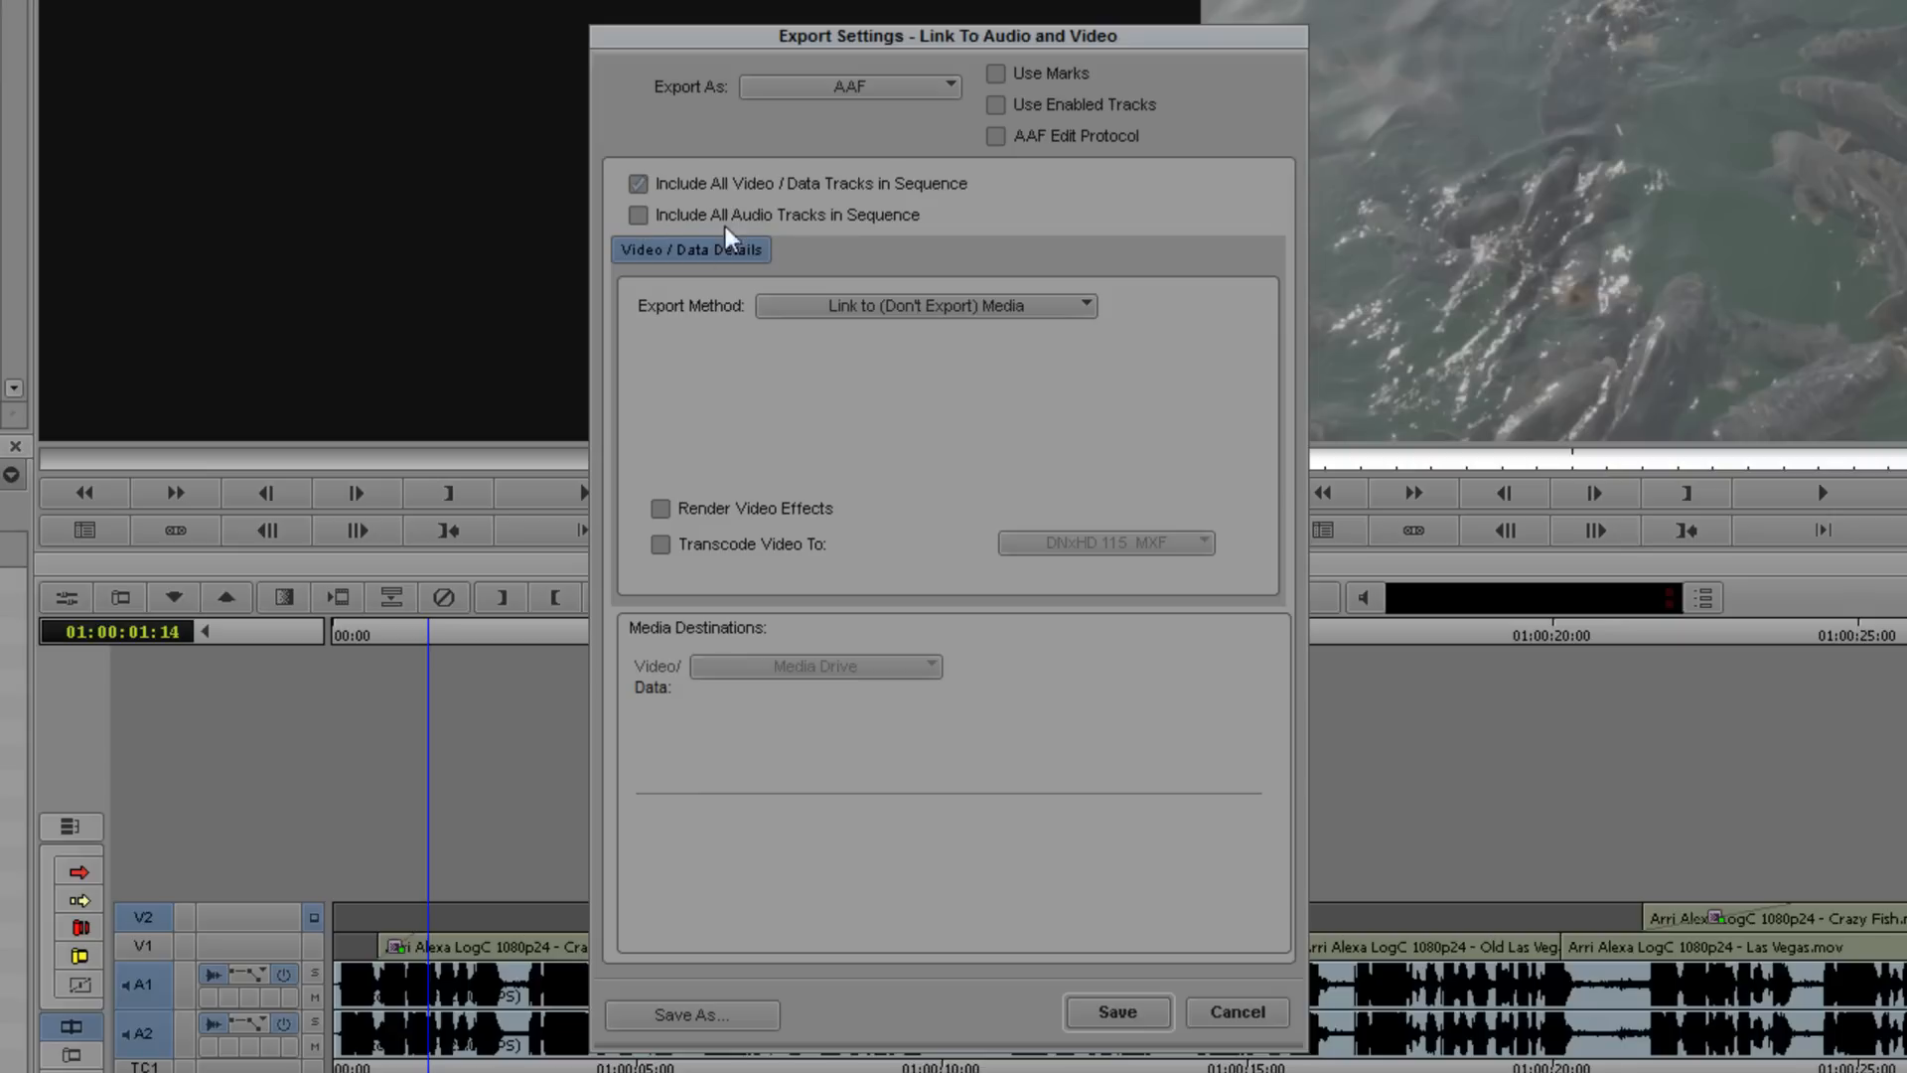
- Keep the export method as Link to (Don't Export) Media and save the export settings
{"action": "left_click", "coordinate": [847, 307]}
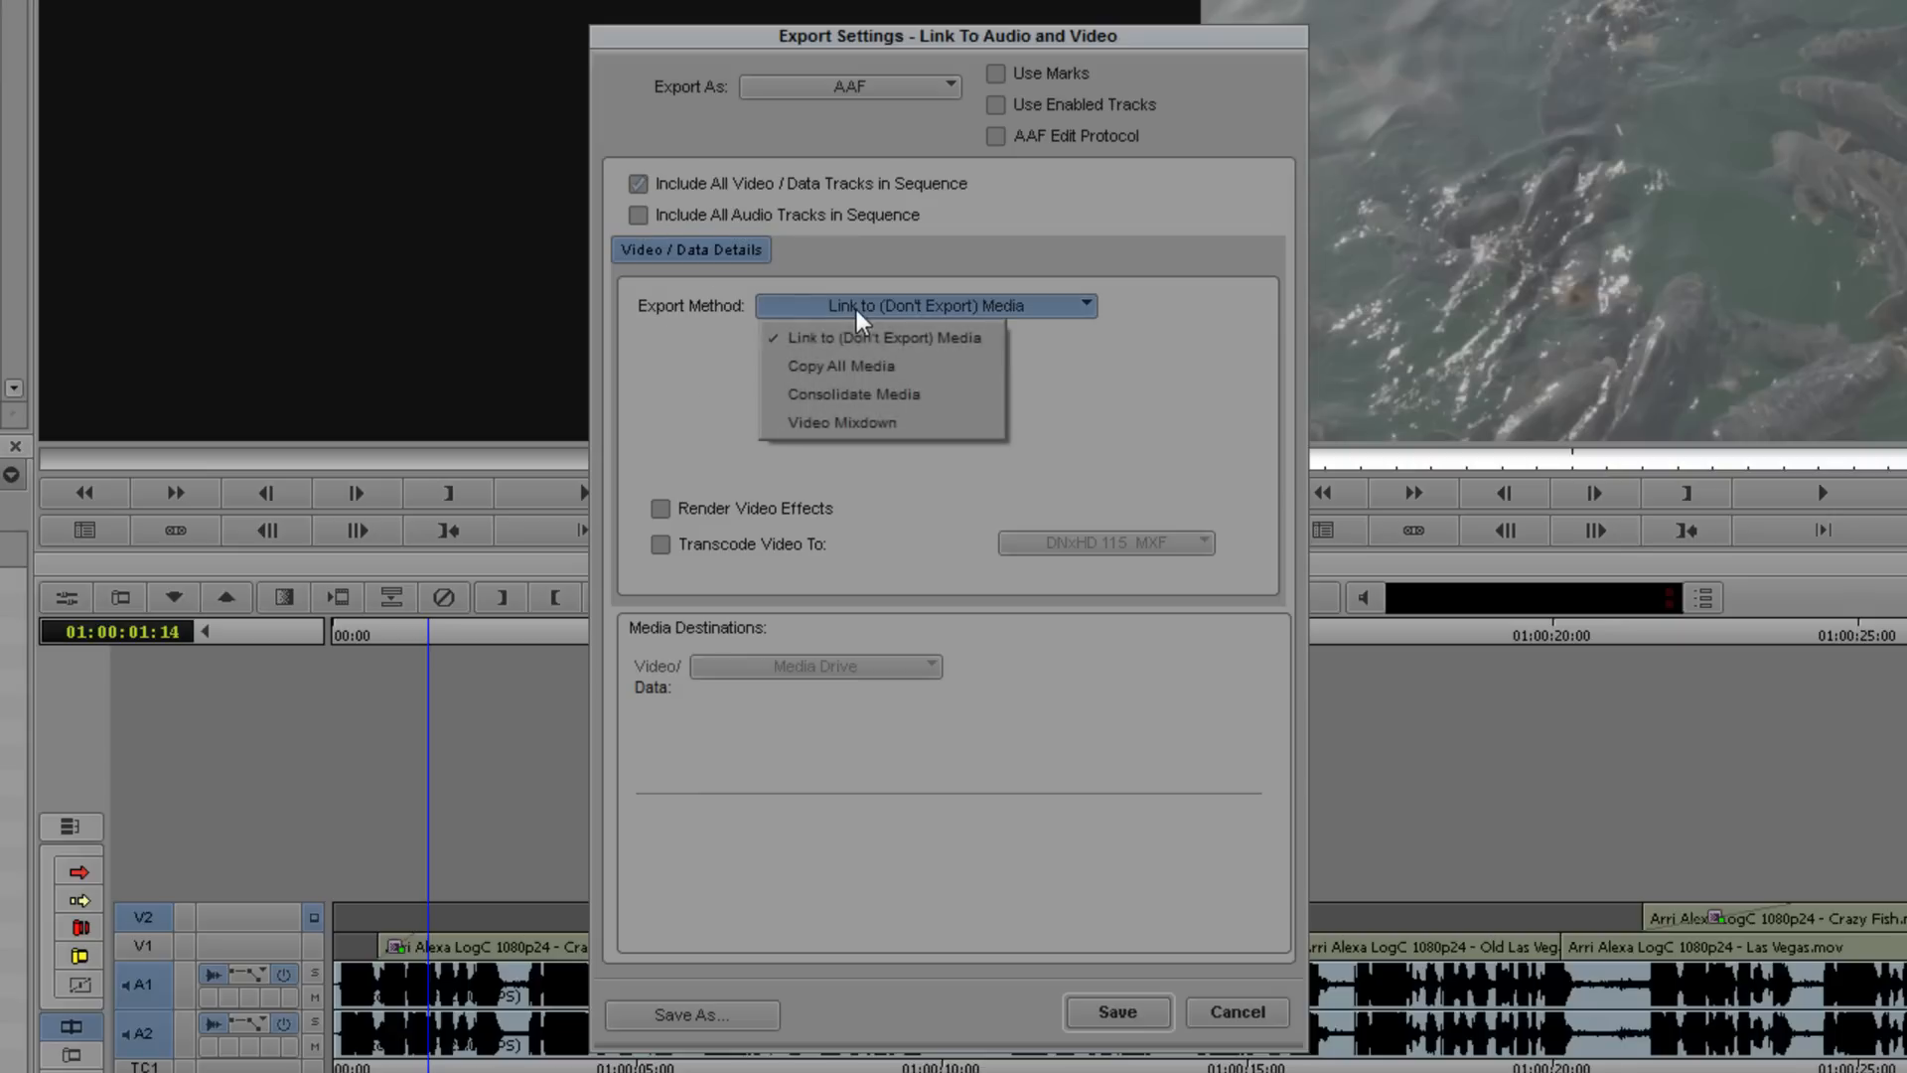
{"action": "left_click", "coordinate": [955, 344]}
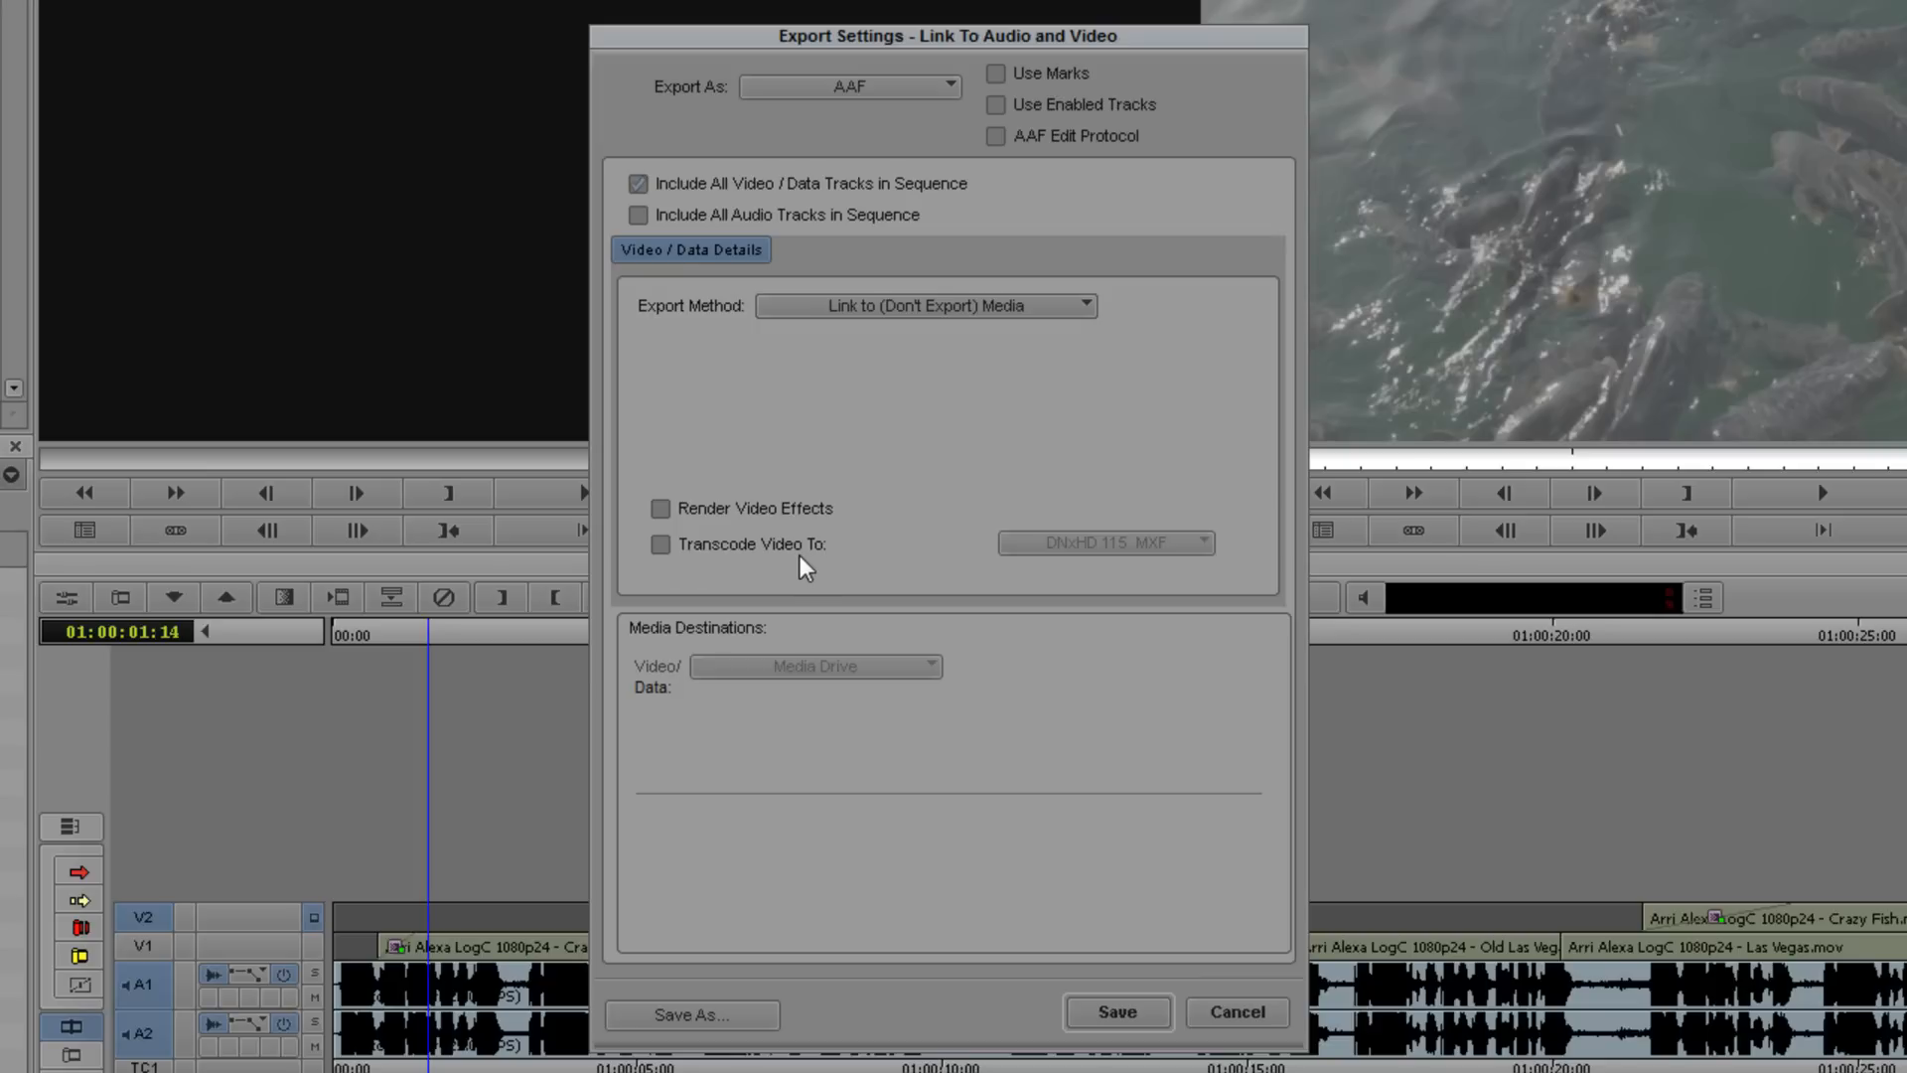
{"action": "left_click", "coordinate": [1122, 1013]}
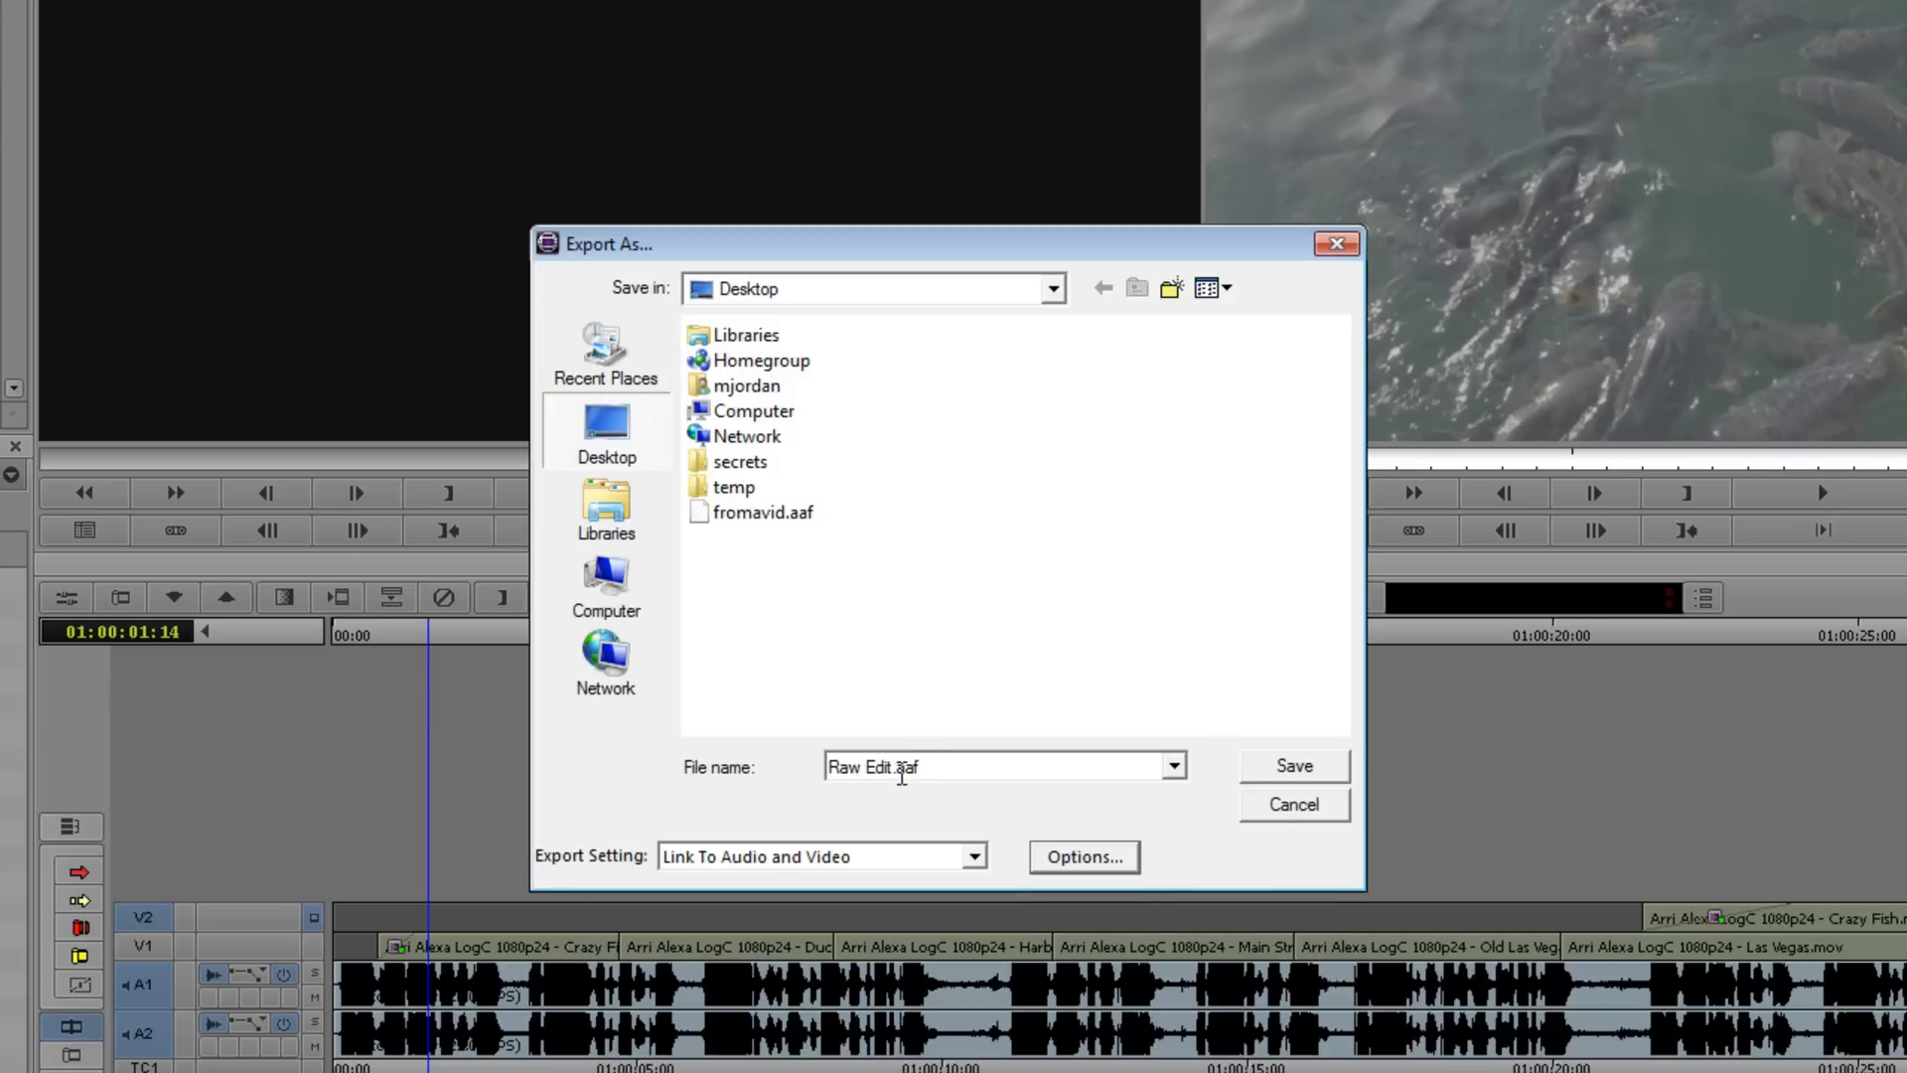
- Export the sequence to the Desktop as fromavid.aaf, replacing the existing file of that name
{"action": "left_click", "coordinate": [895, 771]}
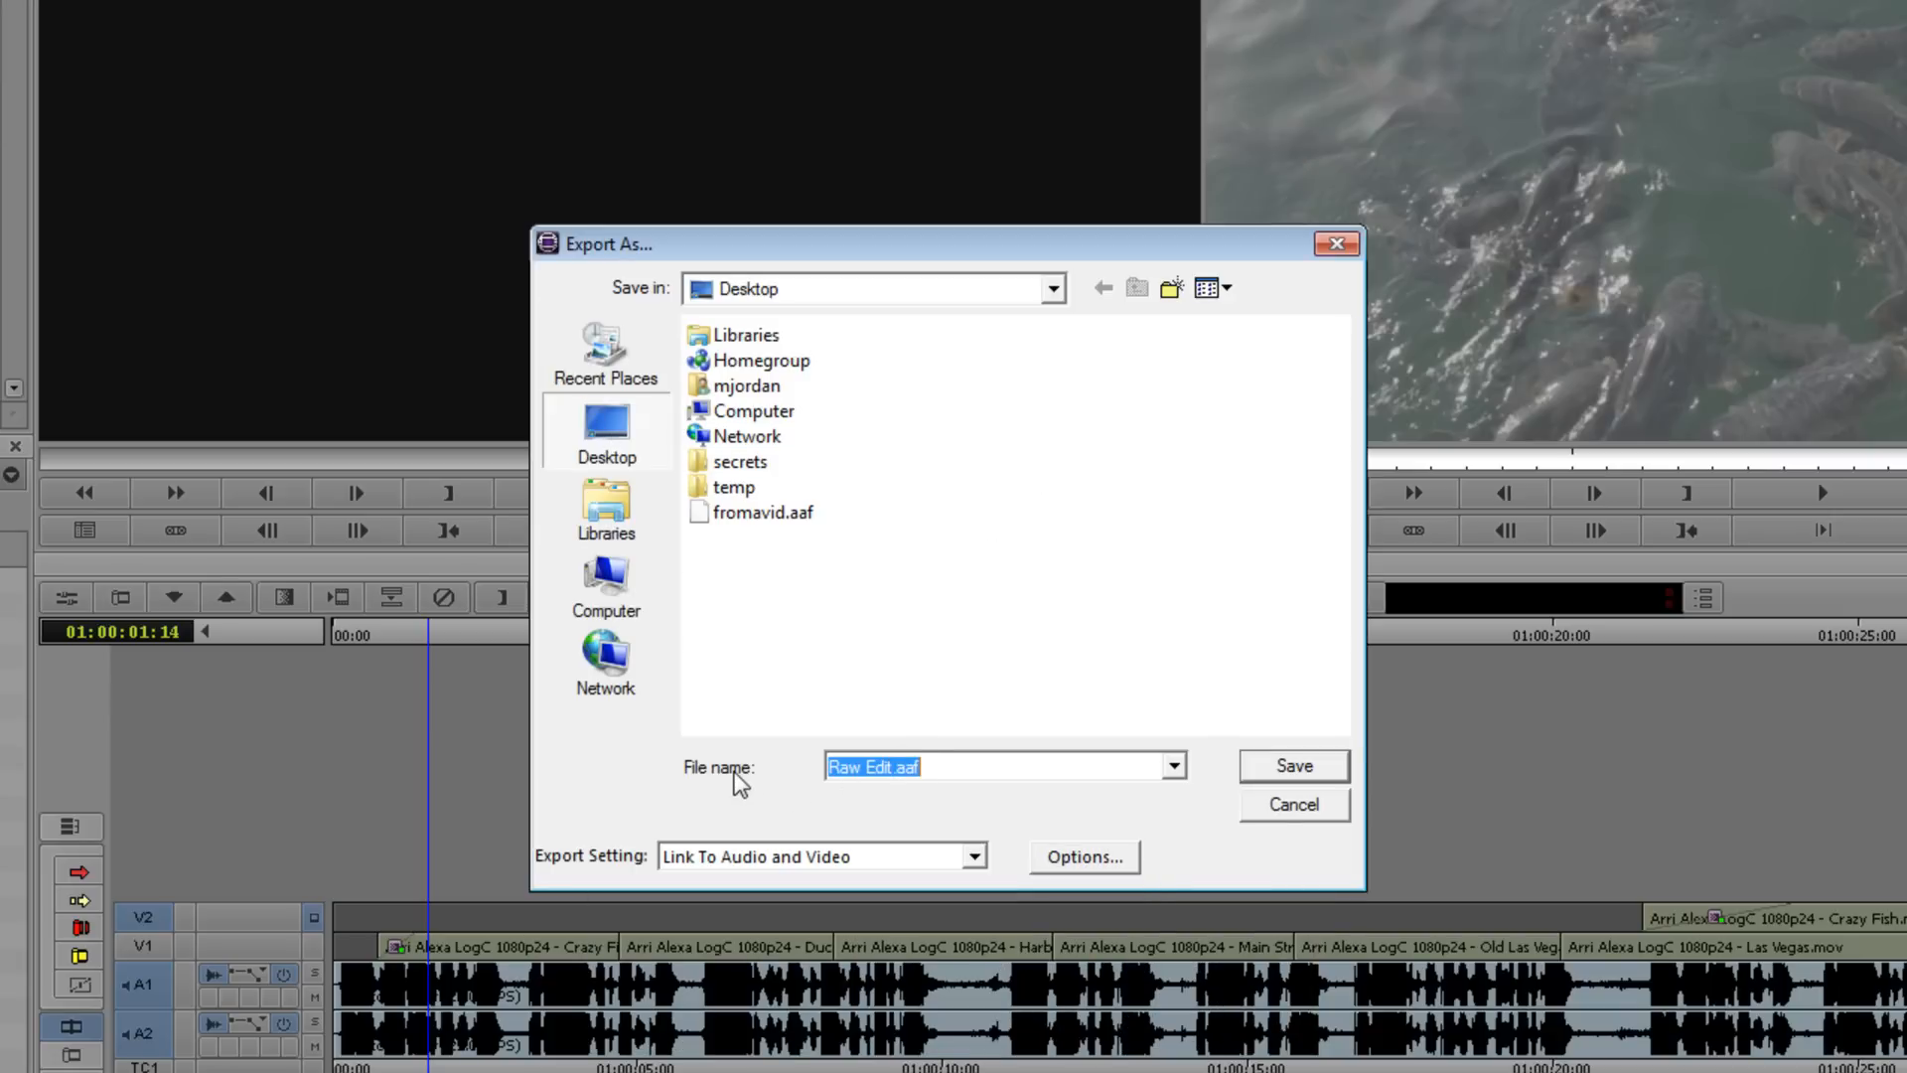
{"action": "key", "text": "BackSpace"}
{"action": "type", "text": "fr"}
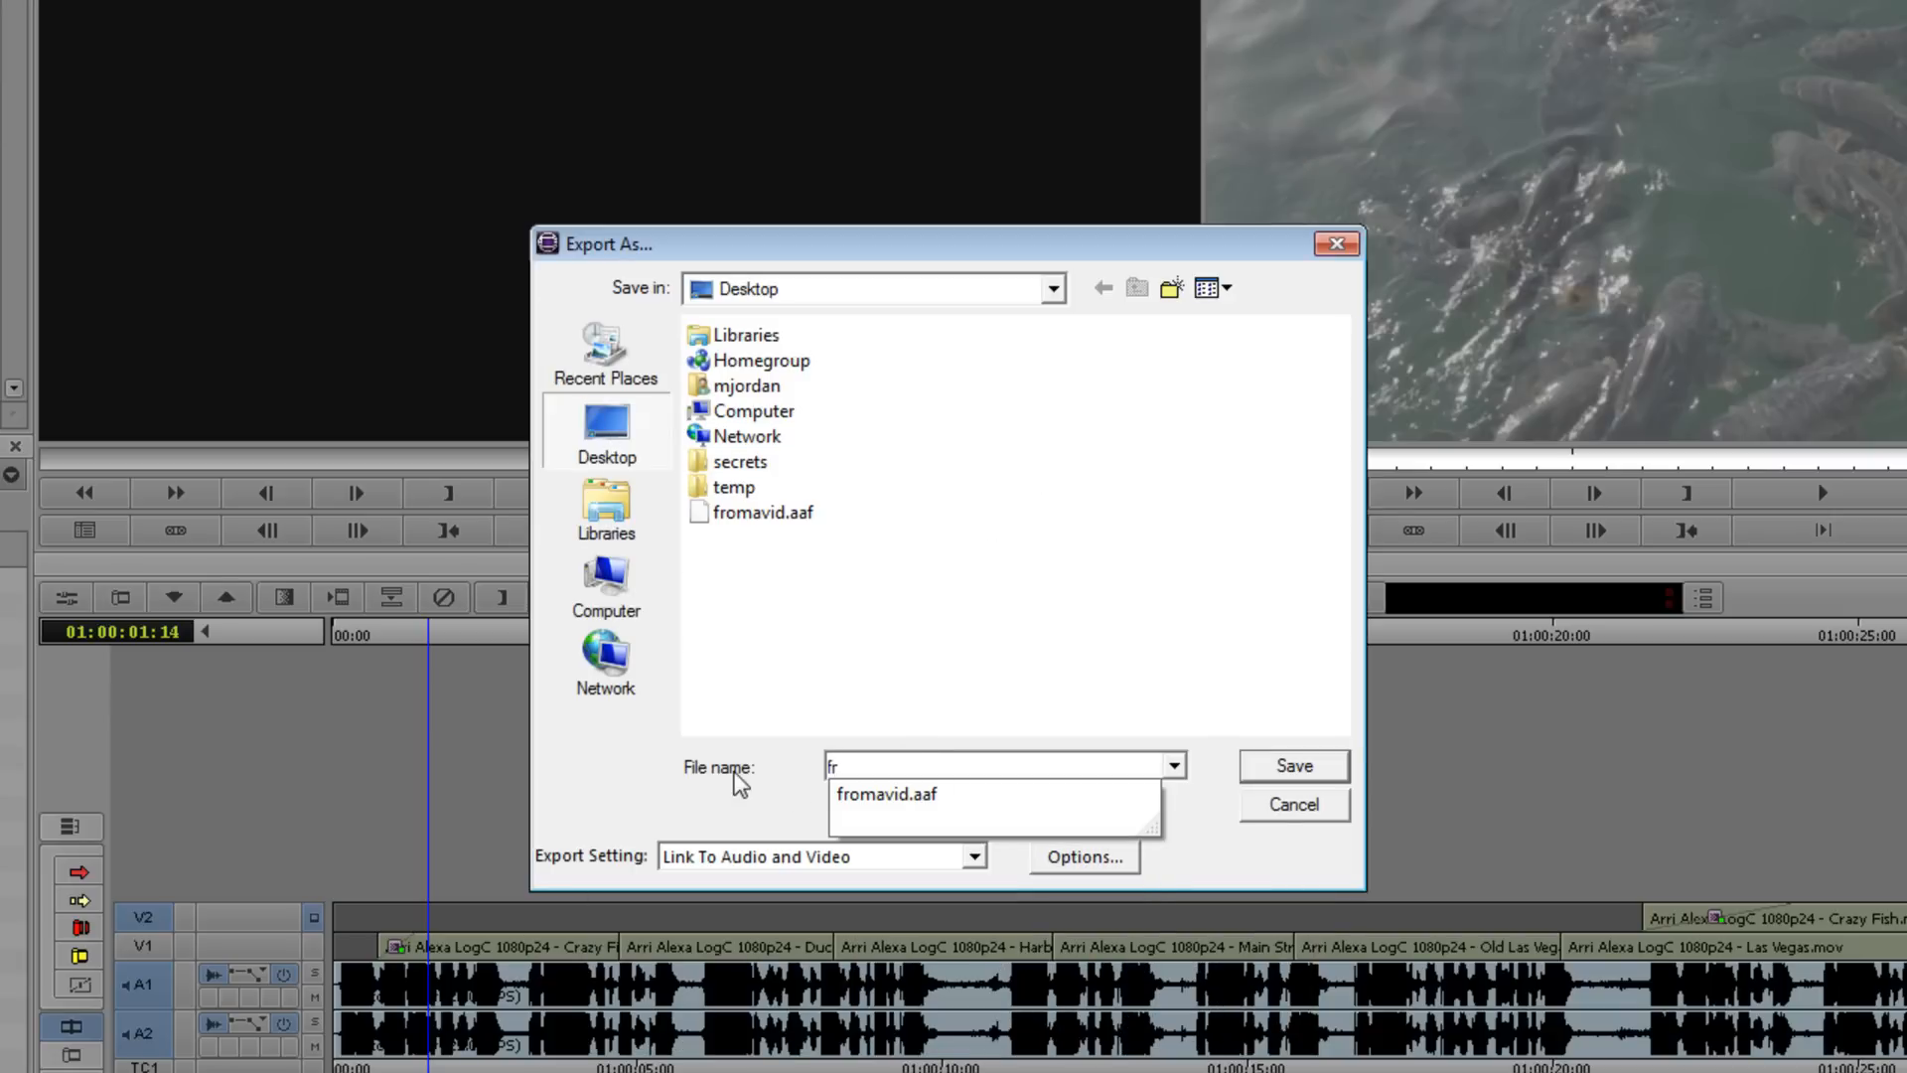
{"action": "key", "text": "Down"}
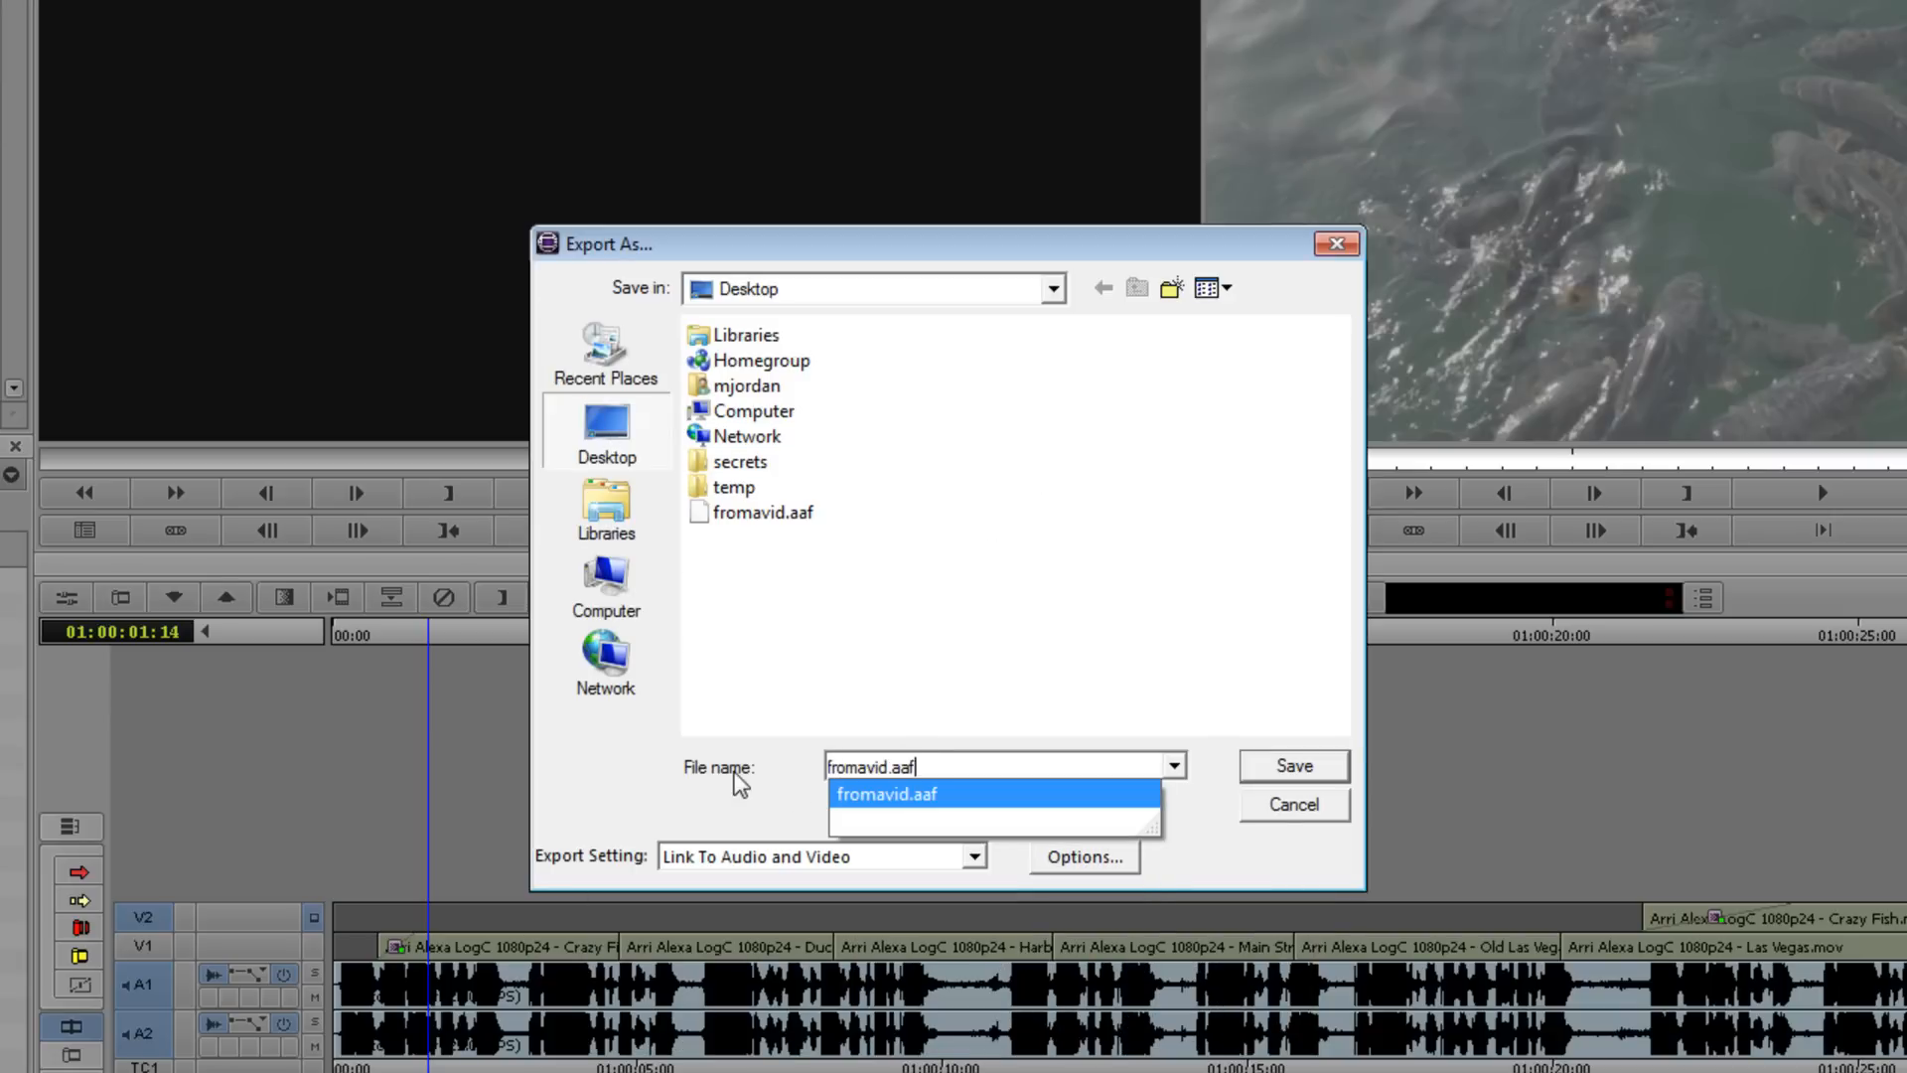
{"action": "left_click", "coordinate": [949, 795]}
{"action": "left_click", "coordinate": [961, 771]}
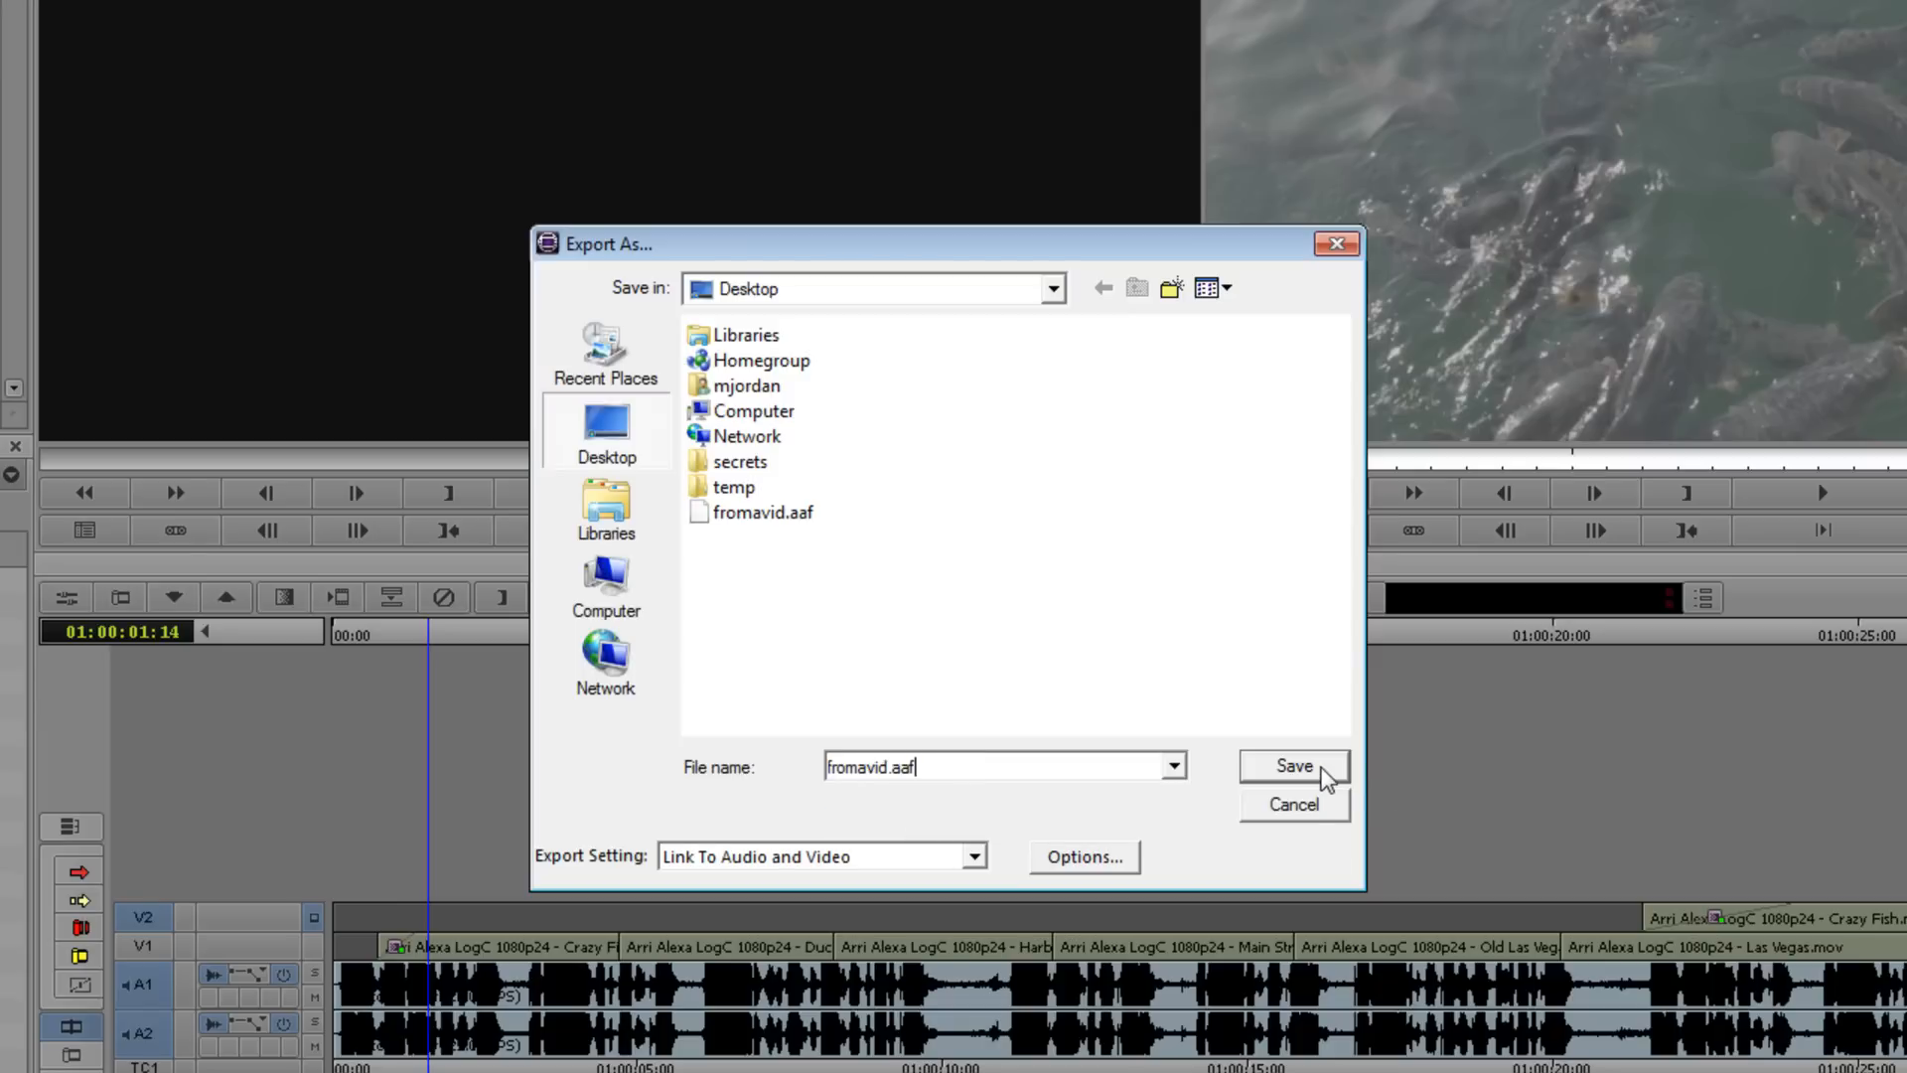
{"action": "left_click", "coordinate": [1294, 766]}
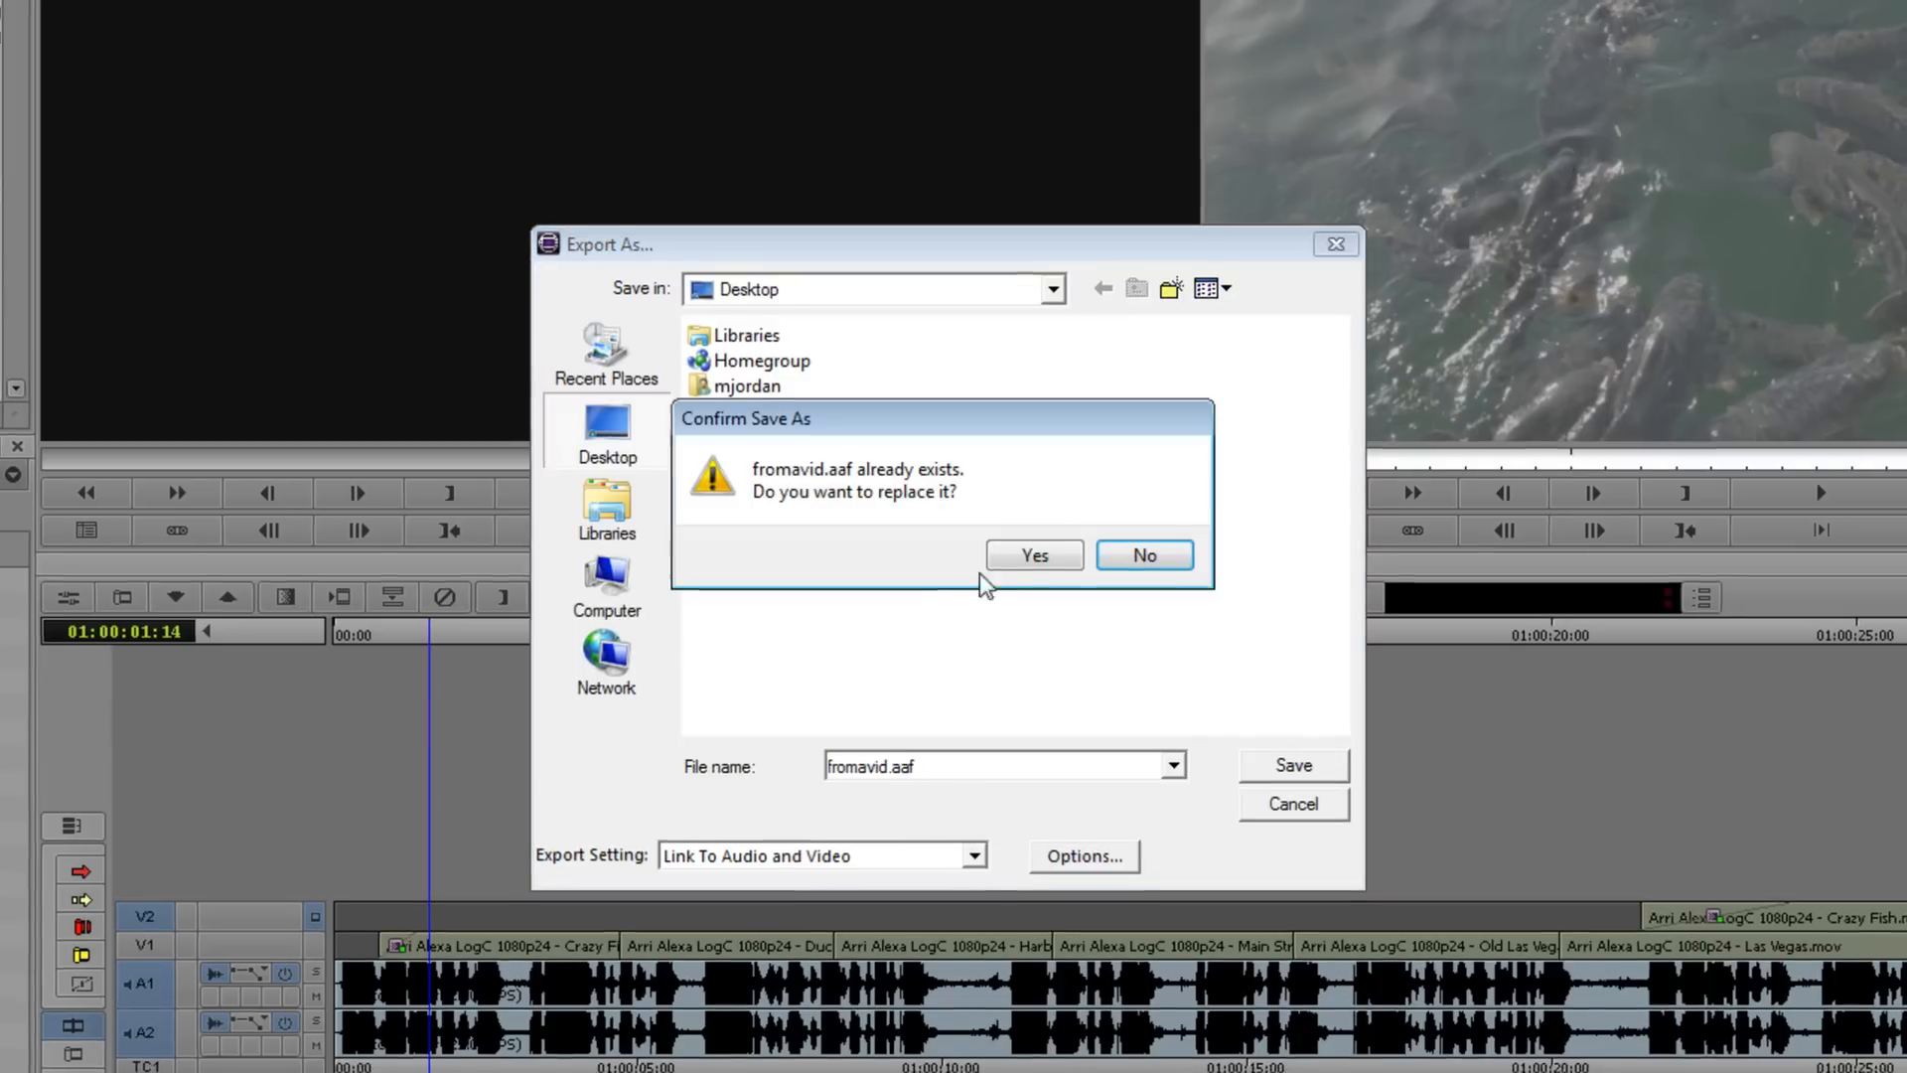
{"action": "left_click", "coordinate": [1021, 558]}
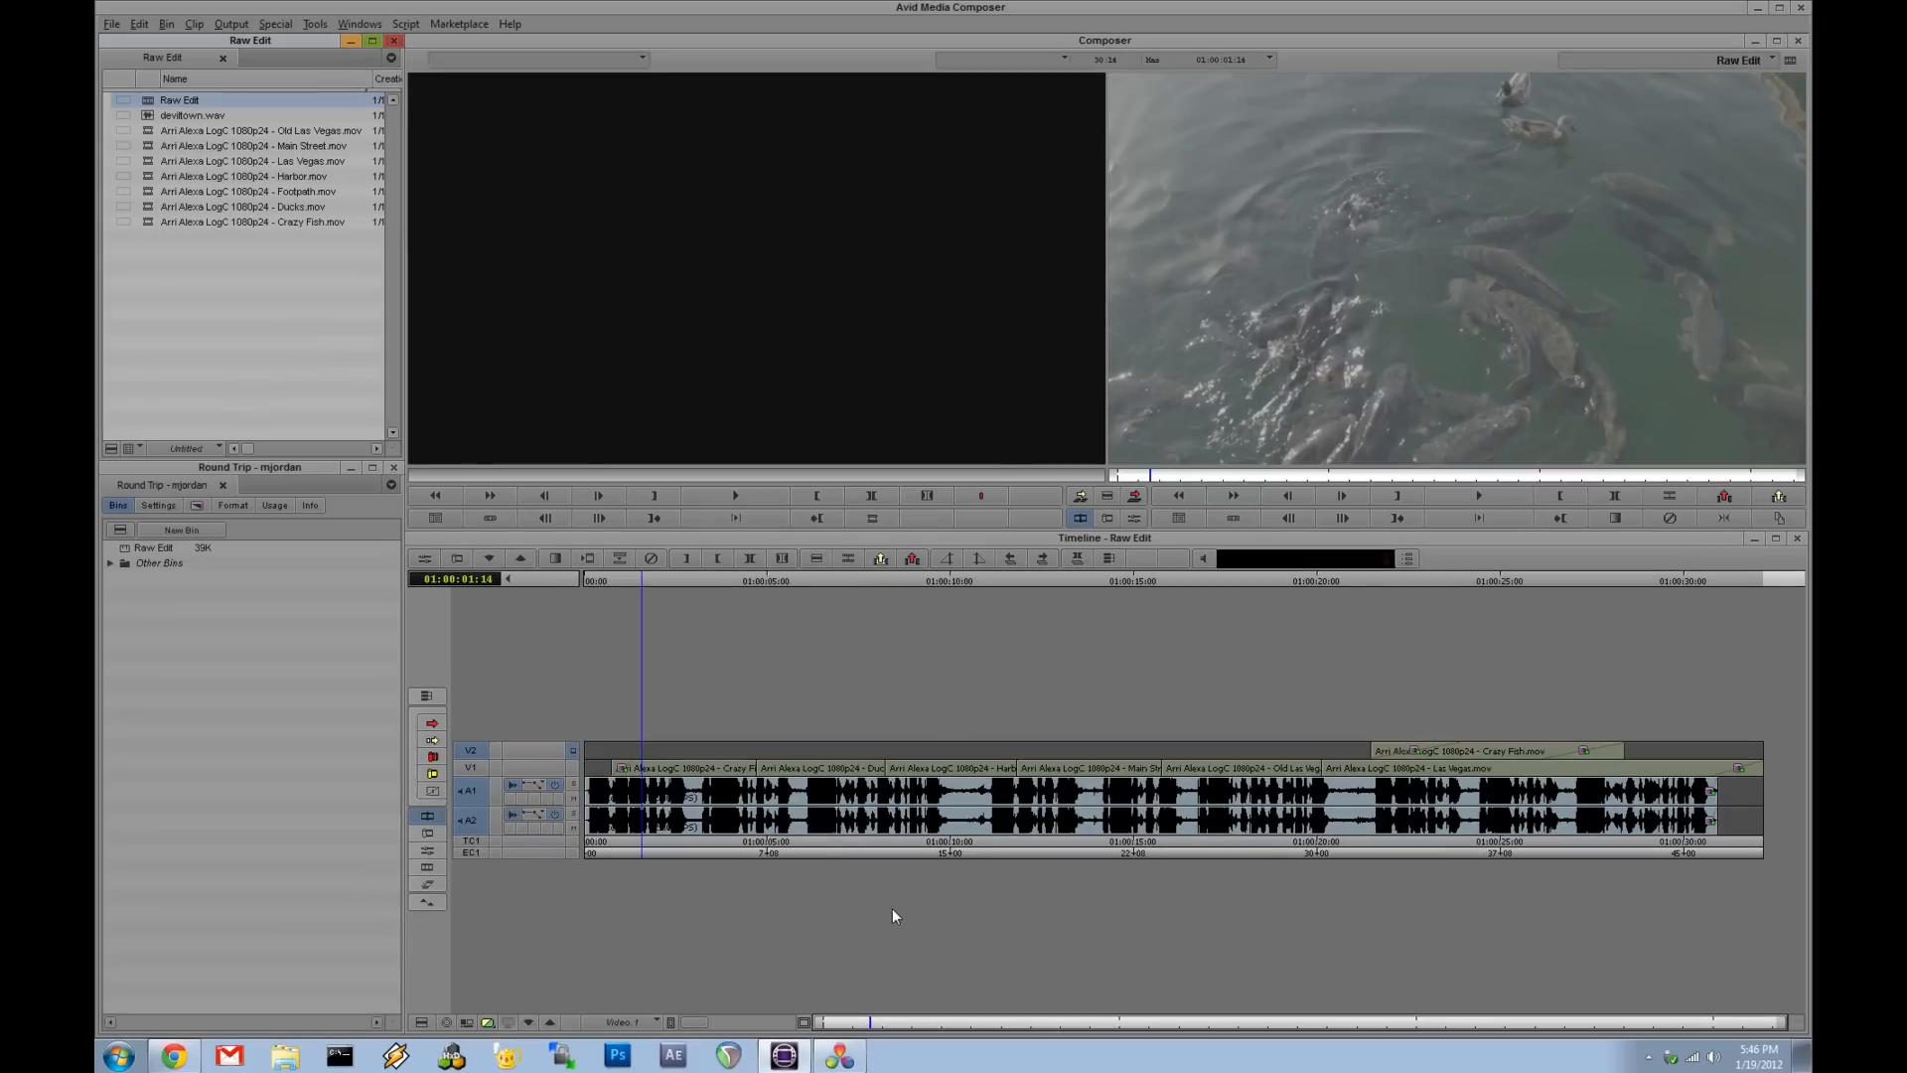
- Switch to DaVinci Resolve, log in with the personal user, and create a new project named Tutorial Grade
{"action": "left_click", "coordinate": [837, 1059]}
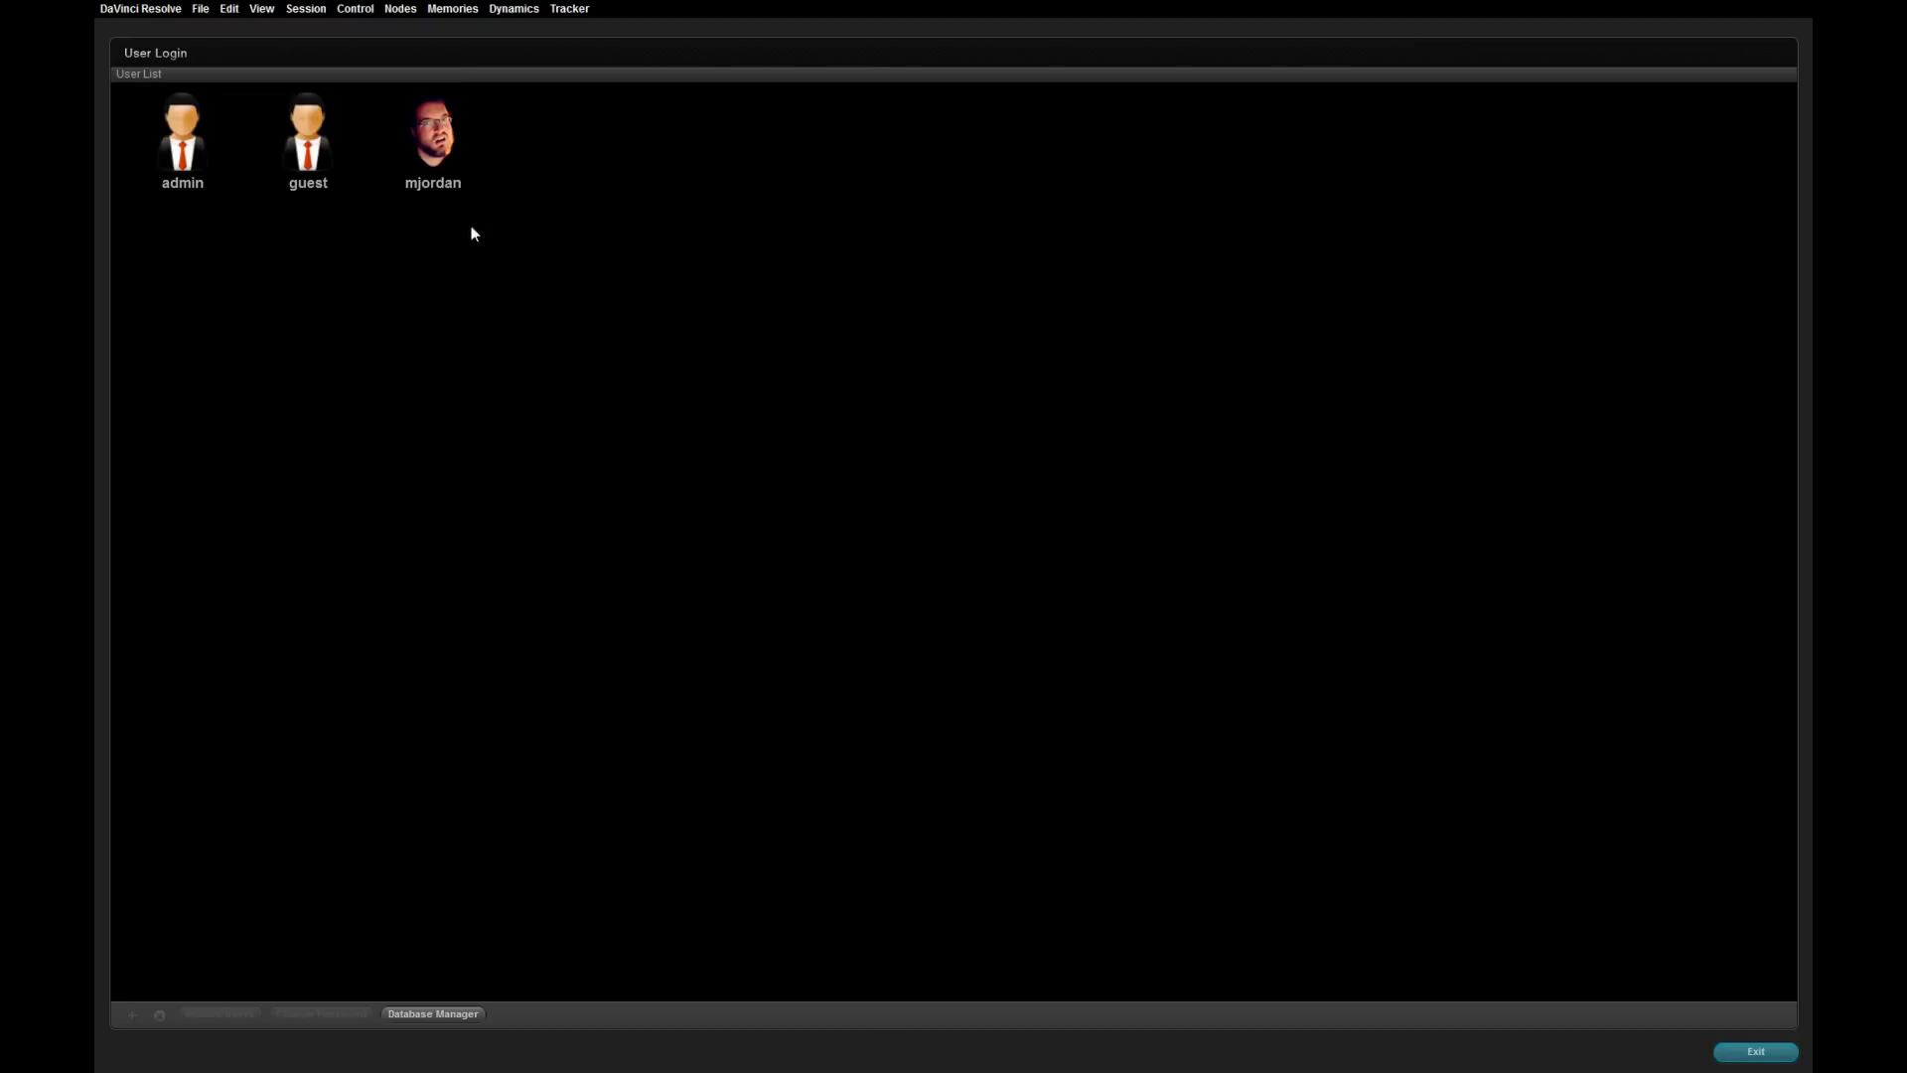
{"action": "double_click", "coordinate": [420, 134]}
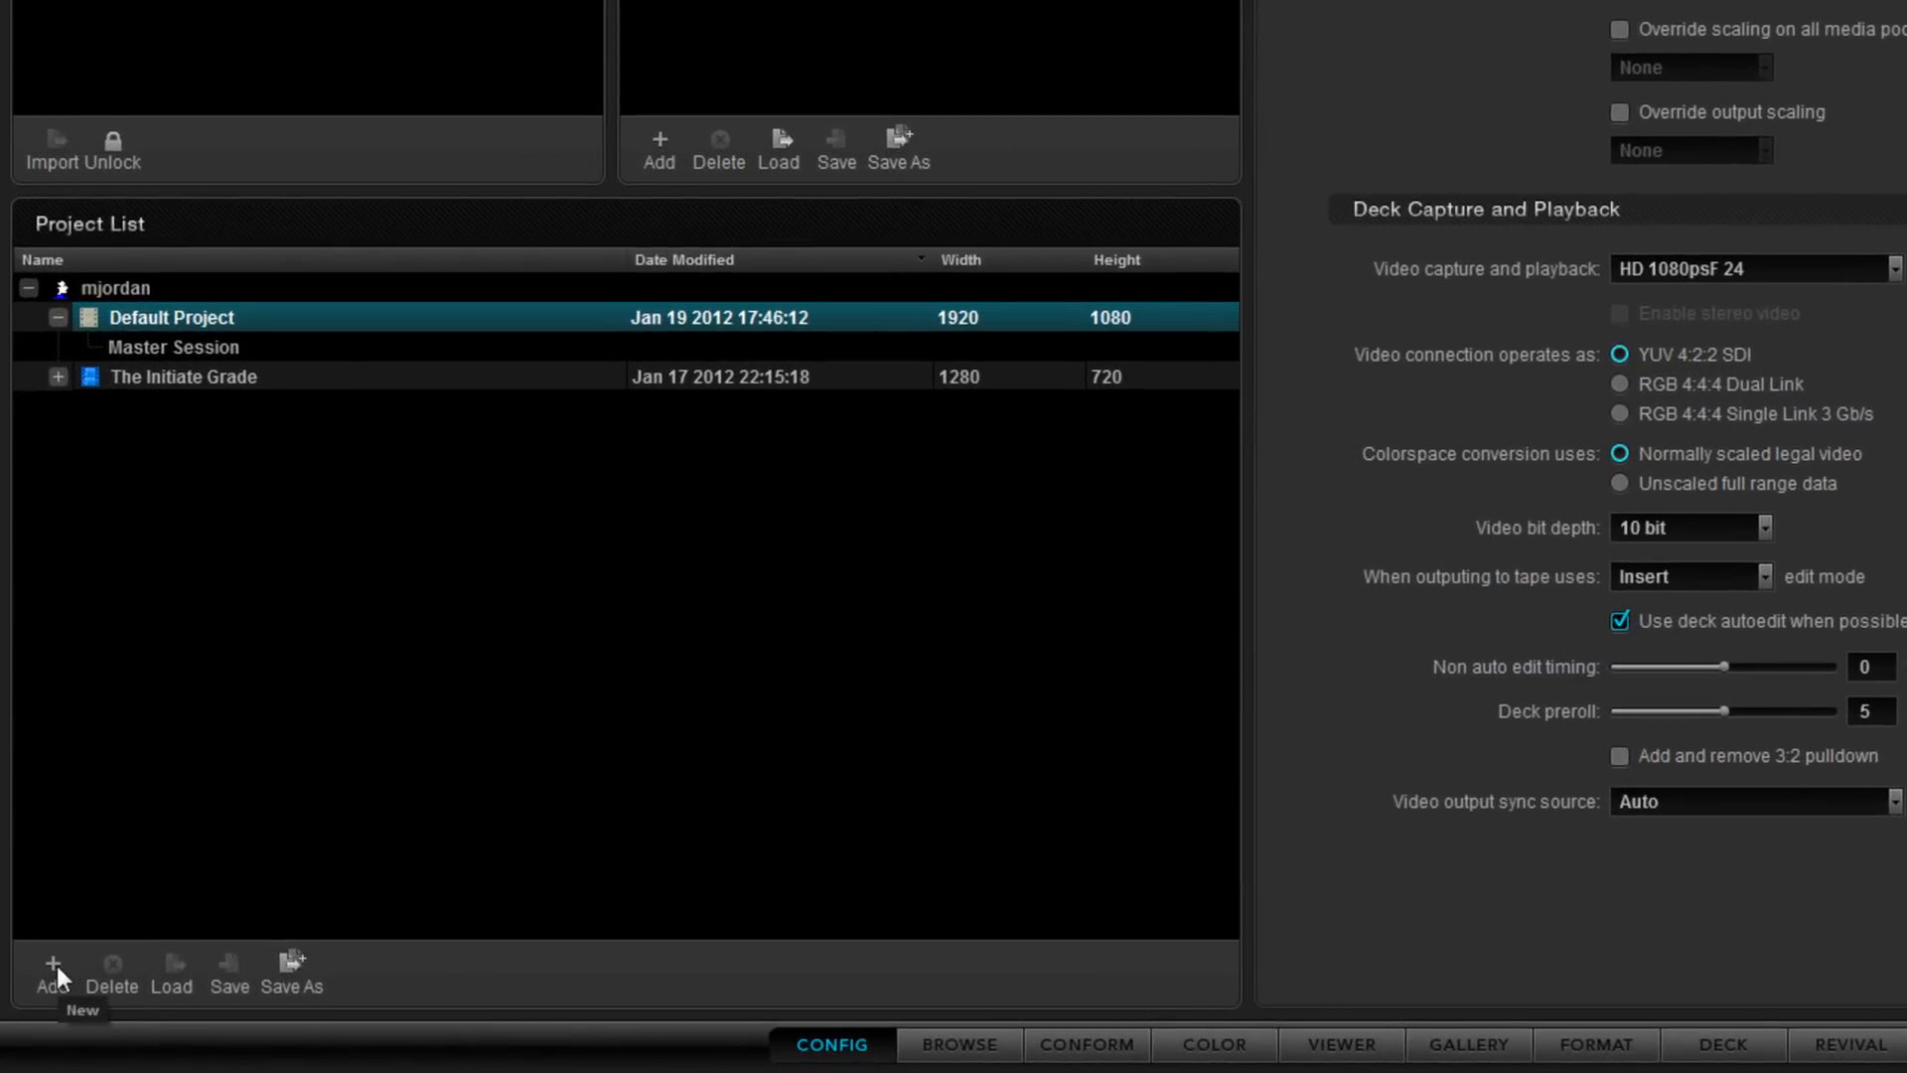
{"action": "left_click", "coordinate": [56, 964]}
{"action": "type", "text": "Alexa Grade"}
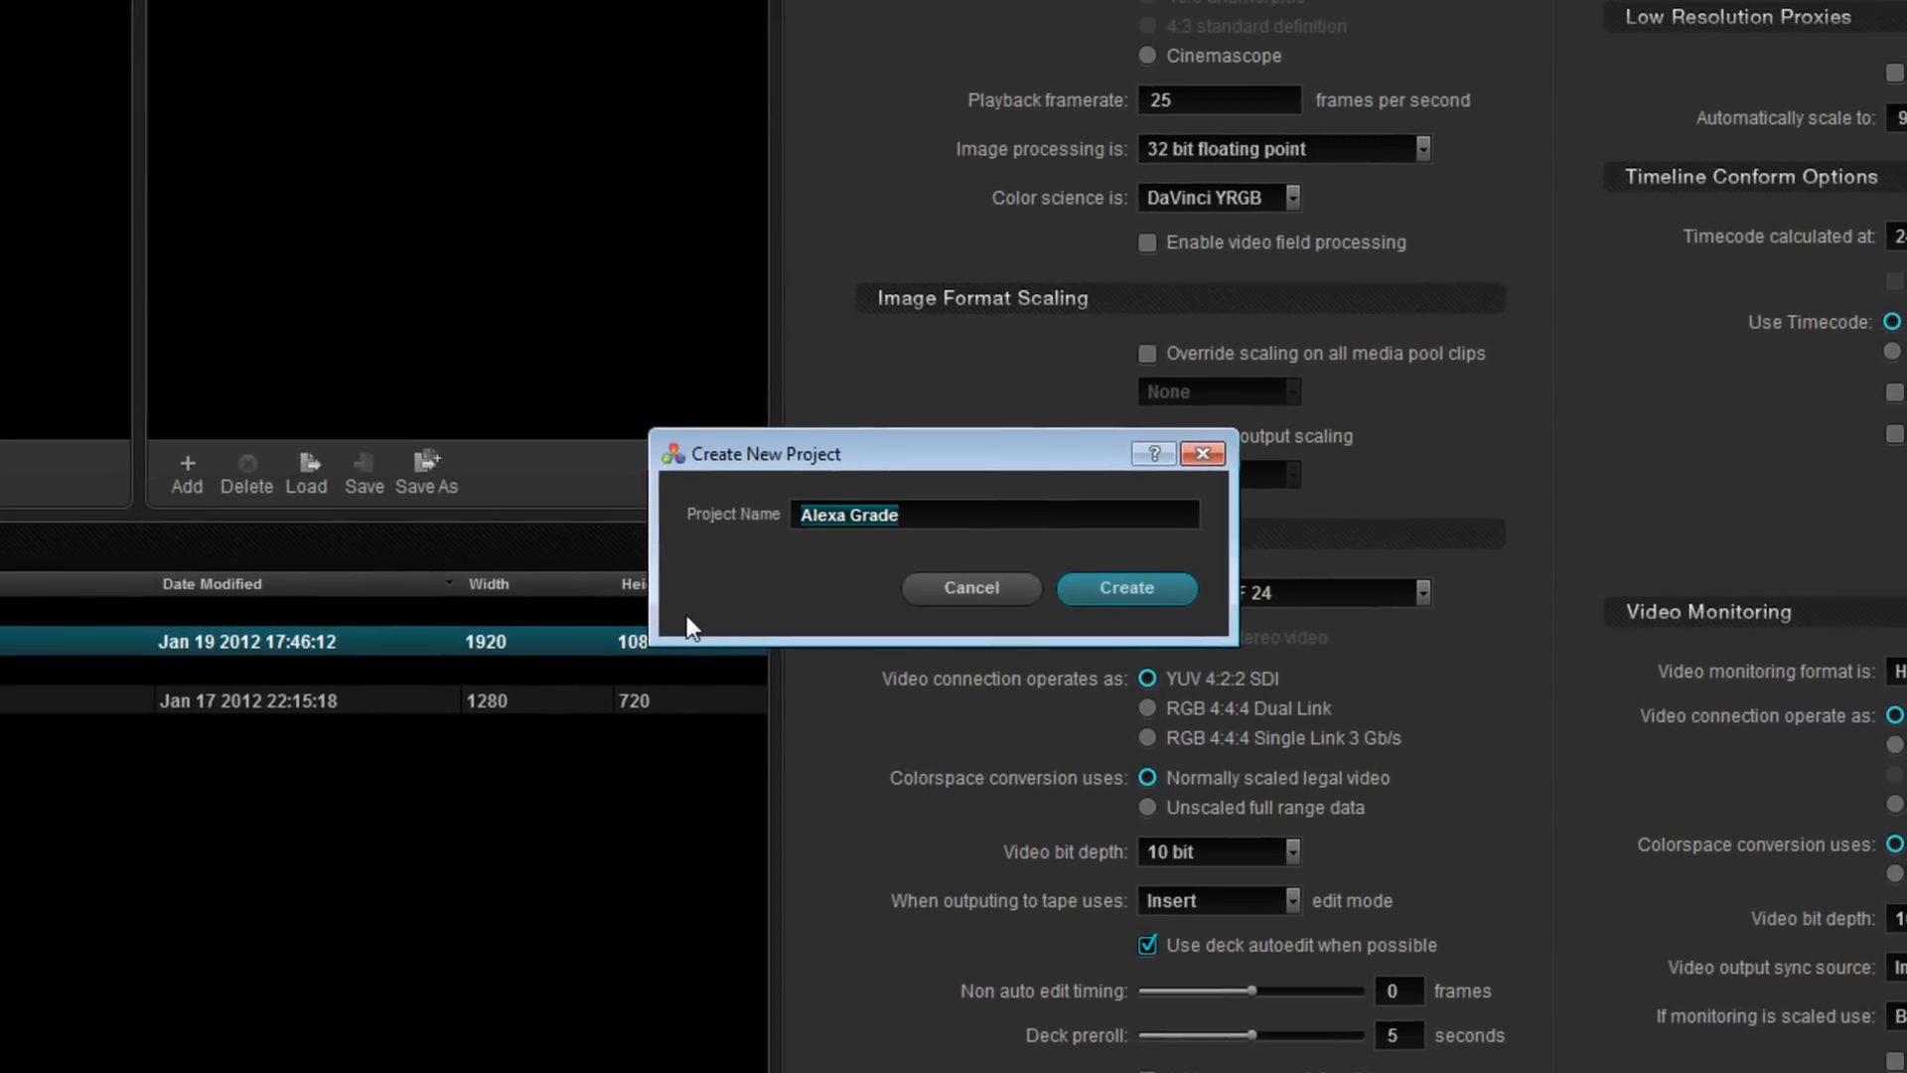
{"action": "key", "text": "BackSpace"}
{"action": "type", "text": "T"}
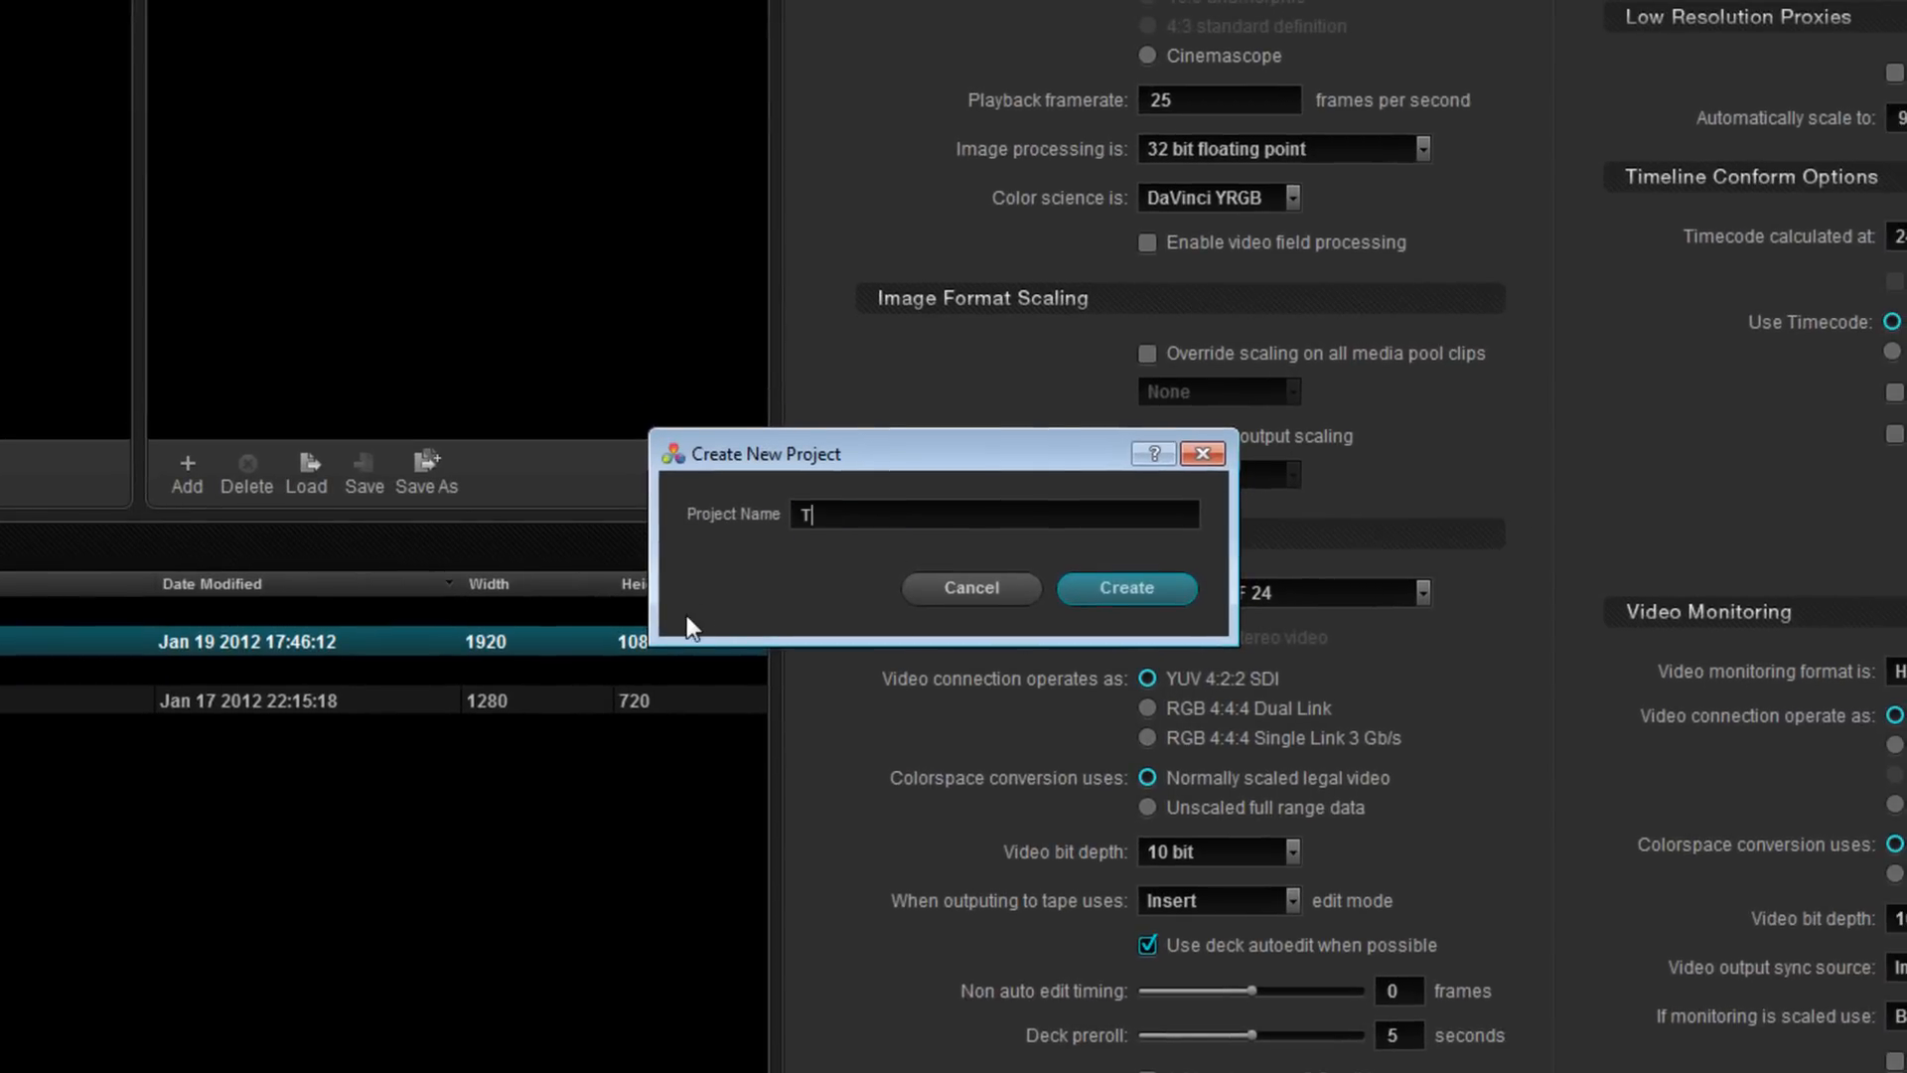
{"action": "type", "text": "utorial Grade"}
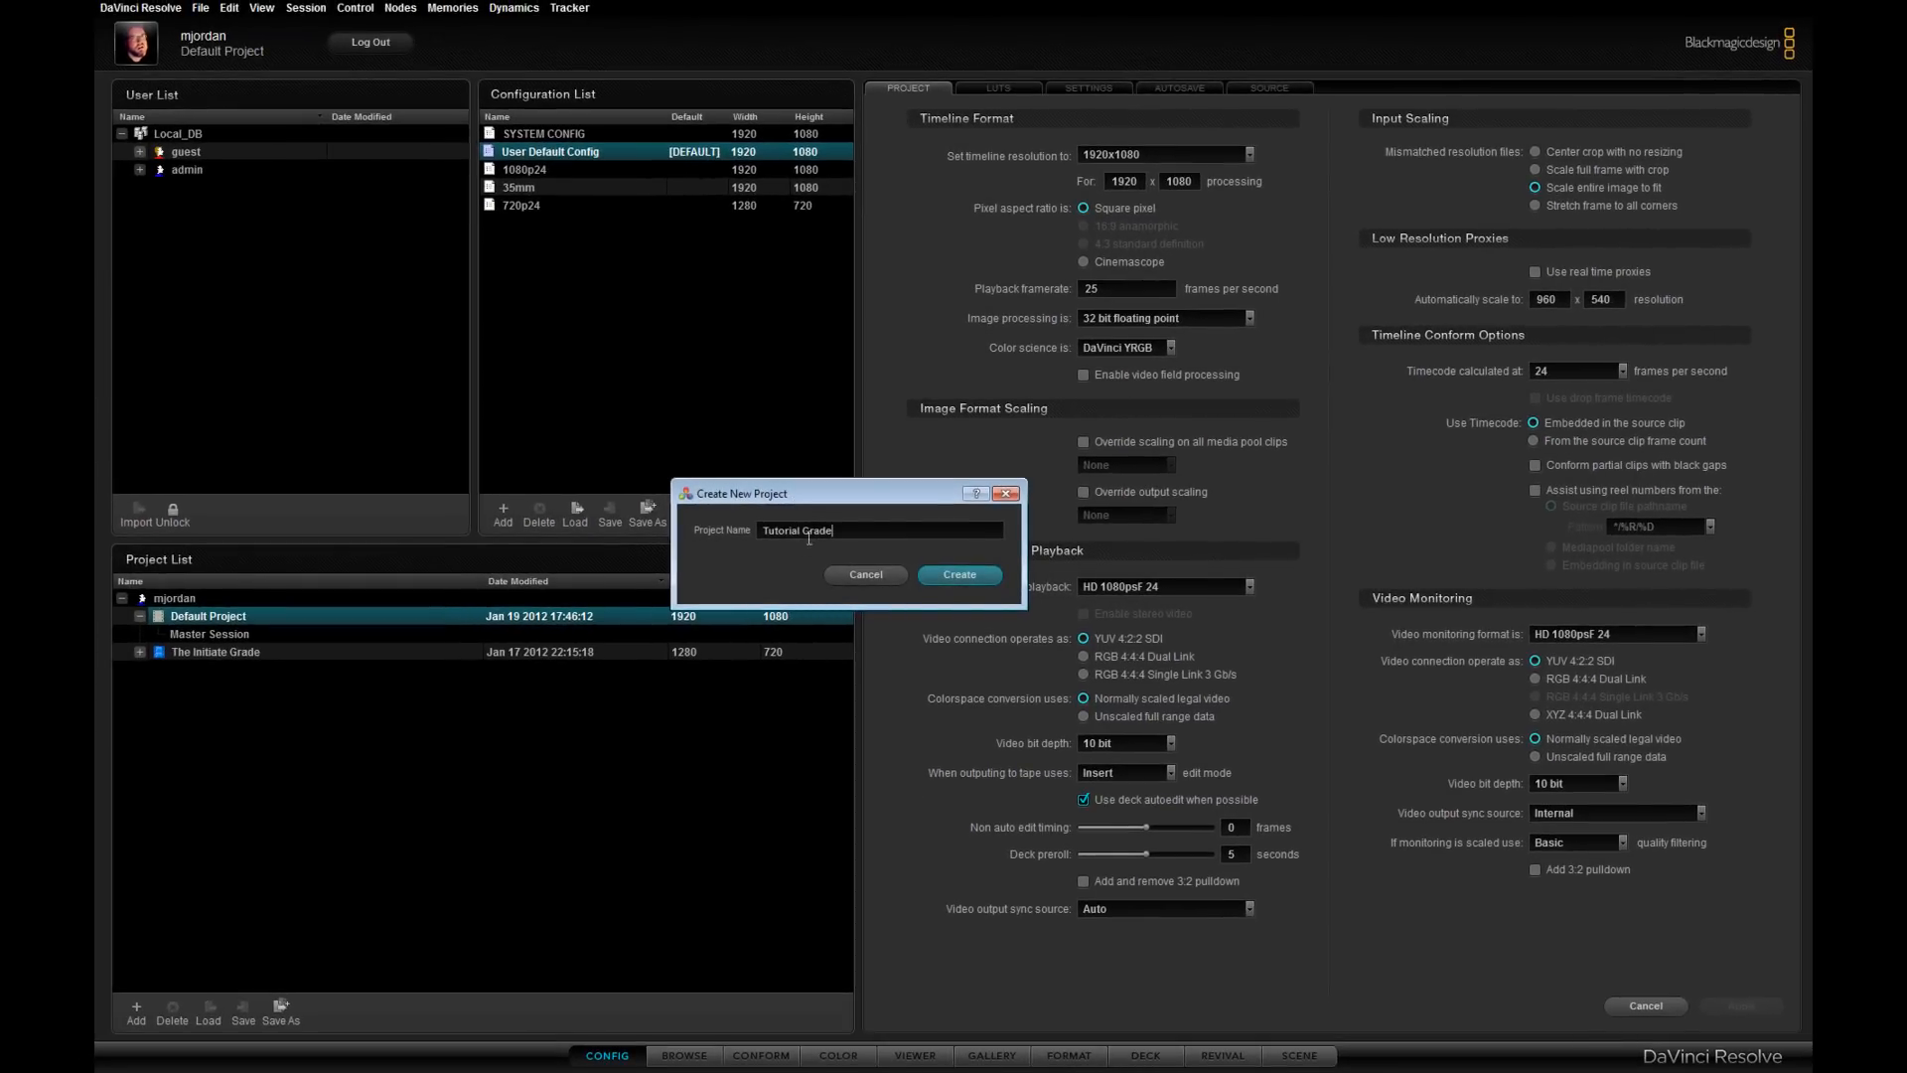
{"action": "left_click", "coordinate": [969, 578]}
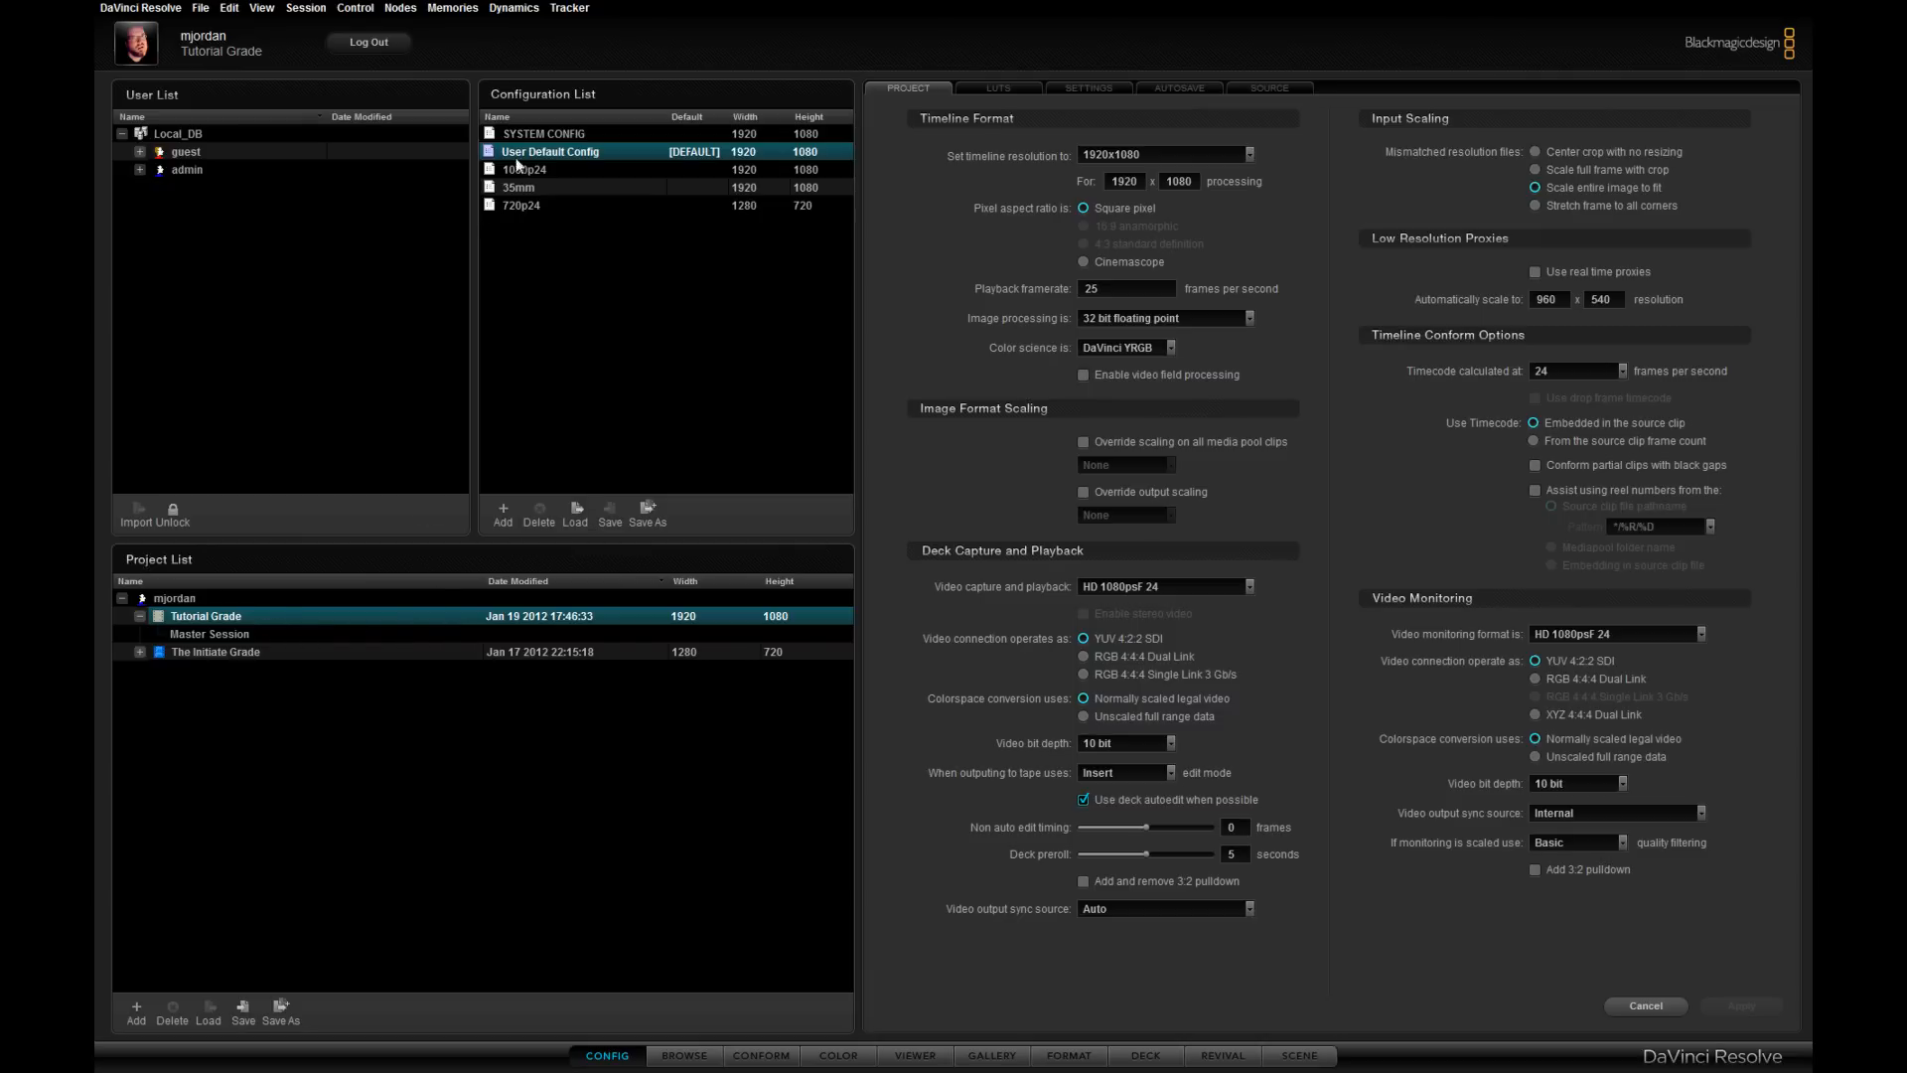
- Load the 1080p24 configuration into the Tutorial Grade project
{"action": "left_click", "coordinate": [562, 173]}
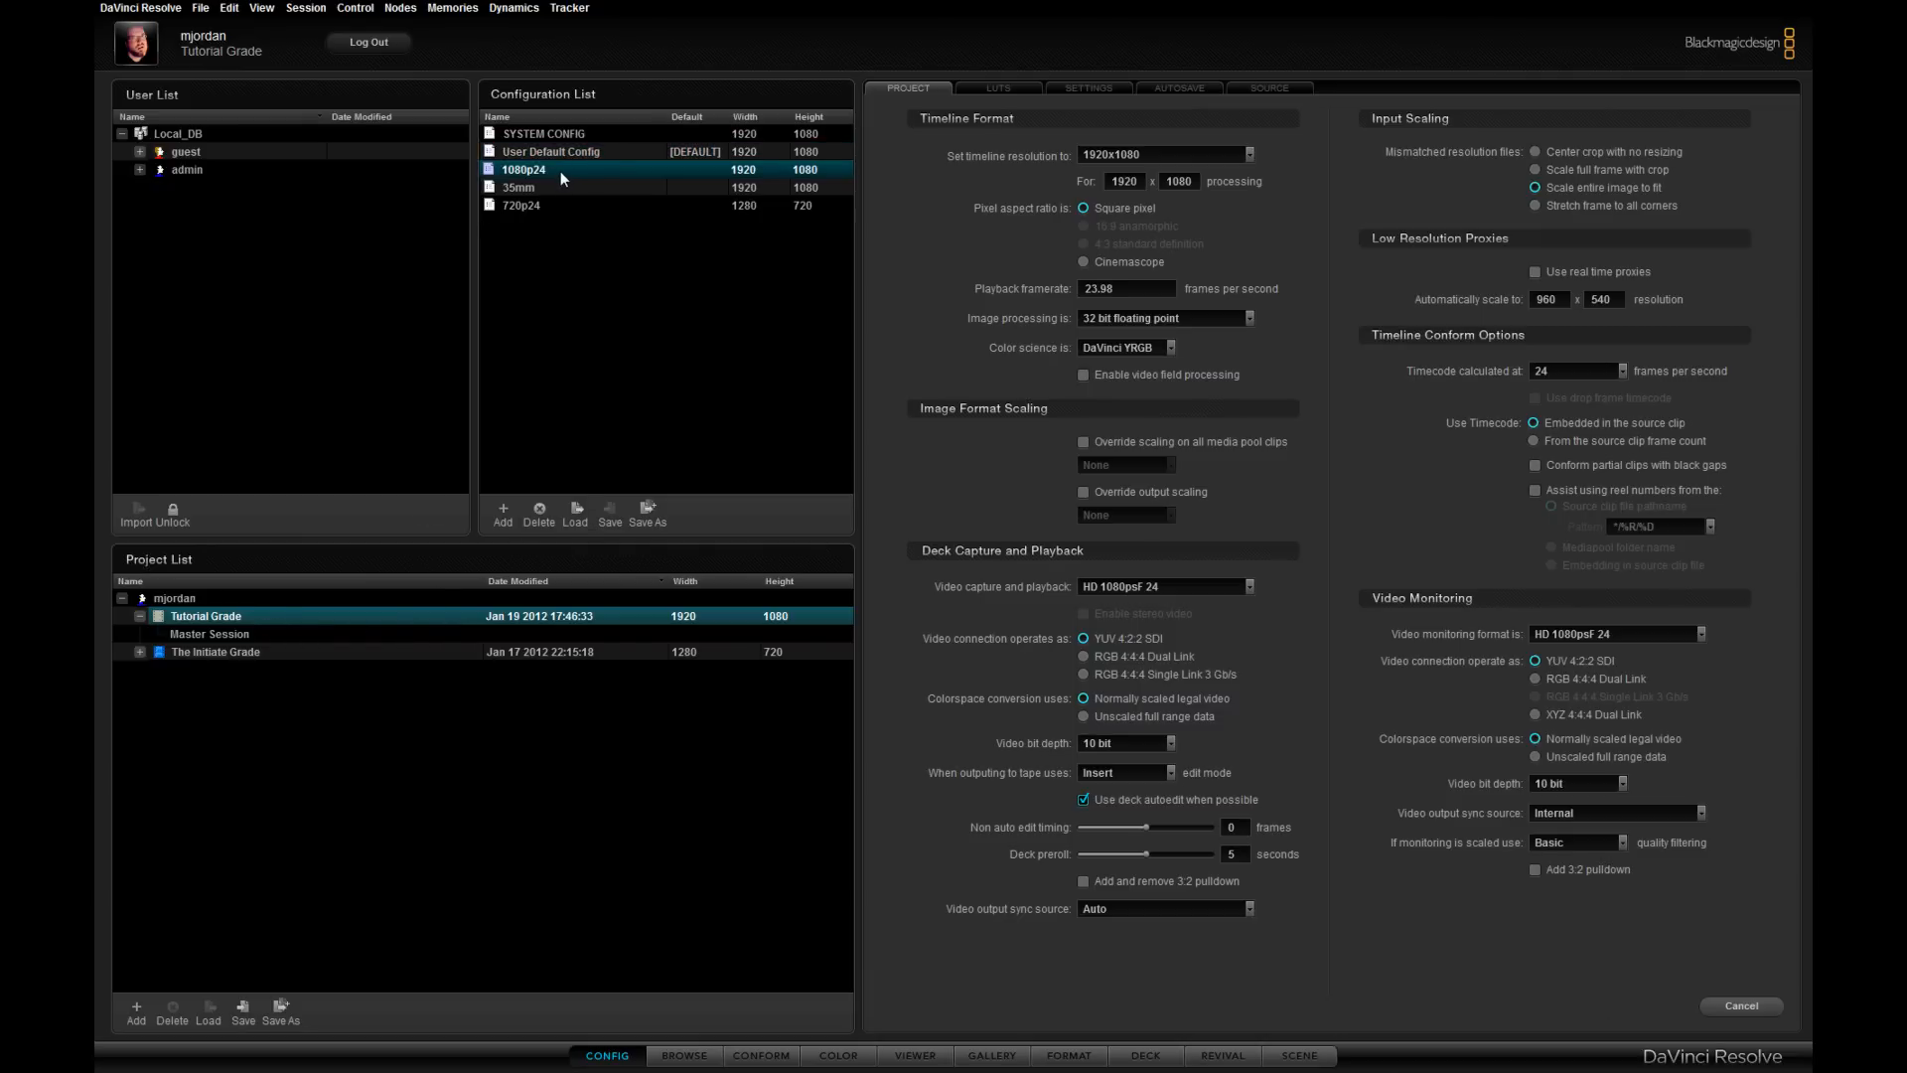
{"action": "right_click", "coordinate": [562, 173]}
{"action": "left_click", "coordinate": [523, 173]}
{"action": "right_click", "coordinate": [557, 167]}
{"action": "left_click", "coordinate": [616, 201]}
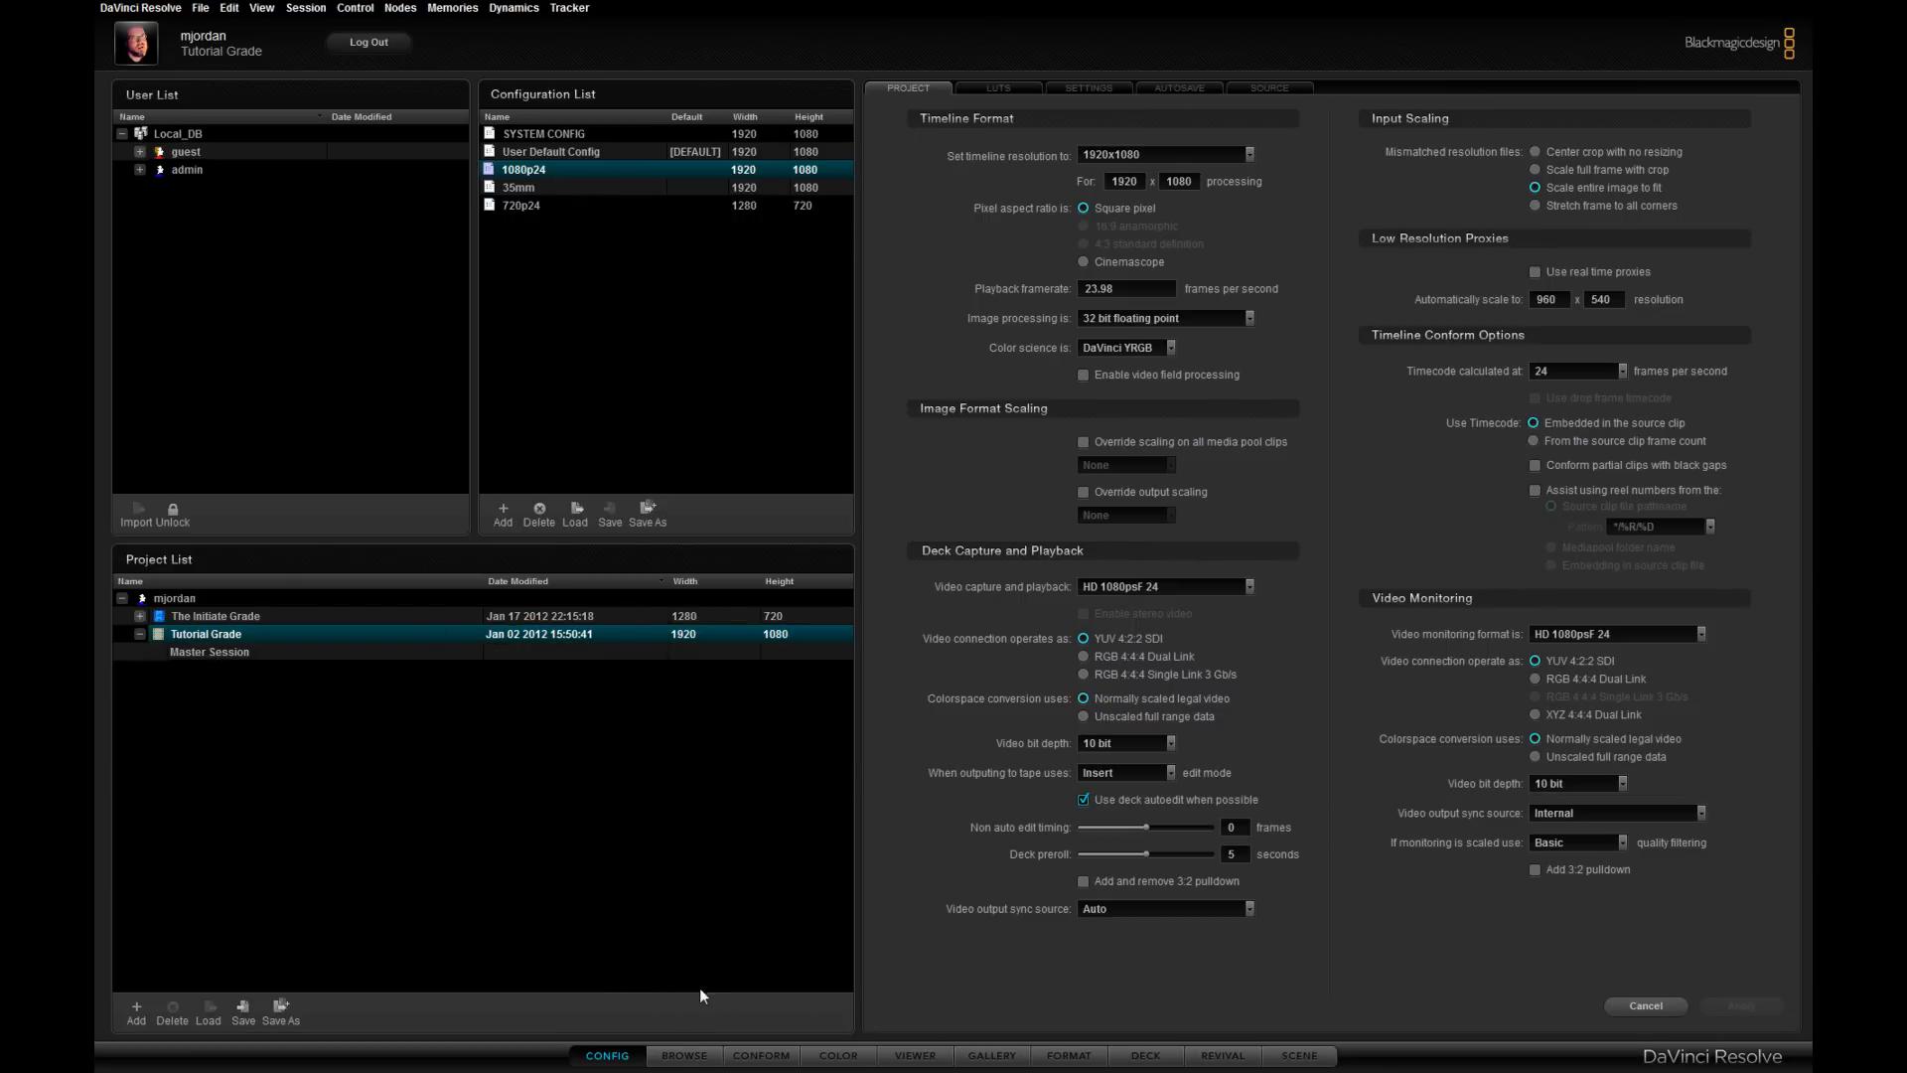
- On the Conform page, load fromavid.aaf with default settings and import its source clips from C:\Avid MediaFiles
{"action": "left_click", "coordinate": [684, 1057]}
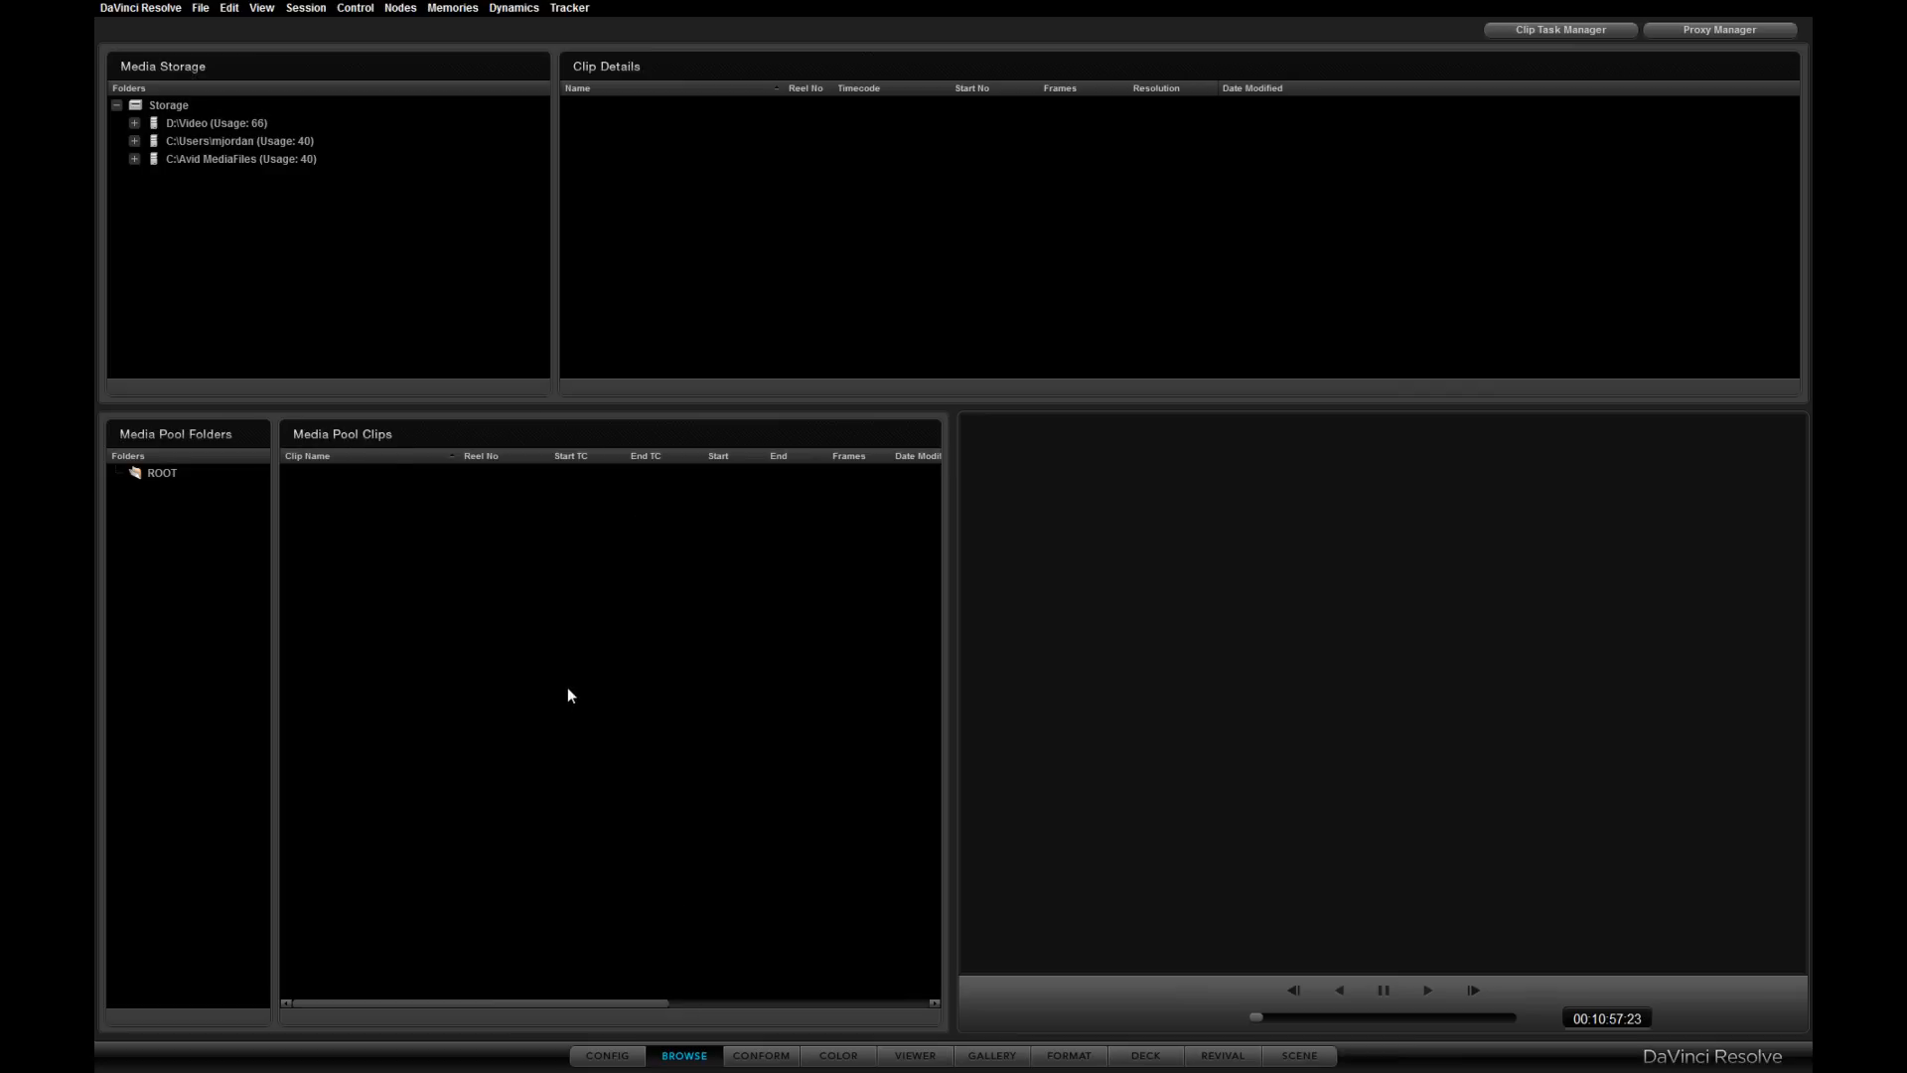
{"action": "left_click", "coordinate": [758, 1056]}
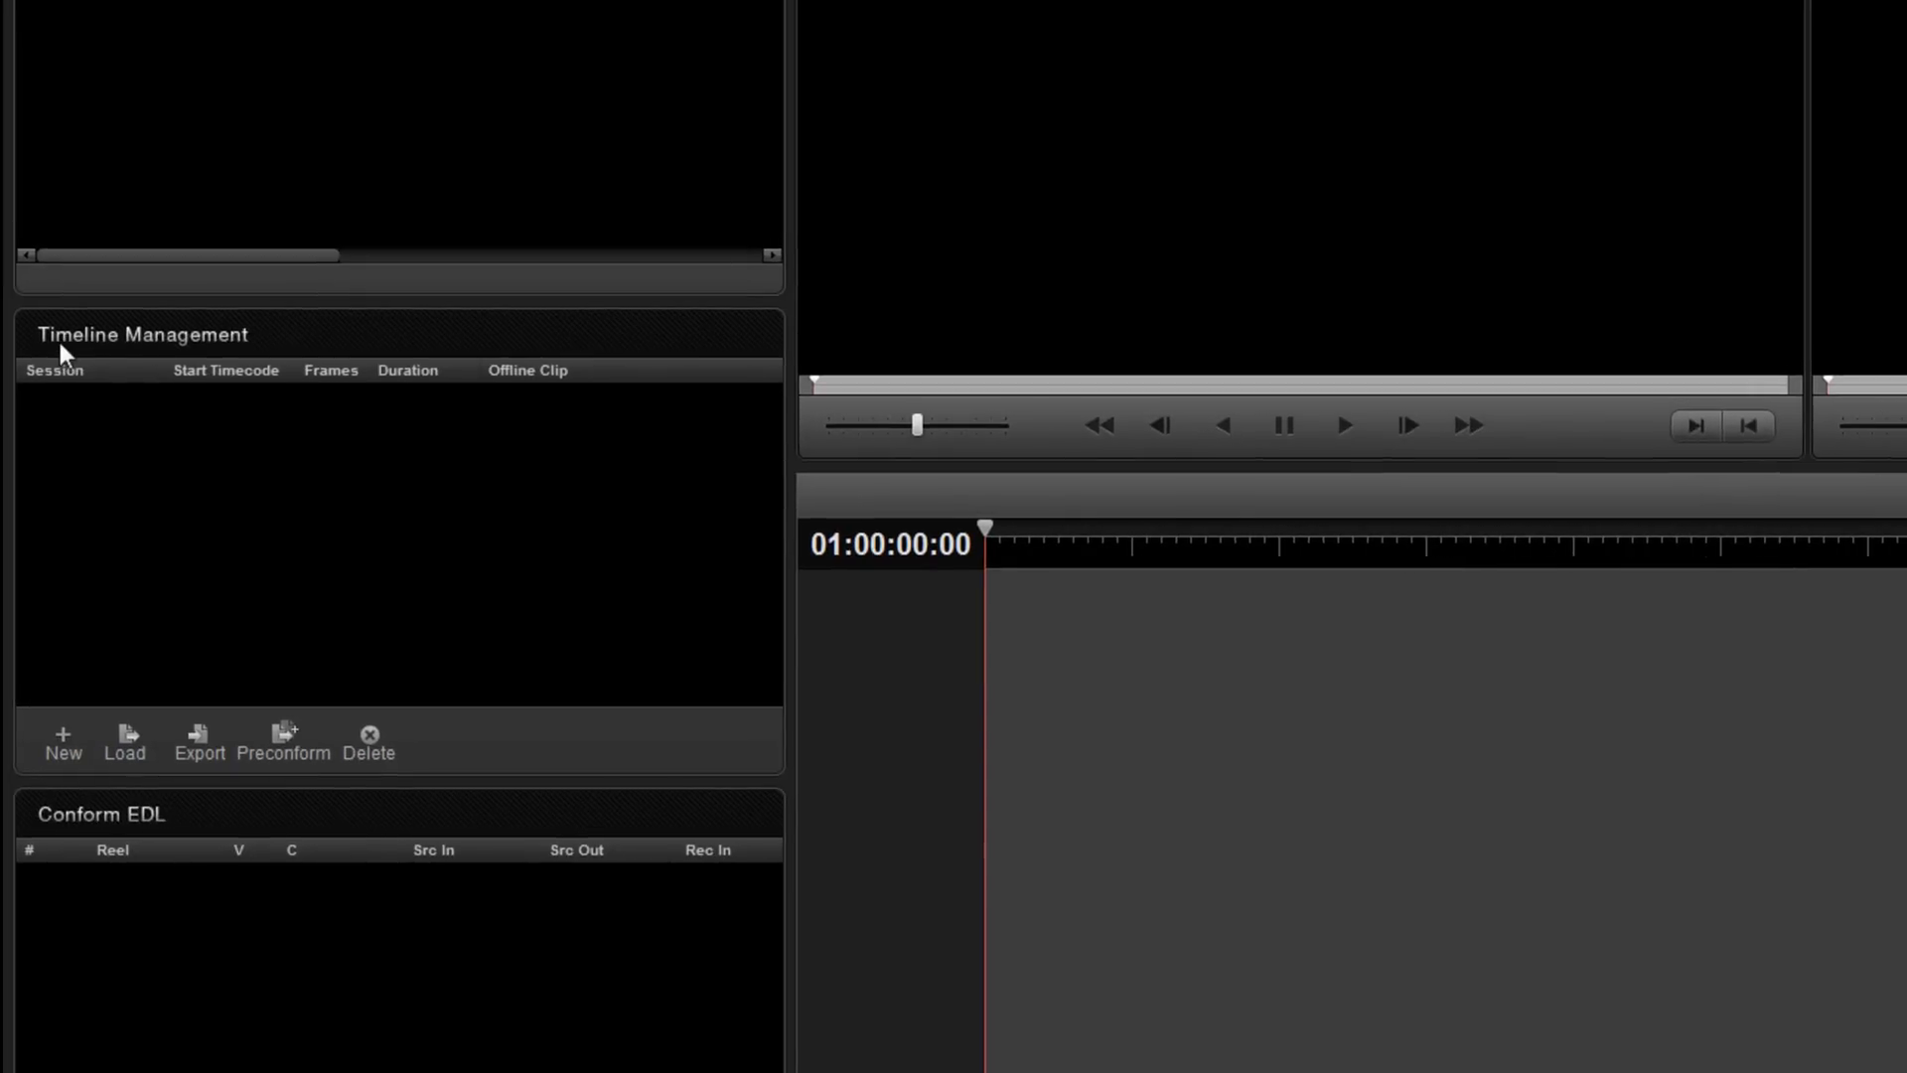
{"action": "left_click", "coordinate": [127, 735]}
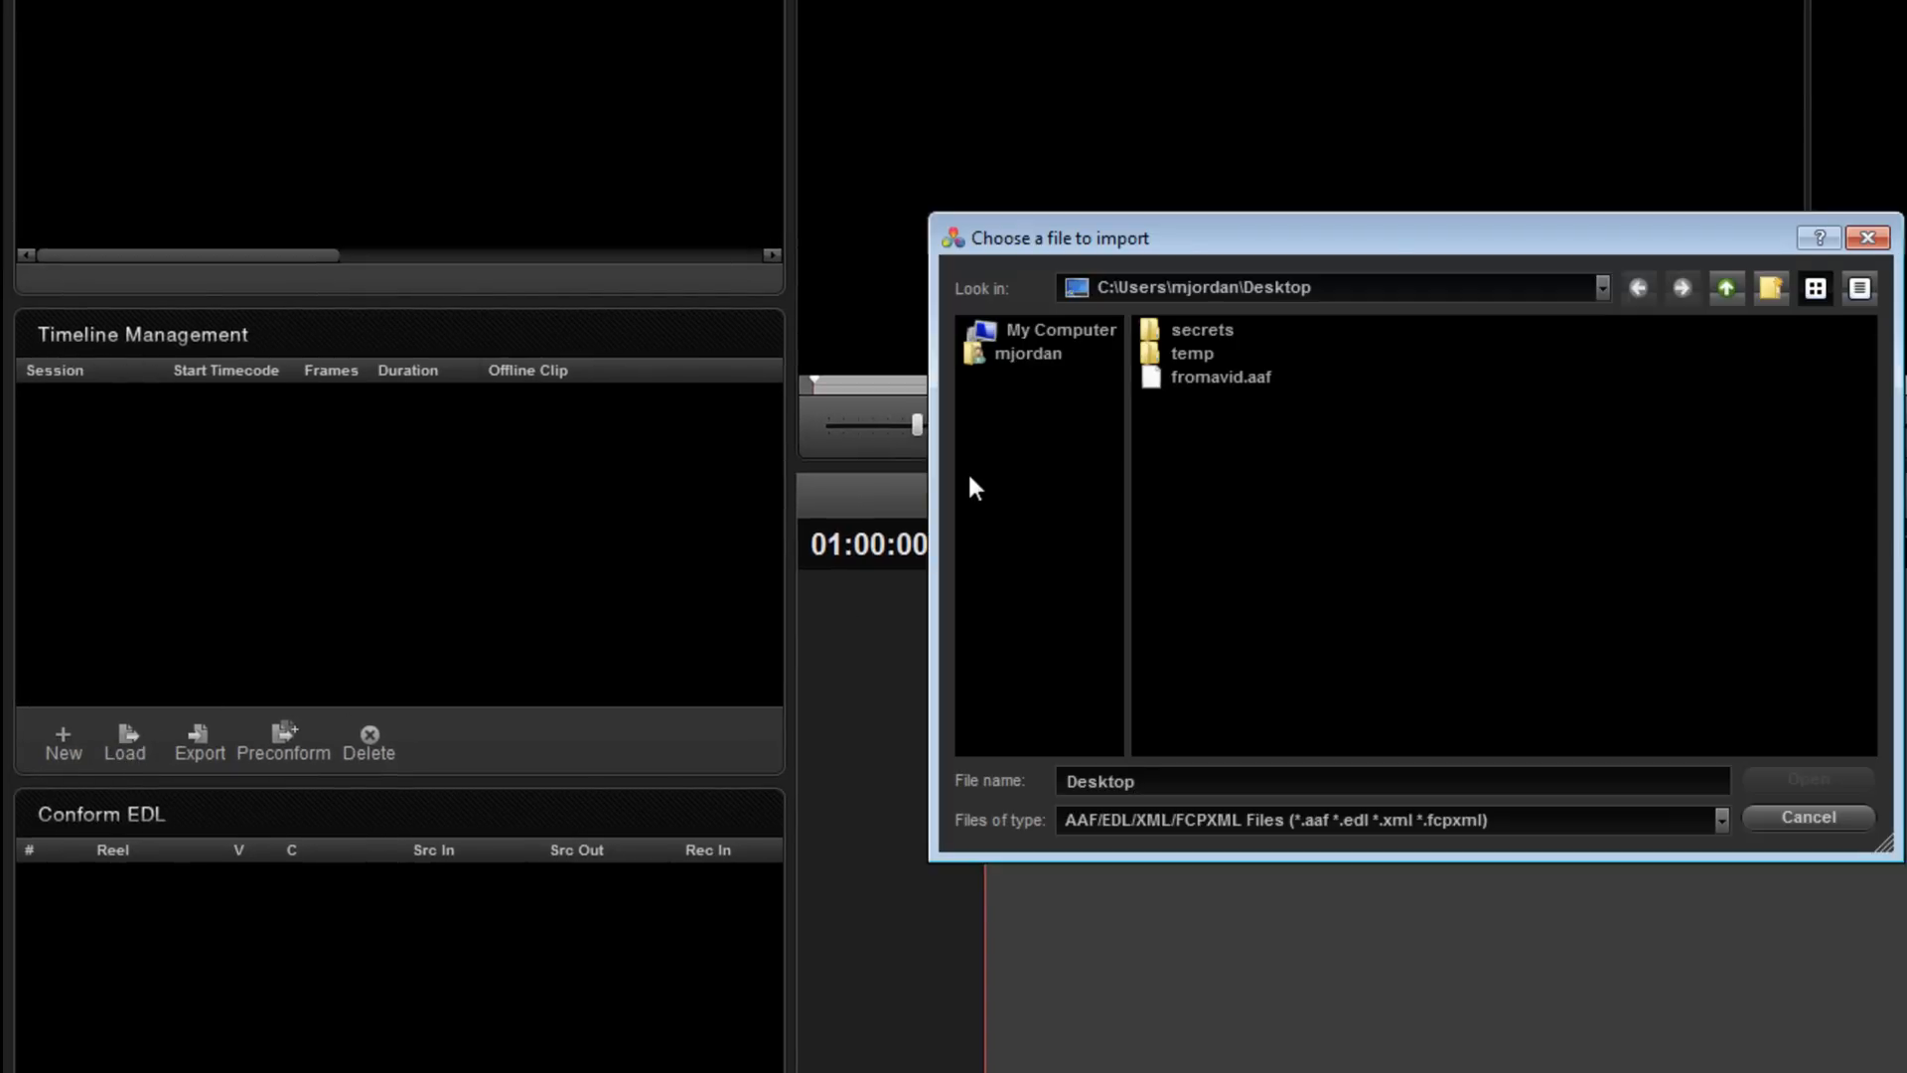
{"action": "left_click", "coordinate": [1225, 378]}
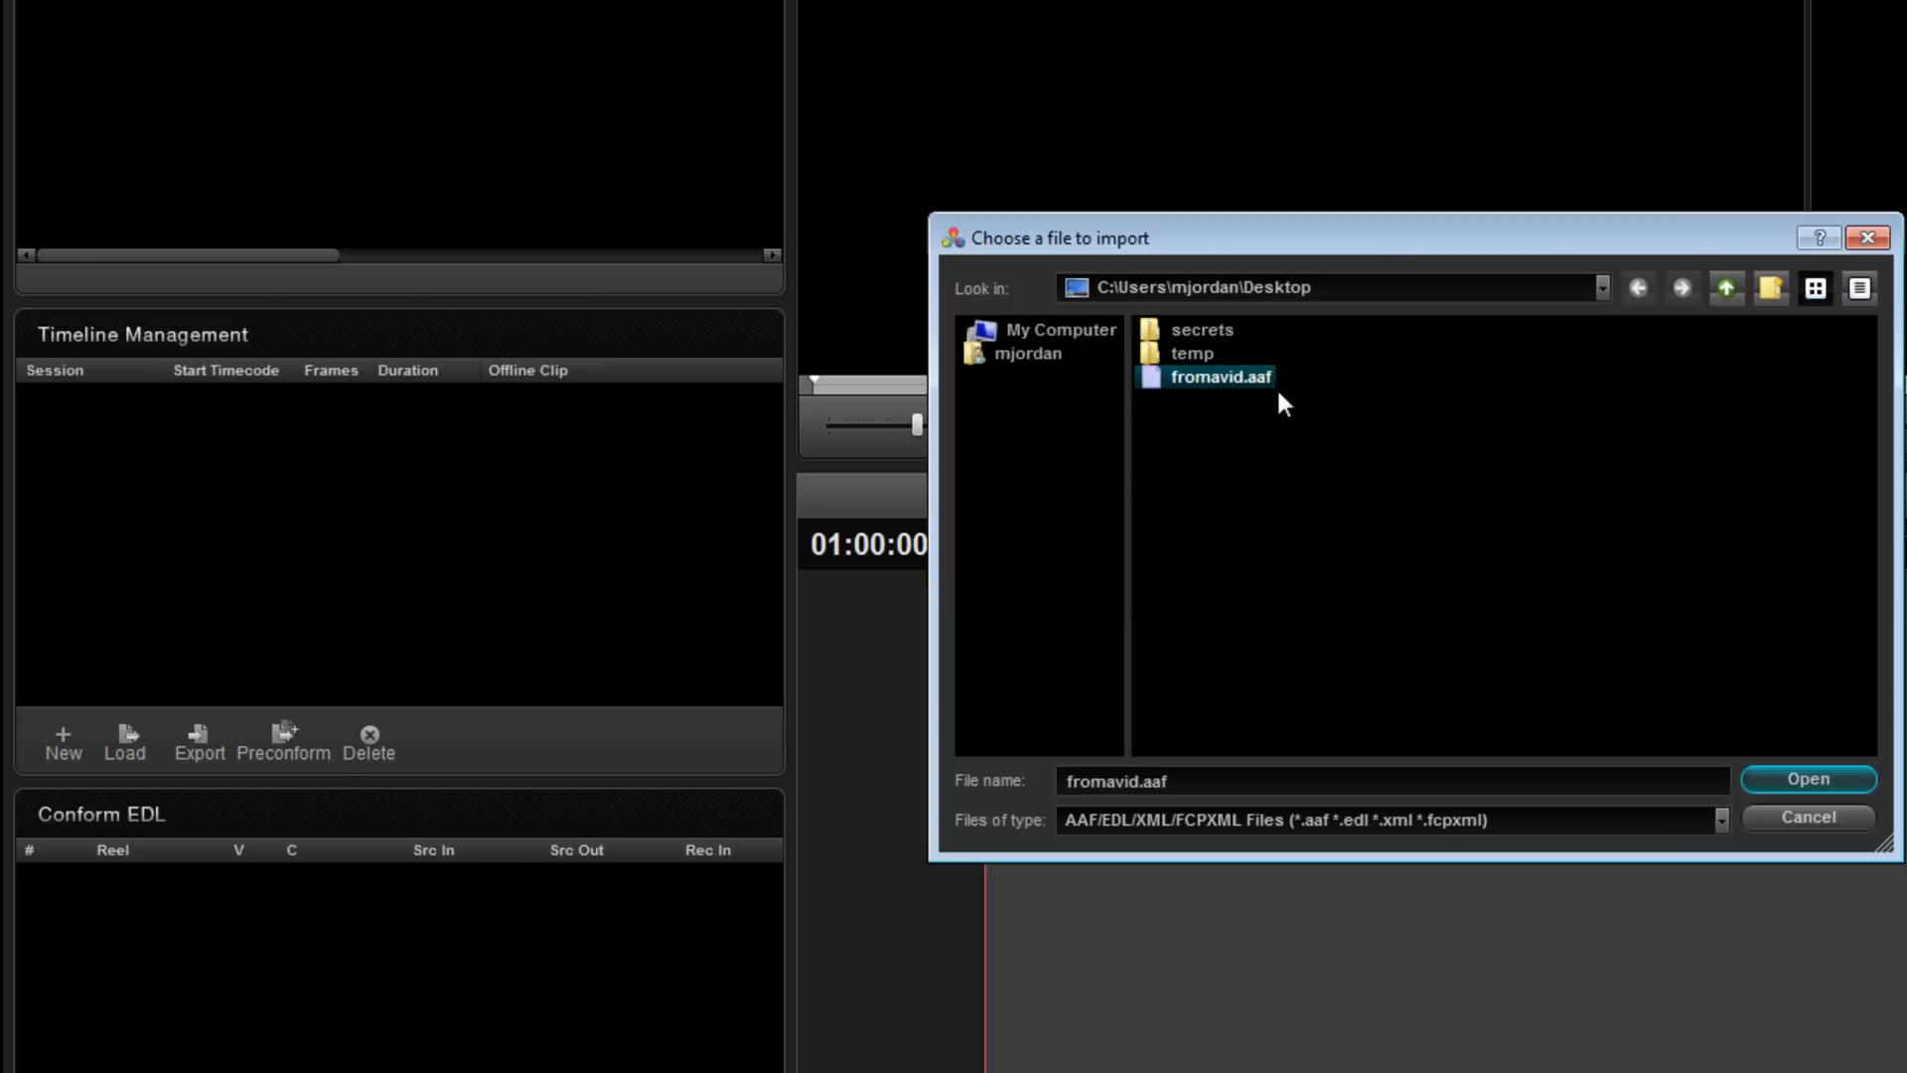
{"action": "left_click", "coordinate": [1826, 776]}
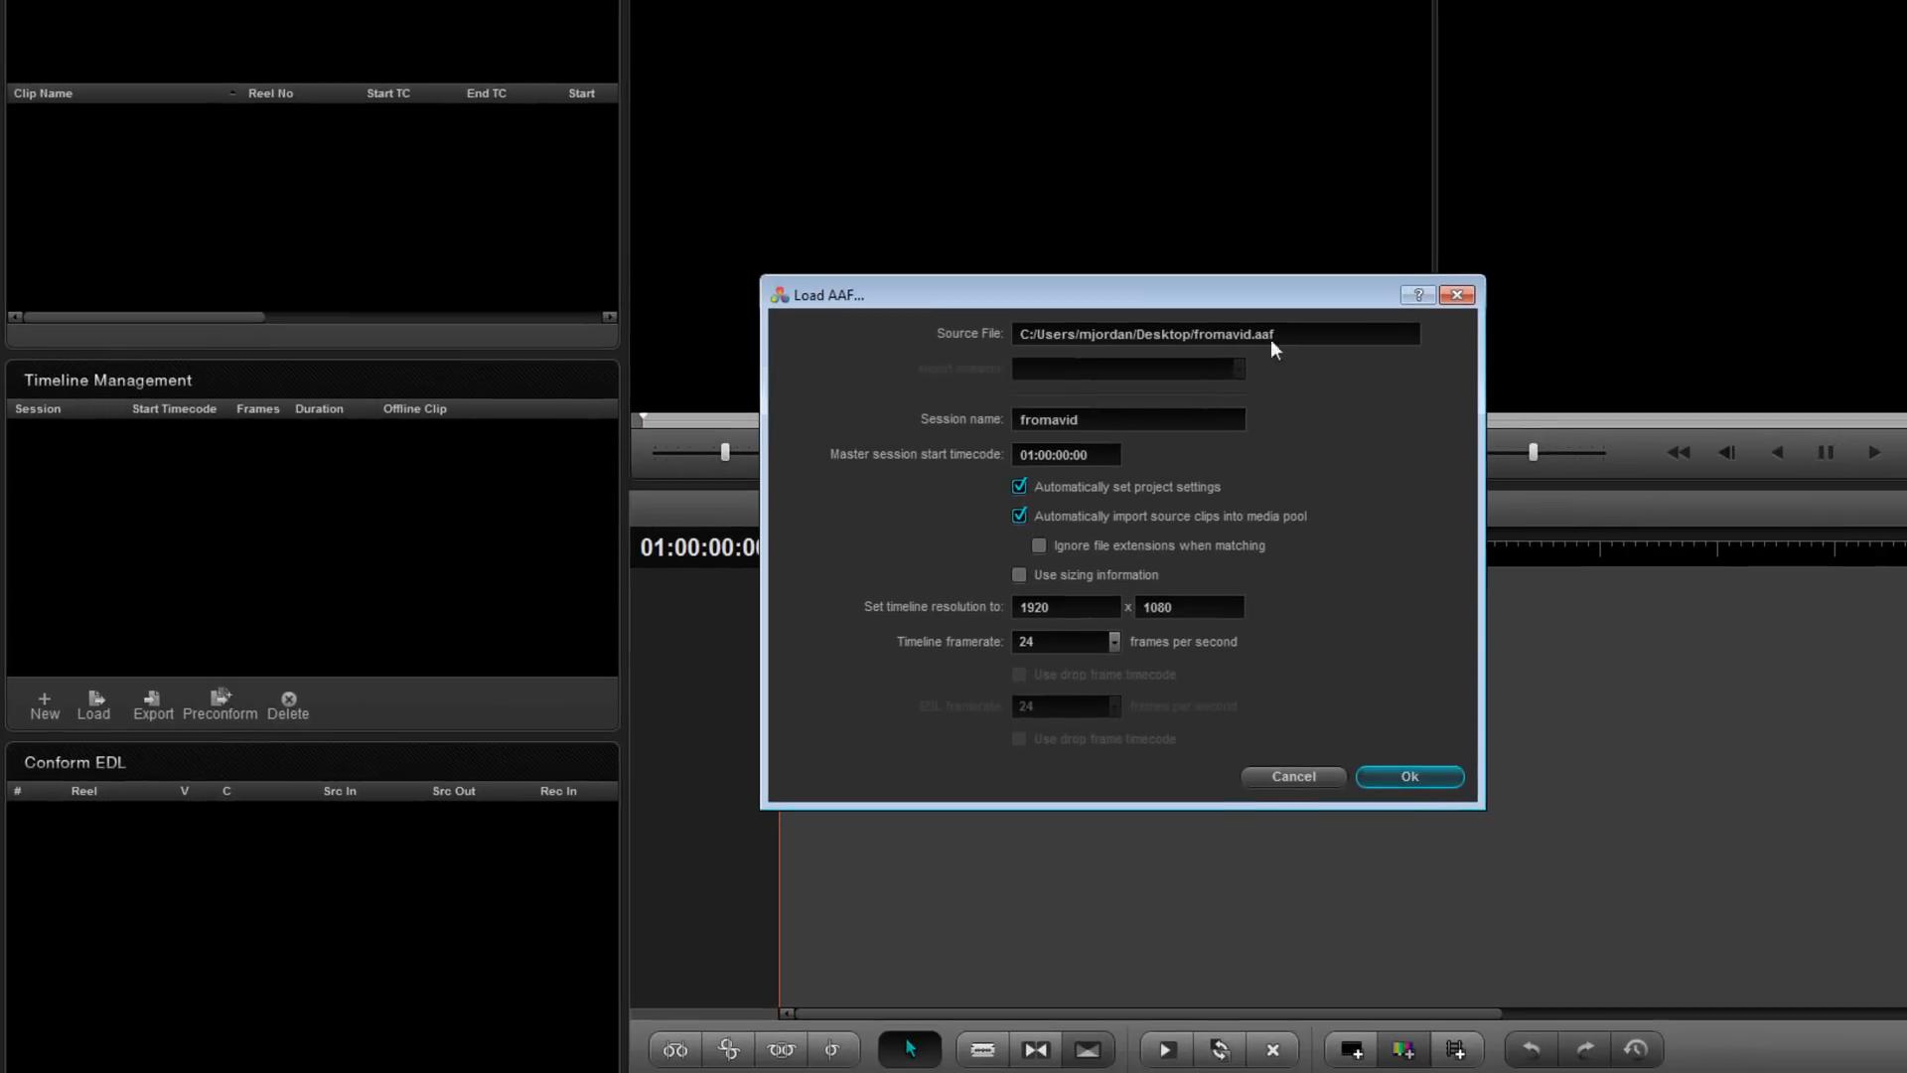
{"action": "left_click_drag", "start_coordinate": [1134, 294], "coordinate": [1131, 278]}
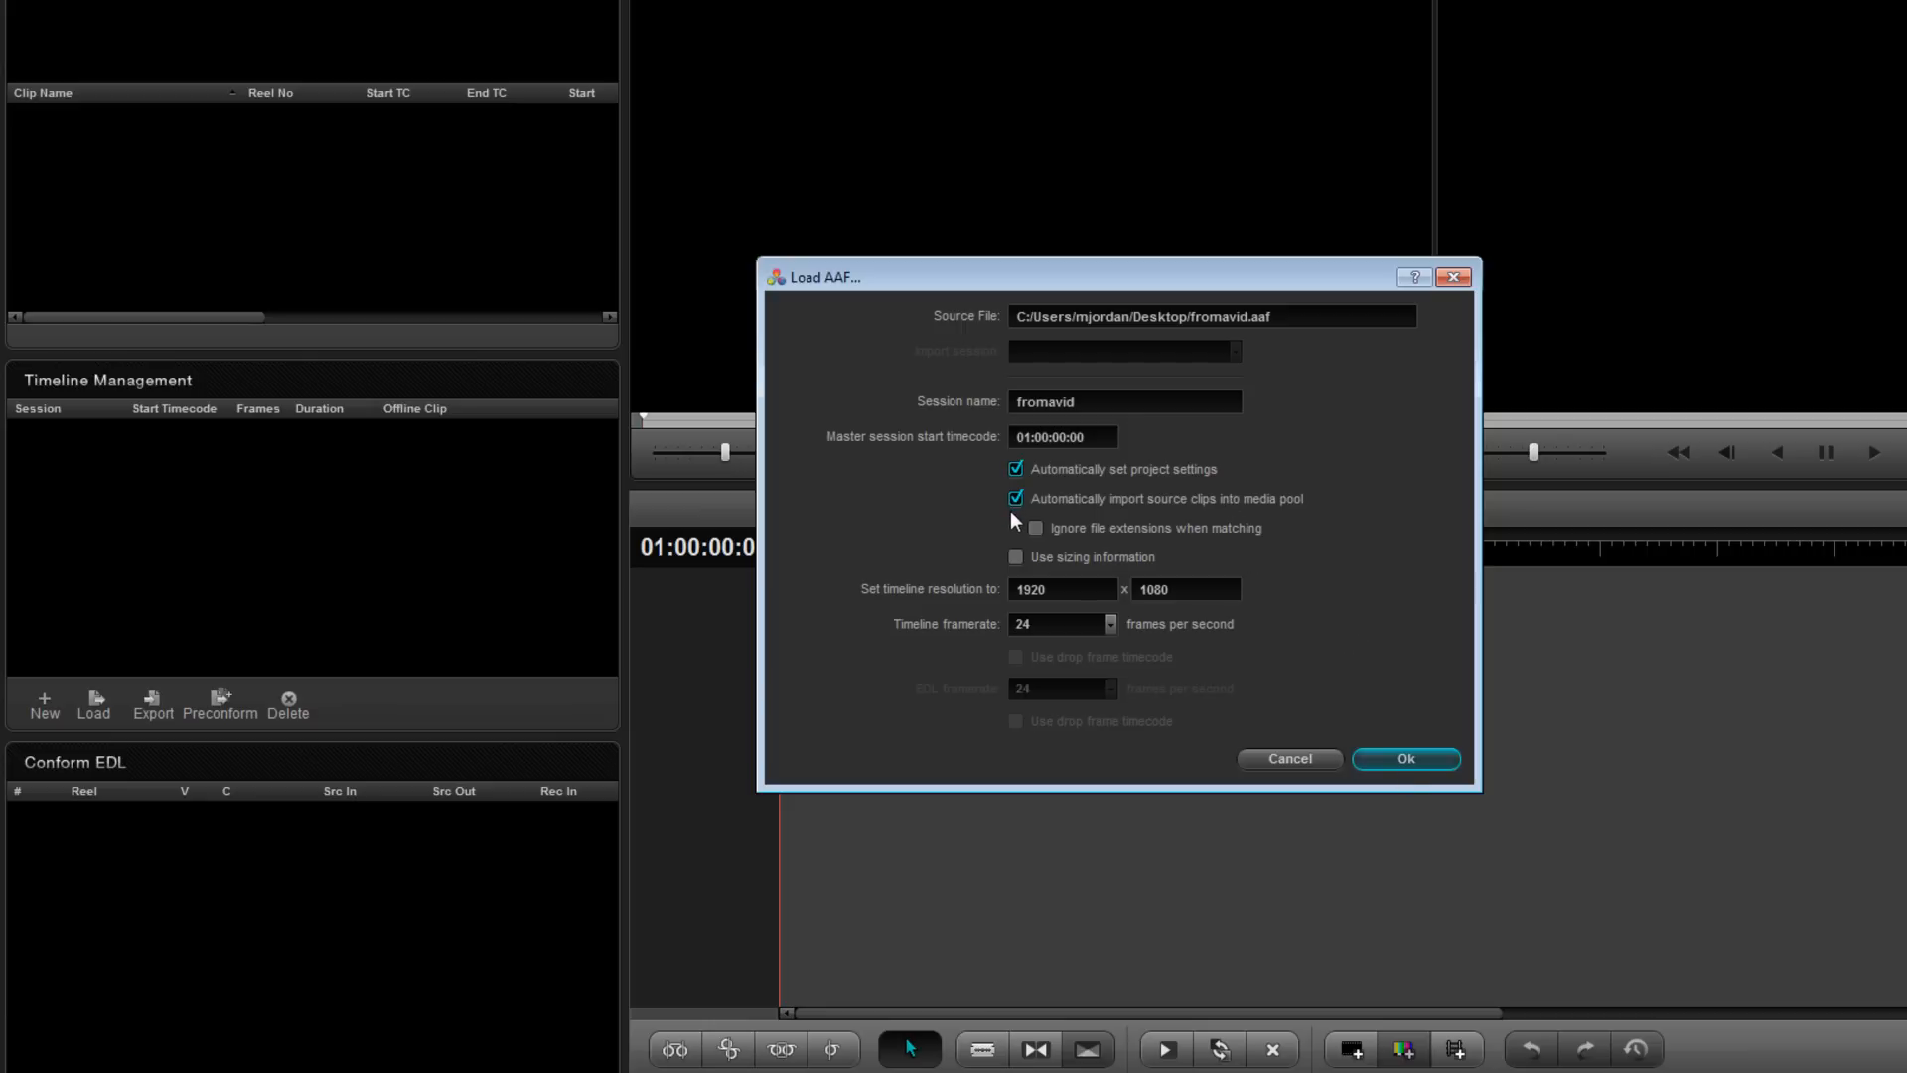
{"action": "left_click", "coordinate": [1418, 760]}
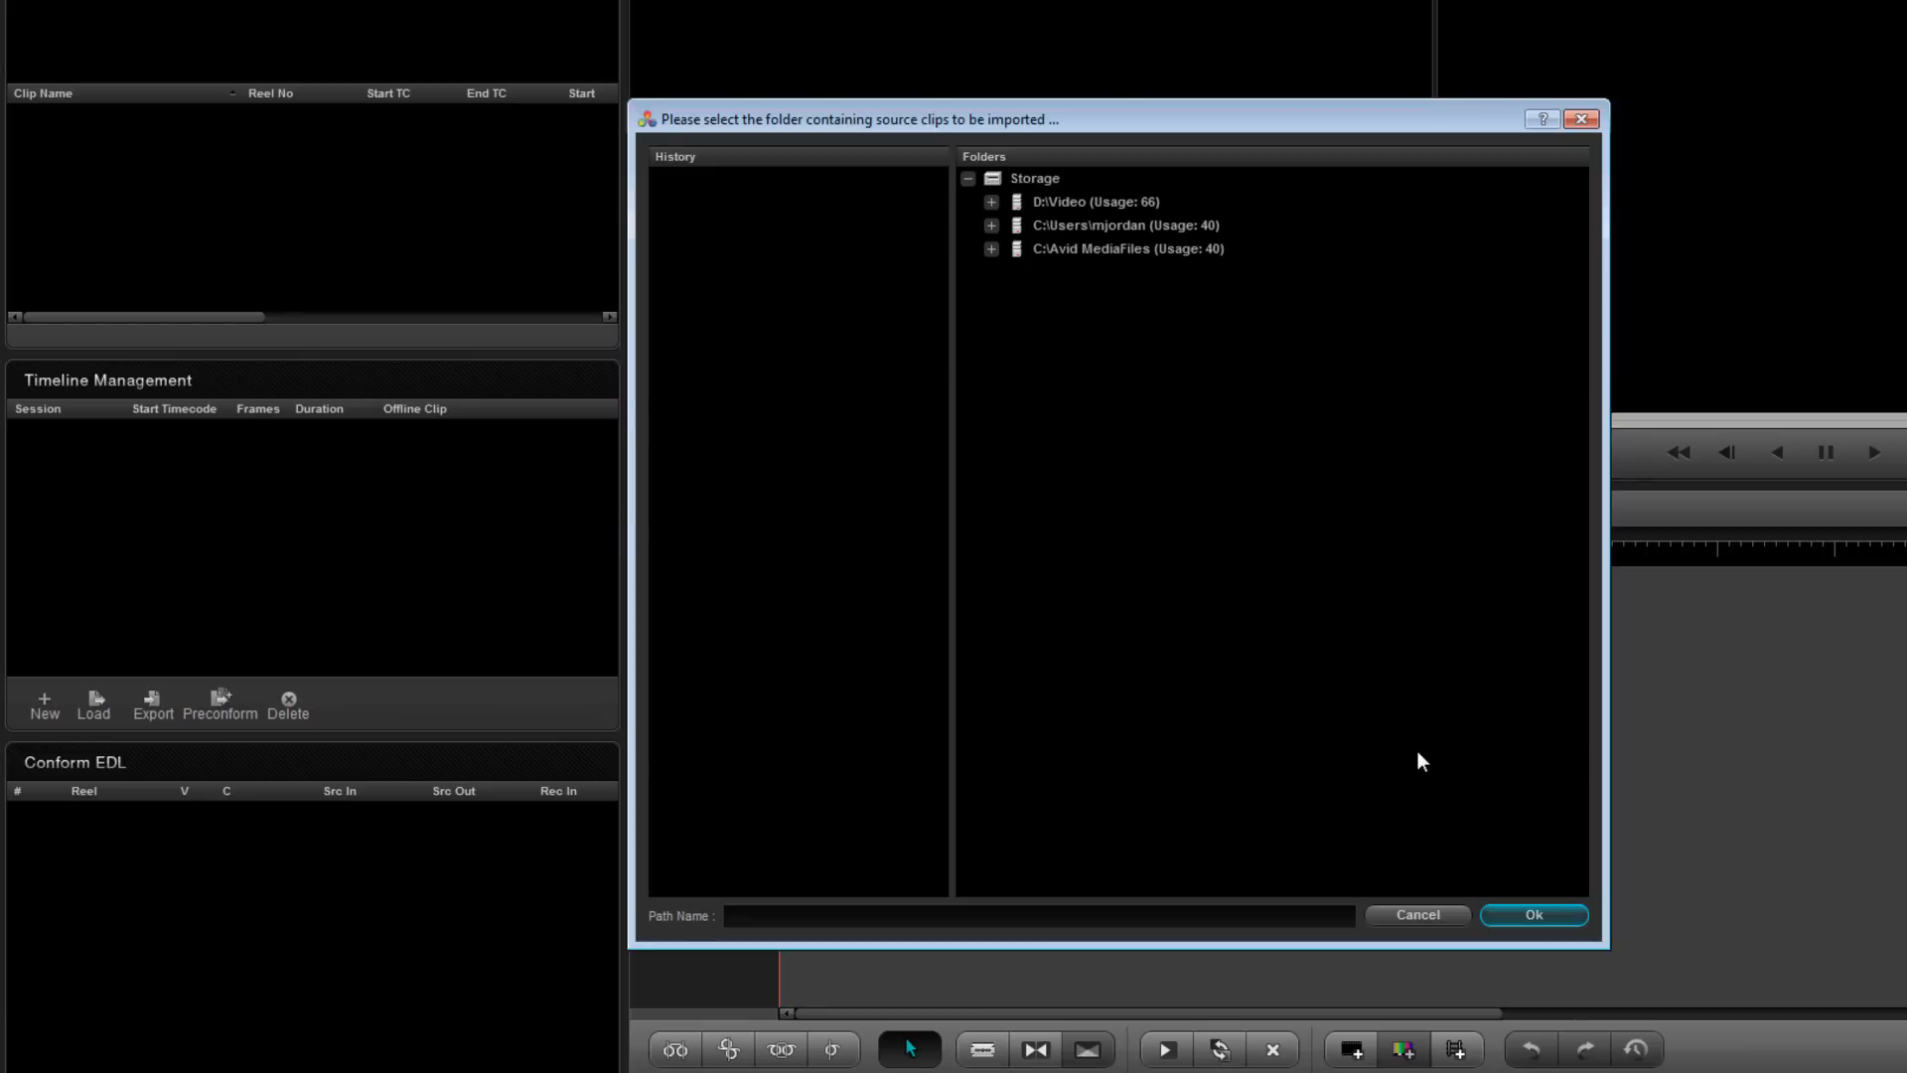
{"action": "left_click", "coordinate": [1075, 254]}
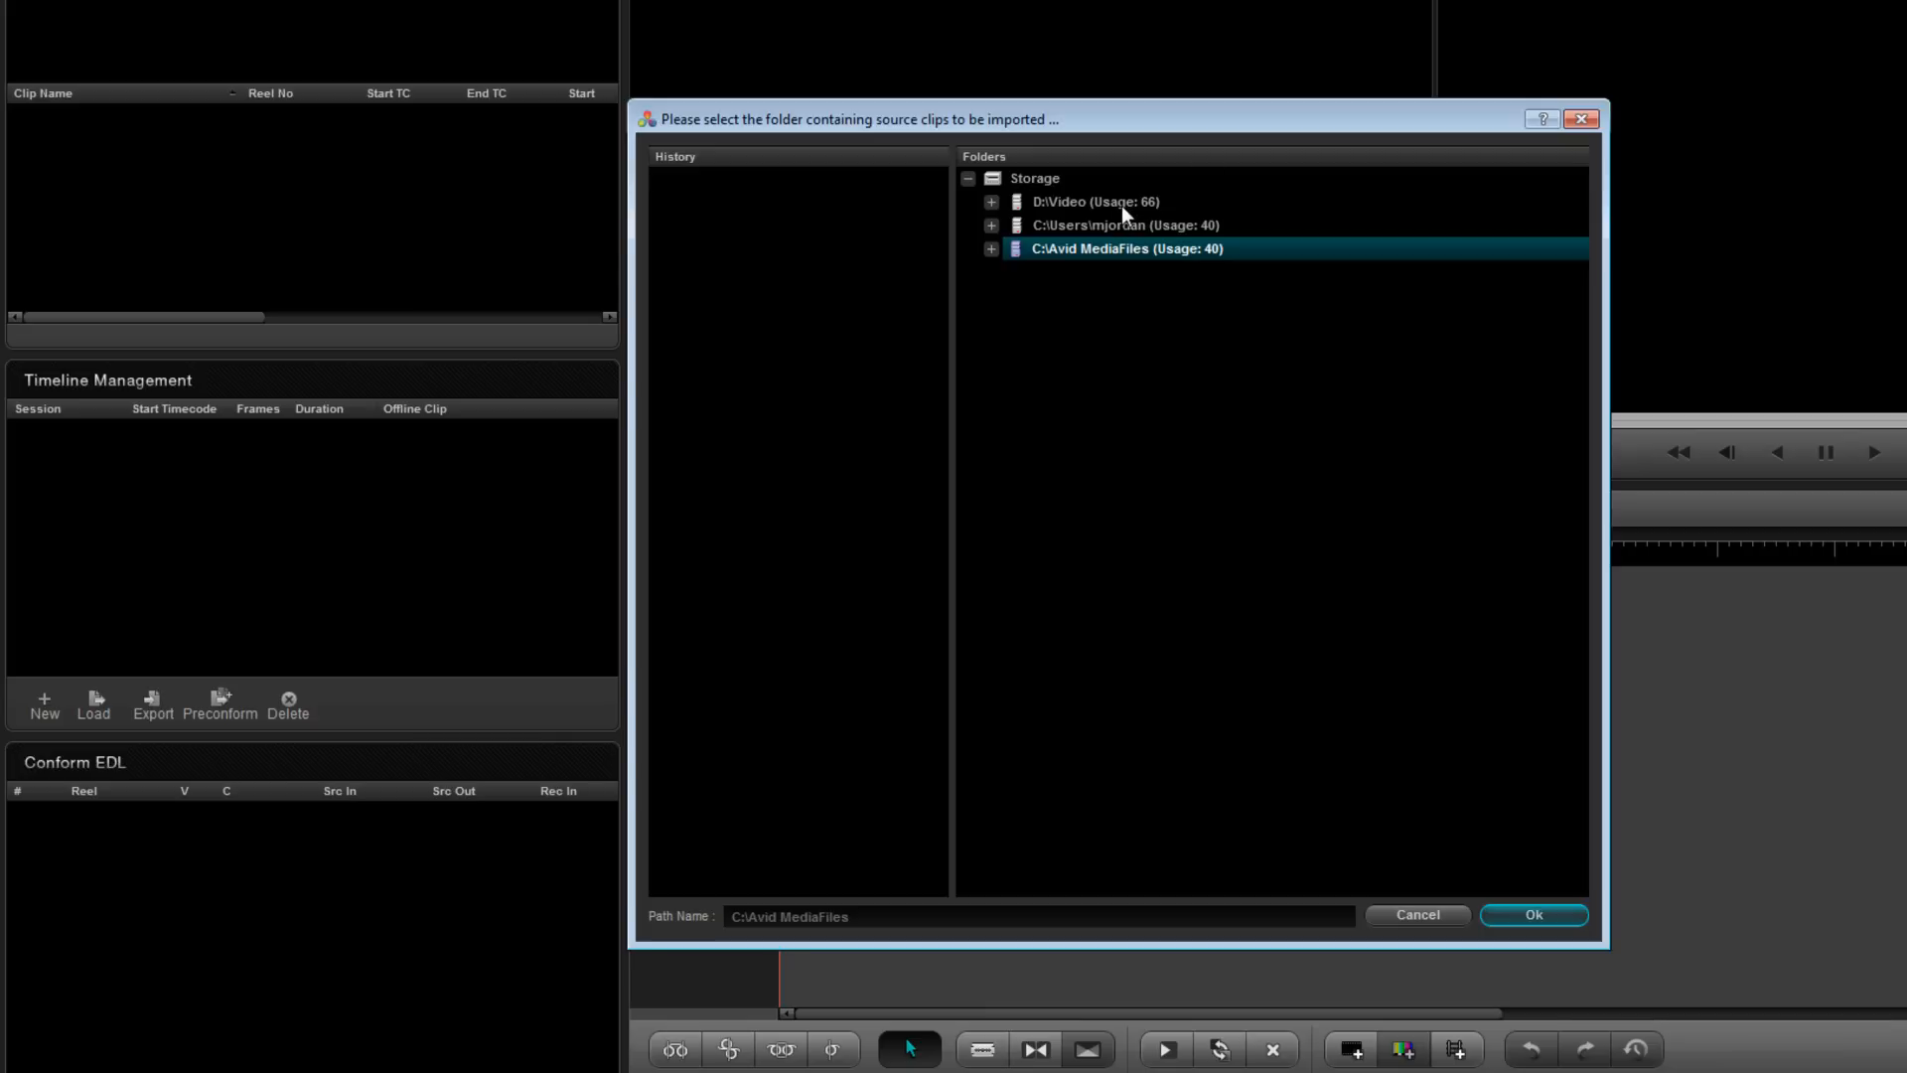
{"action": "left_click", "coordinate": [1555, 921]}
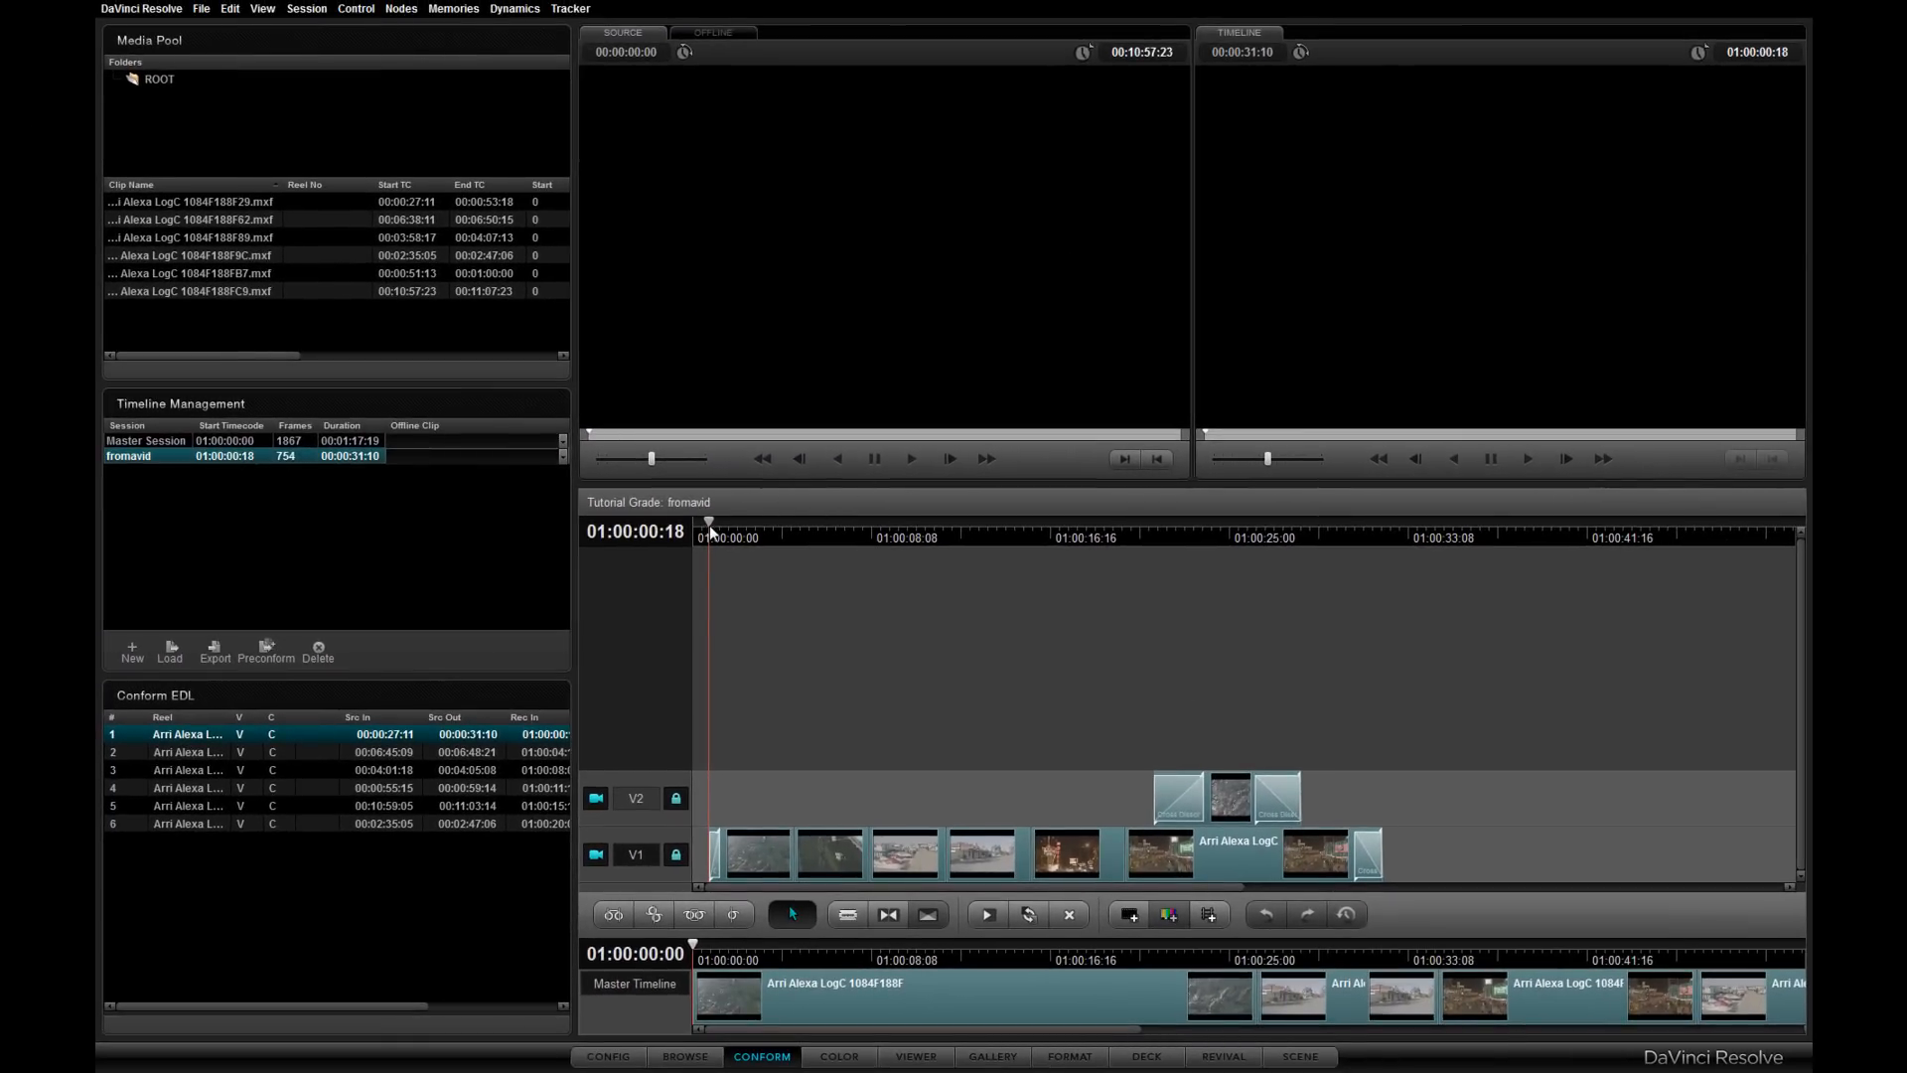
- Play and scrub through the conformed fromavid timeline to check the clips
{"action": "key", "text": "space"}
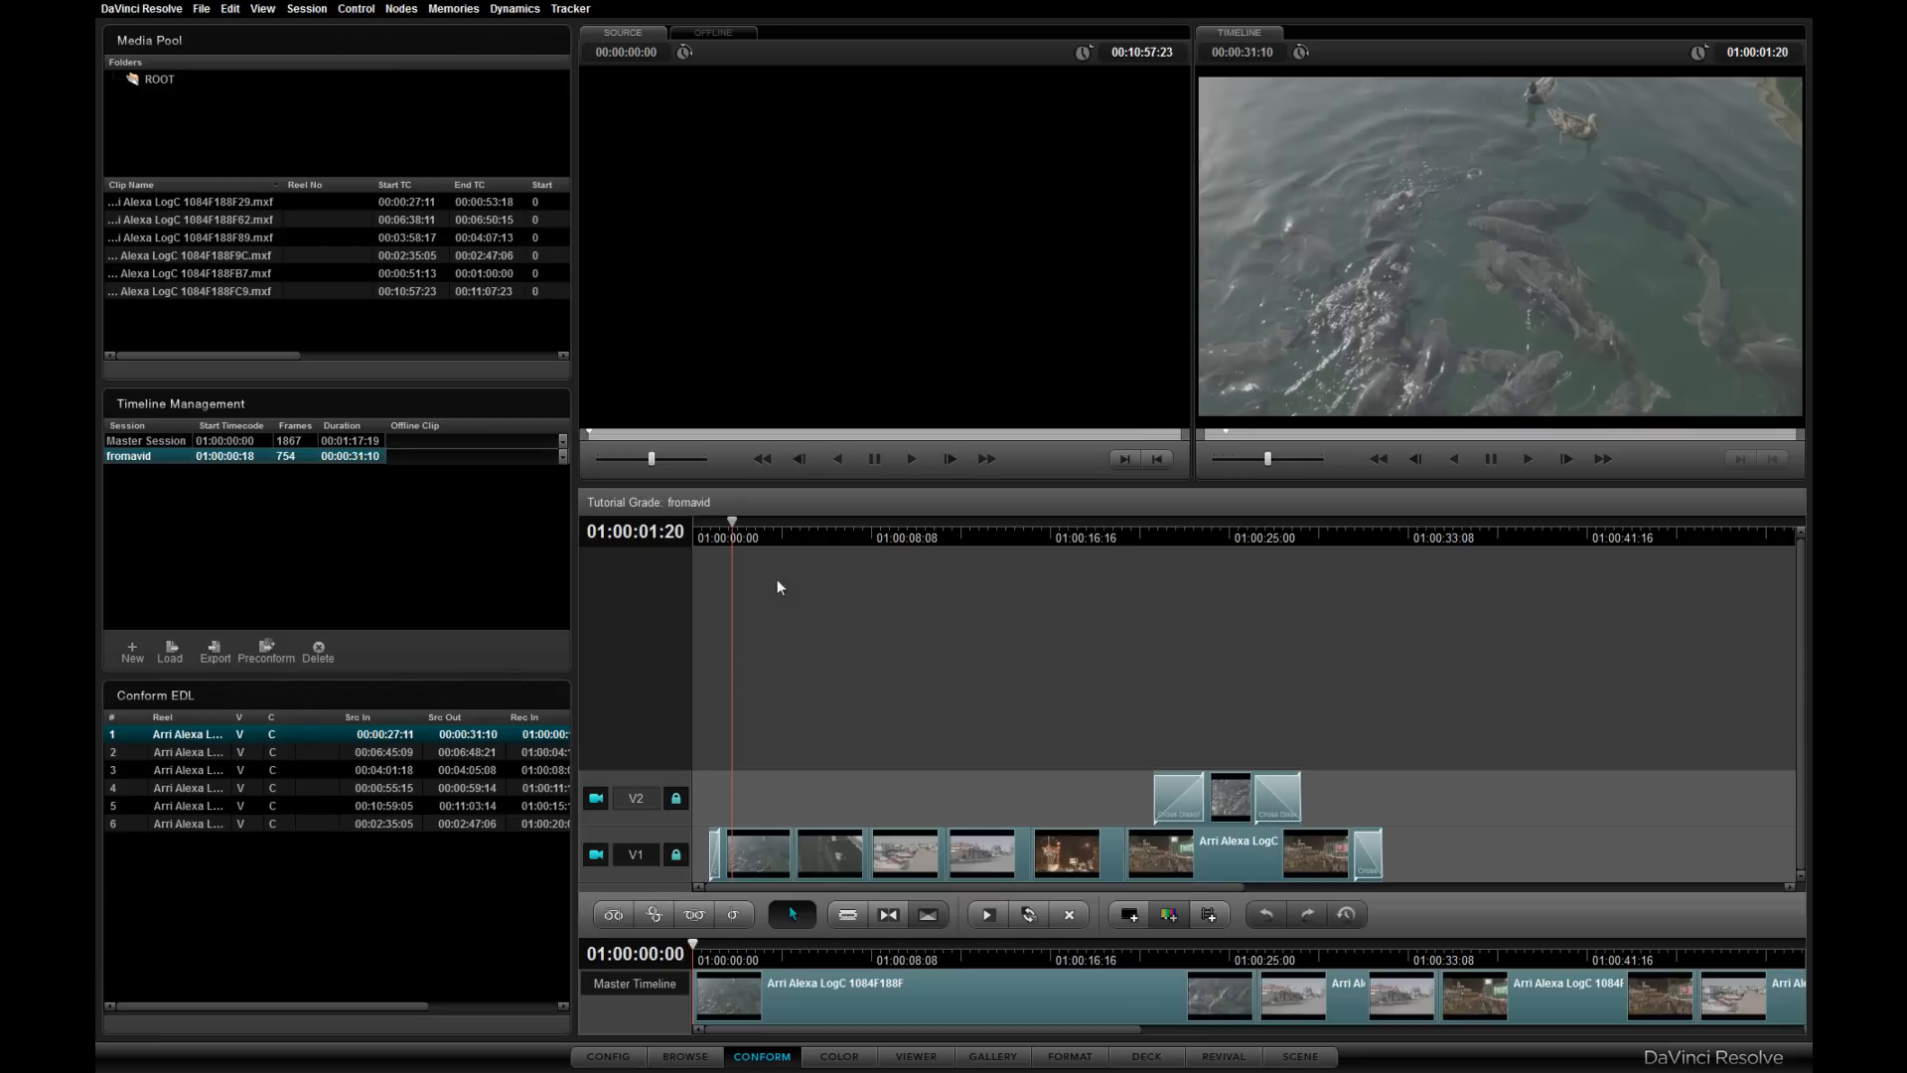
{"action": "left_click_drag", "start_coordinate": [728, 536], "coordinate": [1206, 626]}
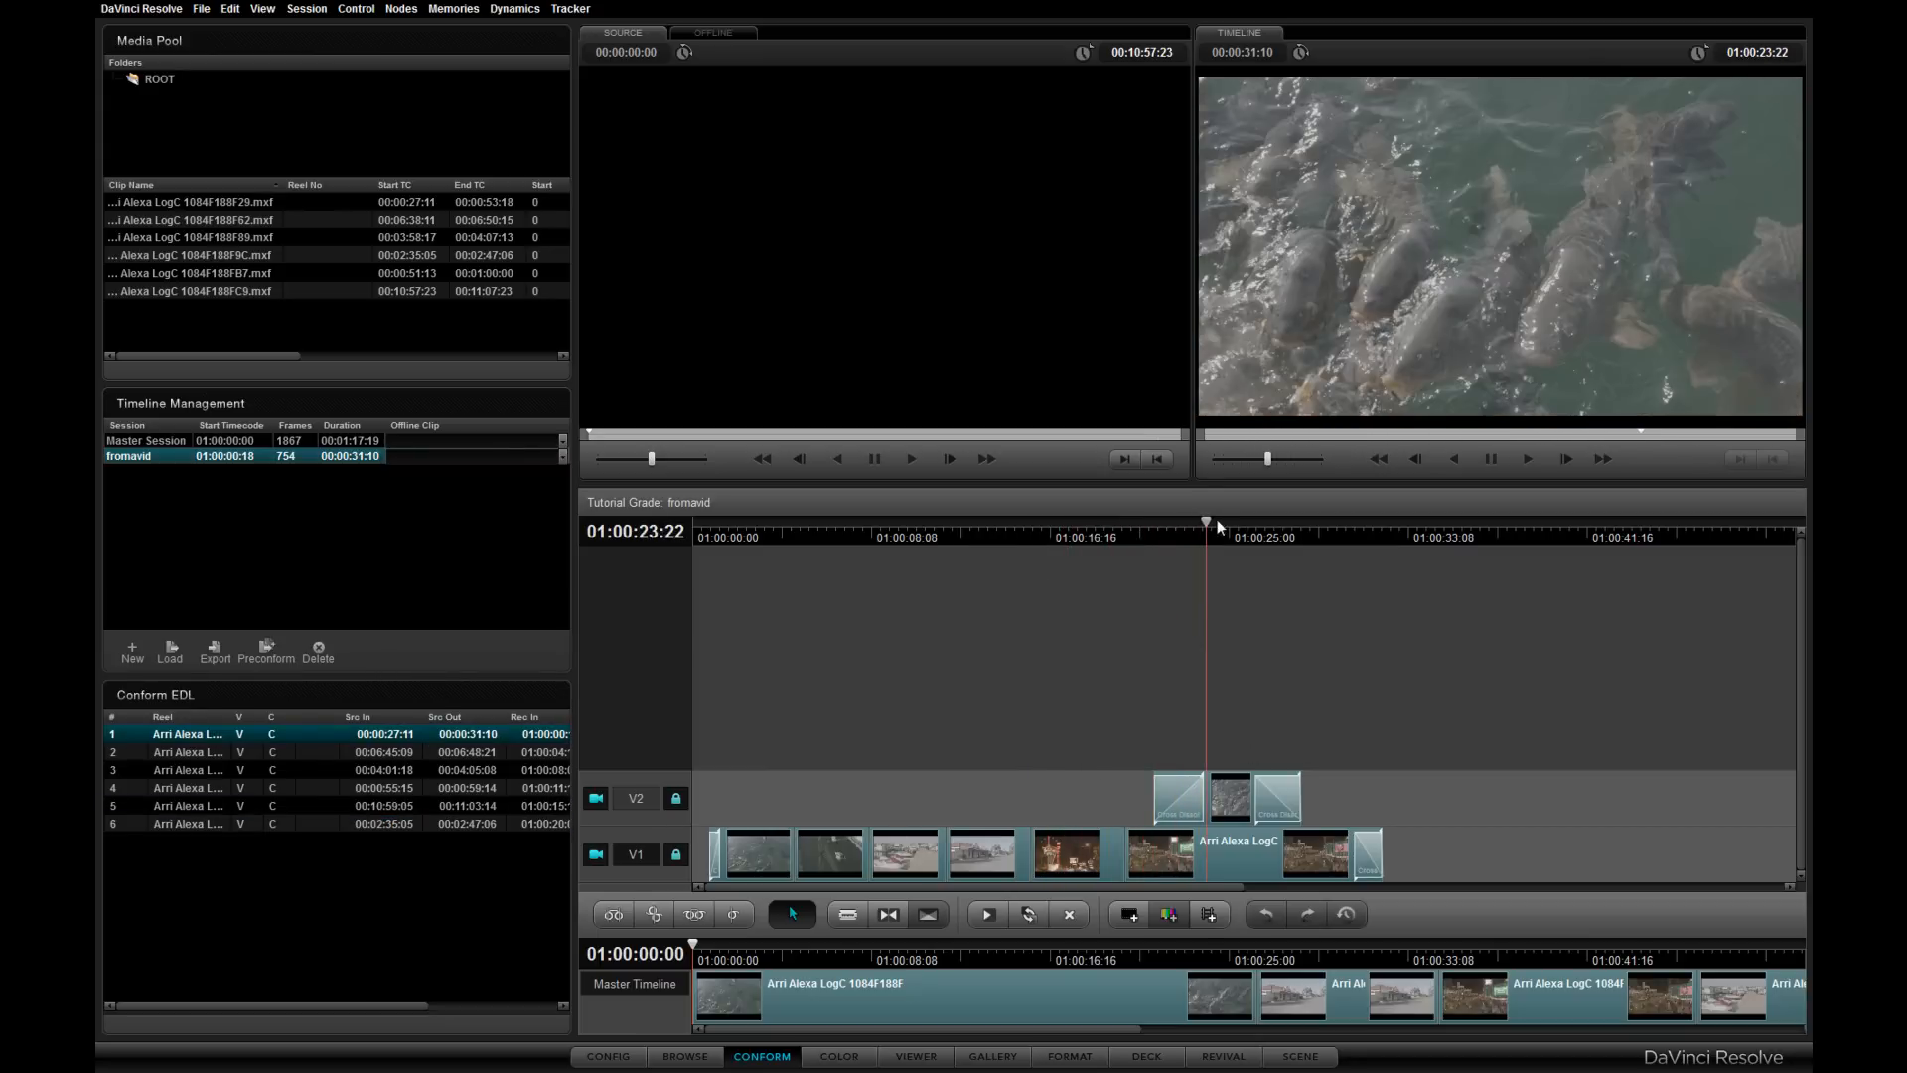
{"action": "left_click_drag", "start_coordinate": [1211, 523], "coordinate": [708, 695]}
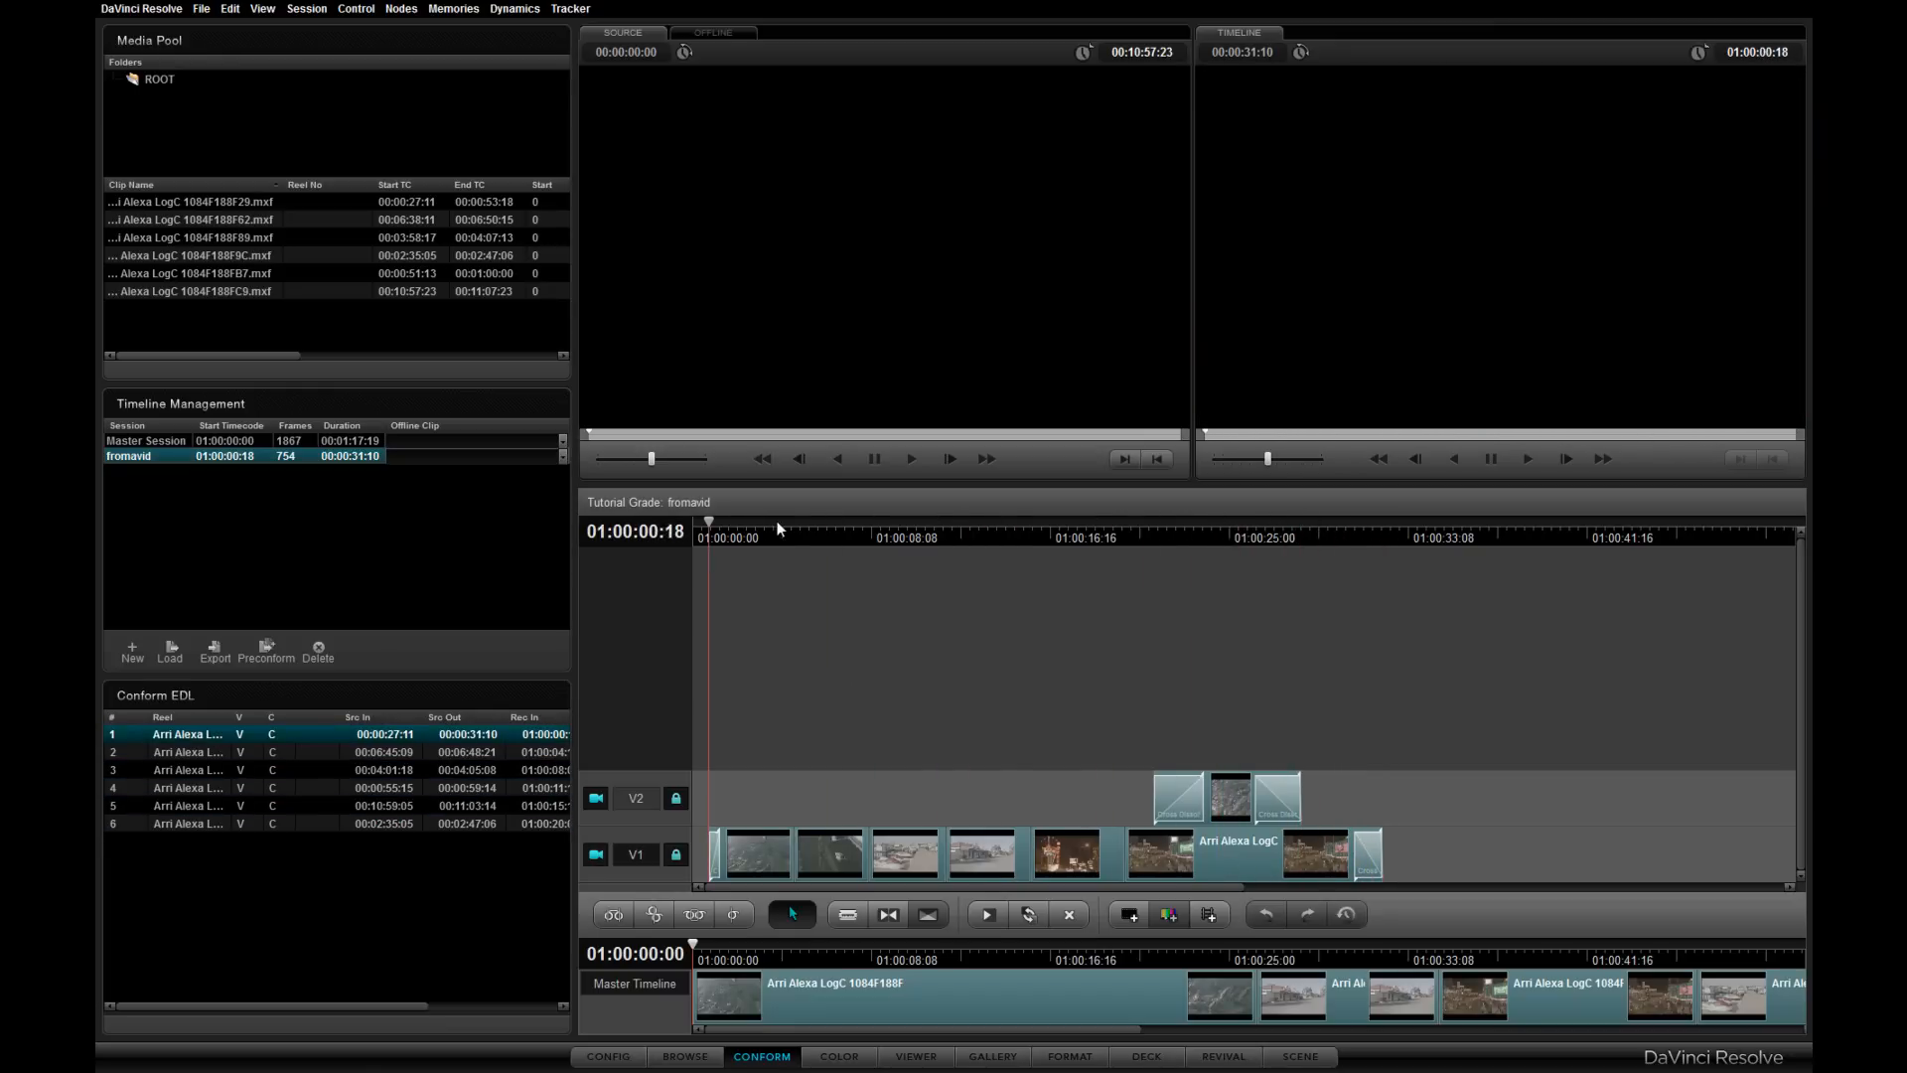
{"action": "left_click", "coordinate": [859, 529]}
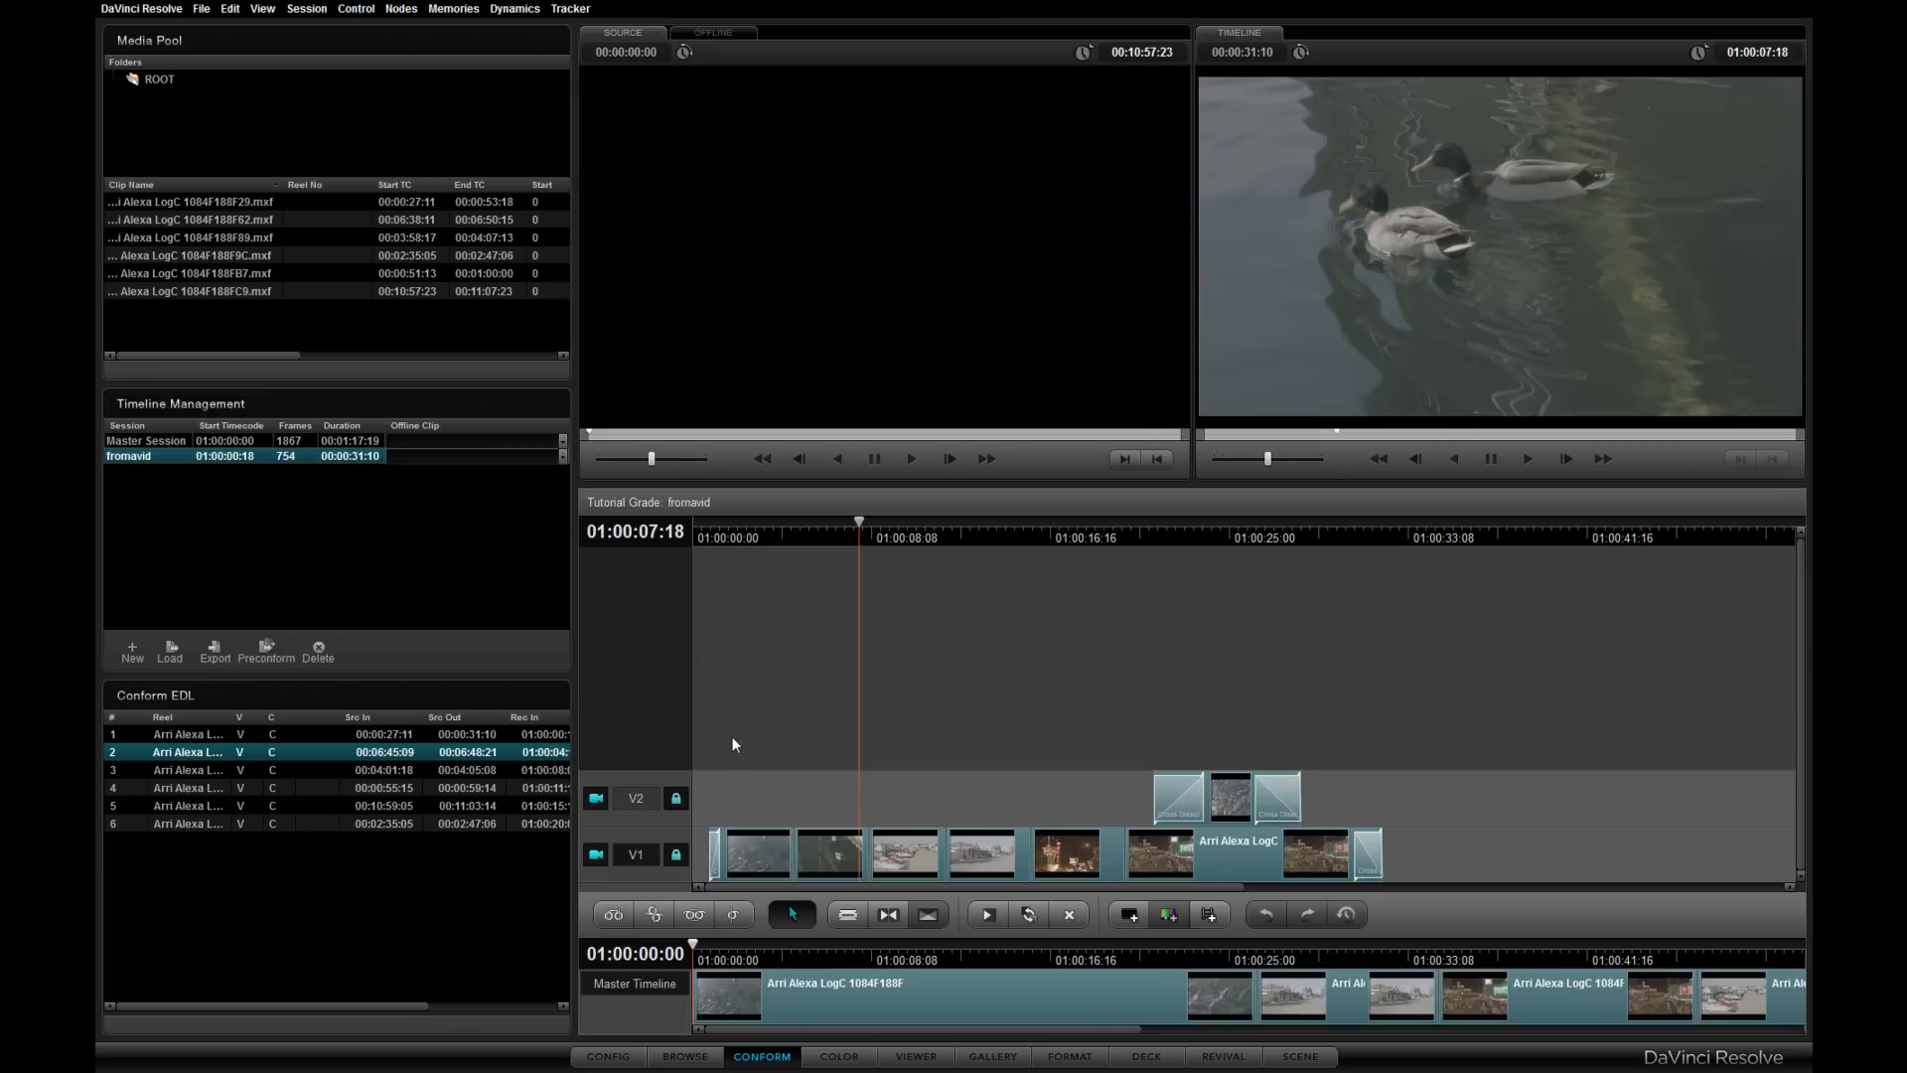
{"action": "mouse_move", "coordinate": [860, 520]}
{"action": "left_mouse_down"}
{"action": "mouse_move", "coordinate": [930, 519]}
{"action": "mouse_move", "coordinate": [869, 520]}
{"action": "left_mouse_up"}
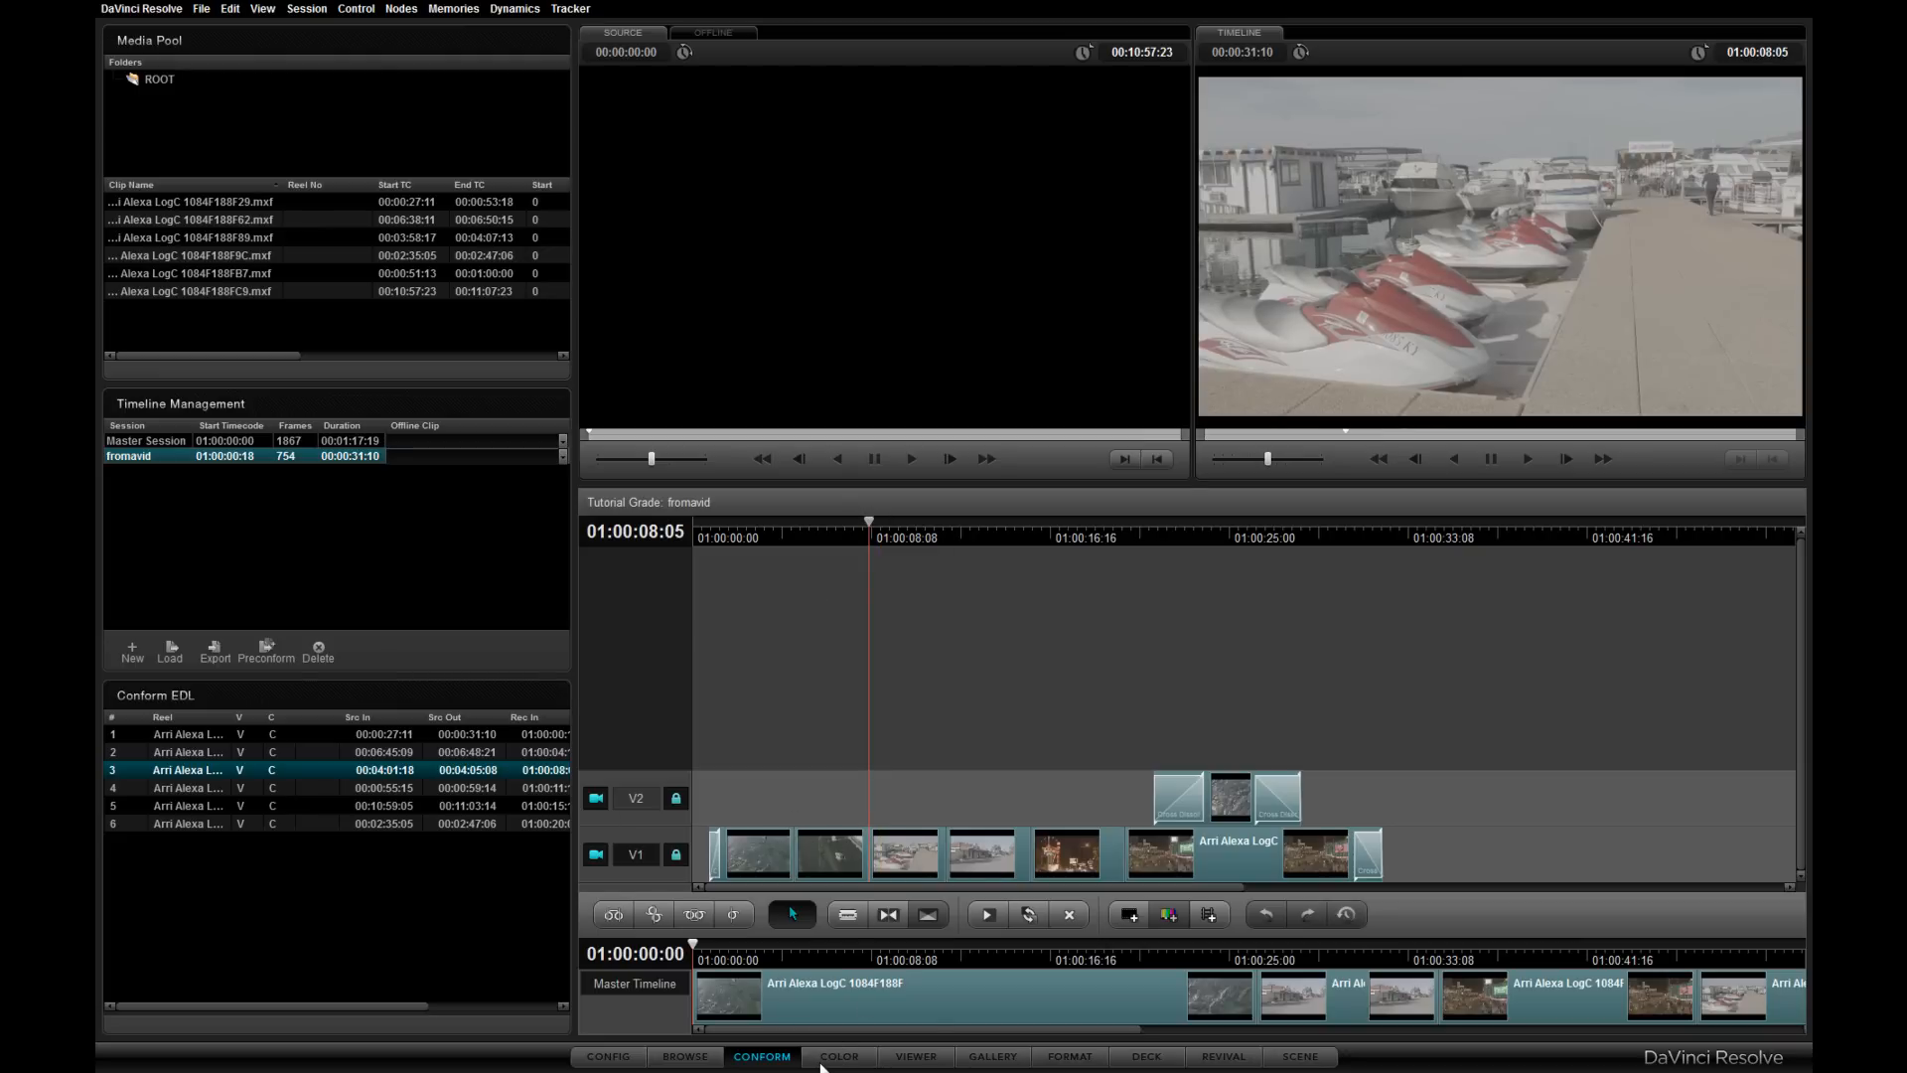
- Open the Color page, scrub across the timeline clips, and switch the node graph to track view
{"action": "left_click", "coordinate": [822, 1060]}
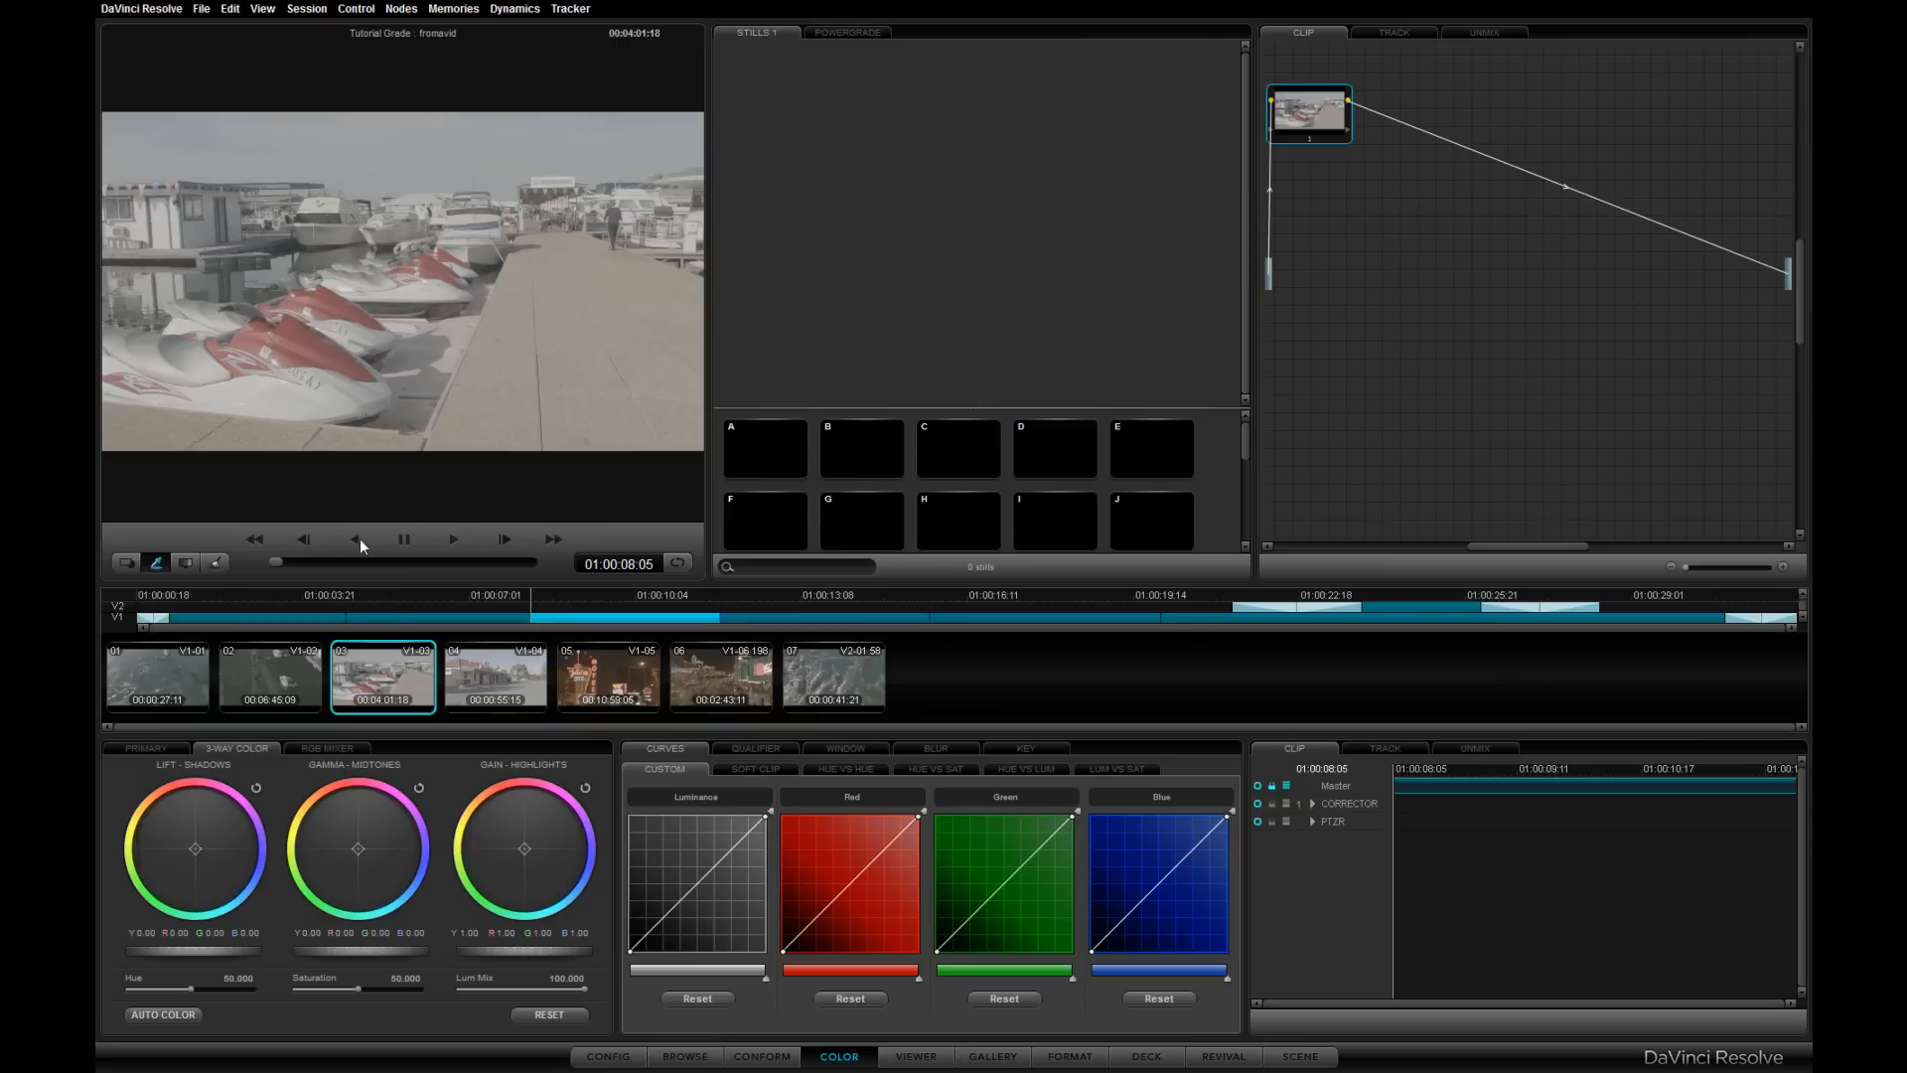
{"action": "left_click", "coordinate": [304, 613]}
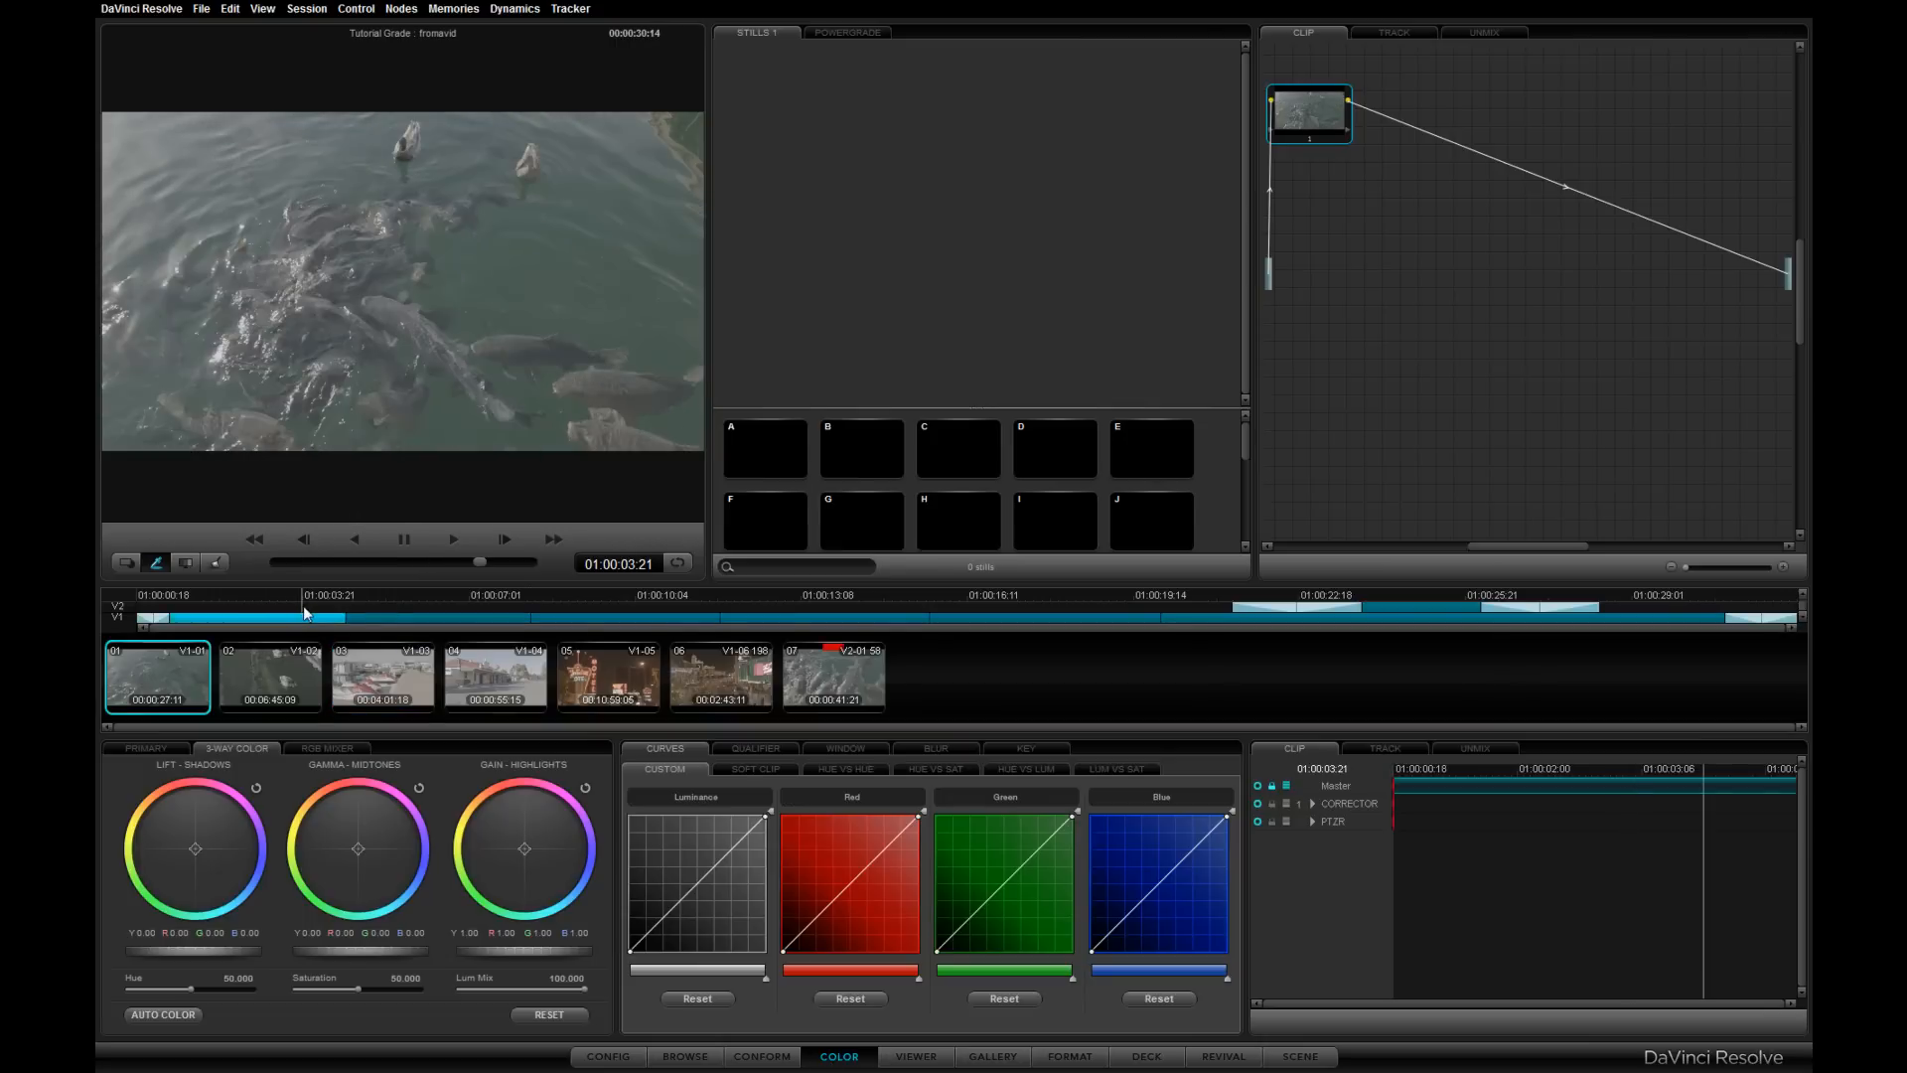
{"action": "left_click_drag", "start_coordinate": [304, 613], "coordinate": [1214, 616]}
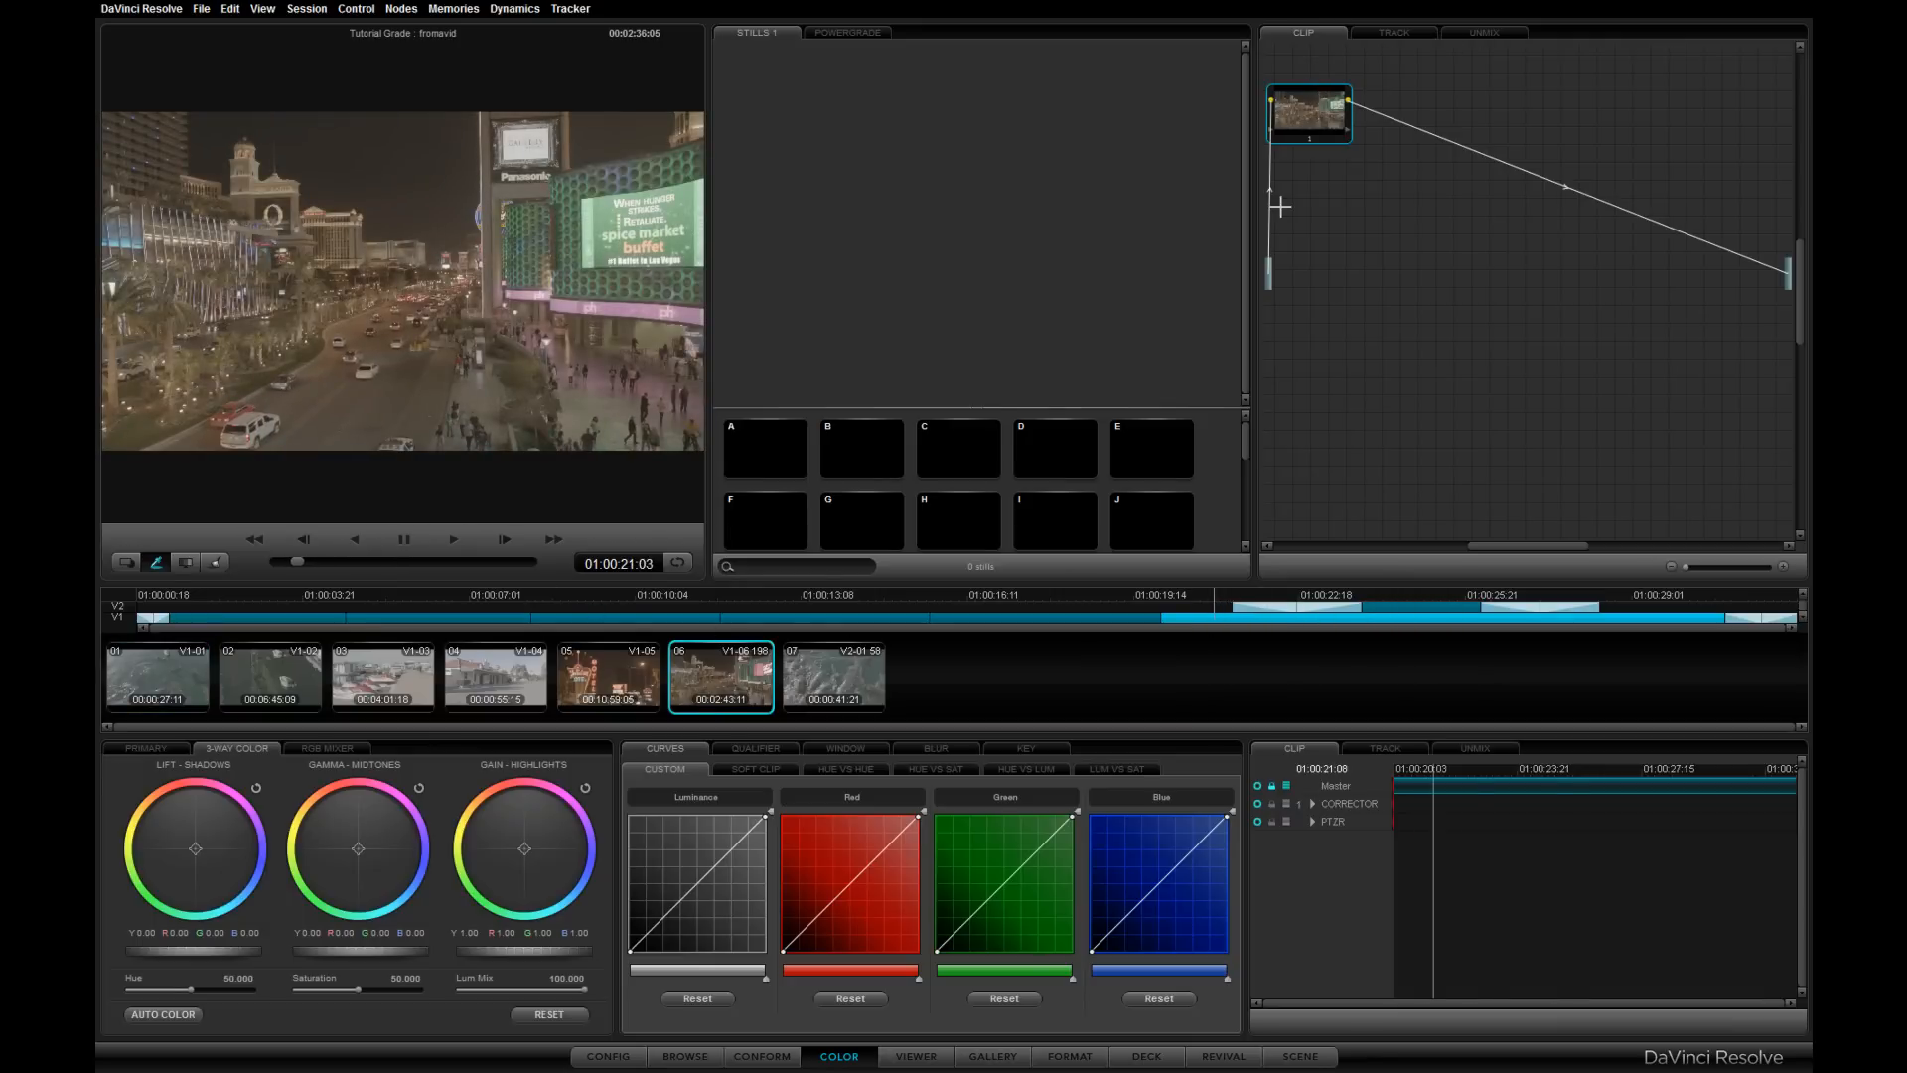
{"action": "left_click", "coordinate": [1395, 36]}
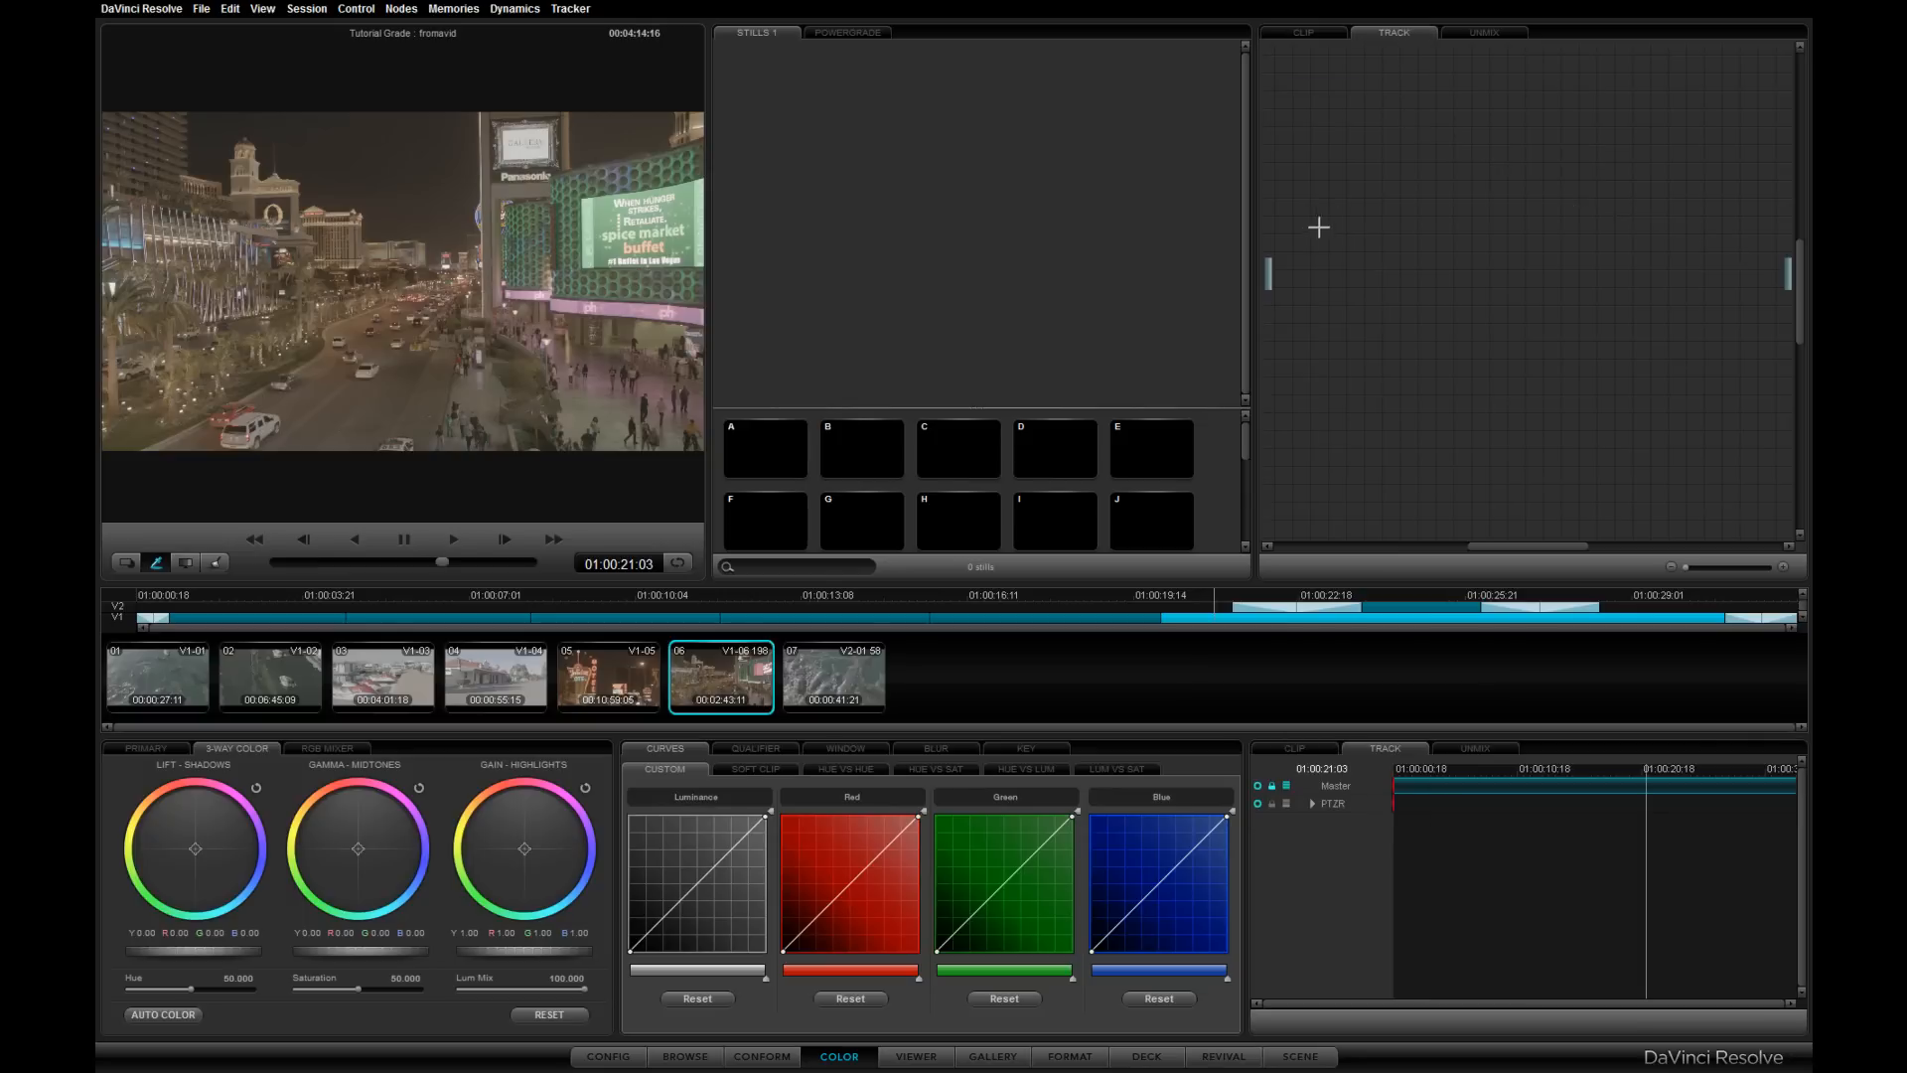
- Add a serial node and apply the 3D LUT Arri Alexa LogC to Rec709 to it
{"action": "key", "text": "alt+s"}
{"action": "right_click", "coordinate": [1332, 118]}
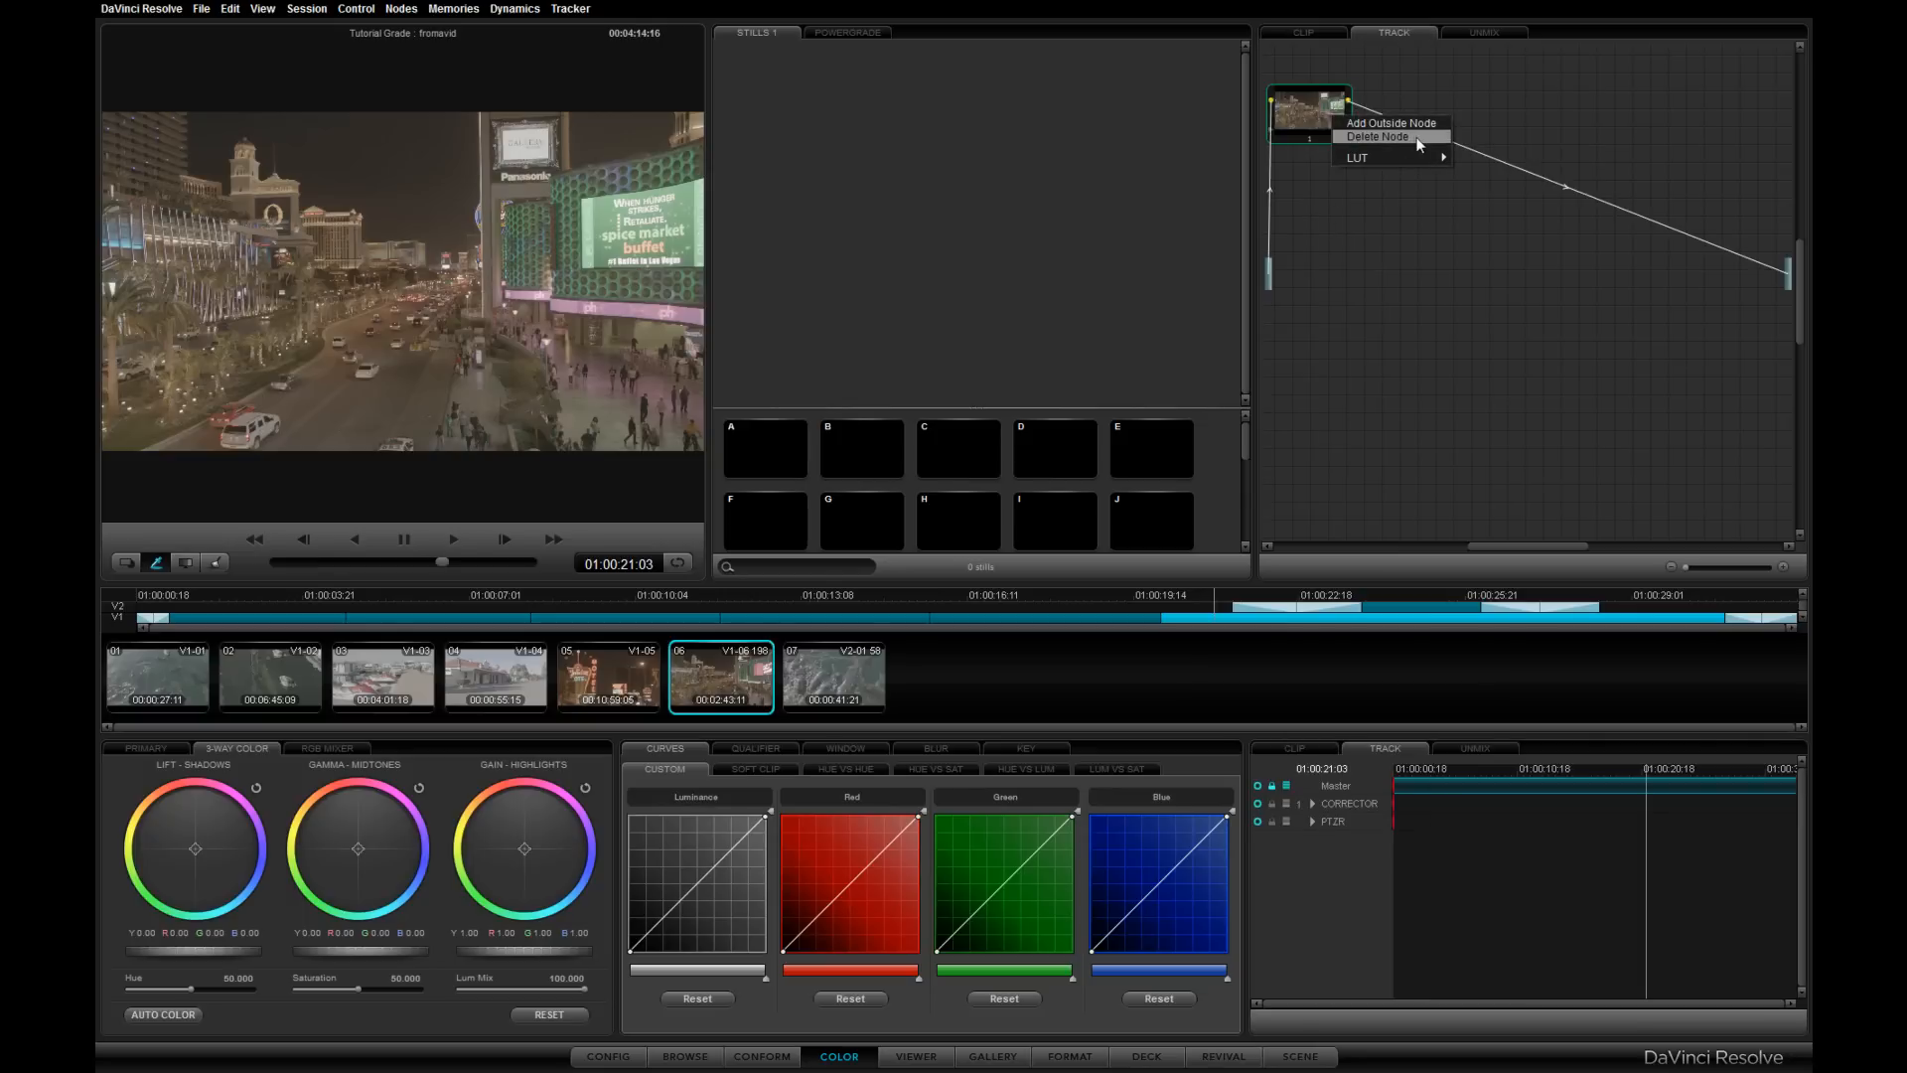
{"action": "mouse_move", "coordinate": [1422, 159]}
{"action": "mouse_move", "coordinate": [1480, 196]}
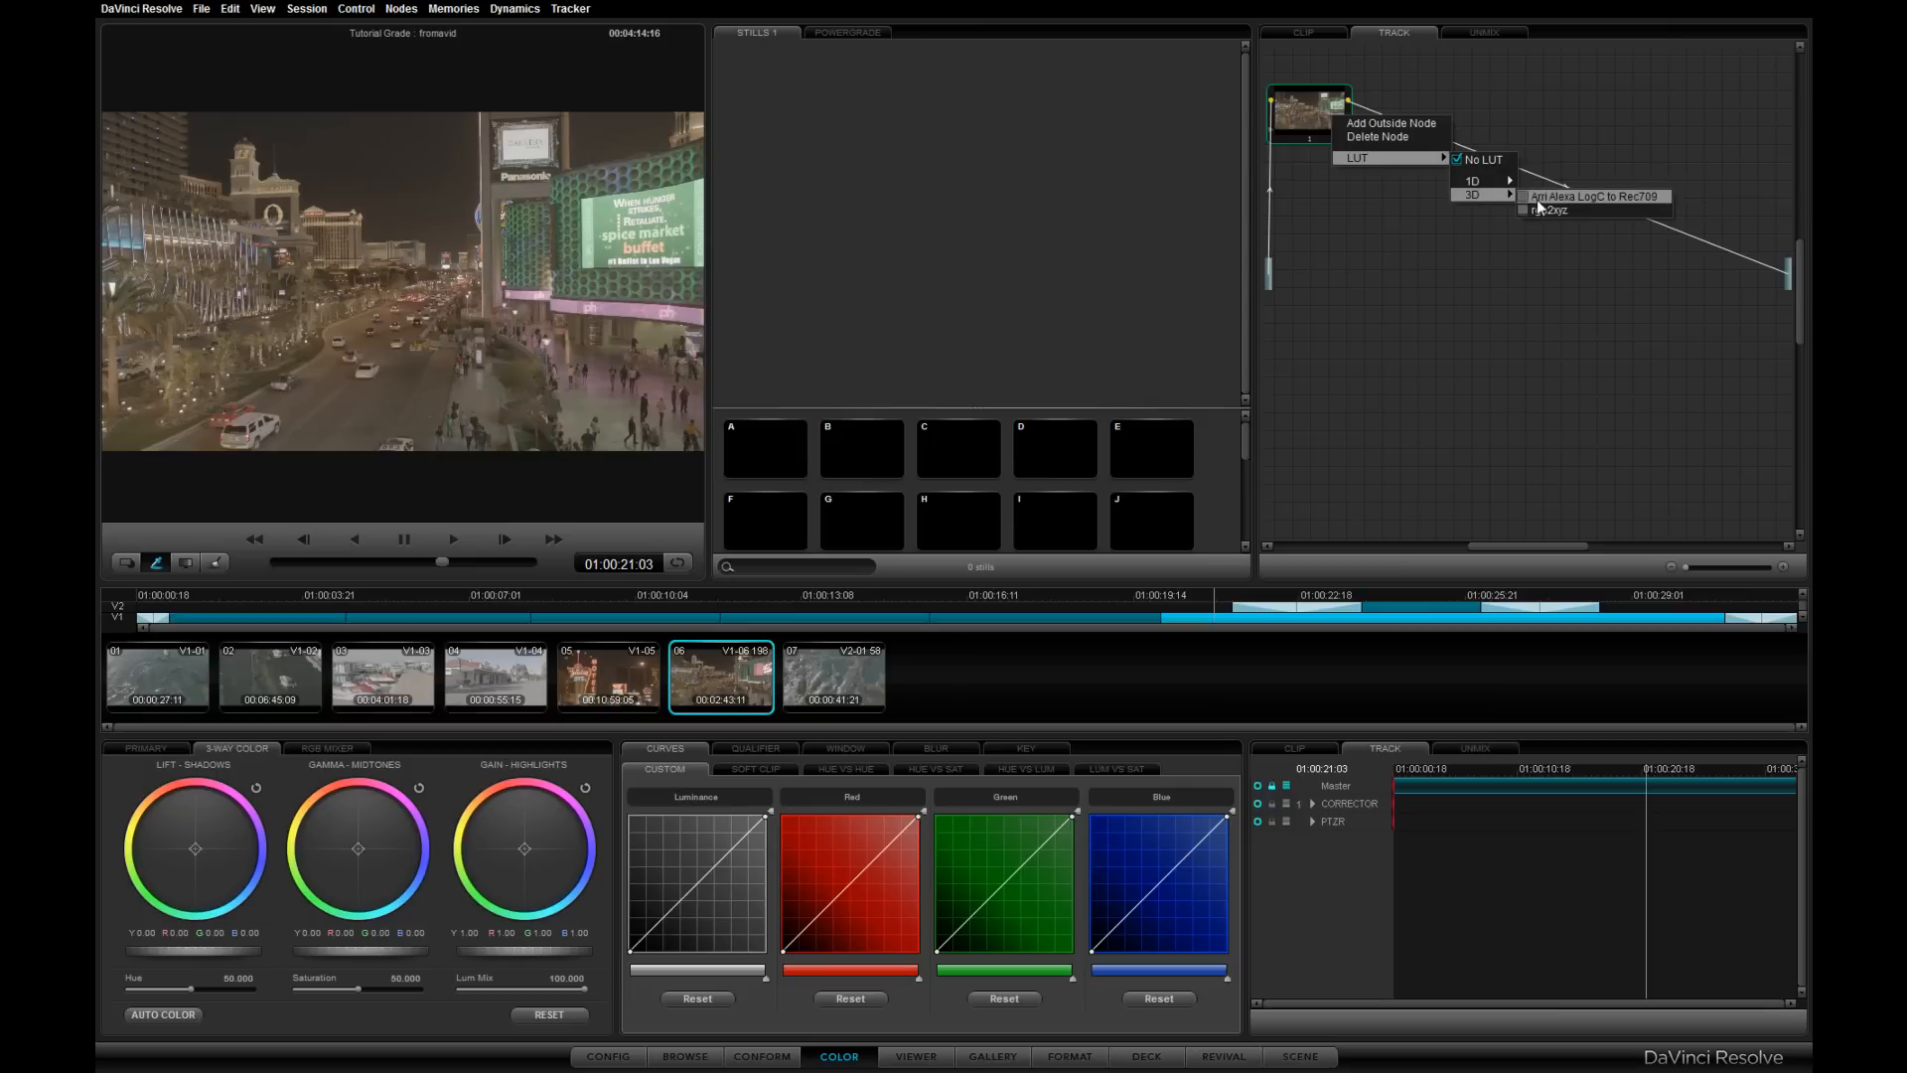
{"action": "left_click", "coordinate": [1531, 197]}
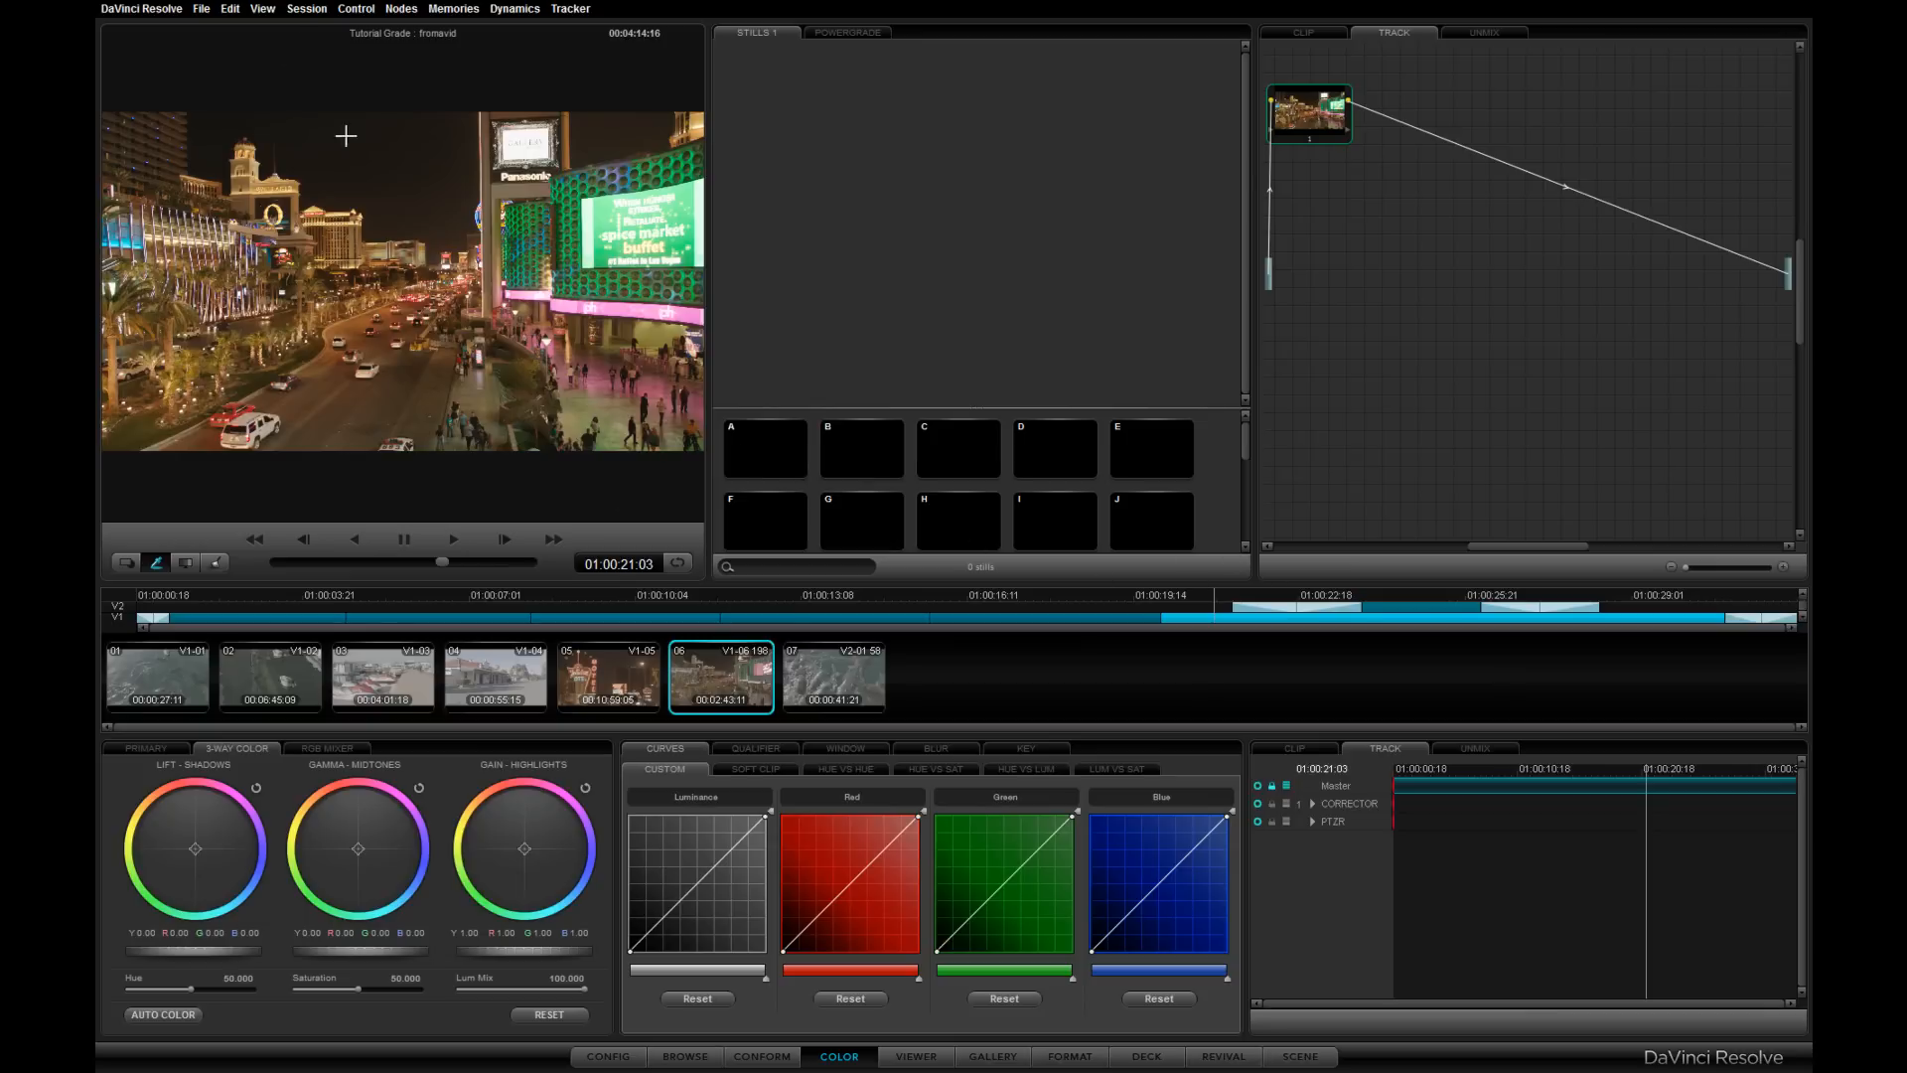
- Open the WFM waveform scope from the viewer's waveform options
{"action": "right_click", "coordinate": [383, 238]}
{"action": "mouse_move", "coordinate": [498, 408]}
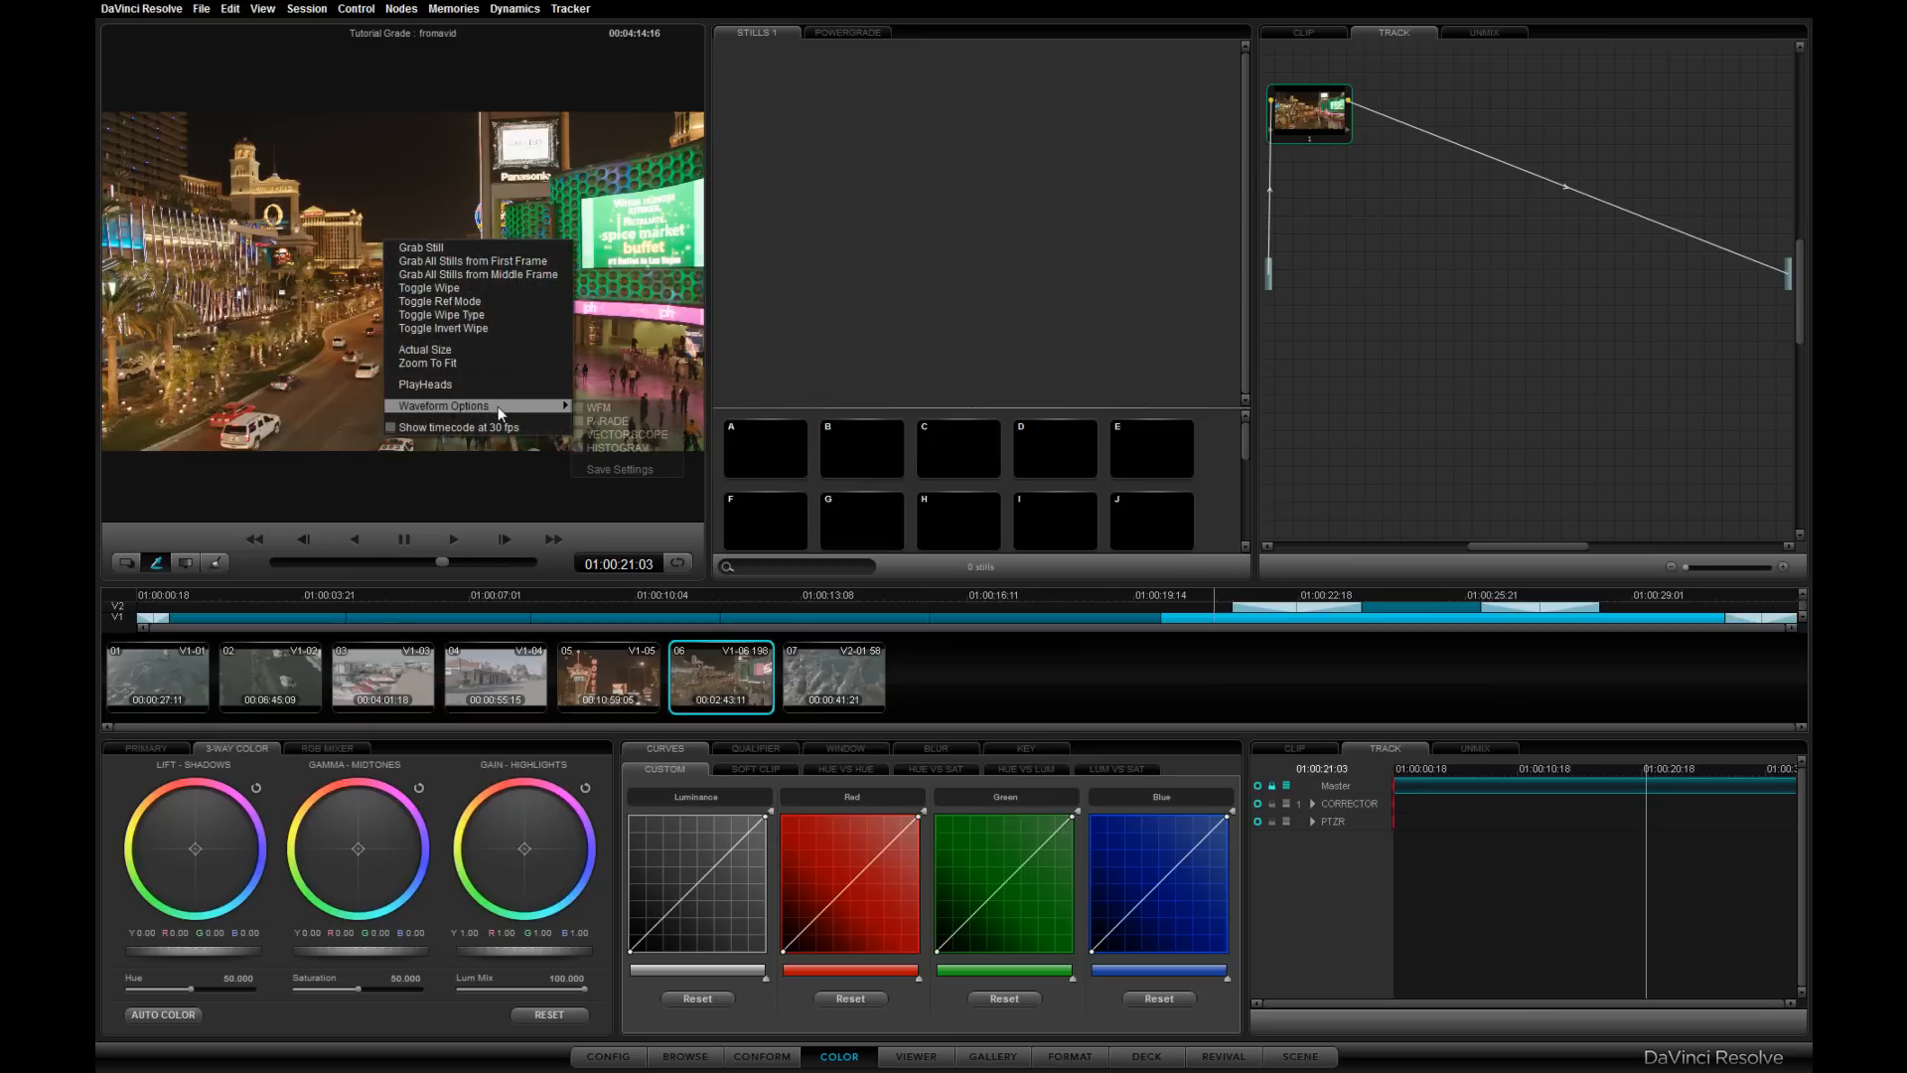
{"action": "left_click", "coordinate": [599, 407]}
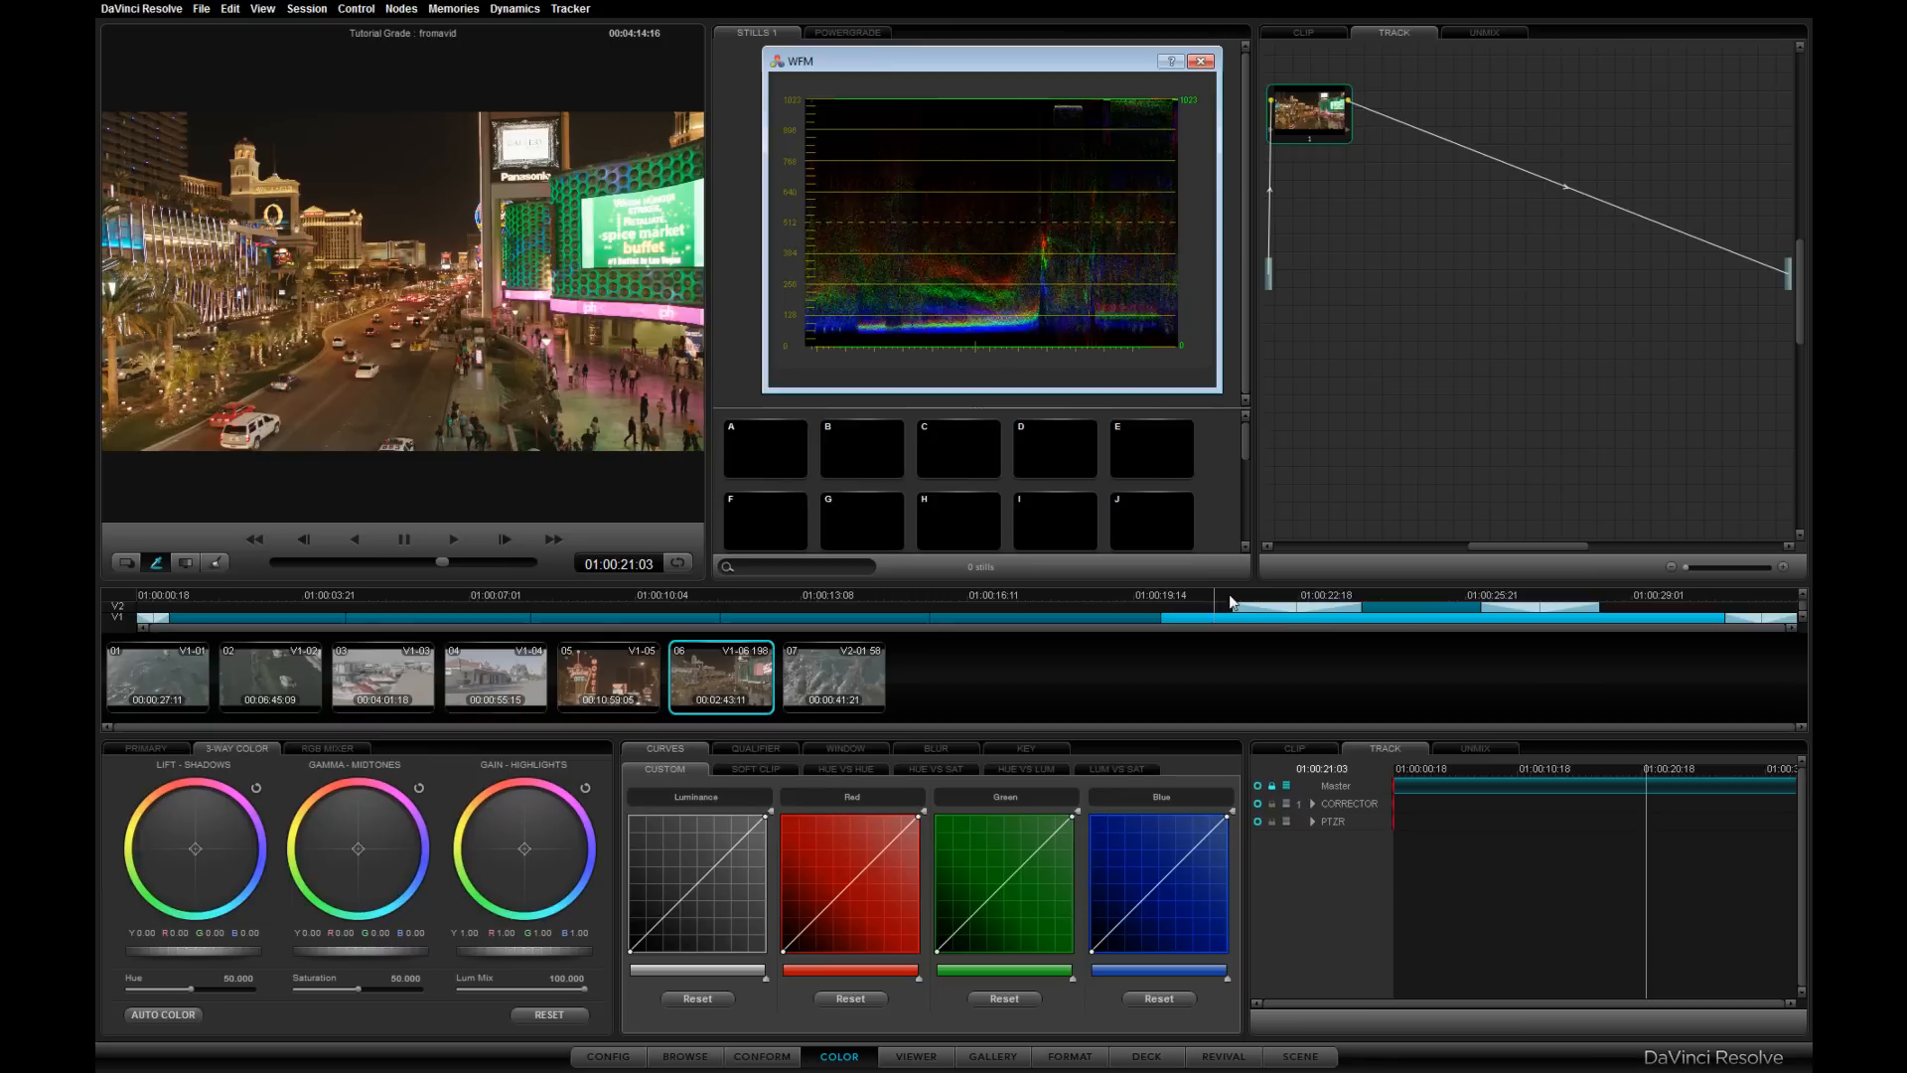
- On the fourth clip, lower the master gamma to -0.08 and the master gain to 0.88
{"action": "left_click", "coordinate": [723, 608]}
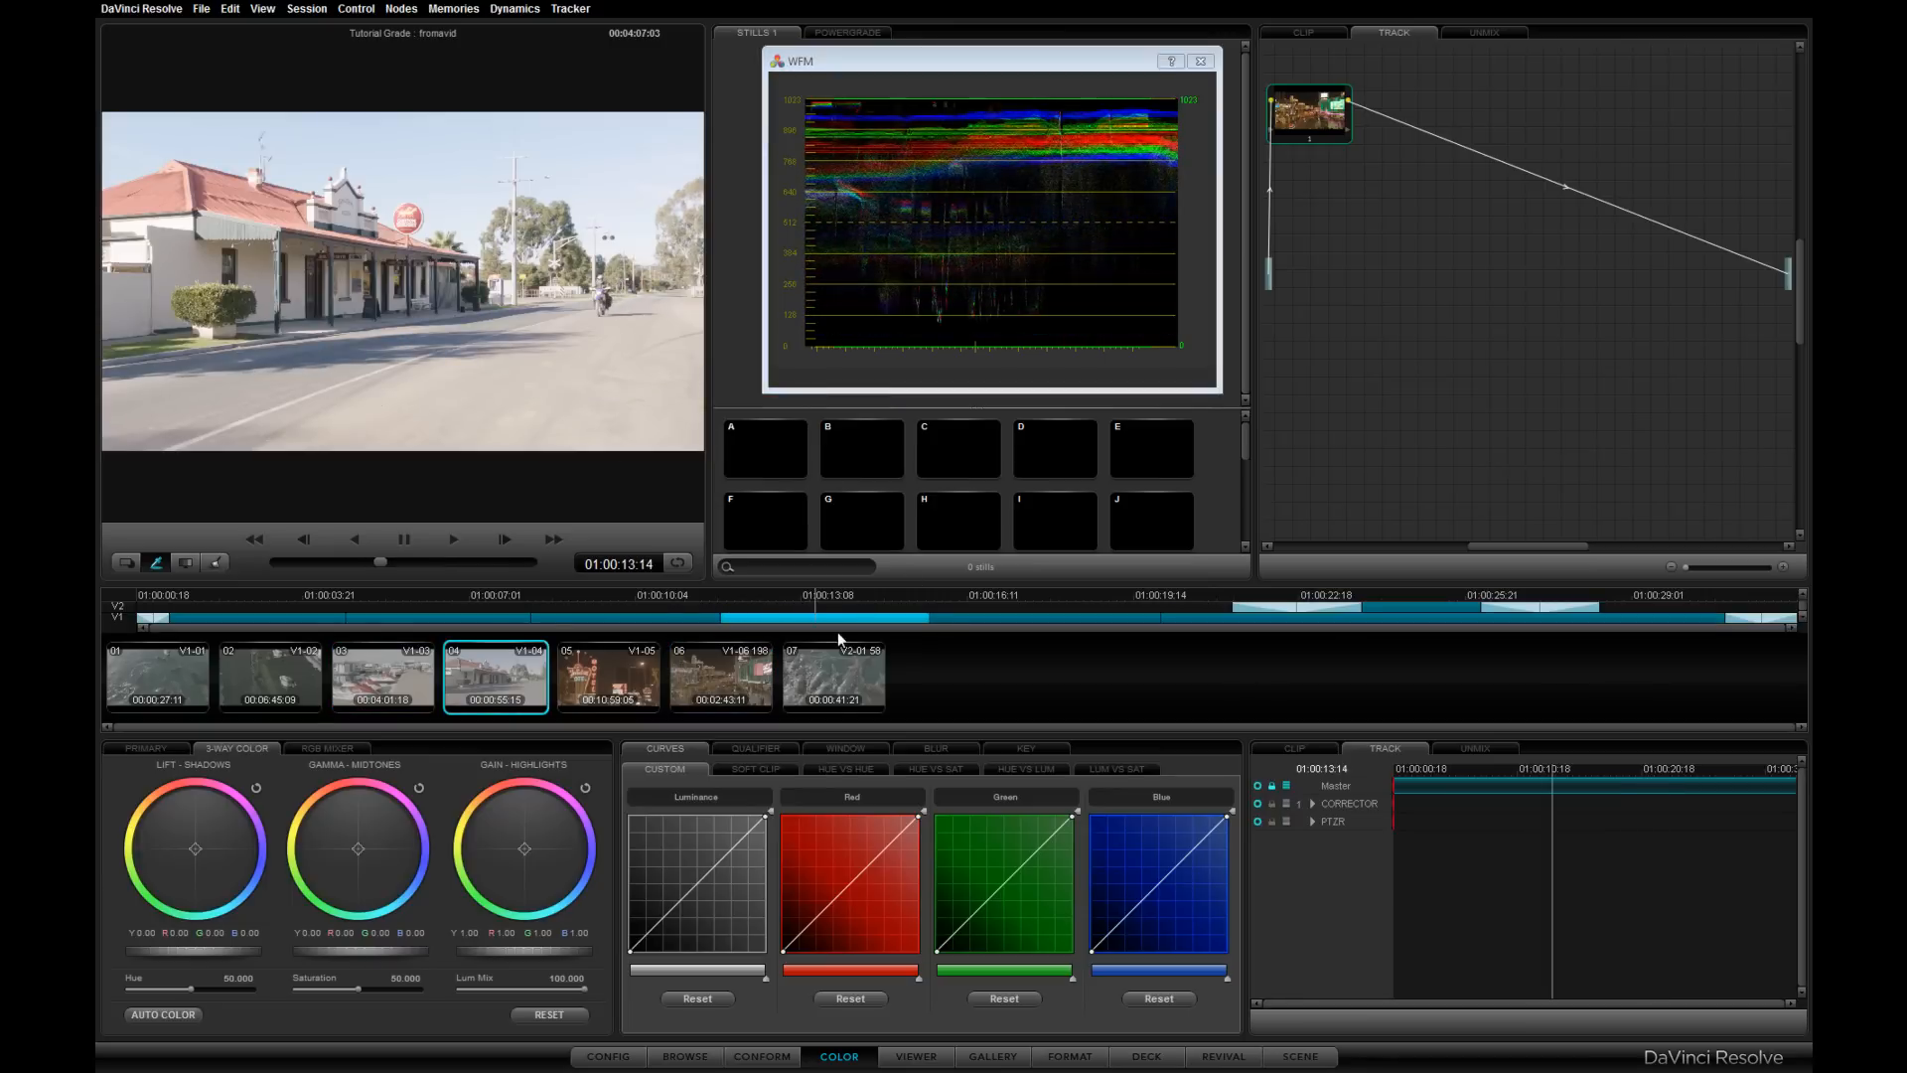
{"action": "left_click_drag", "start_coordinate": [385, 952], "coordinate": [285, 966]}
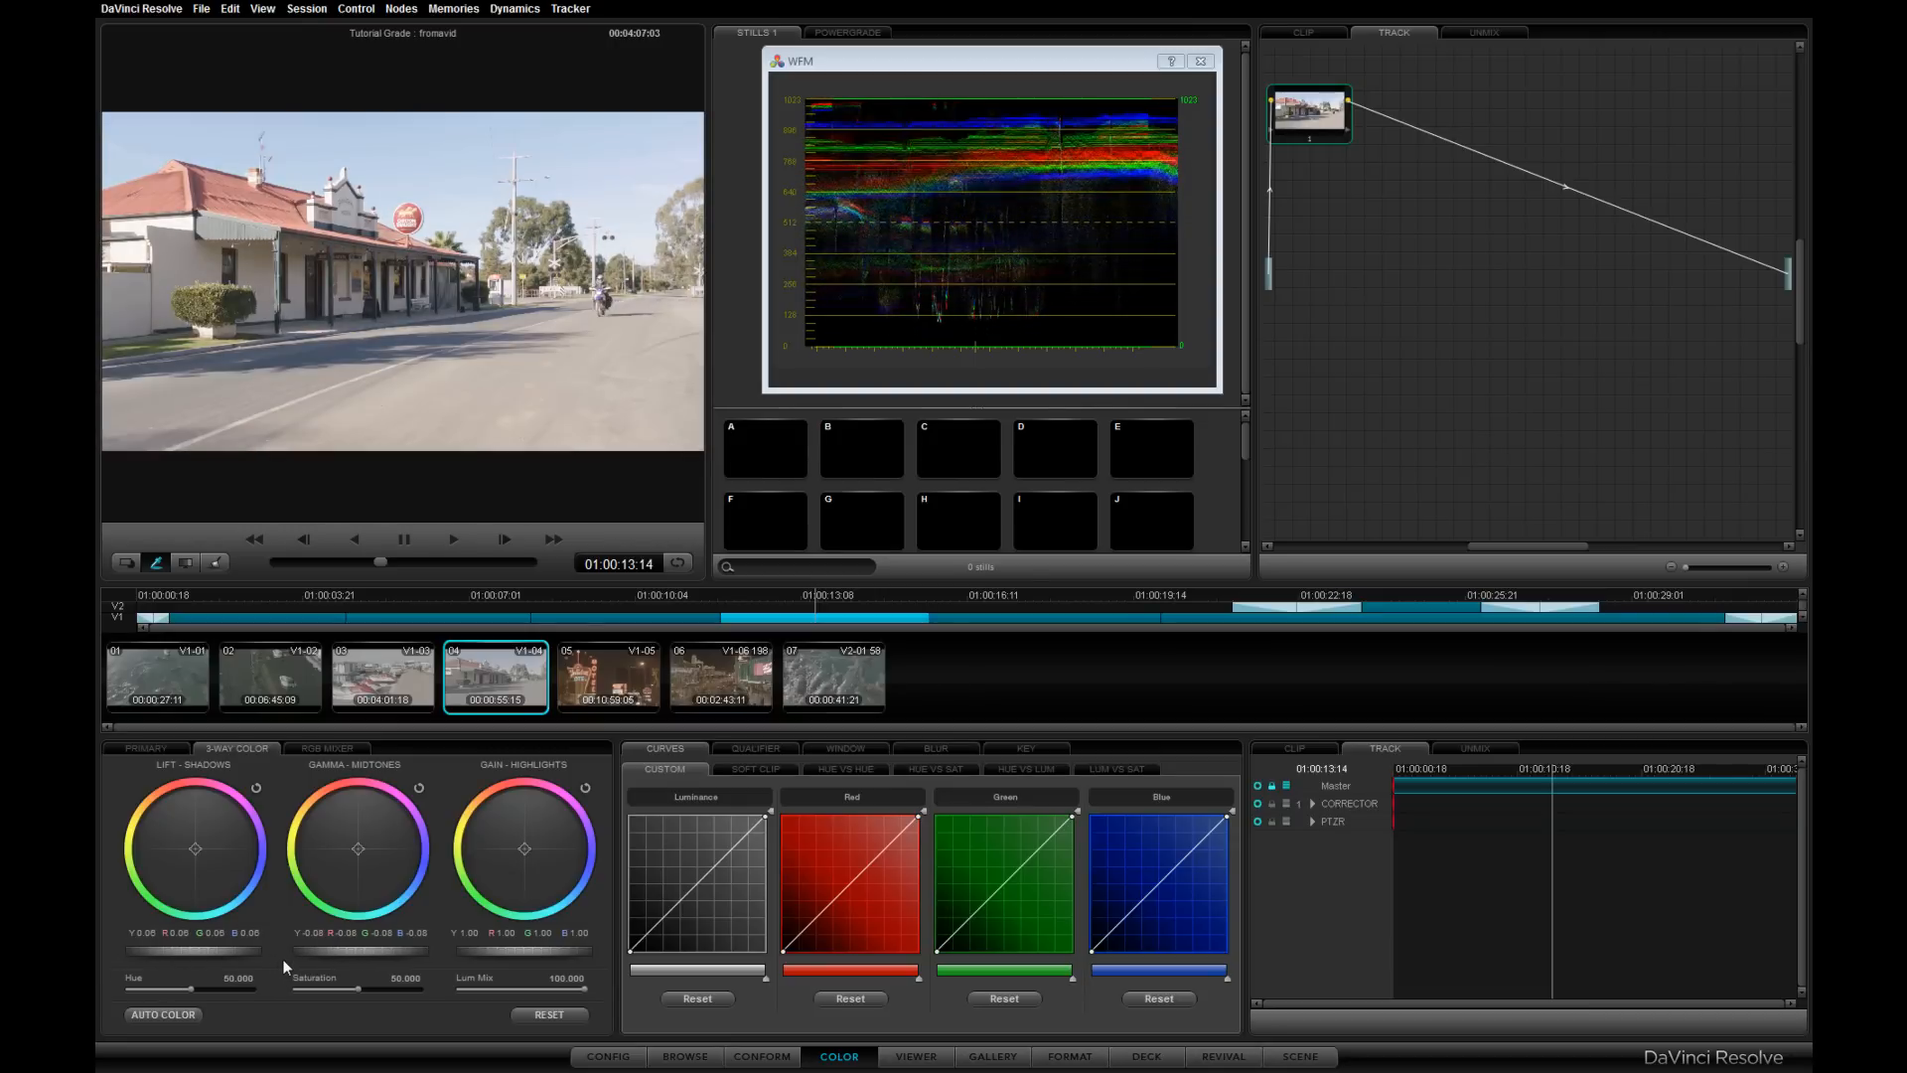
{"action": "left_click_drag", "start_coordinate": [552, 950], "coordinate": [445, 958]}
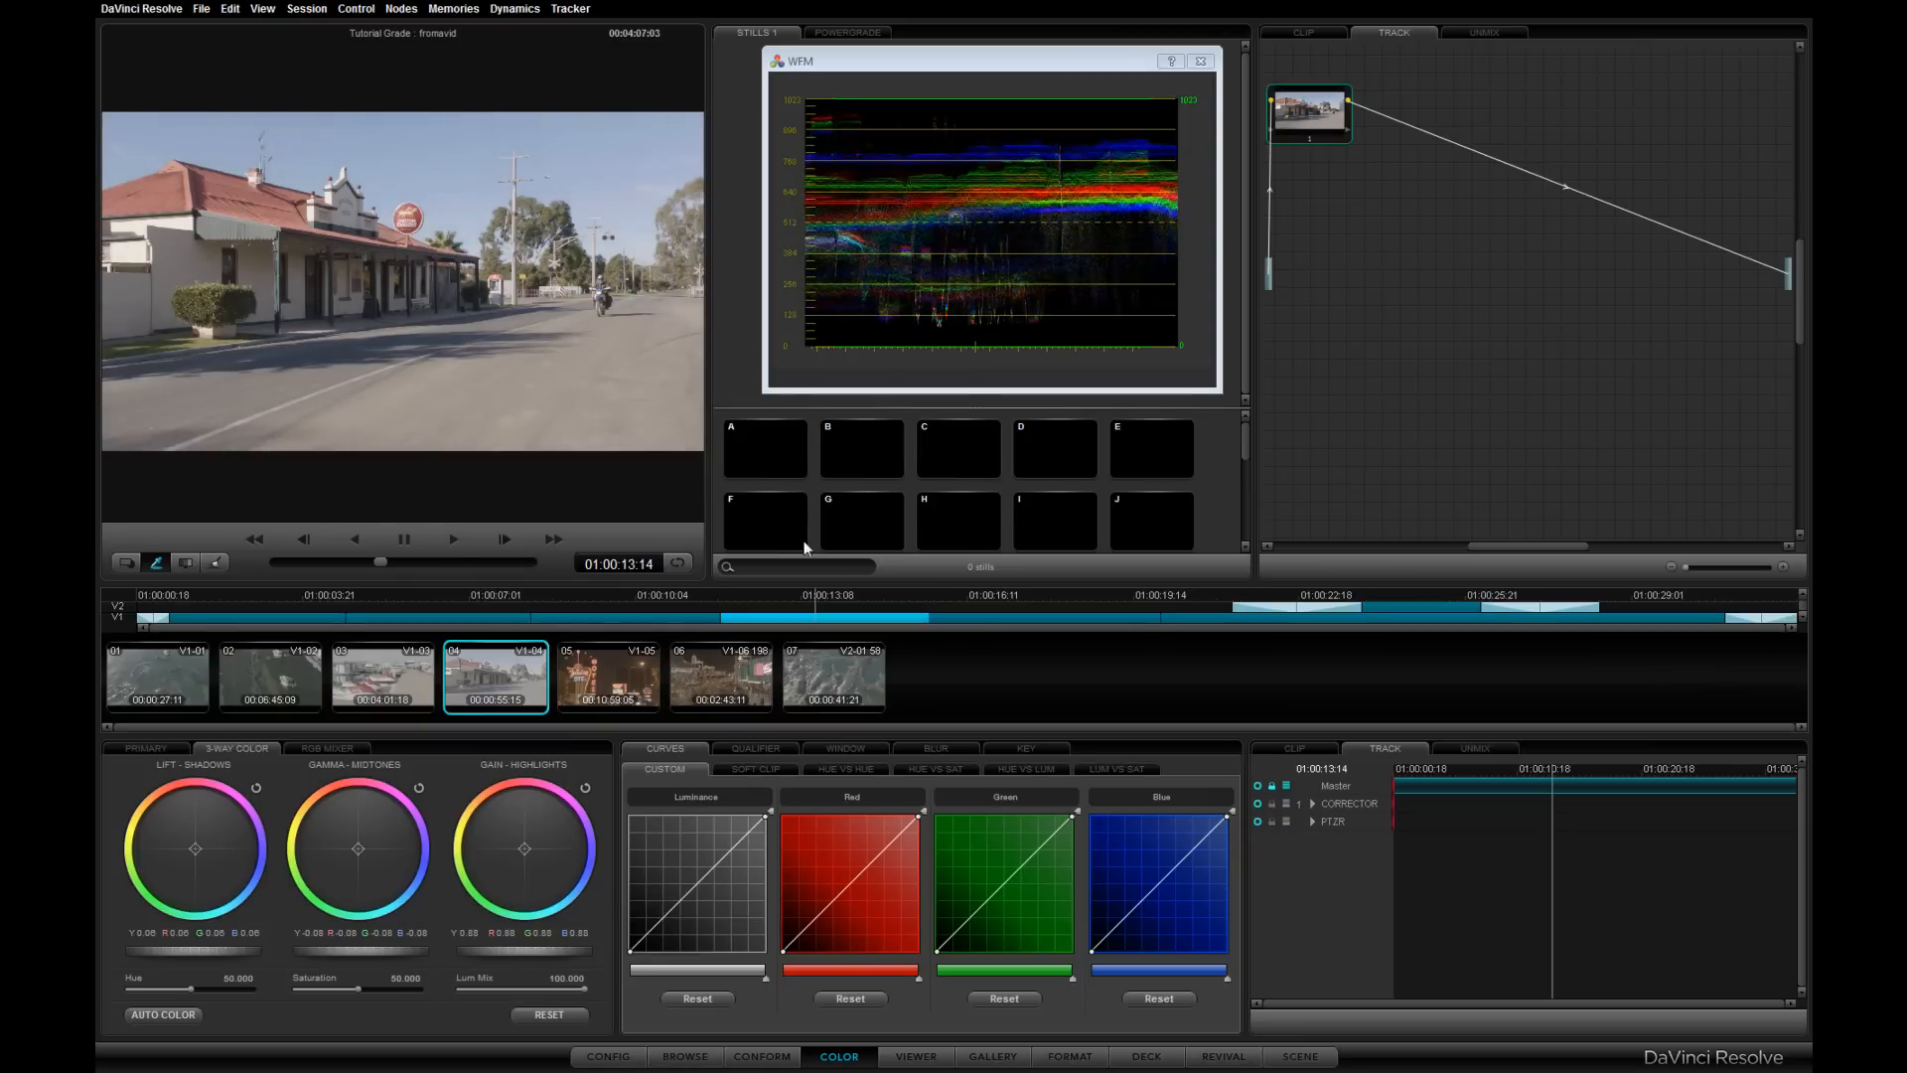
- Open the session Render dialog and set Easy Setup to Avid AAF Round-Trip
{"action": "left_click_drag", "start_coordinate": [552, 598], "coordinate": [658, 603]}
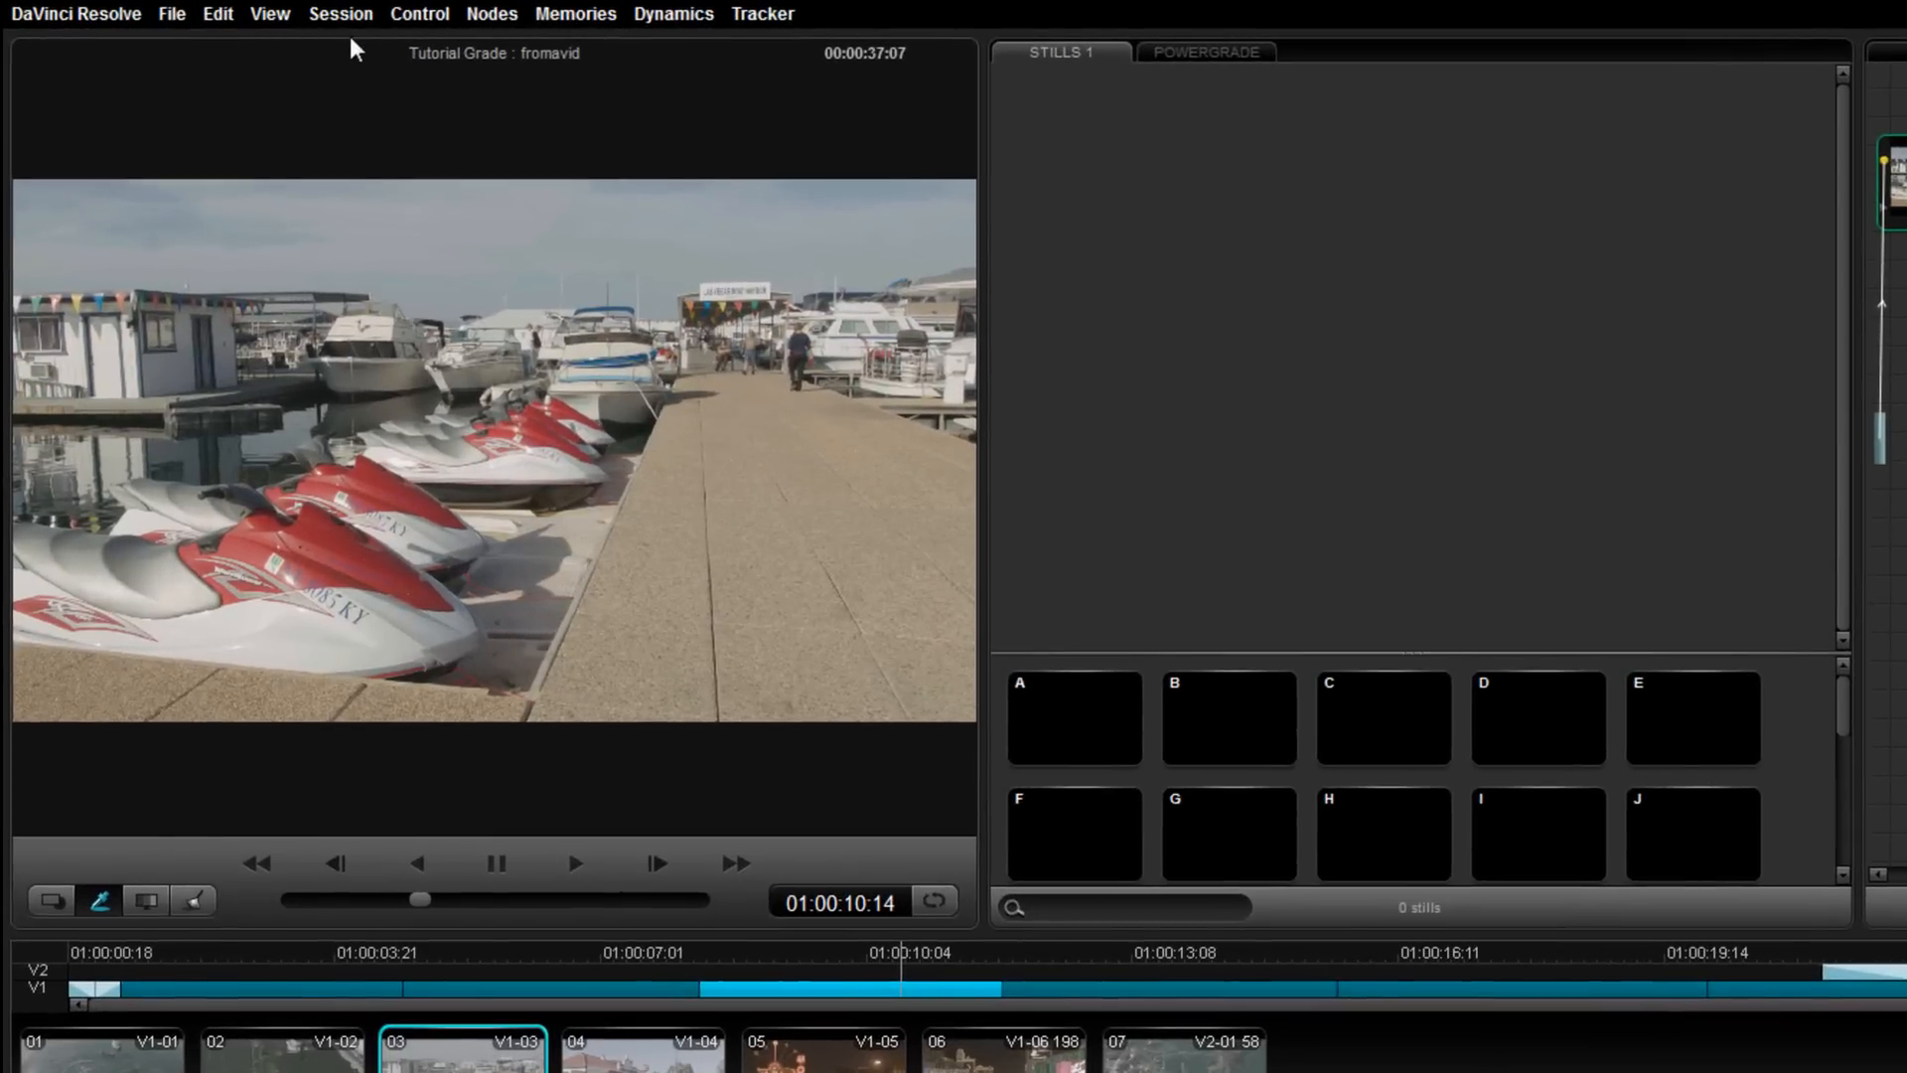
{"action": "left_click", "coordinate": [338, 13]}
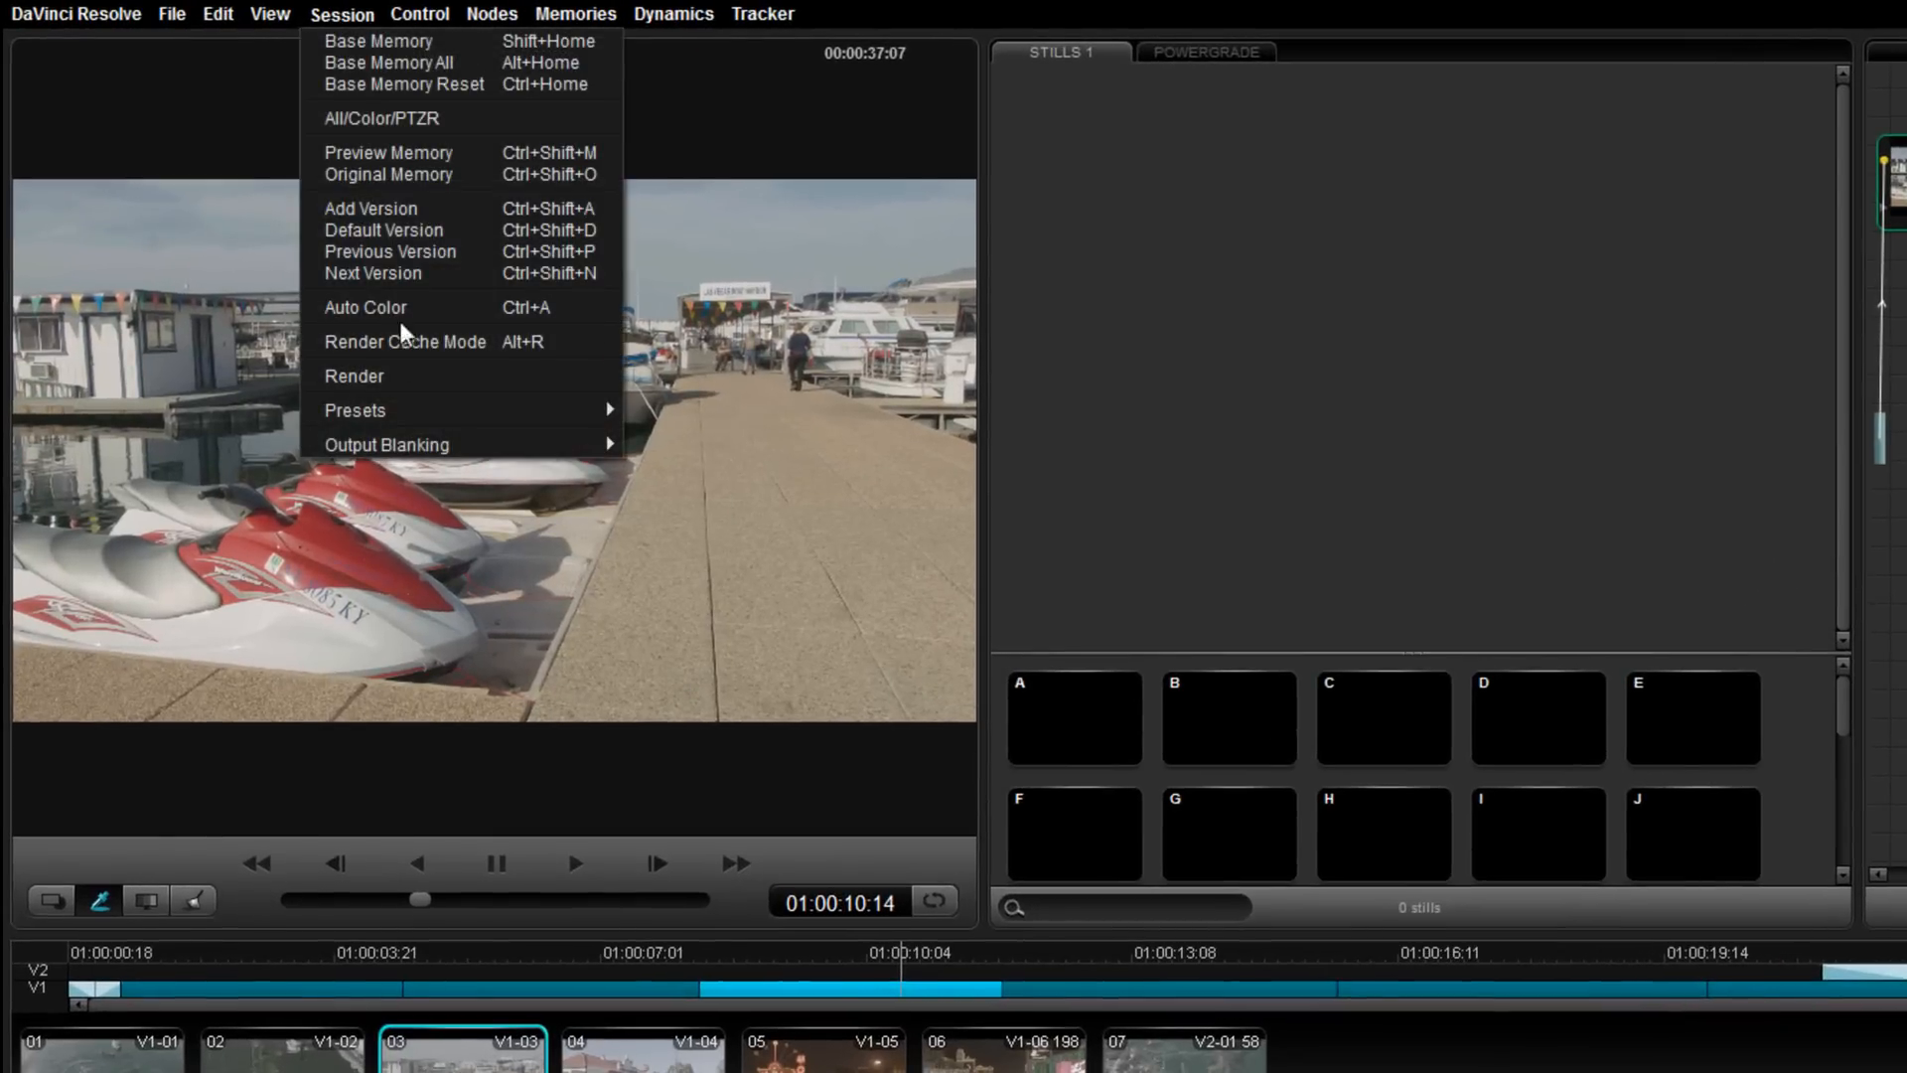
{"action": "left_click", "coordinate": [383, 377]}
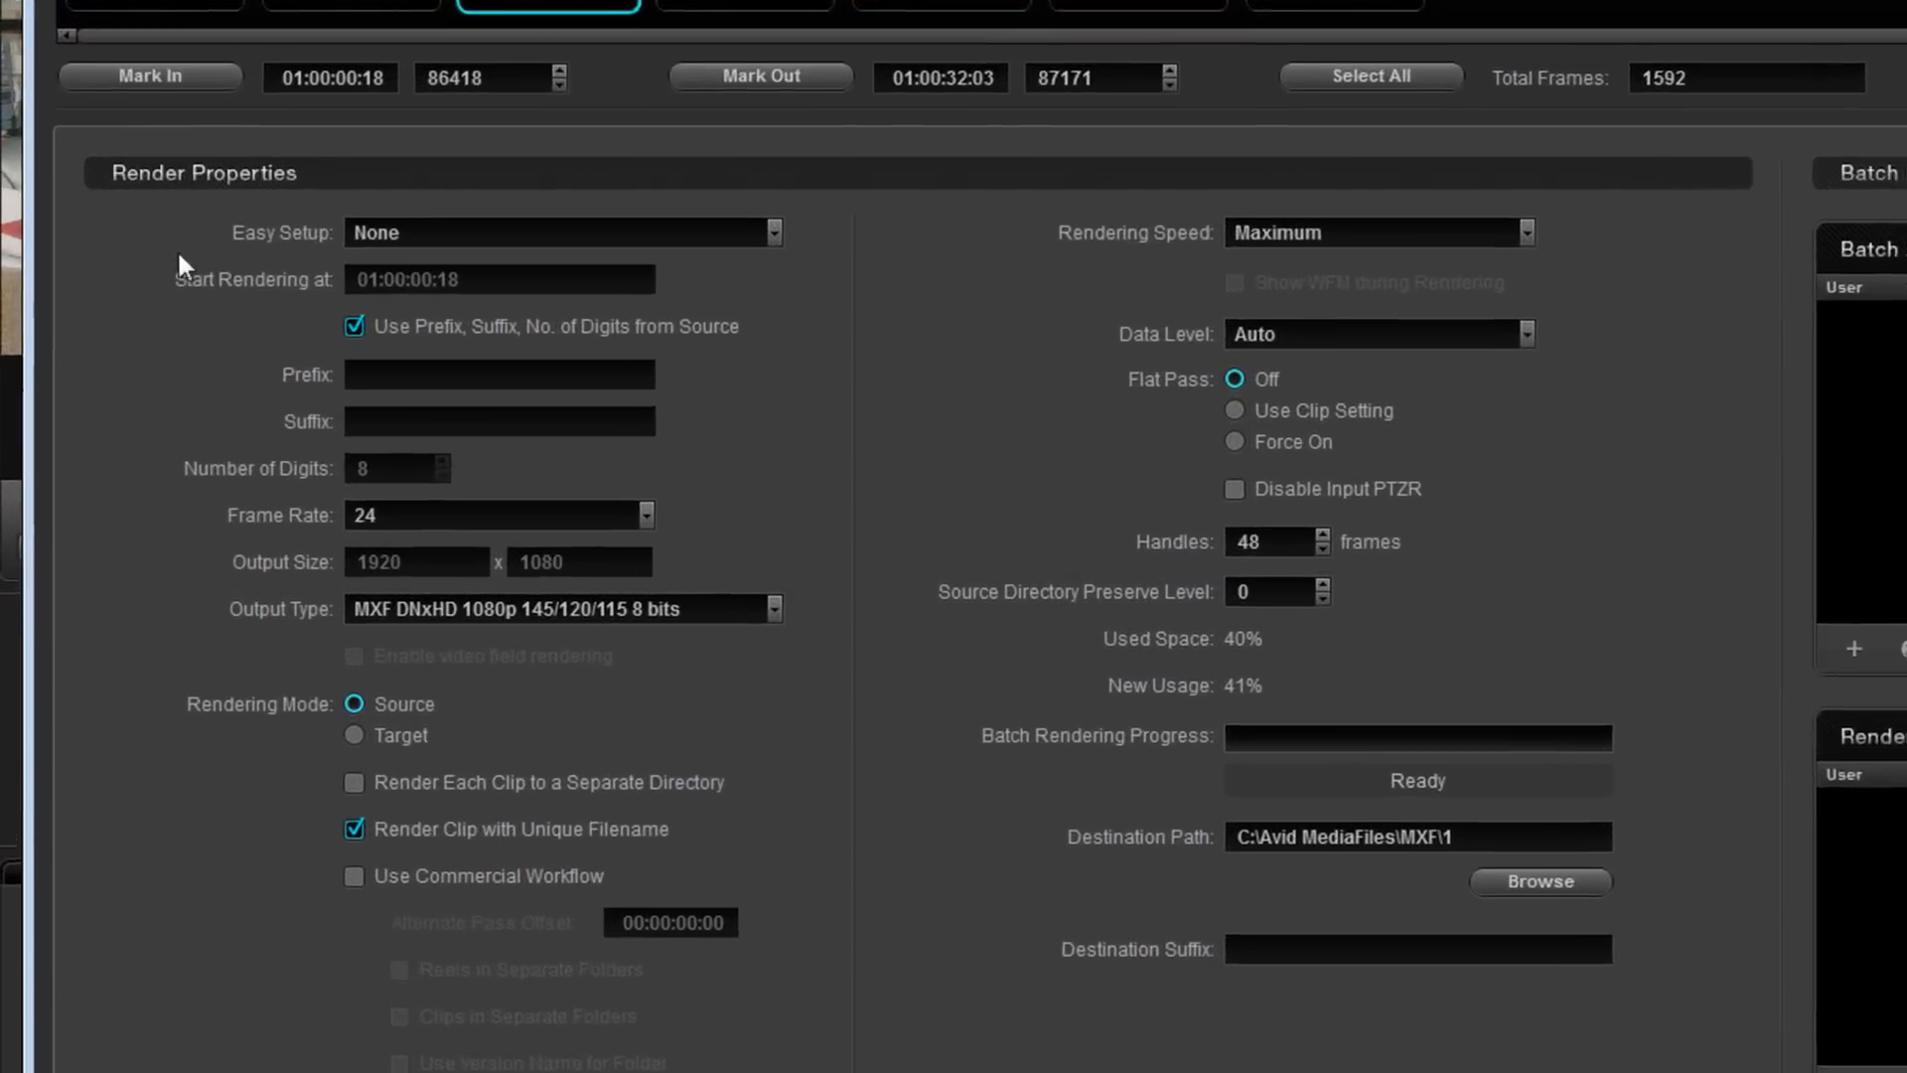
{"action": "left_click", "coordinate": [413, 233]}
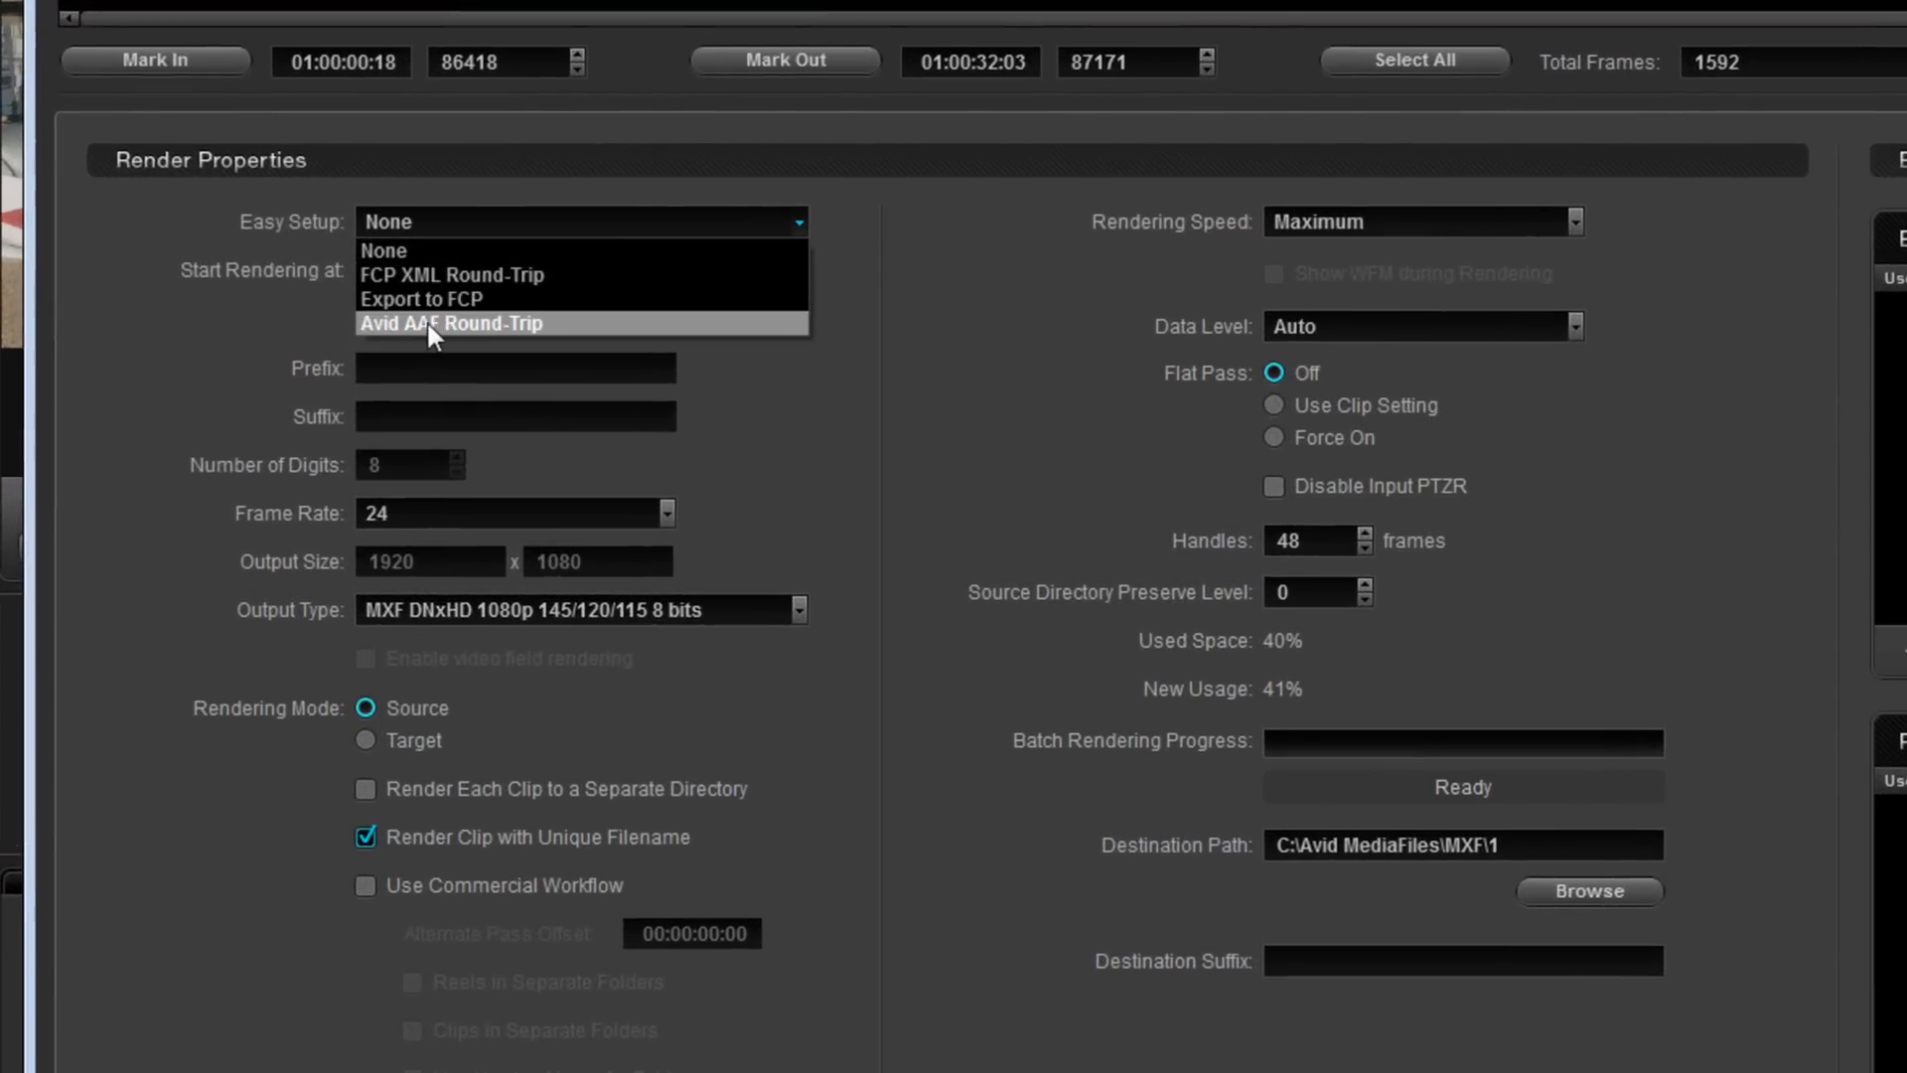
{"action": "left_click", "coordinate": [544, 323]}
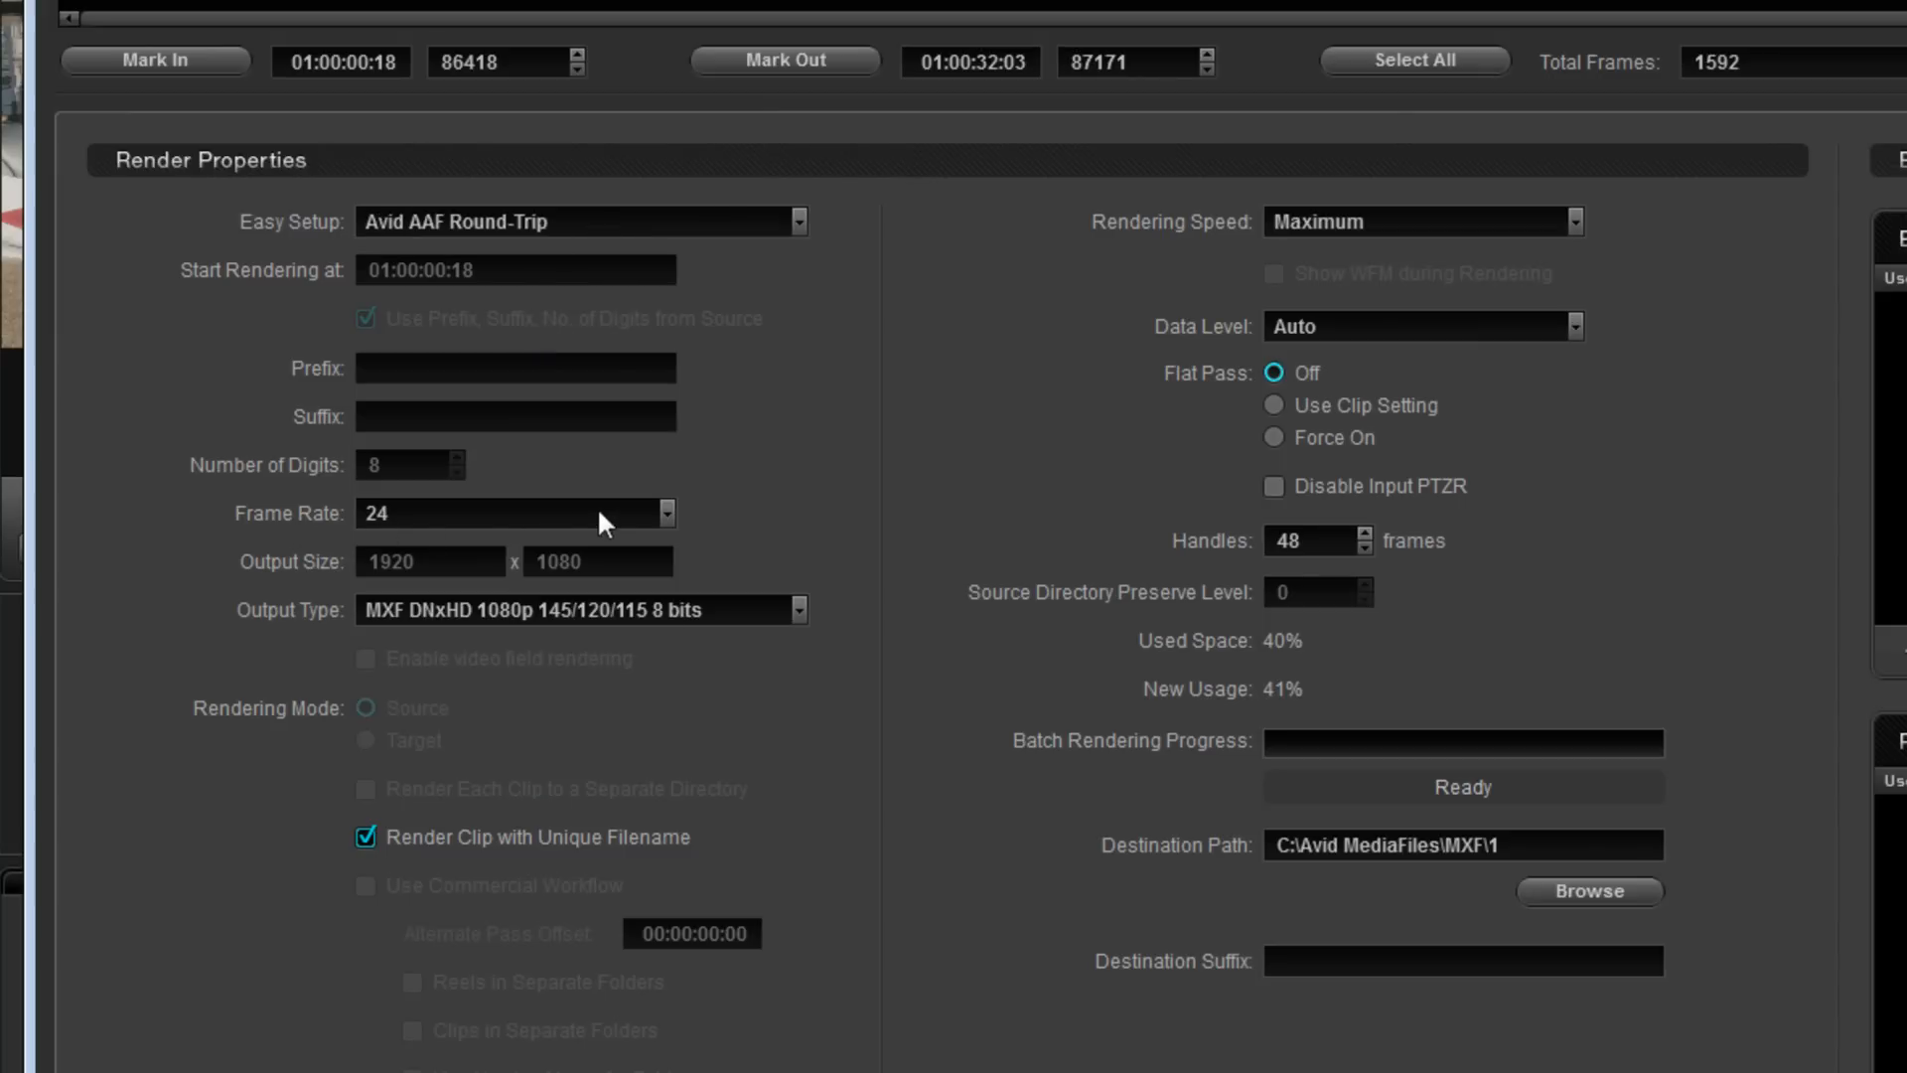
- Choose MXF DNxHD 1080p 145/120/115 8 bits as the output type and select the 48-frame handles value
{"action": "left_click", "coordinate": [586, 618]}
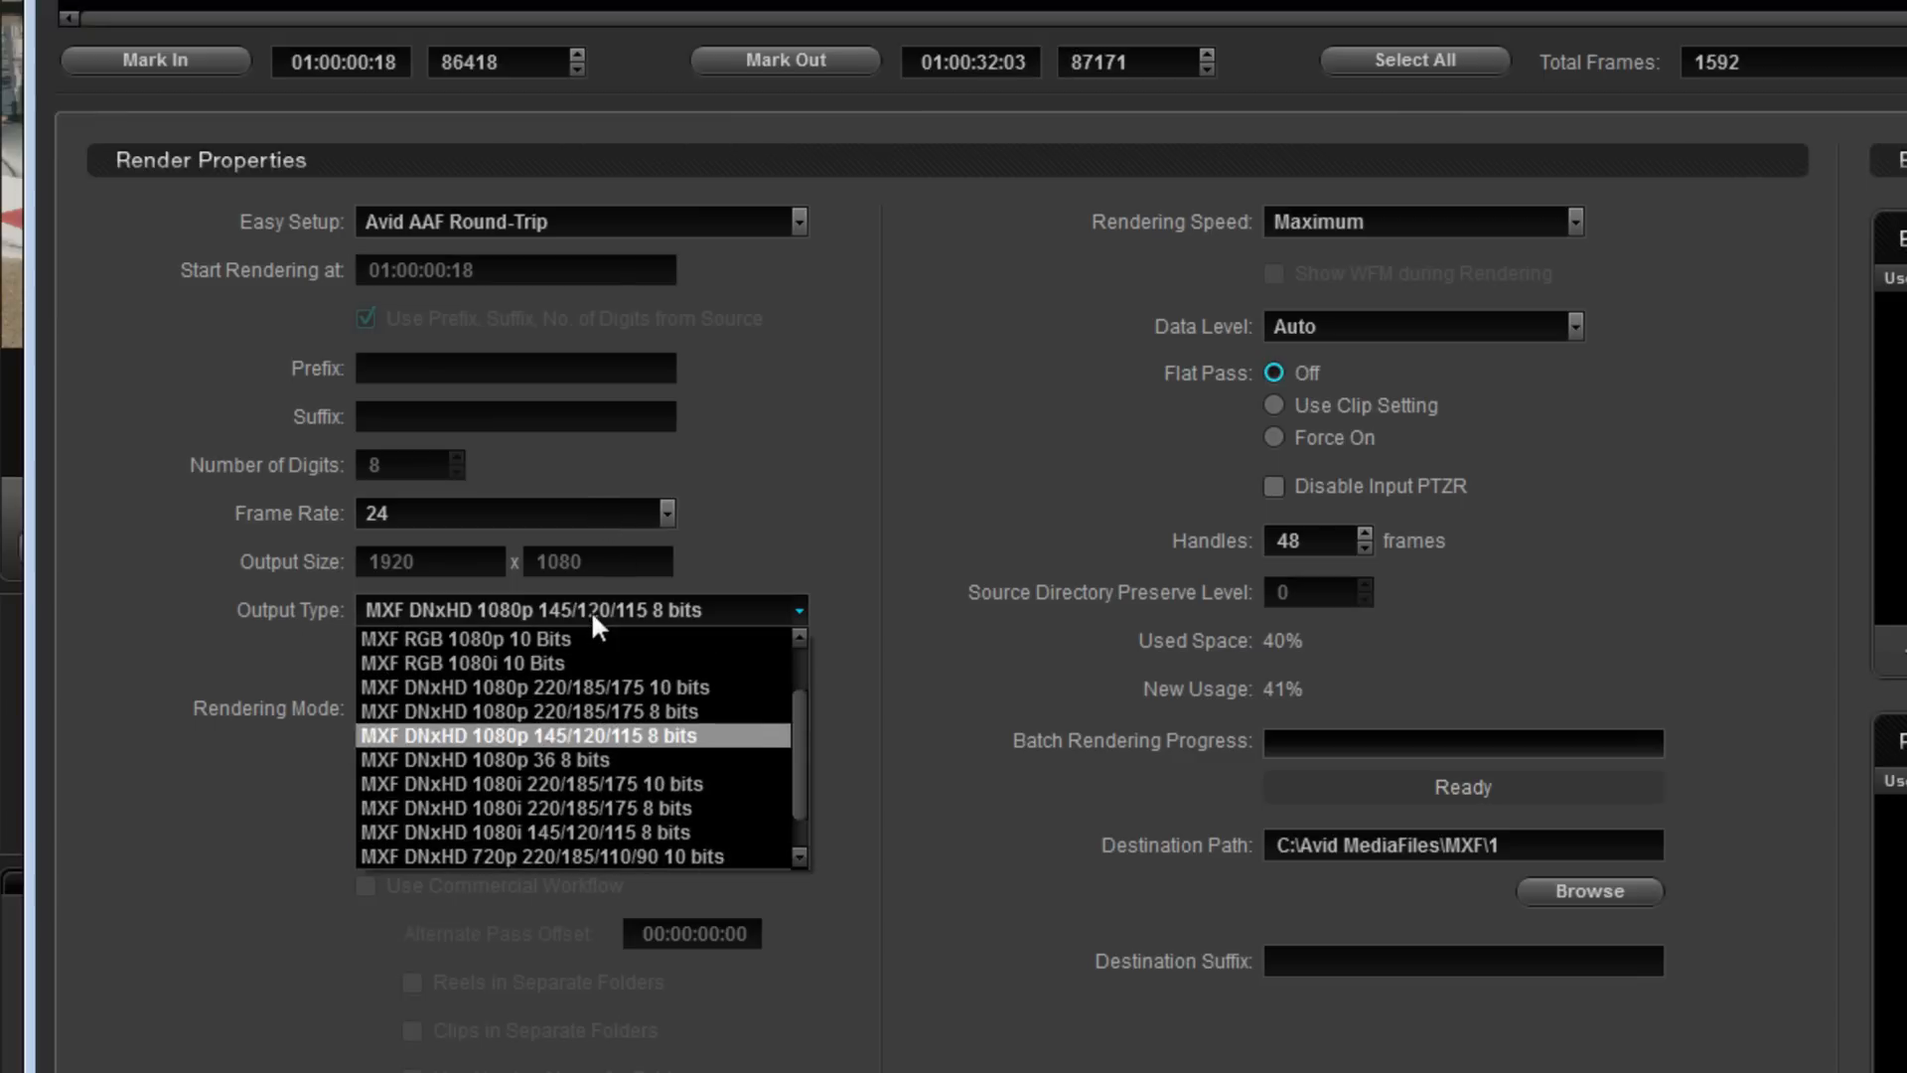
{"action": "left_click", "coordinate": [677, 739]}
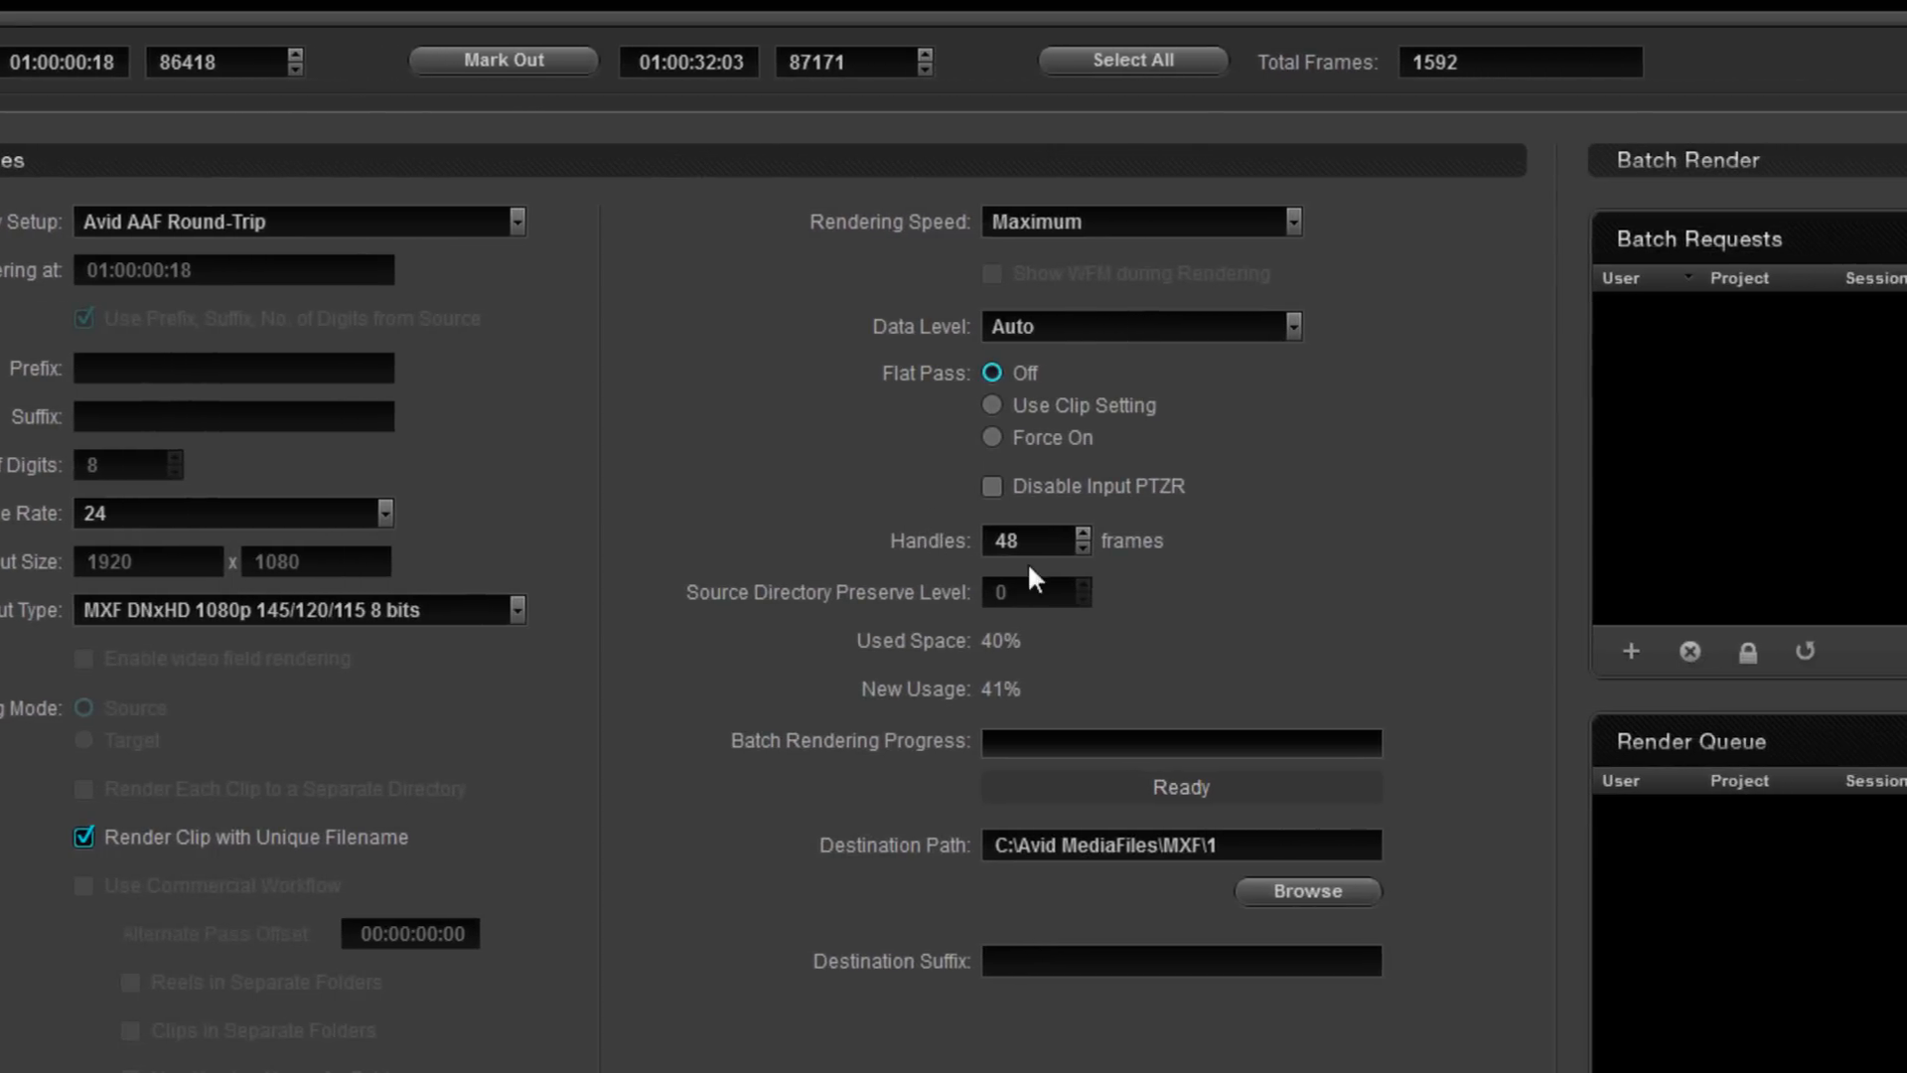
{"action": "left_click", "coordinate": [1033, 542]}
{"action": "double_click", "coordinate": [1005, 548]}
- Browse to set the destination path to C:\Avid MediaFiles\MXF\1
{"action": "left_click", "coordinate": [1293, 882]}
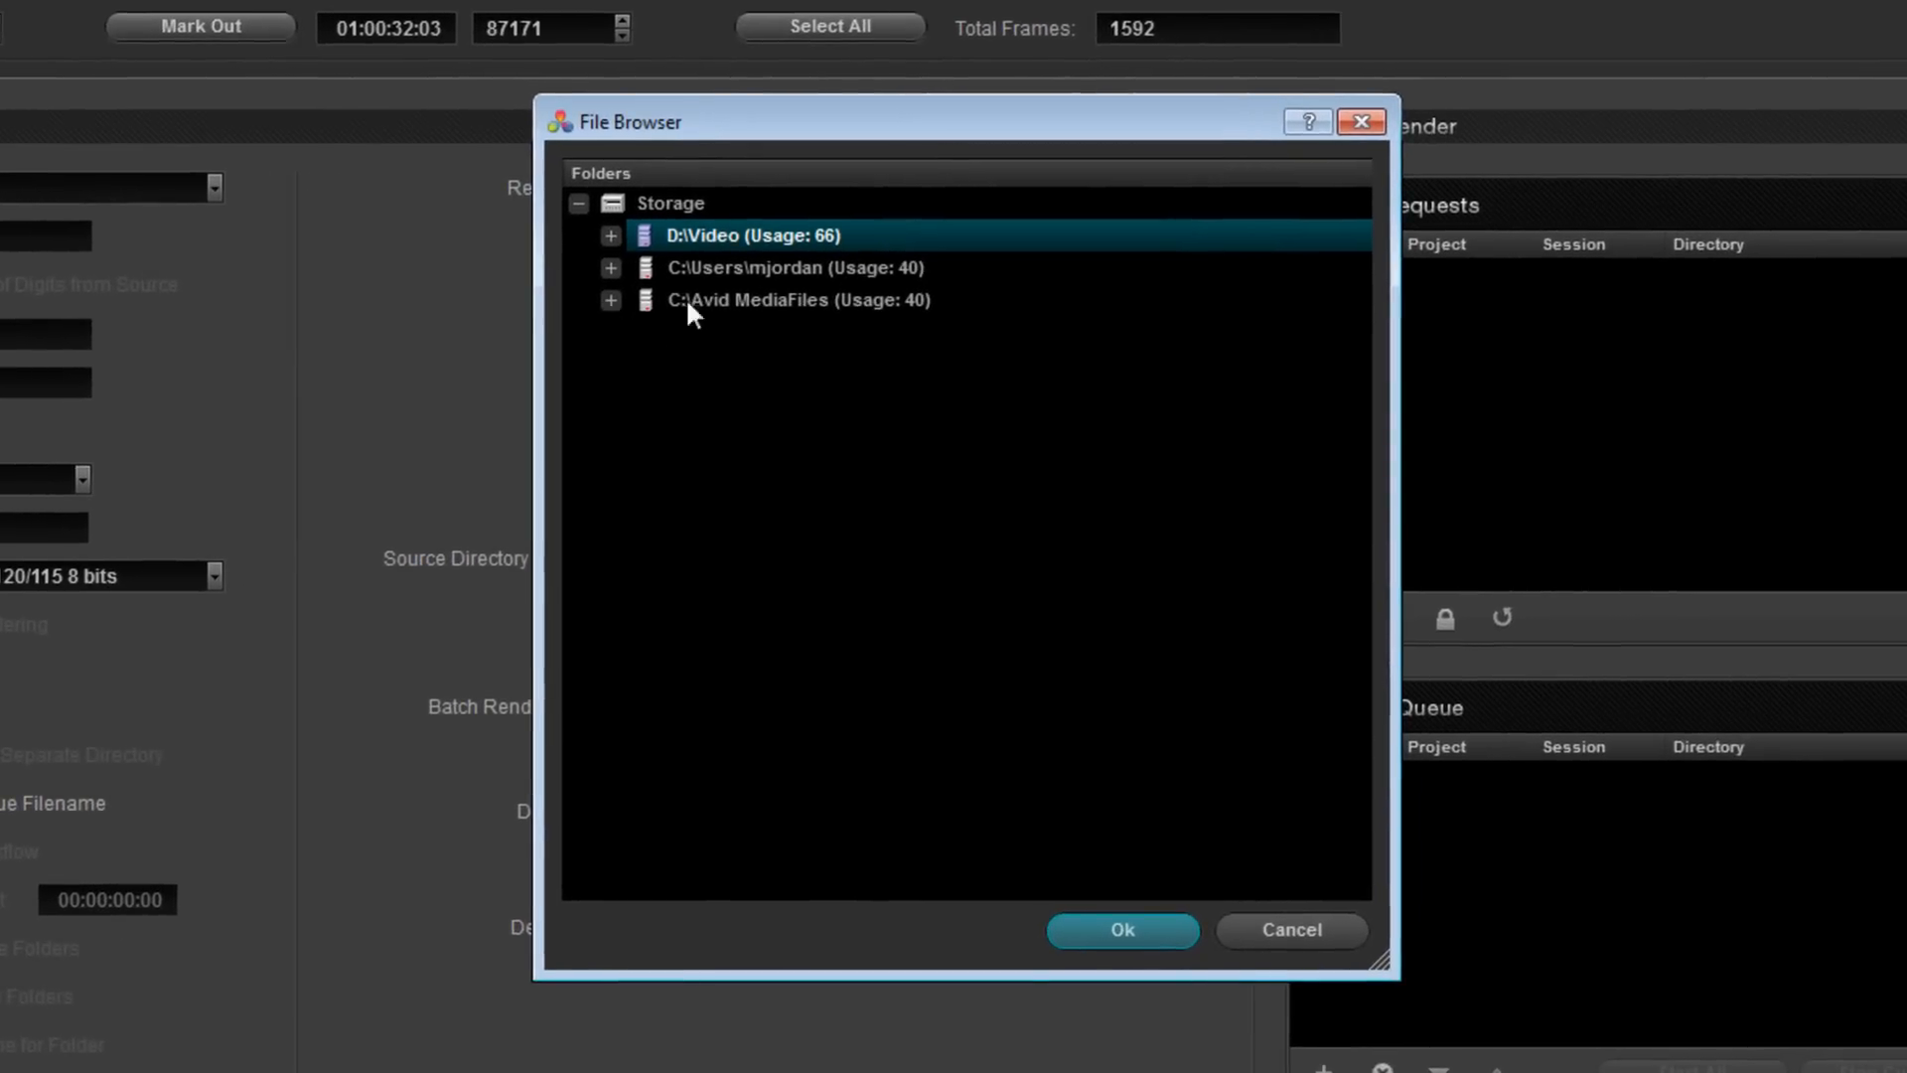
{"action": "left_click", "coordinate": [688, 301]}
{"action": "left_click", "coordinate": [610, 300]}
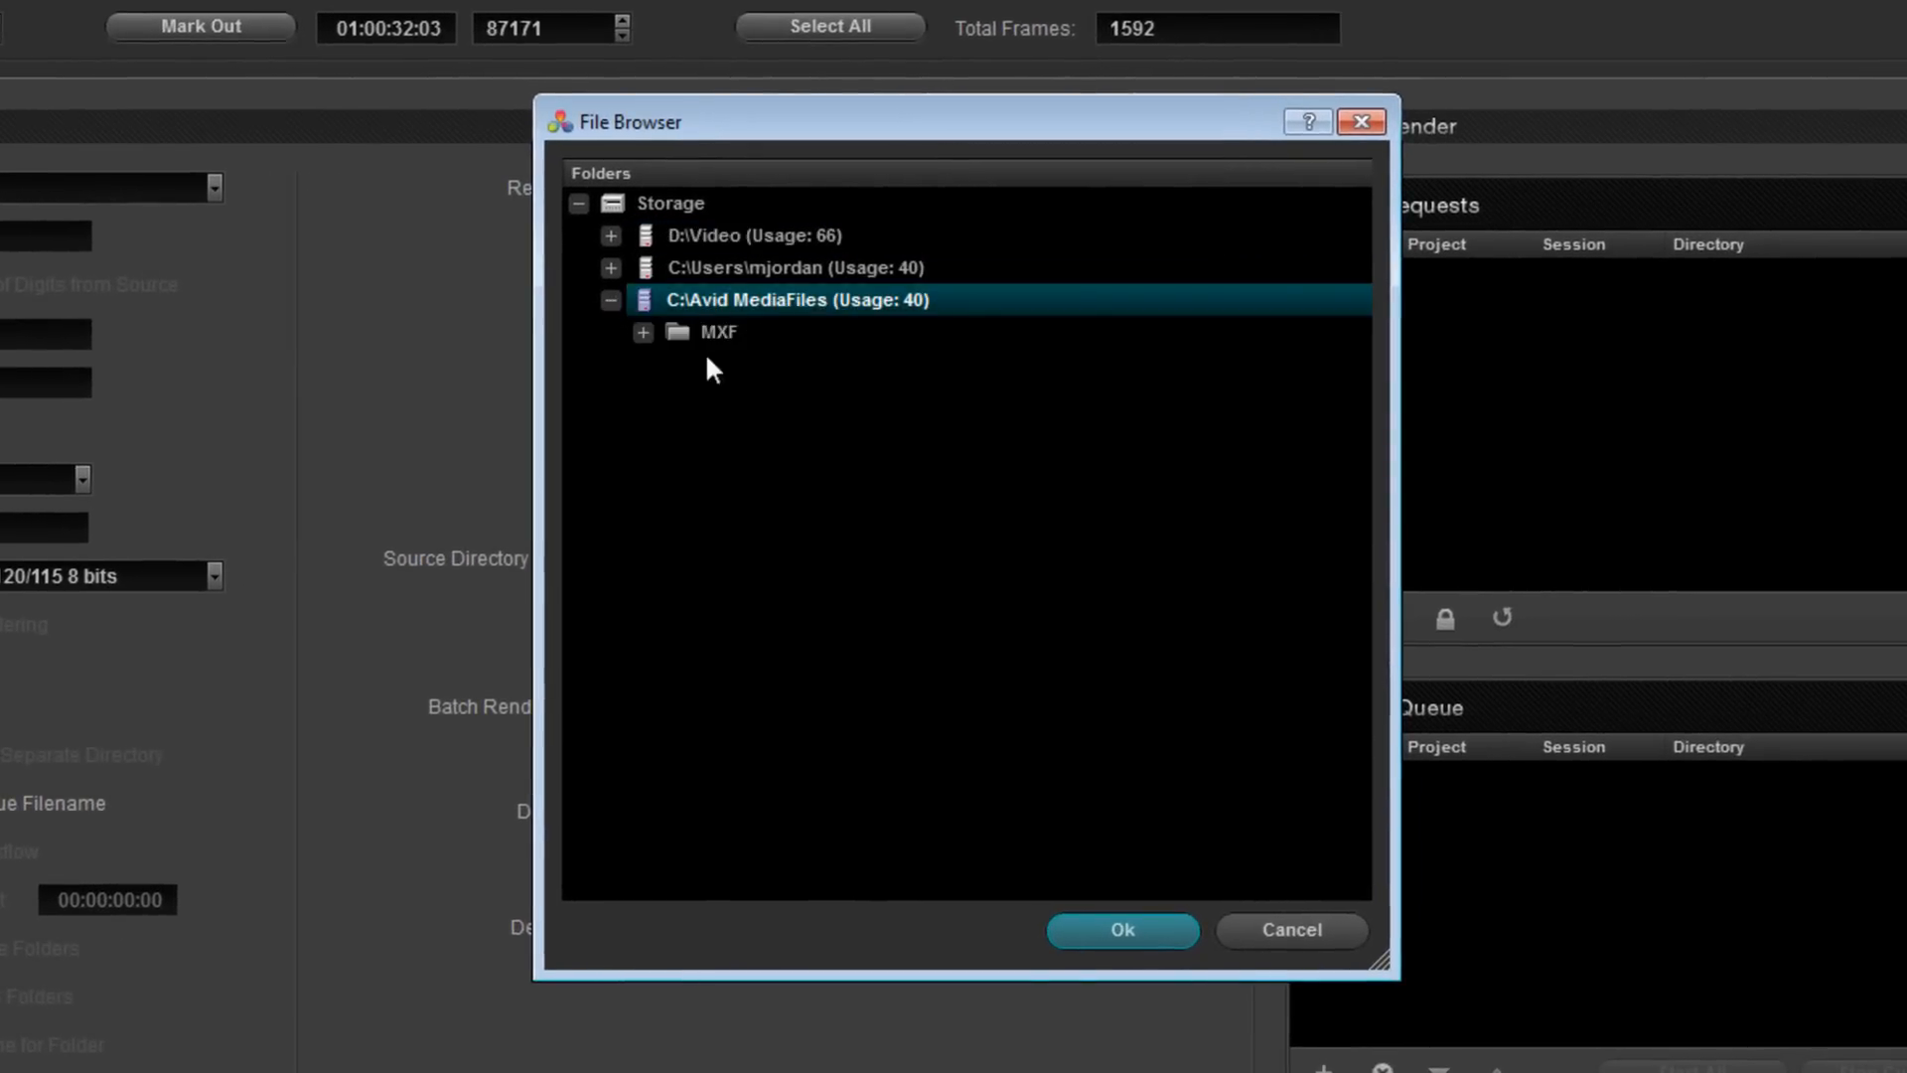
{"action": "left_click", "coordinate": [642, 332]}
{"action": "left_click", "coordinate": [717, 329]}
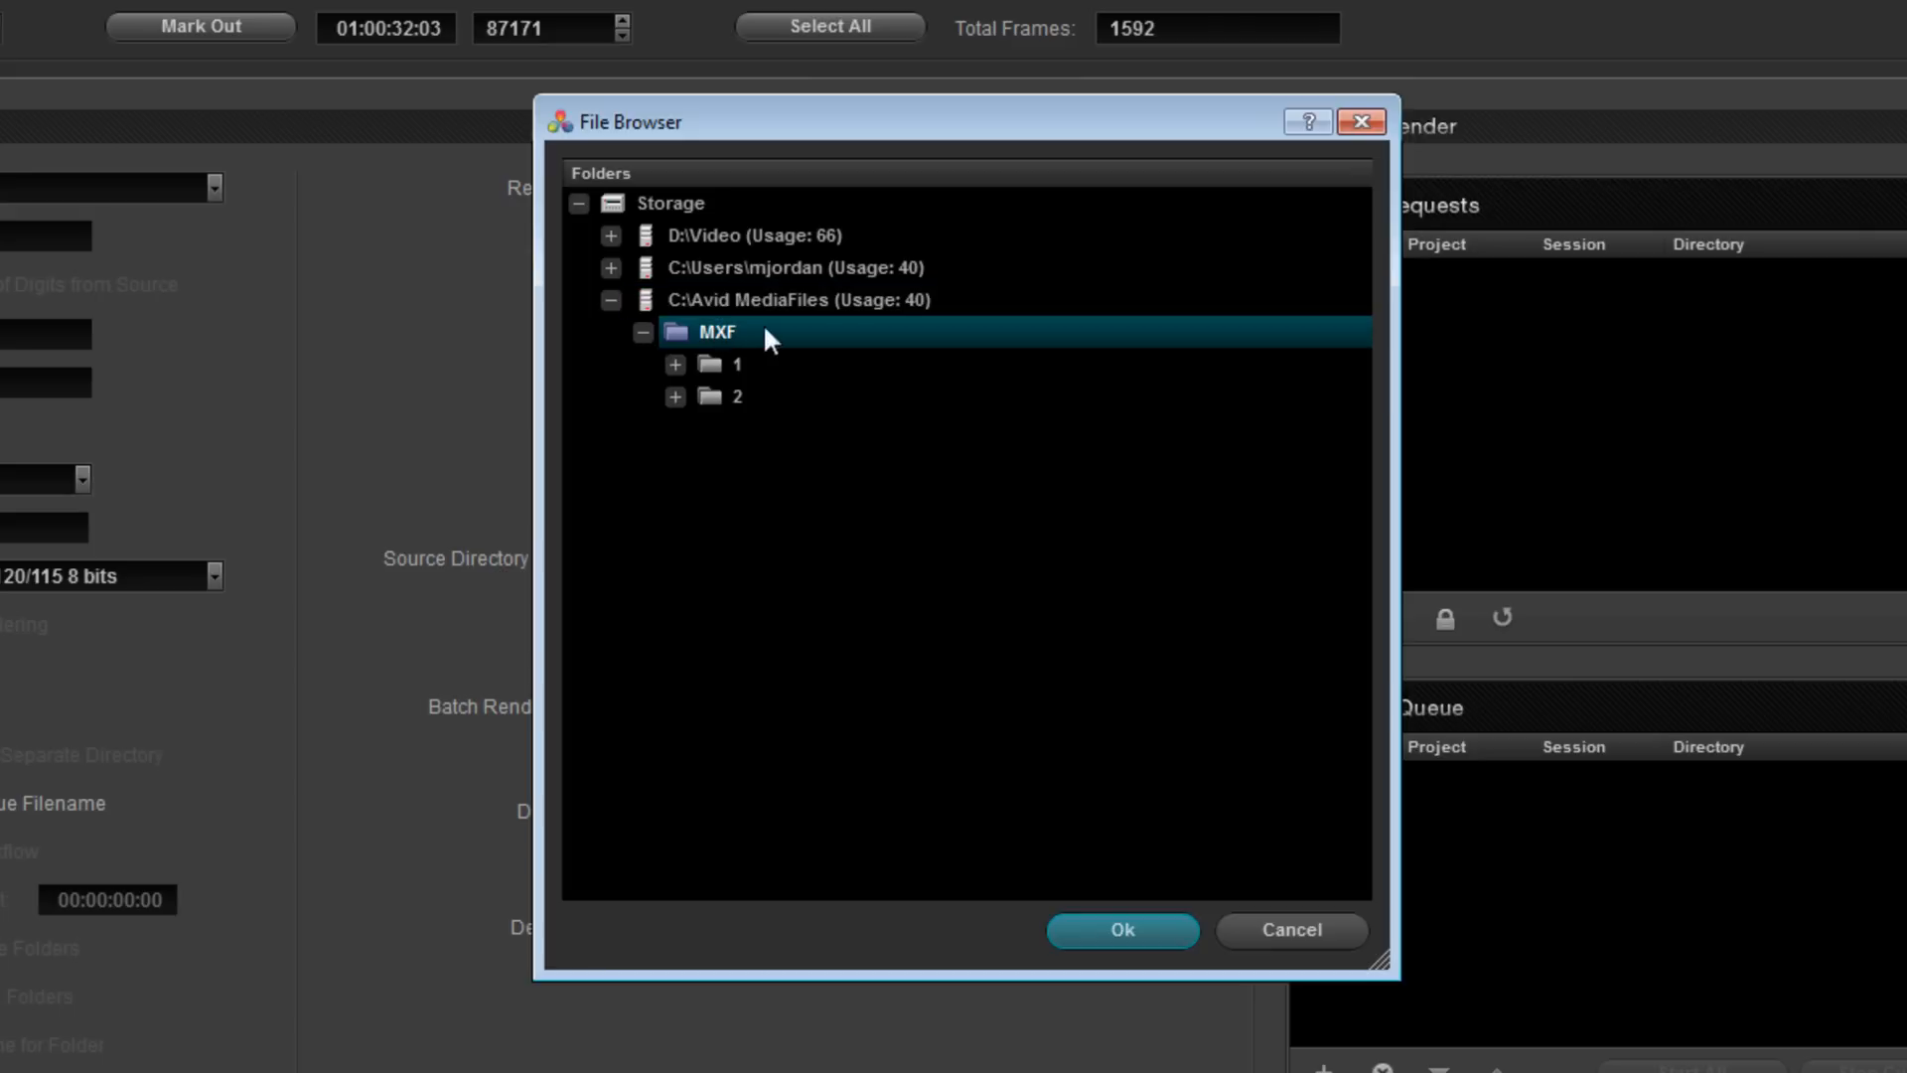
{"action": "left_click", "coordinate": [731, 366]}
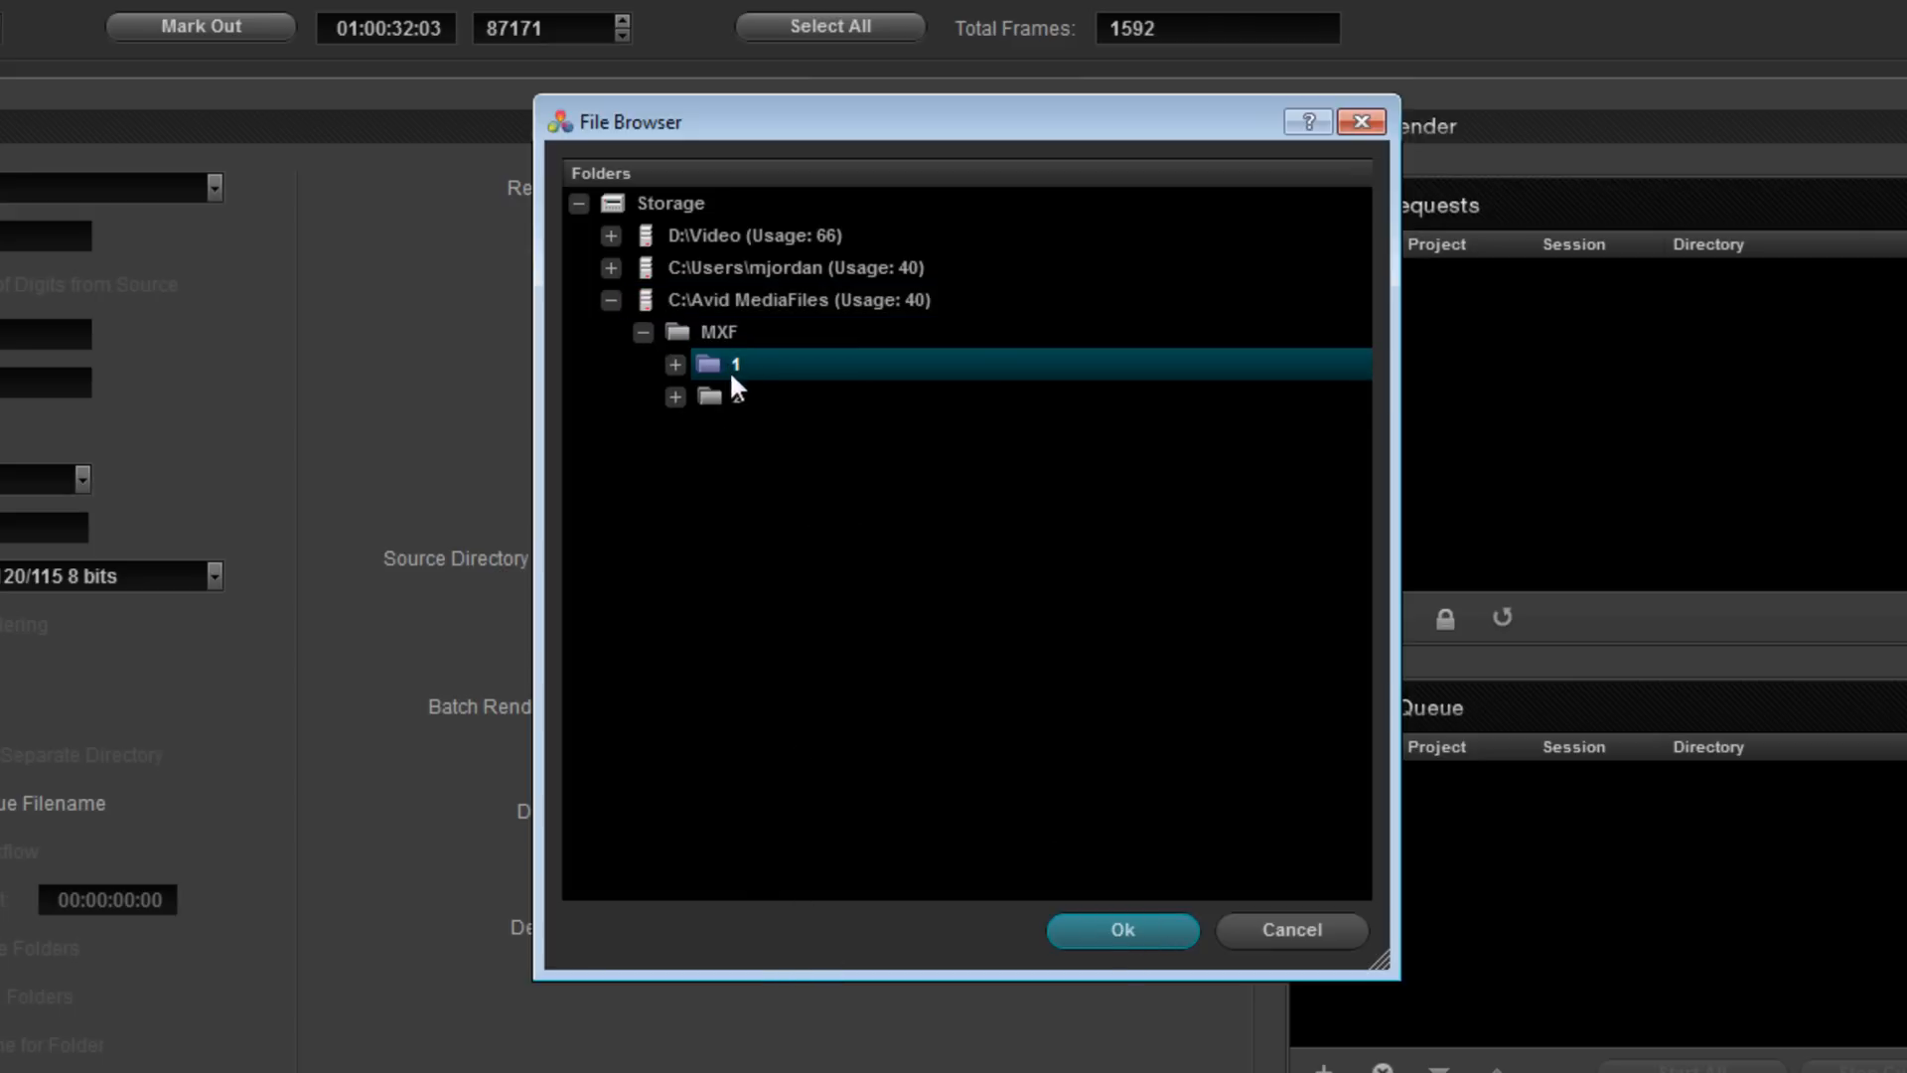
{"action": "left_click", "coordinate": [1121, 934]}
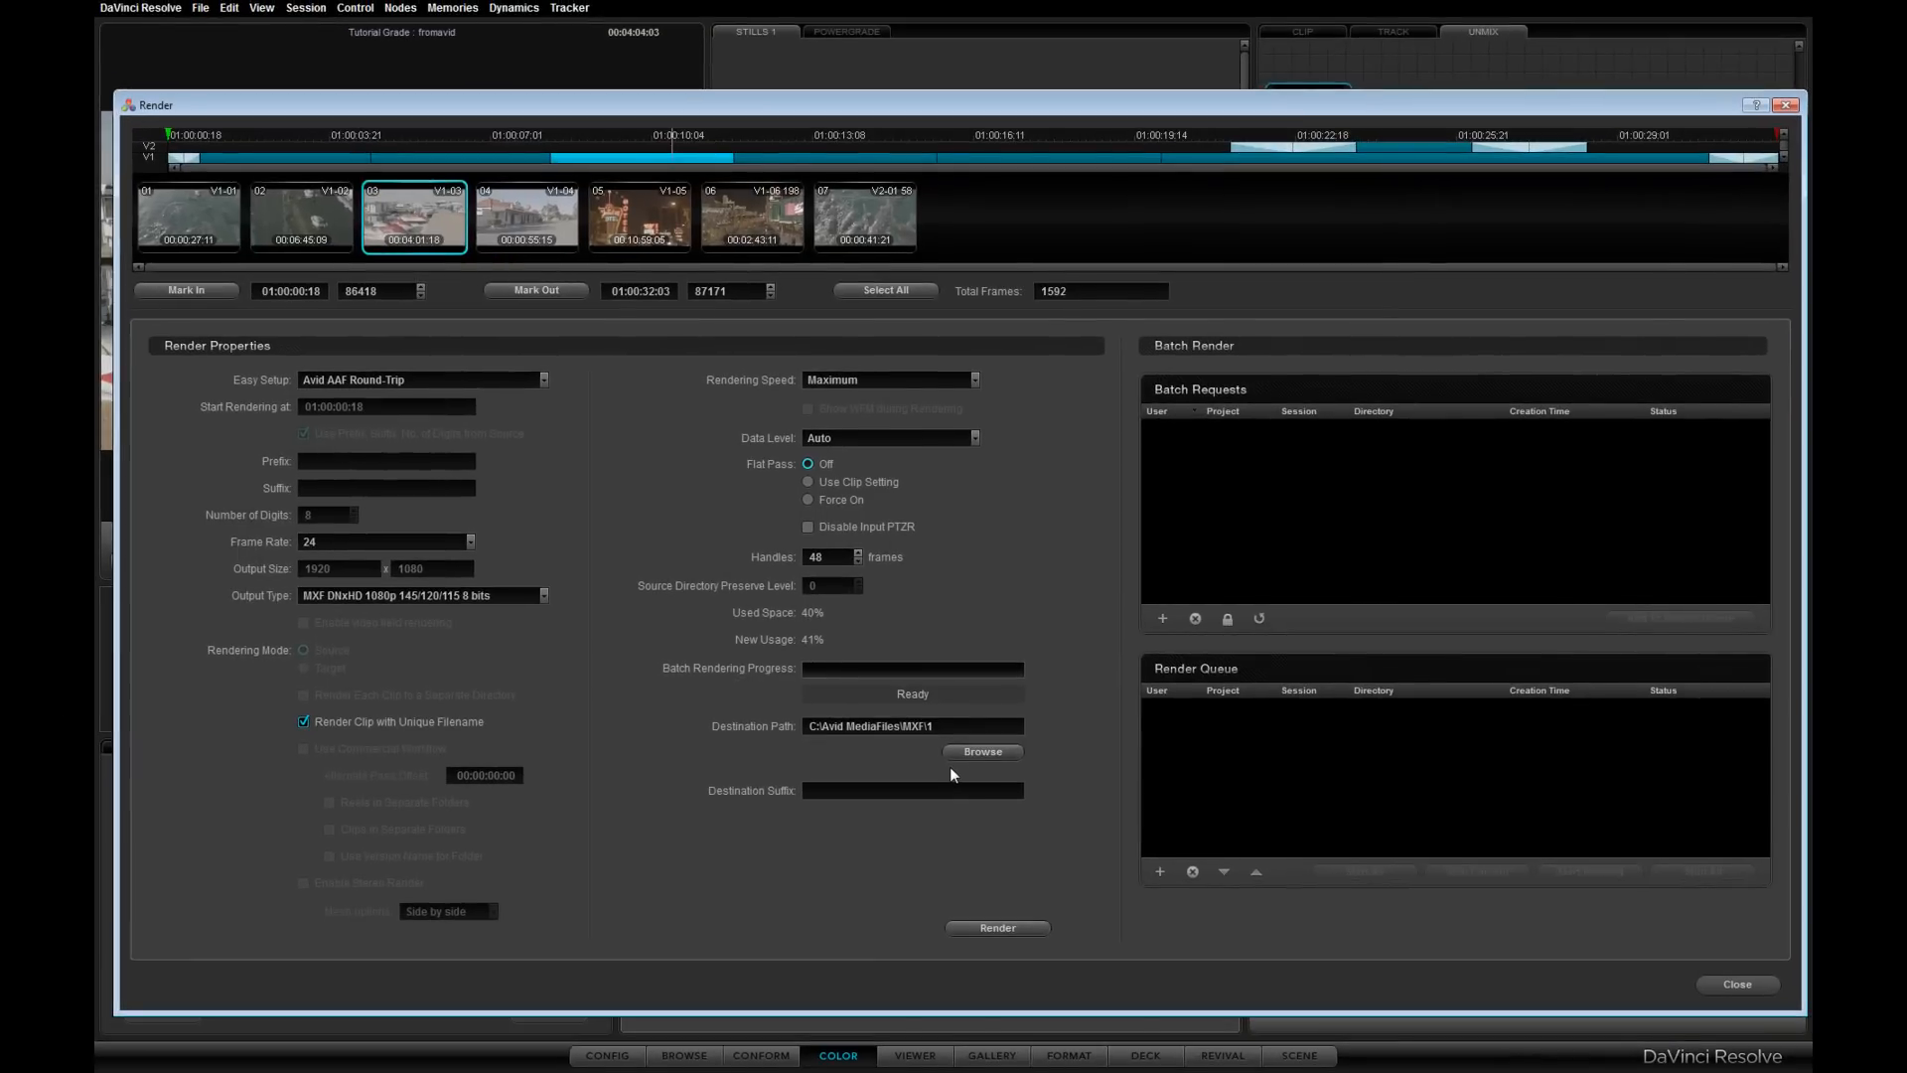
- Render the timeline clips and close the Render dialog
{"action": "left_click", "coordinate": [1009, 926]}
{"action": "left_click", "coordinate": [992, 545]}
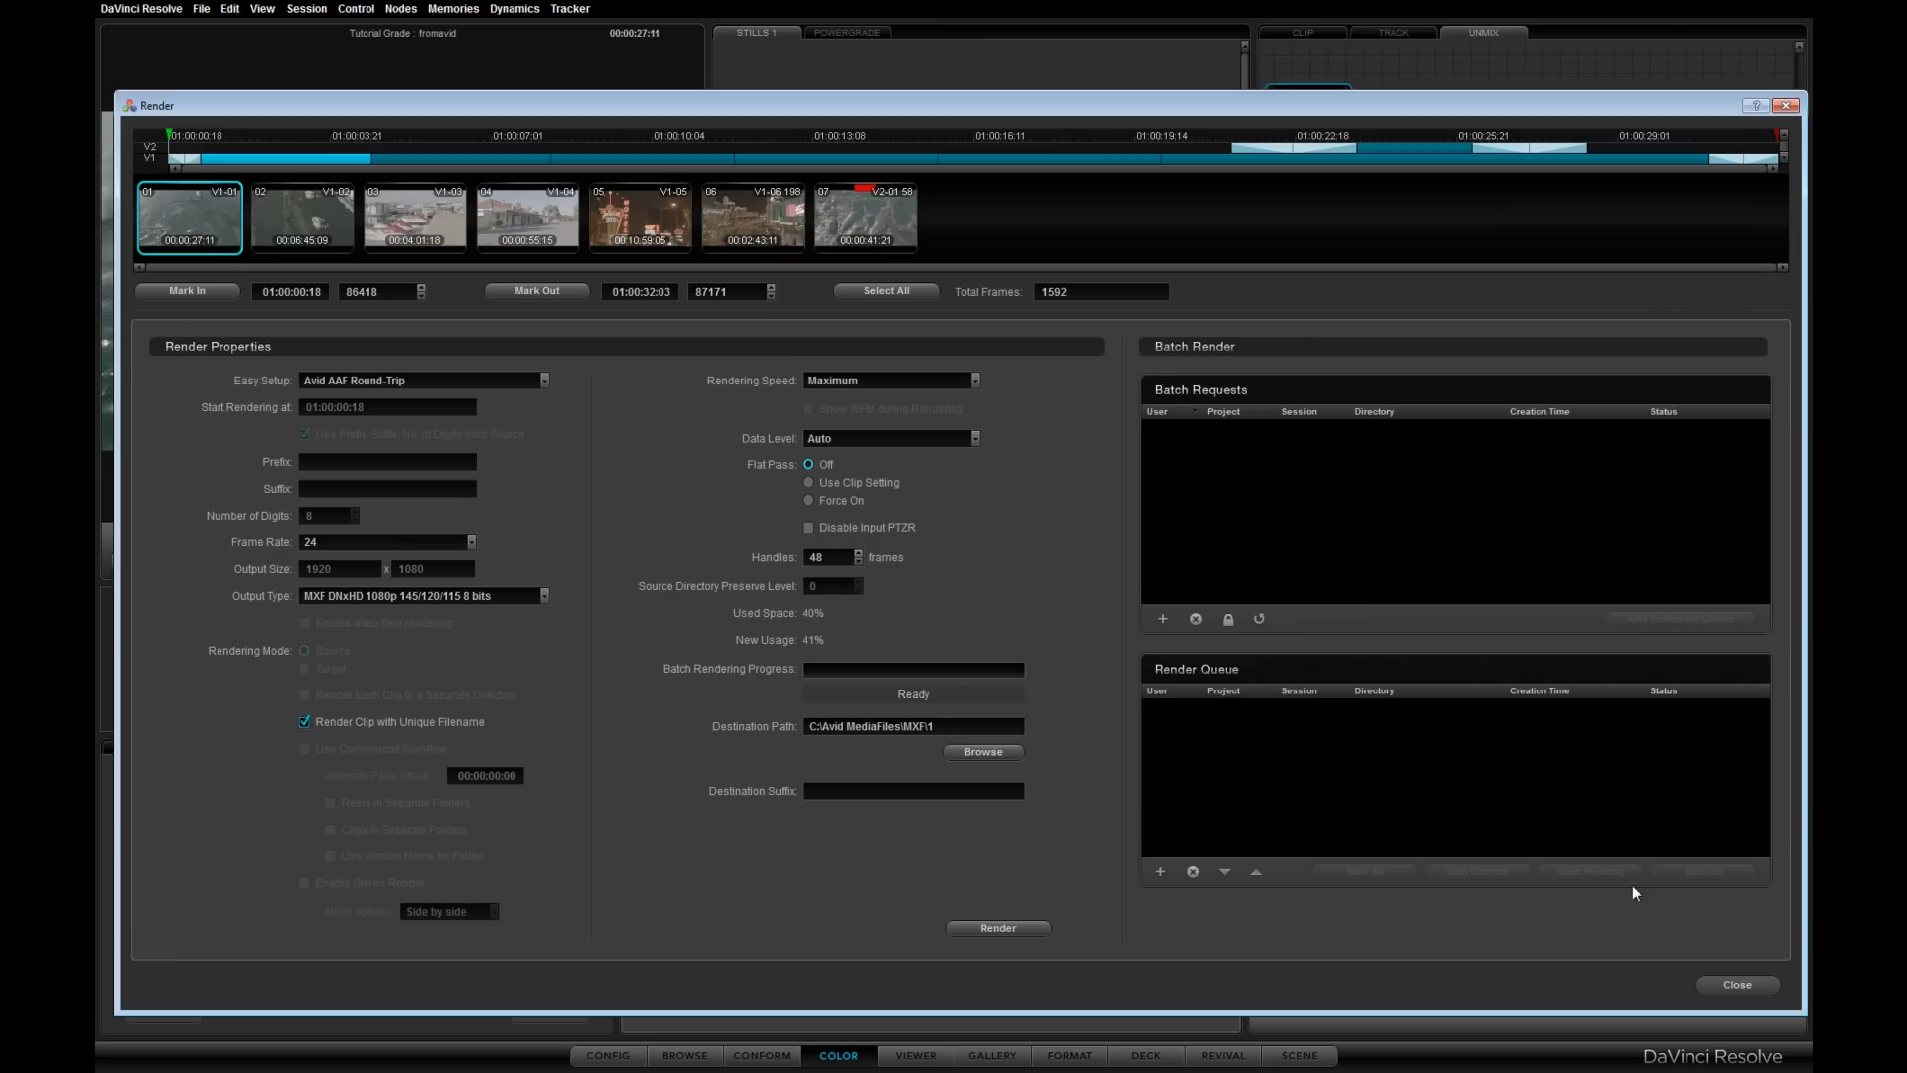
{"action": "left_click", "coordinate": [1762, 985]}
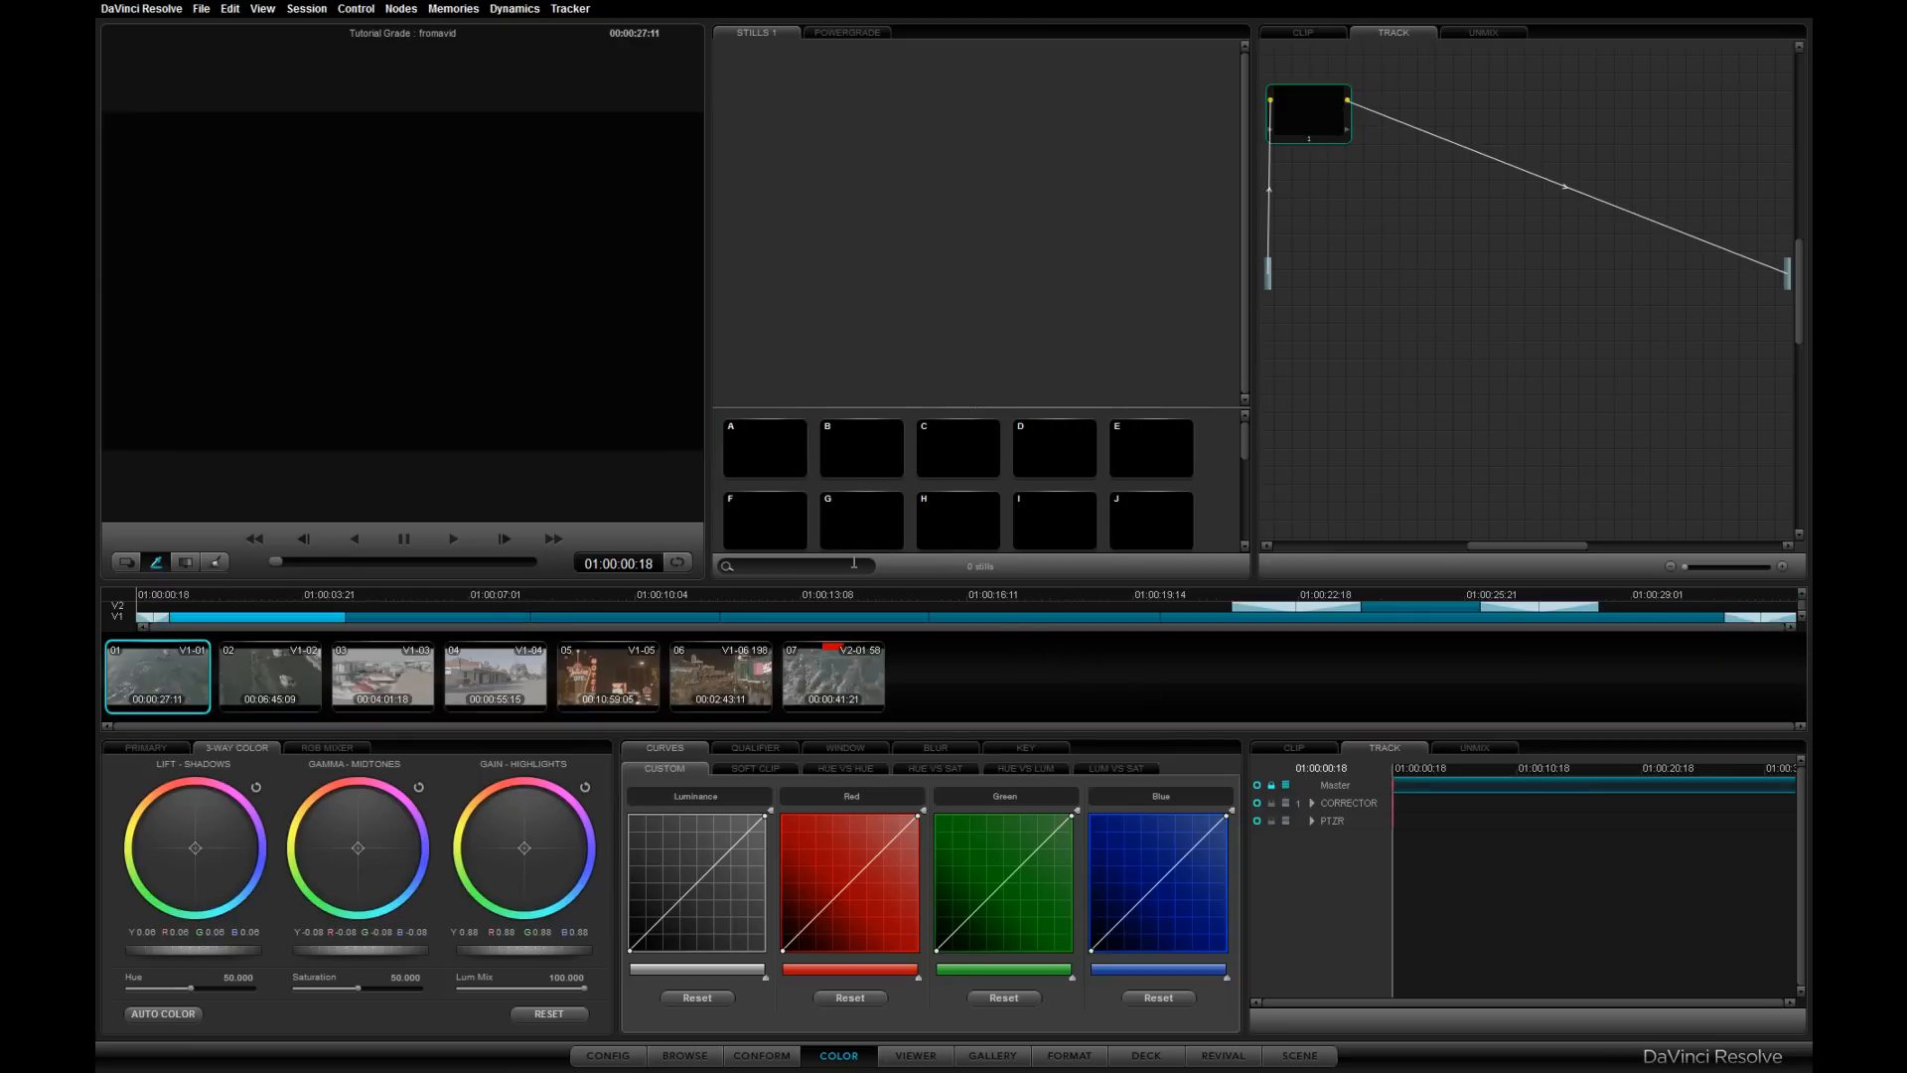
- Switch to Avid Media Composer and create a new project bin named Graded Footage
{"action": "key", "text": "alt+Tab"}
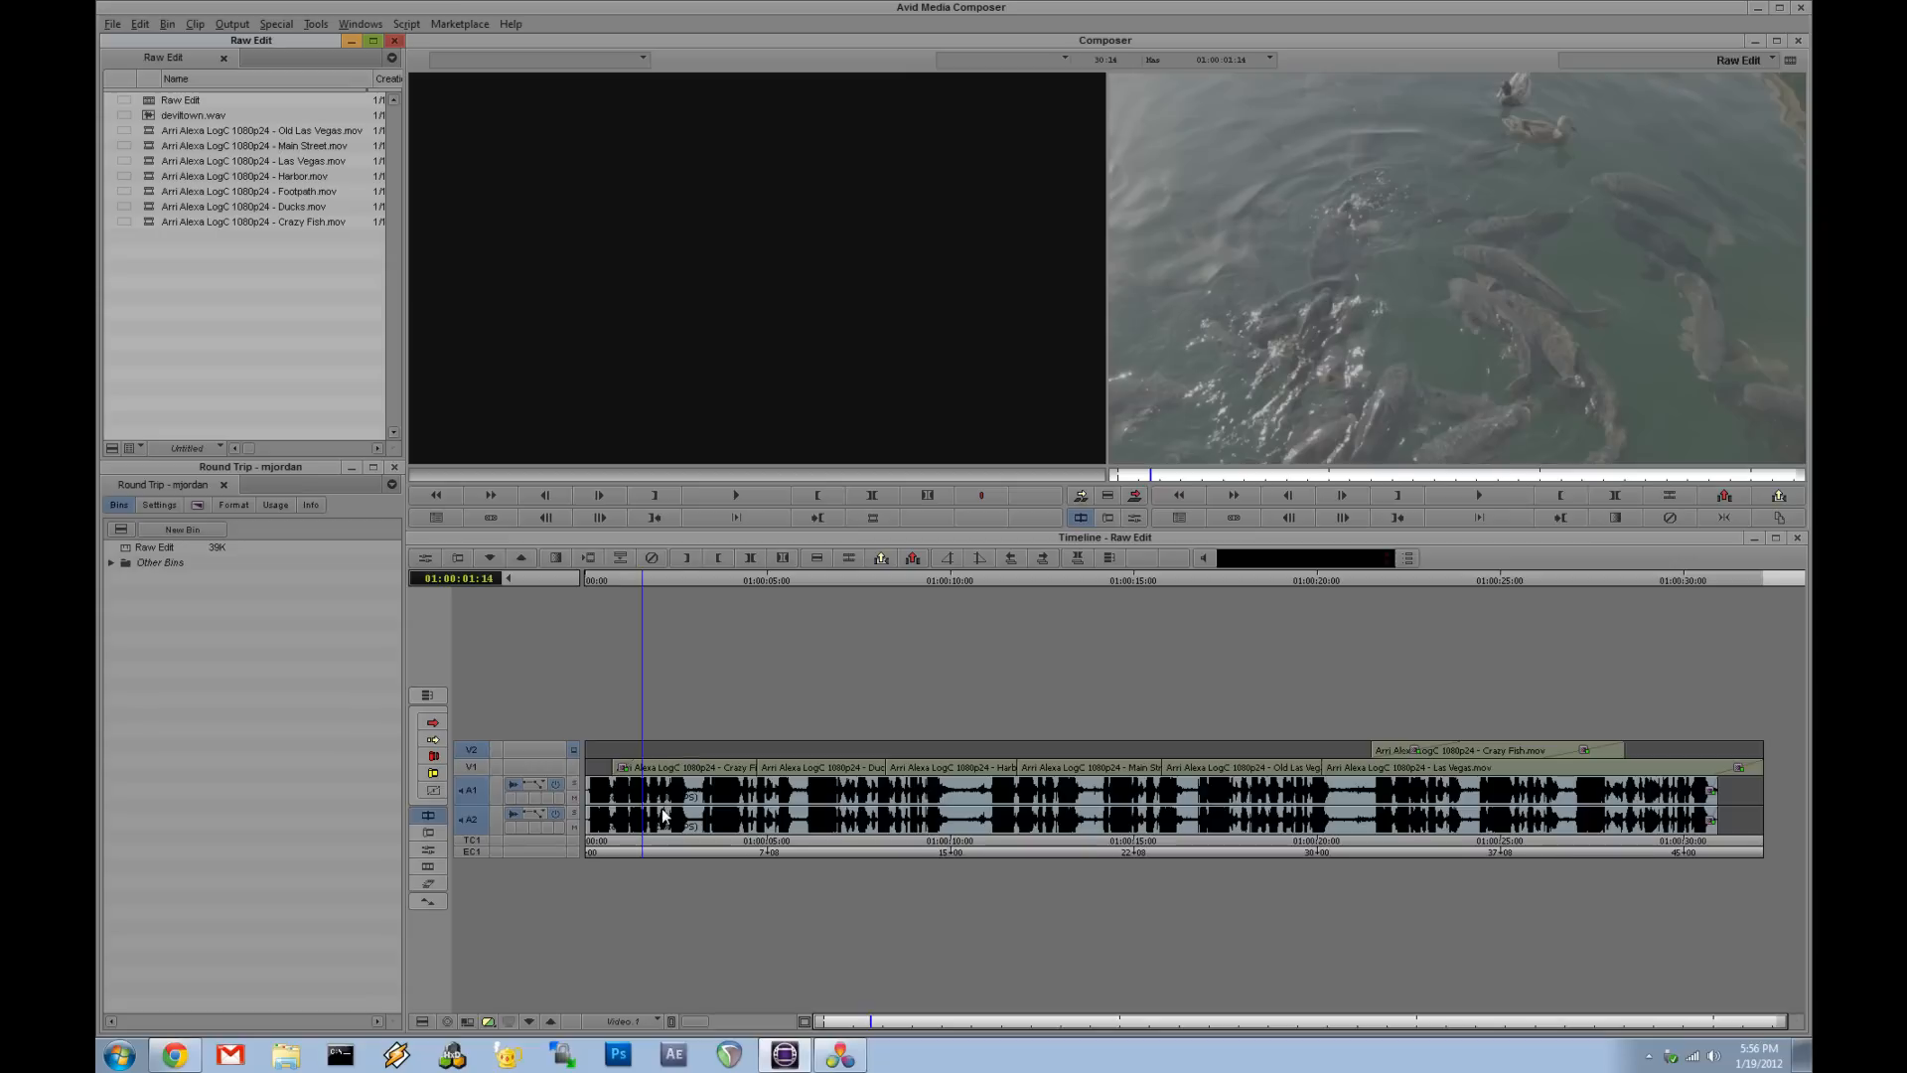
{"action": "left_click_drag", "start_coordinate": [646, 846], "coordinate": [801, 855]}
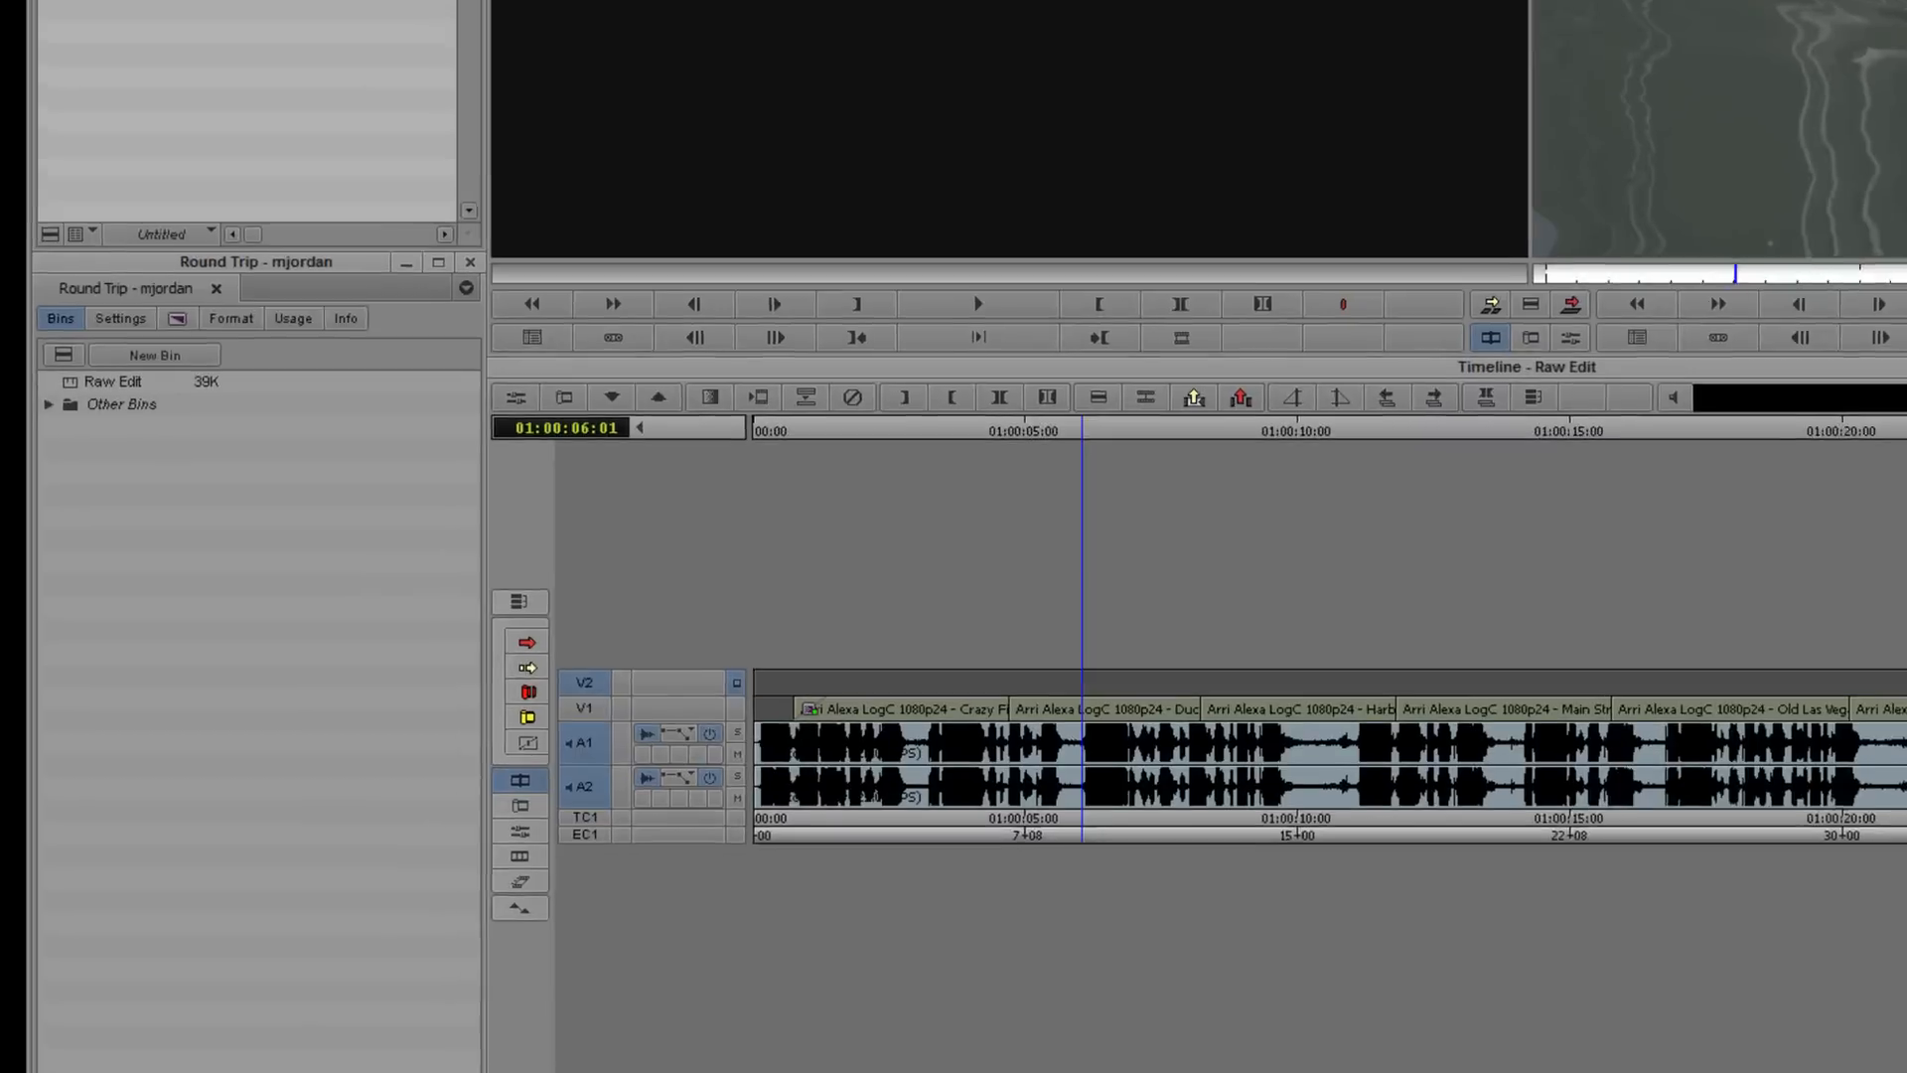
{"action": "right_click", "coordinate": [168, 479]}
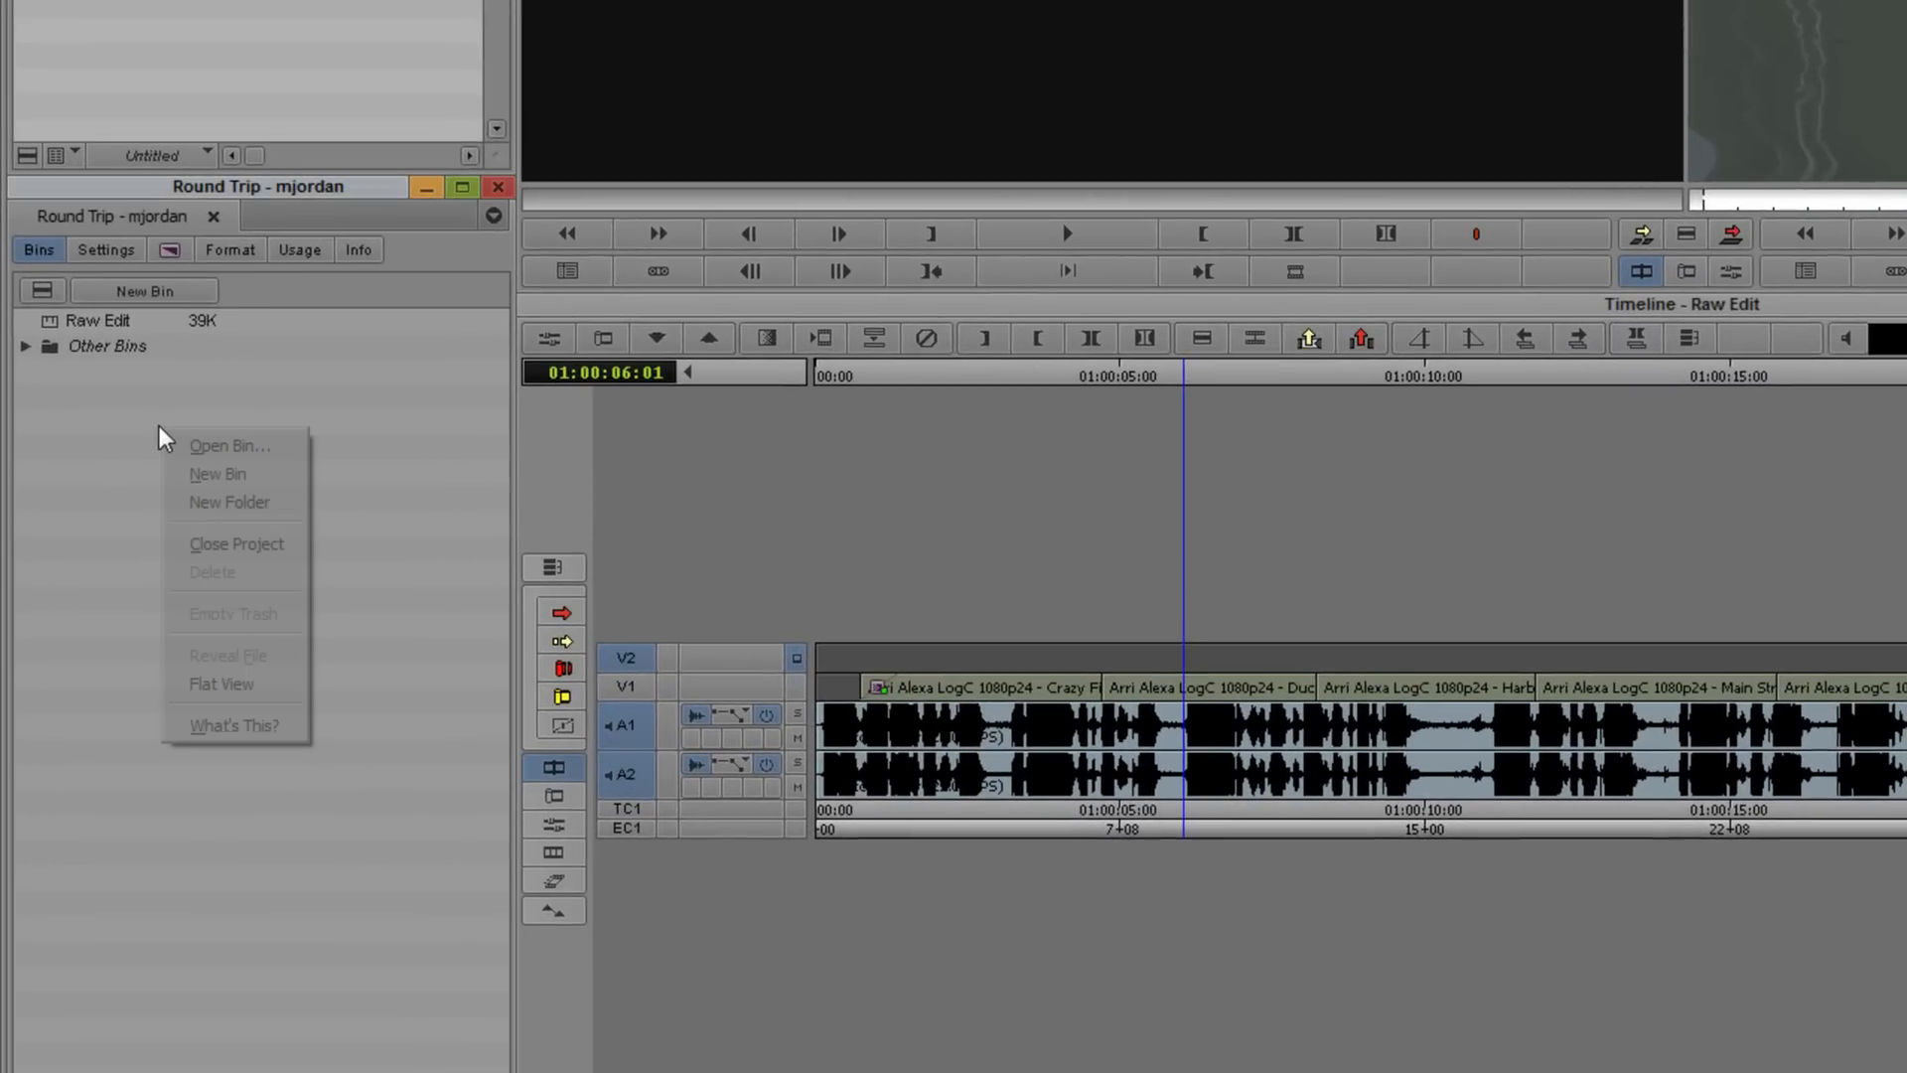
{"action": "left_click", "coordinate": [274, 475]}
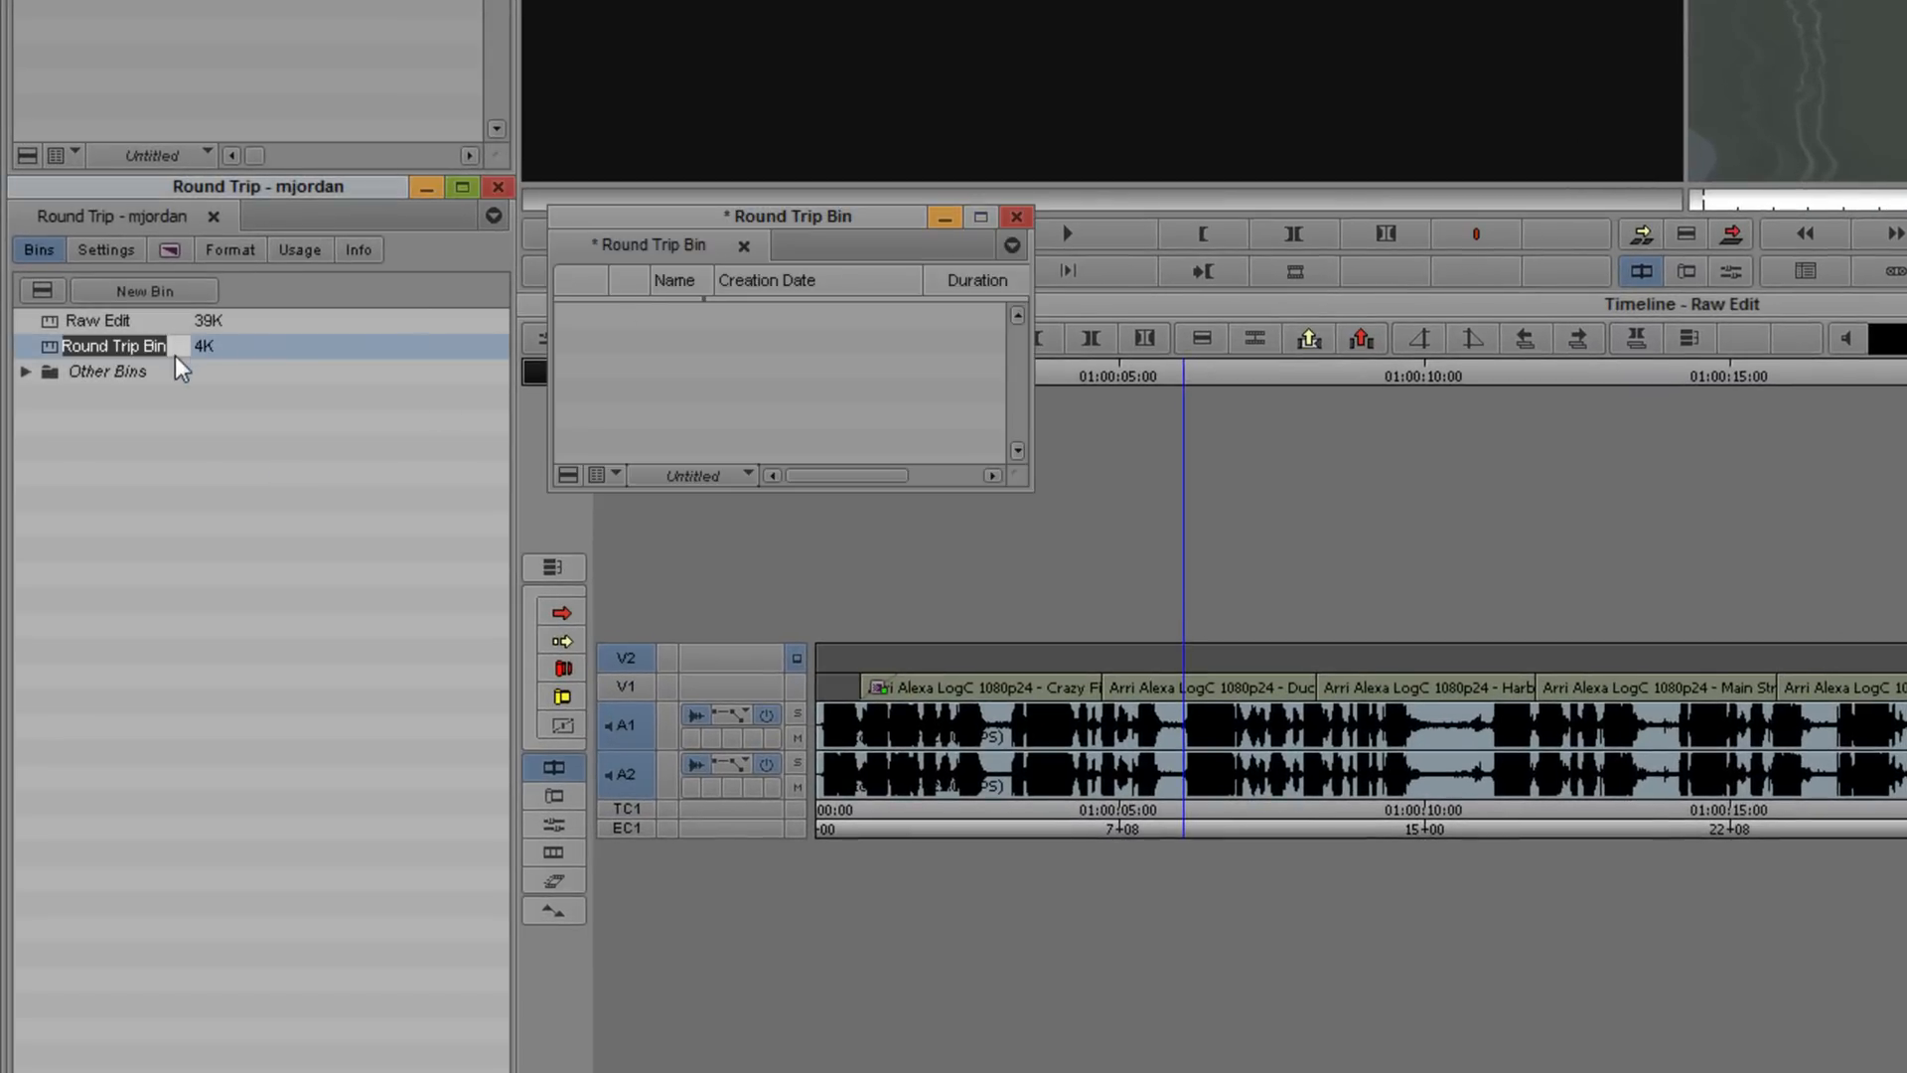
{"action": "type", "text": "Graded Footage"}
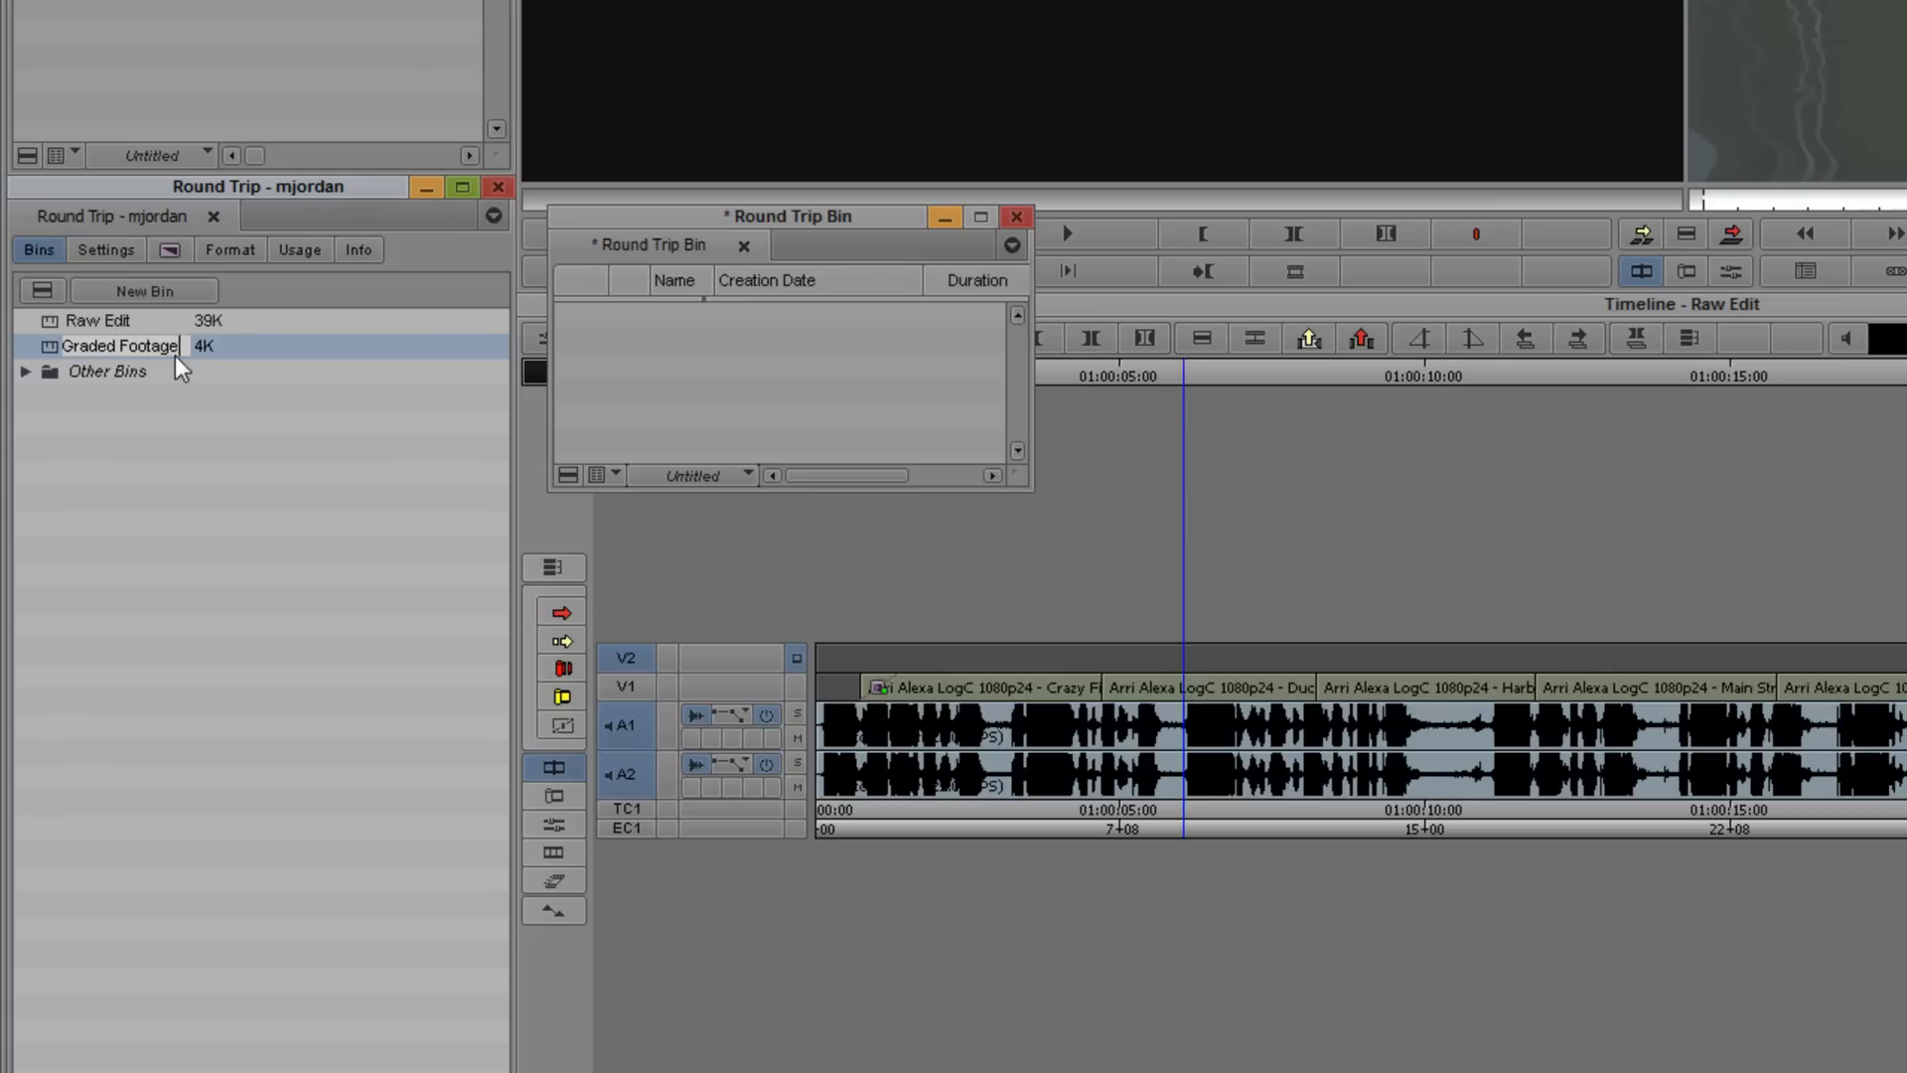
{"action": "key", "text": "Return"}
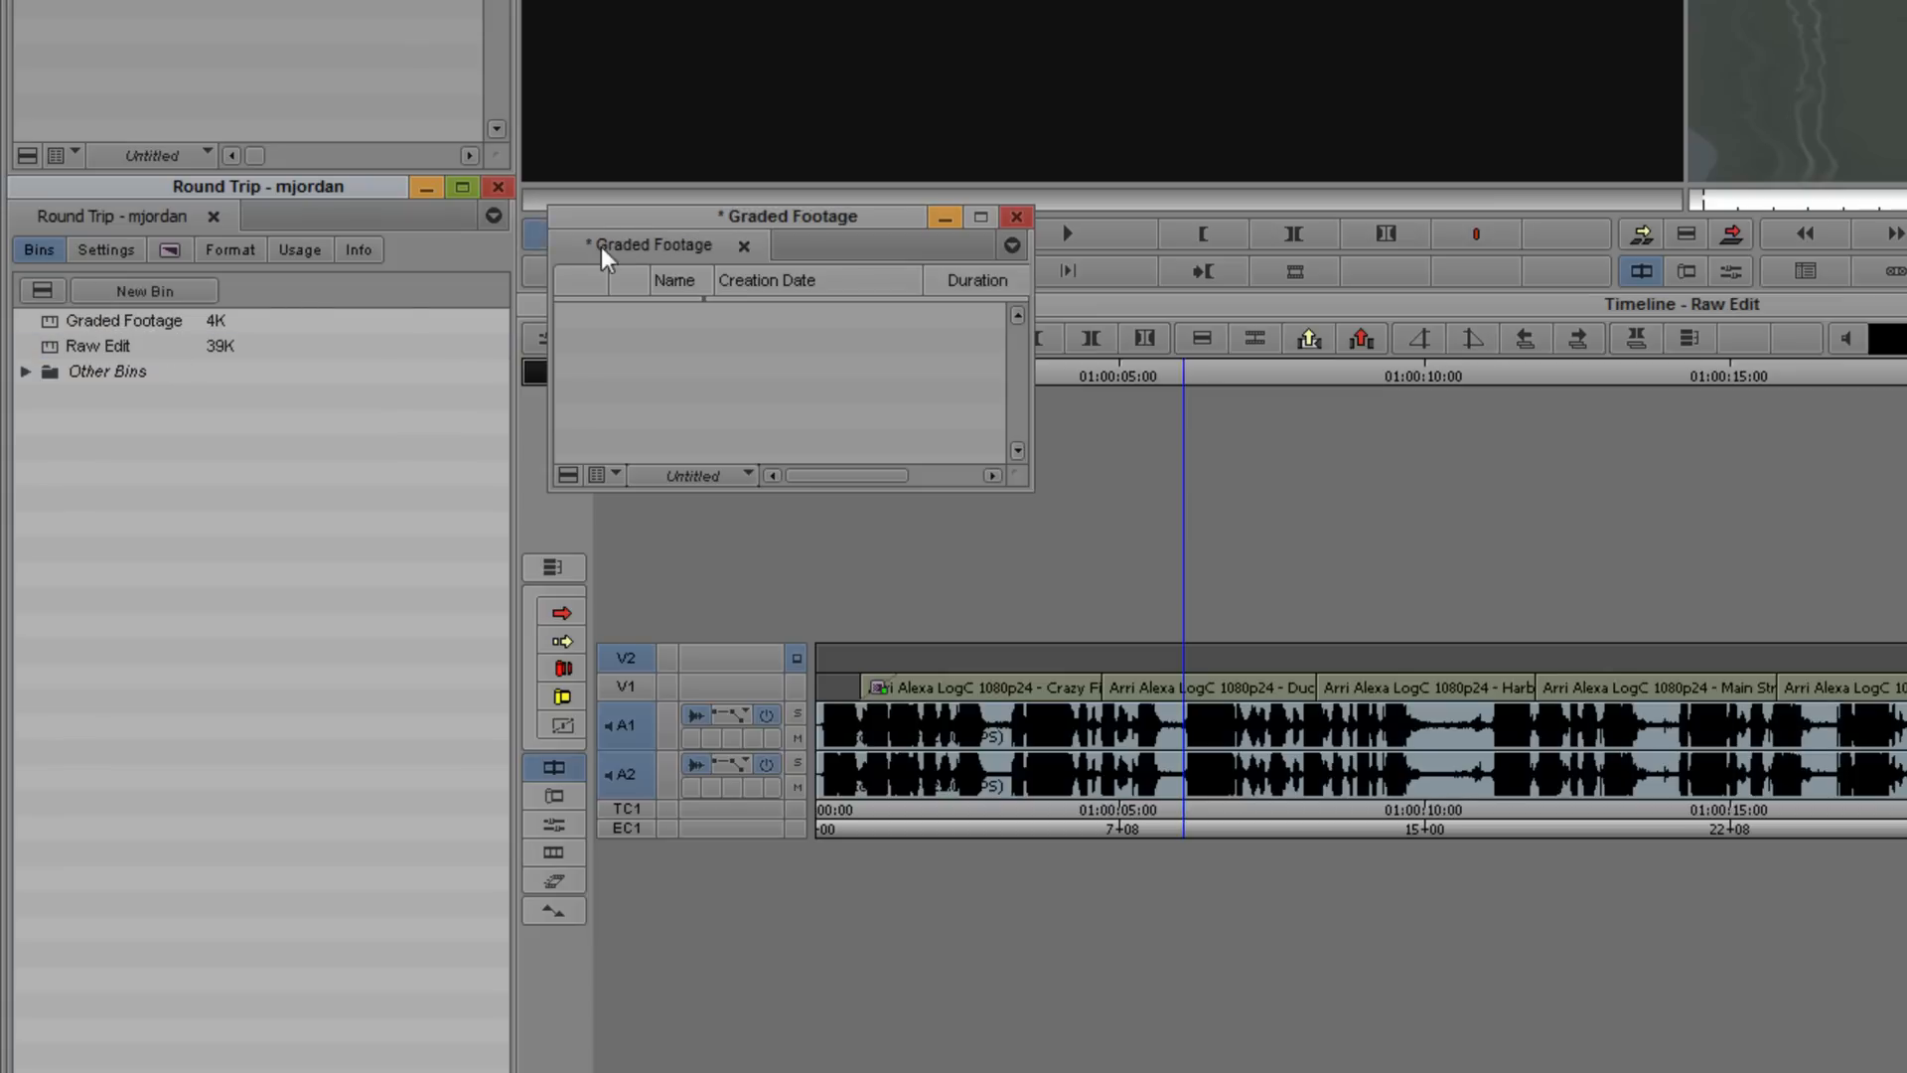
{"action": "left_click_drag", "start_coordinate": [651, 217], "coordinate": [120, 209]}
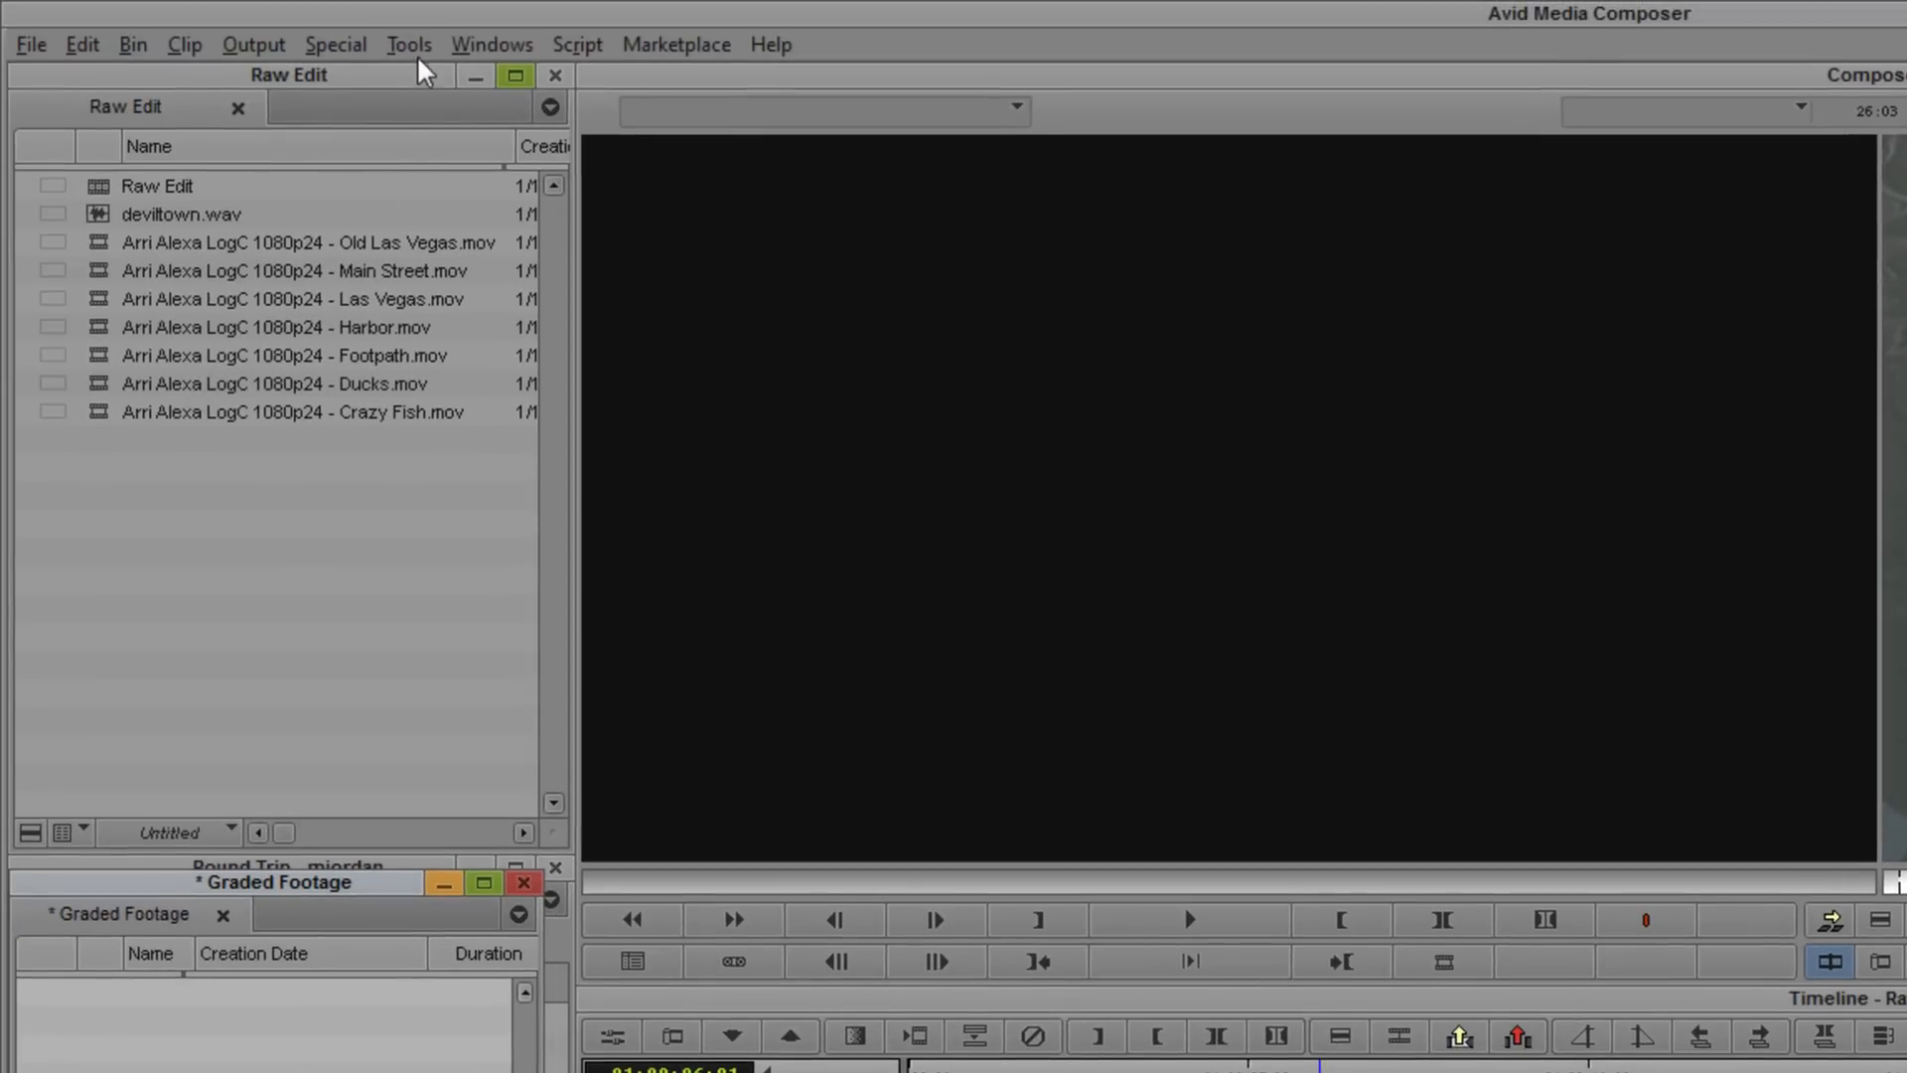
- Open the Media Tool for the project's drives and scroll through its columns to inspect the rendered media
{"action": "left_click", "coordinate": [417, 50]}
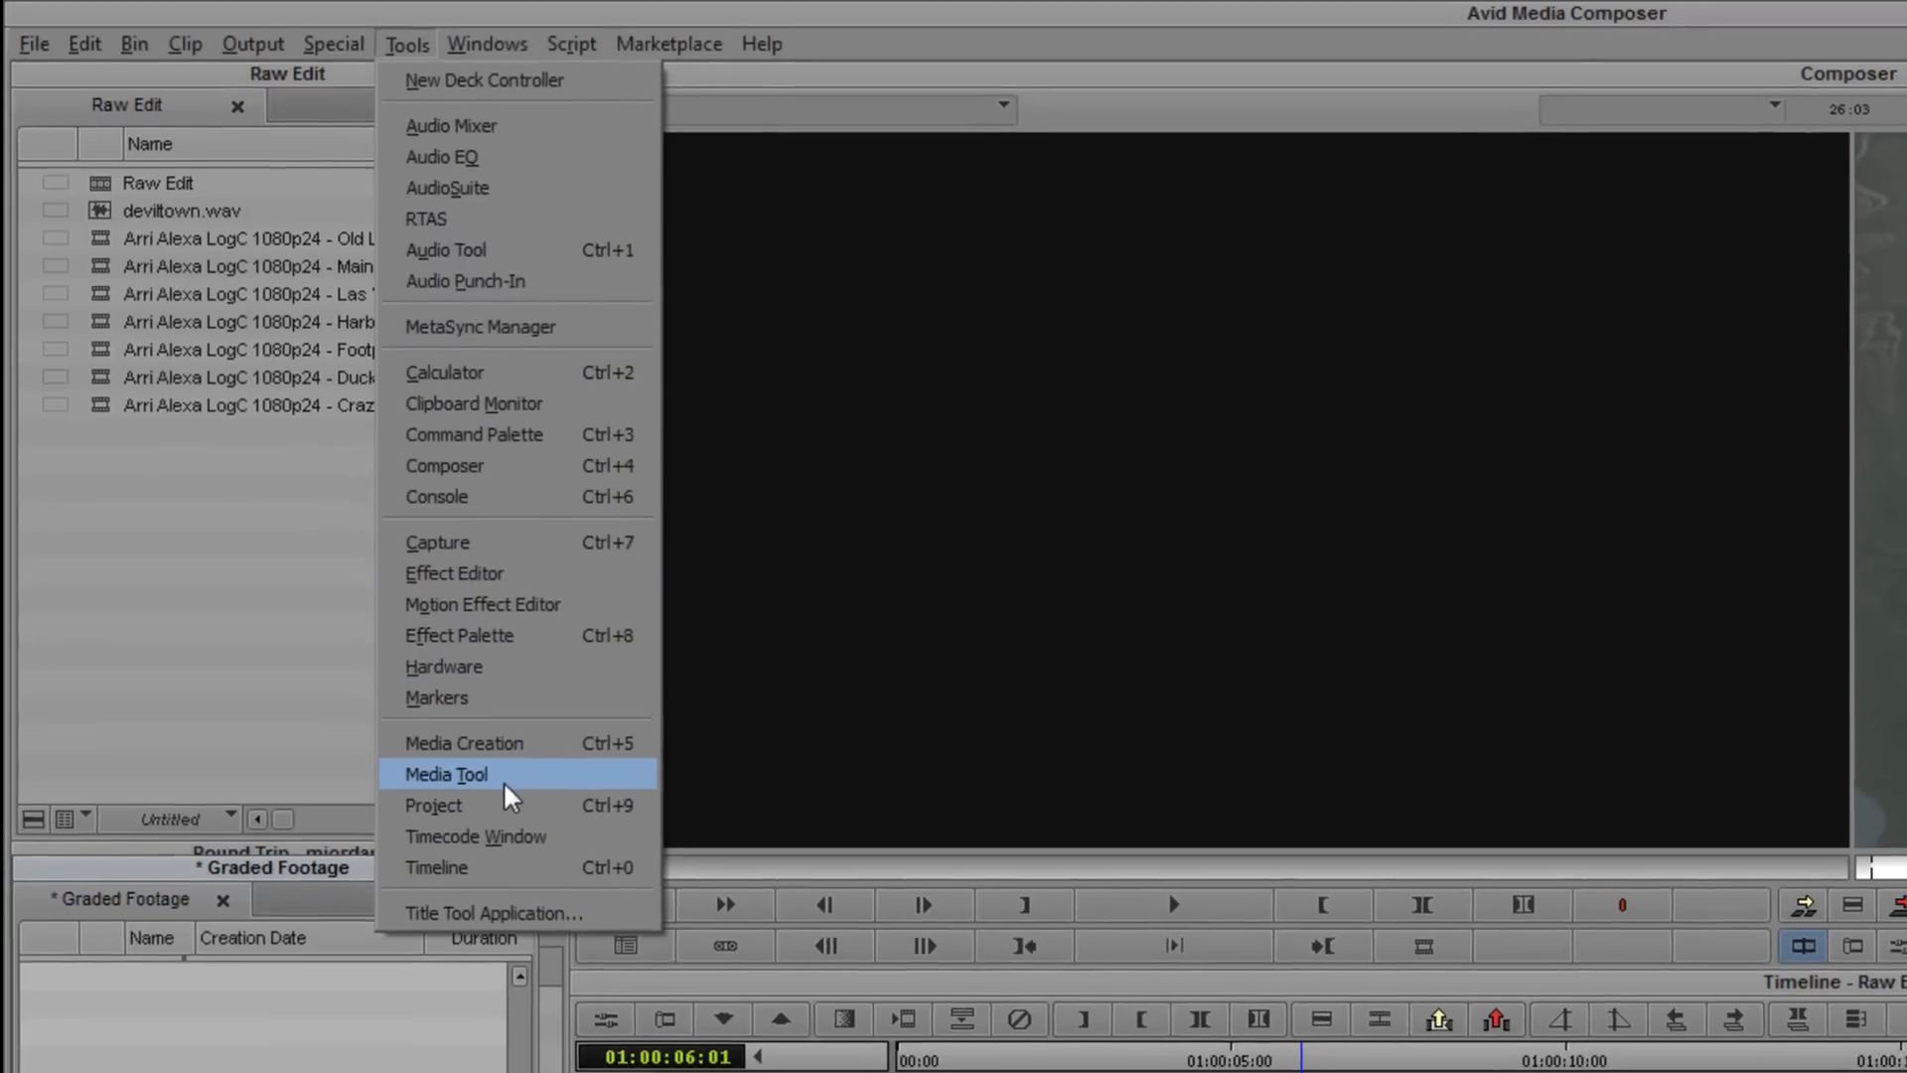
{"action": "left_click", "coordinate": [503, 788]}
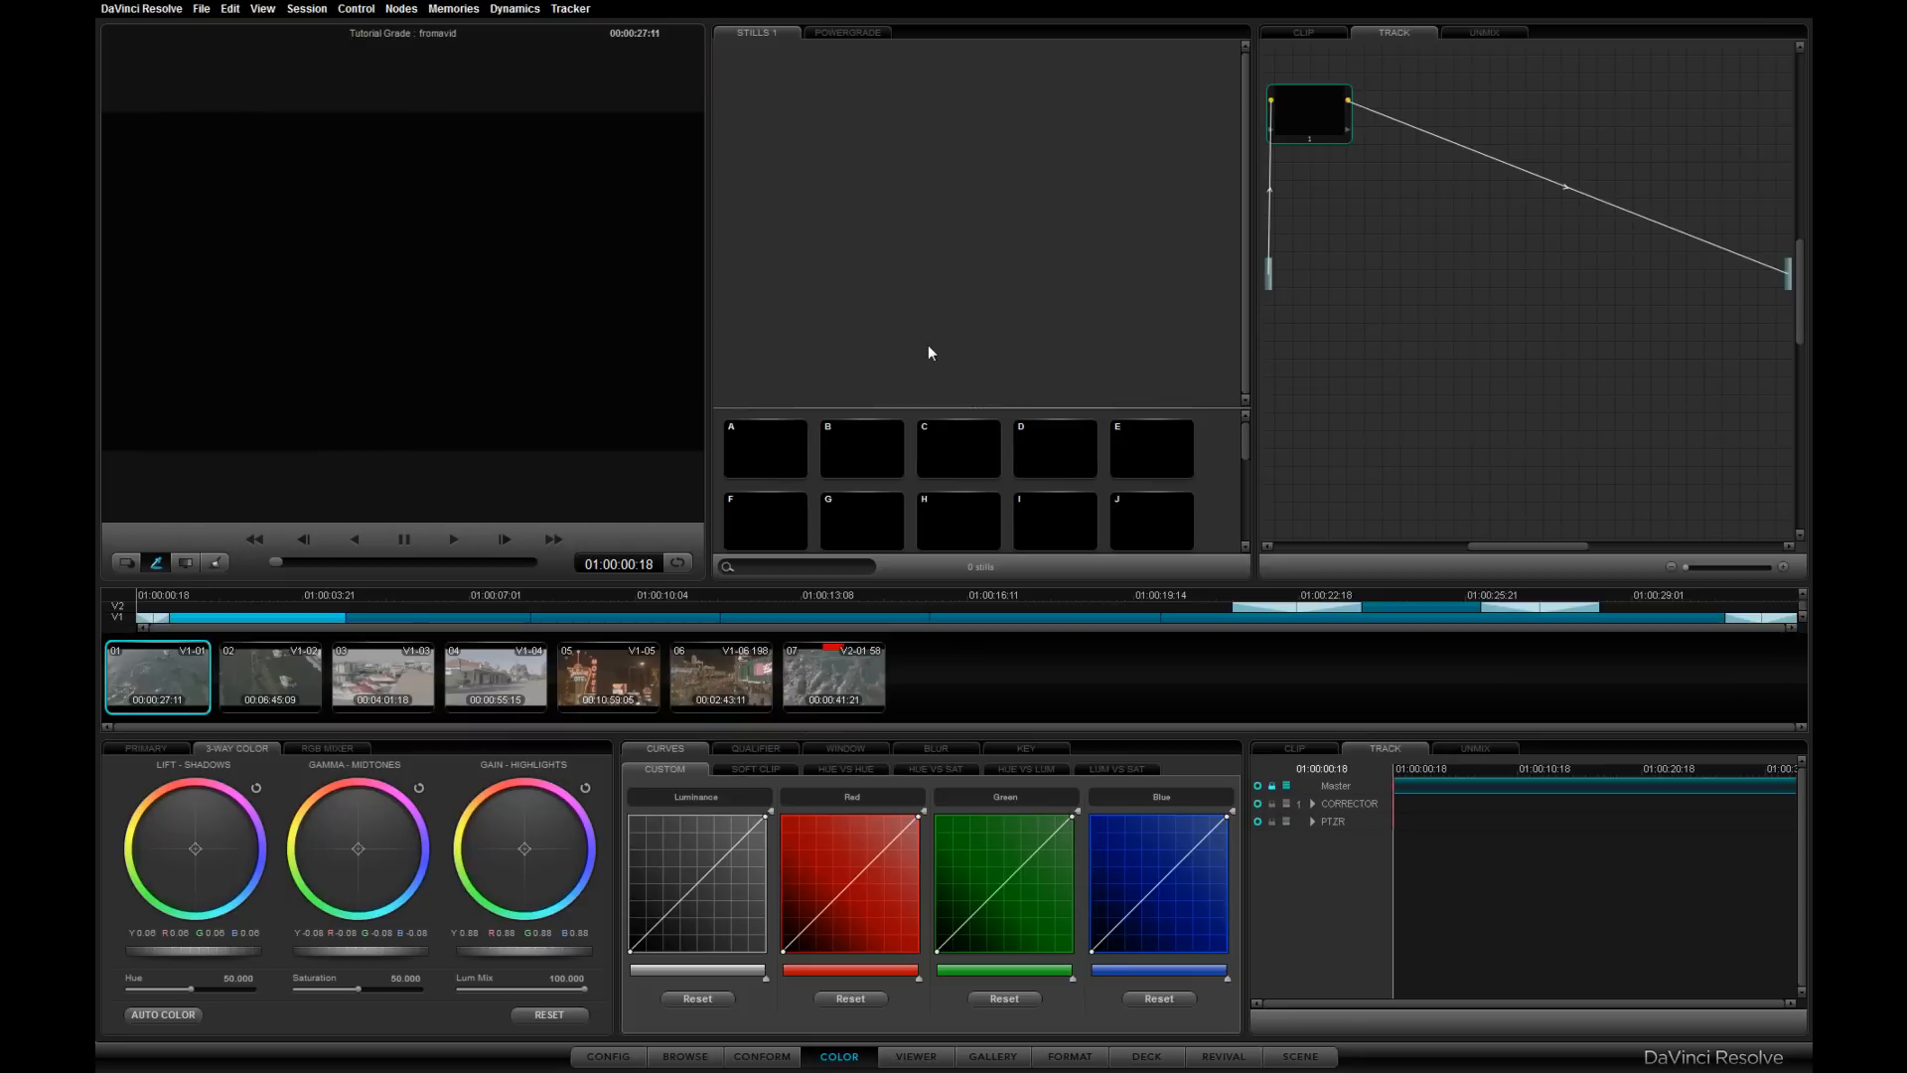
{"action": "left_click", "coordinate": [608, 1055]}
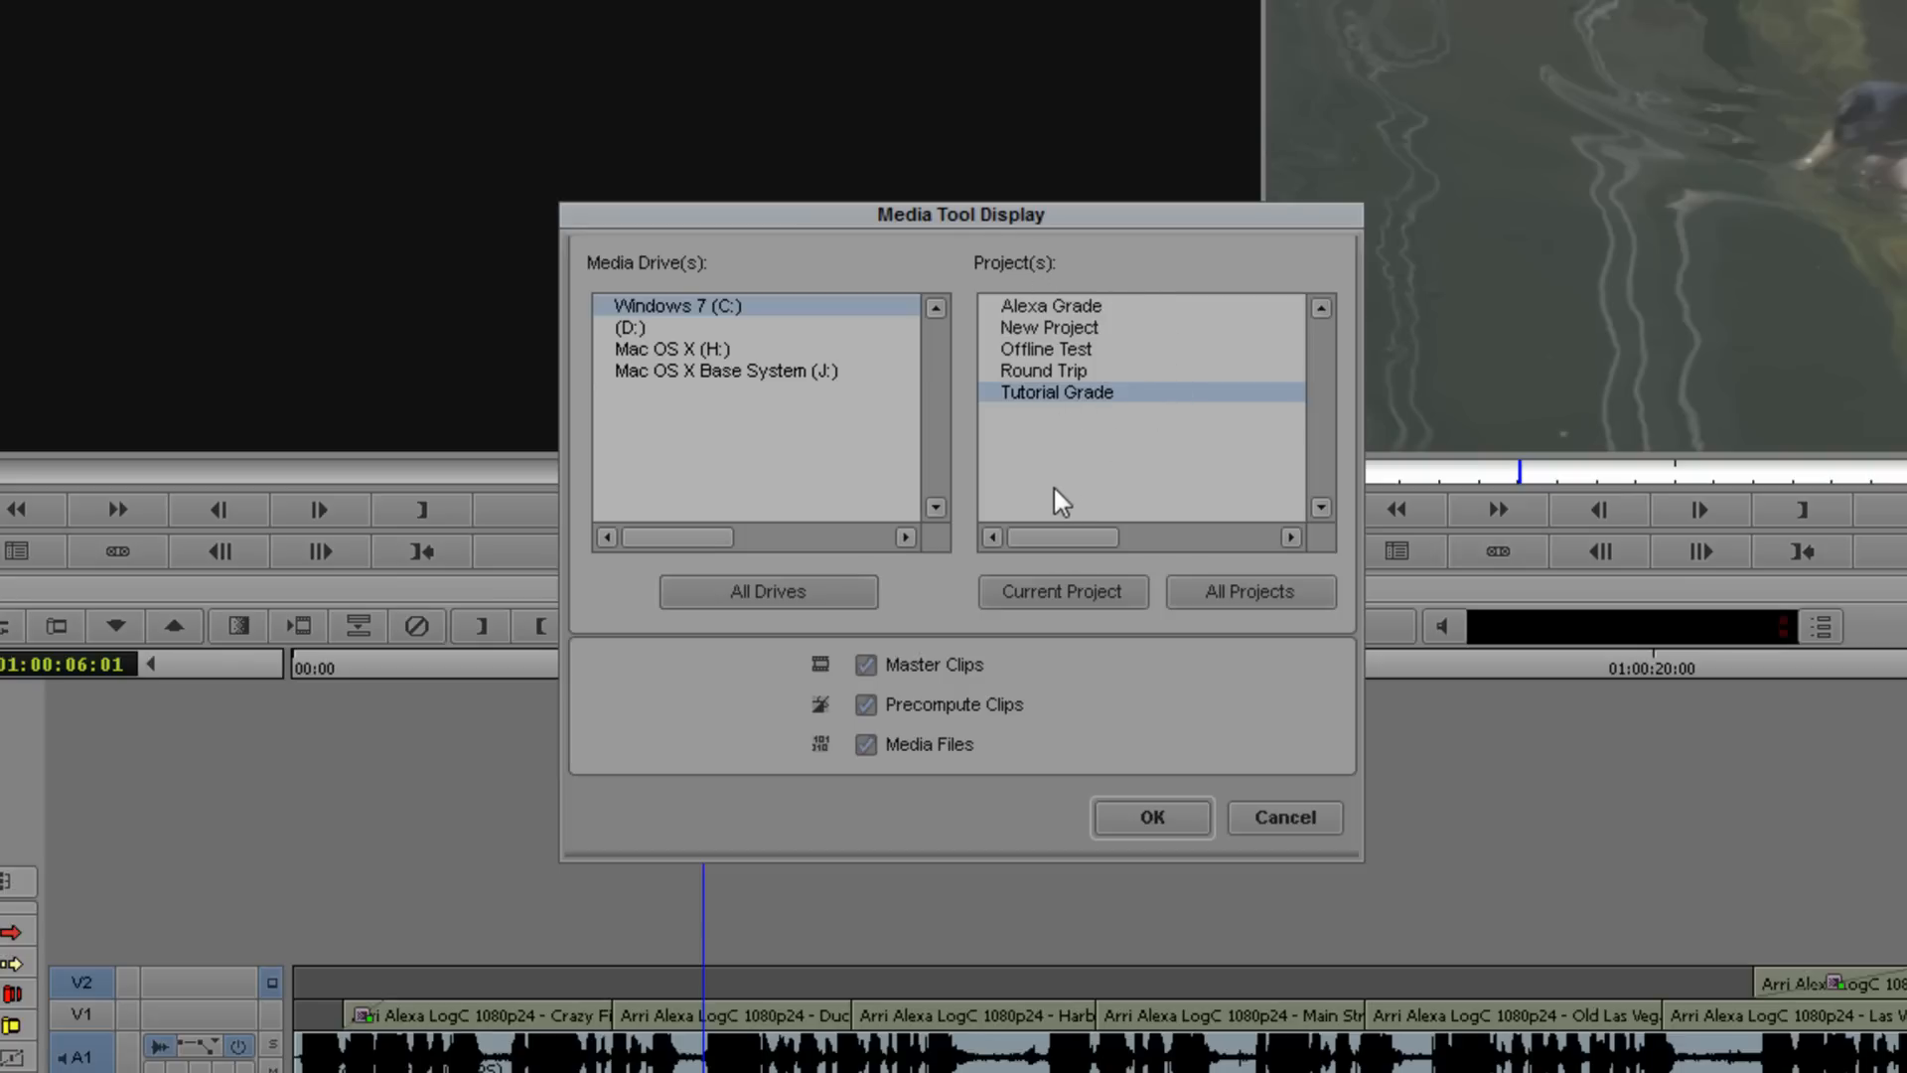
{"action": "left_click", "coordinate": [1163, 819]}
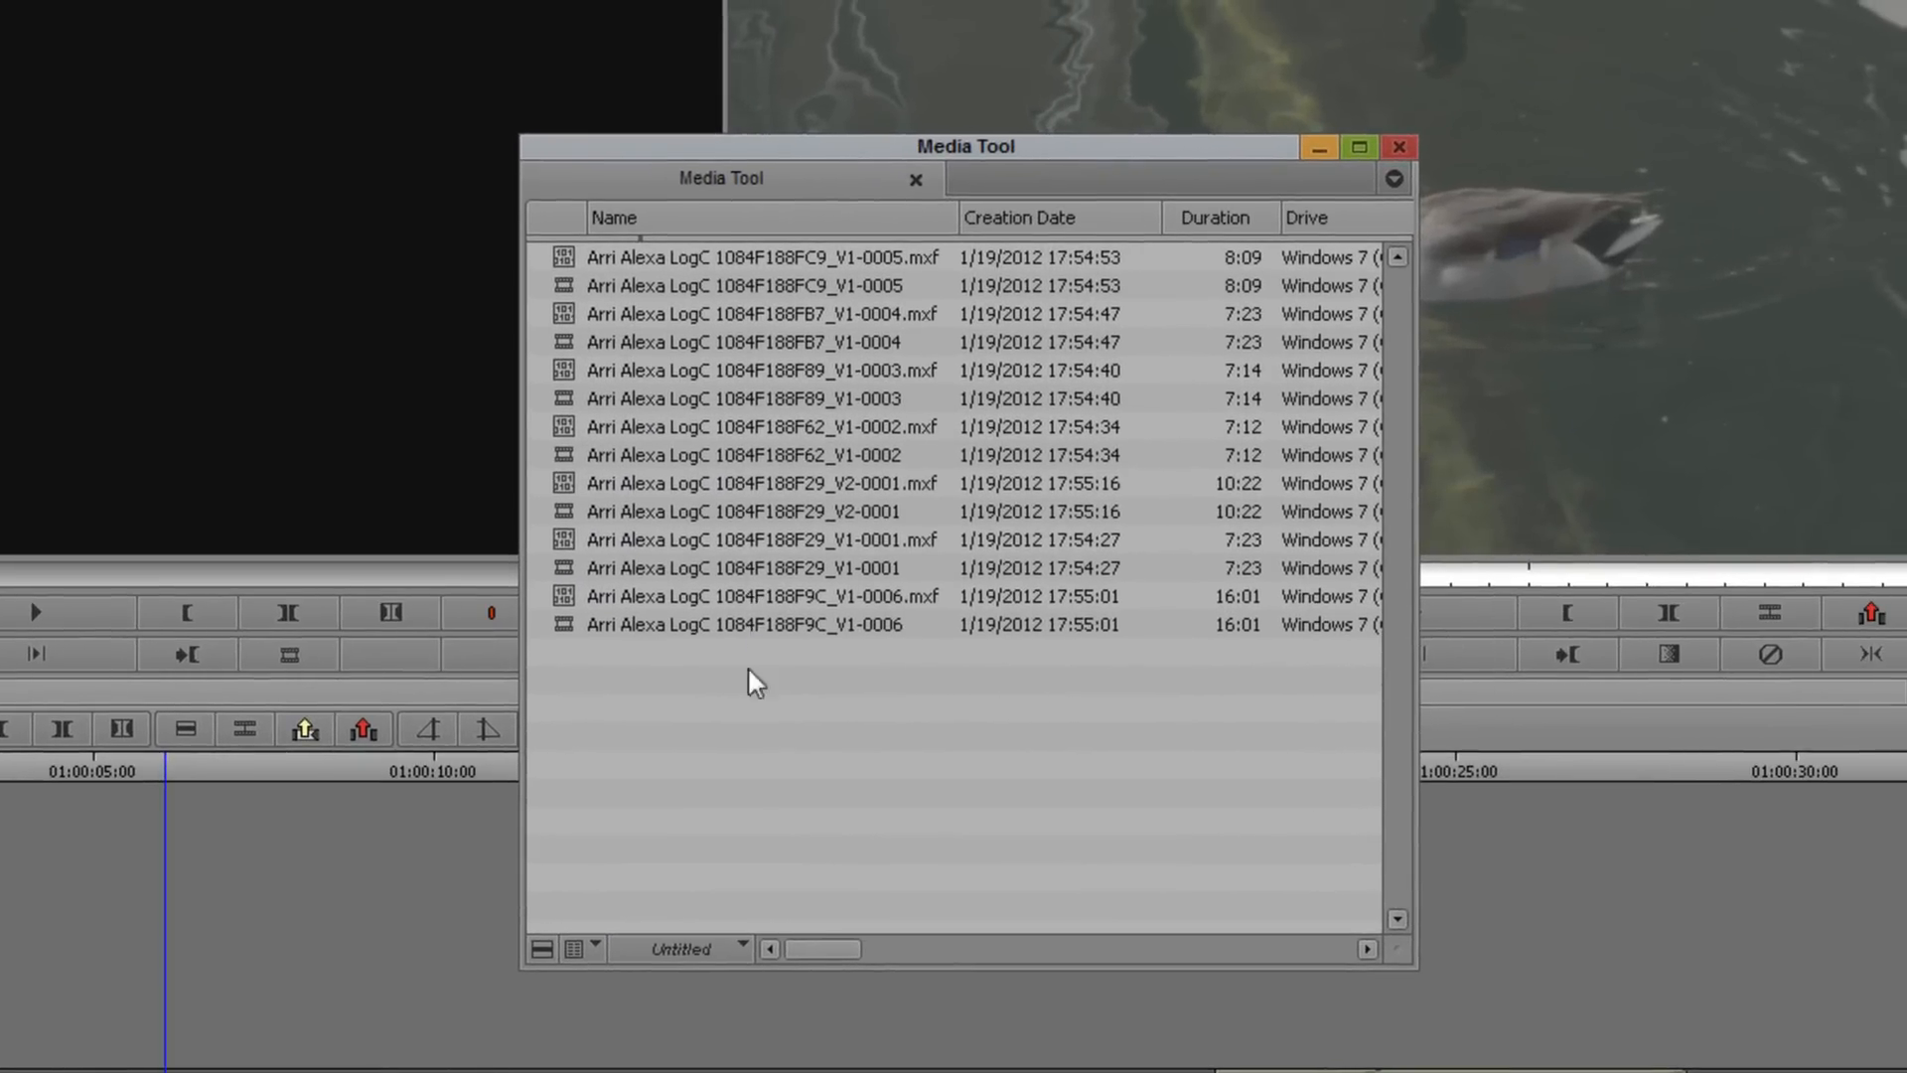
{"action": "left_click_drag", "start_coordinate": [816, 948], "coordinate": [1313, 913]}
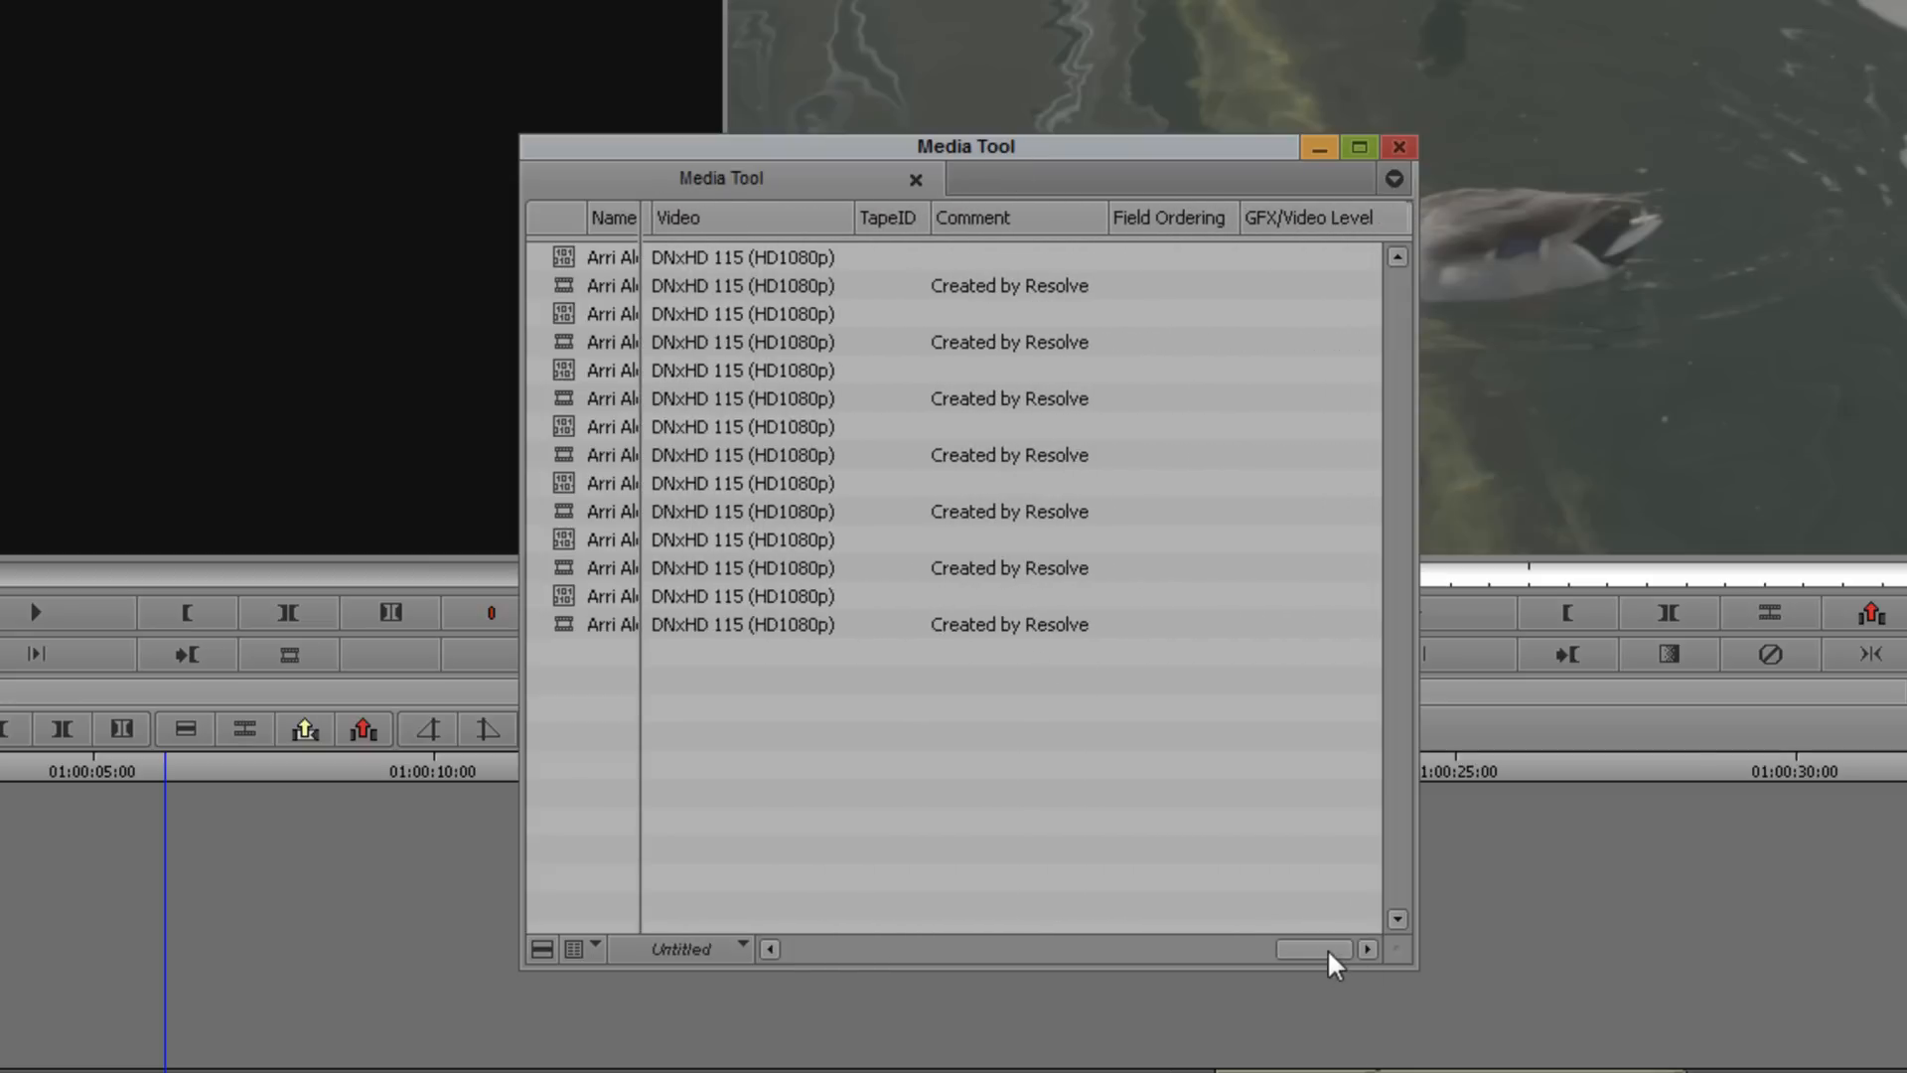
{"action": "left_click_drag", "start_coordinate": [1327, 948], "coordinate": [702, 606]}
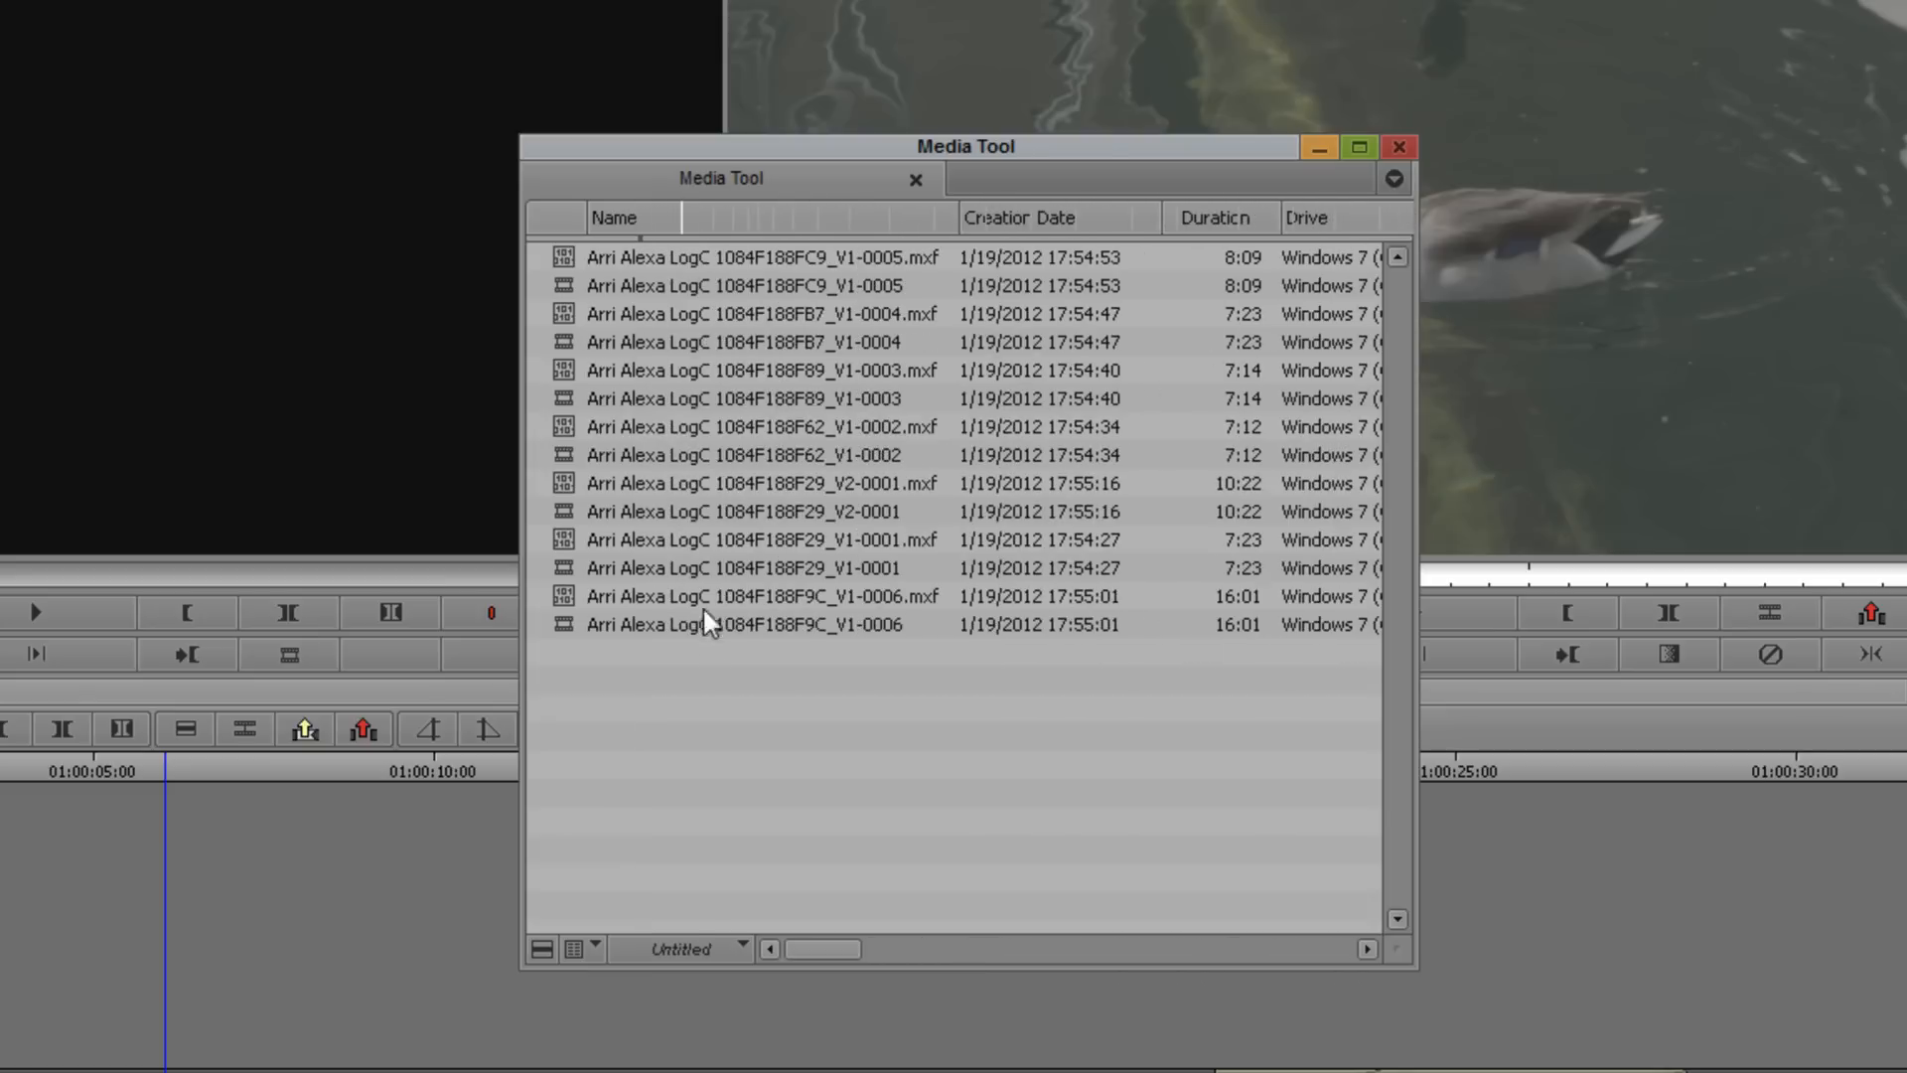
- Move the rendered MXF master clips from the Media Tool into the Graded Footage bin and close the Media Tool
{"action": "left_click", "coordinate": [704, 616]}
{"action": "left_click", "coordinate": [656, 264], "text": "shift"}
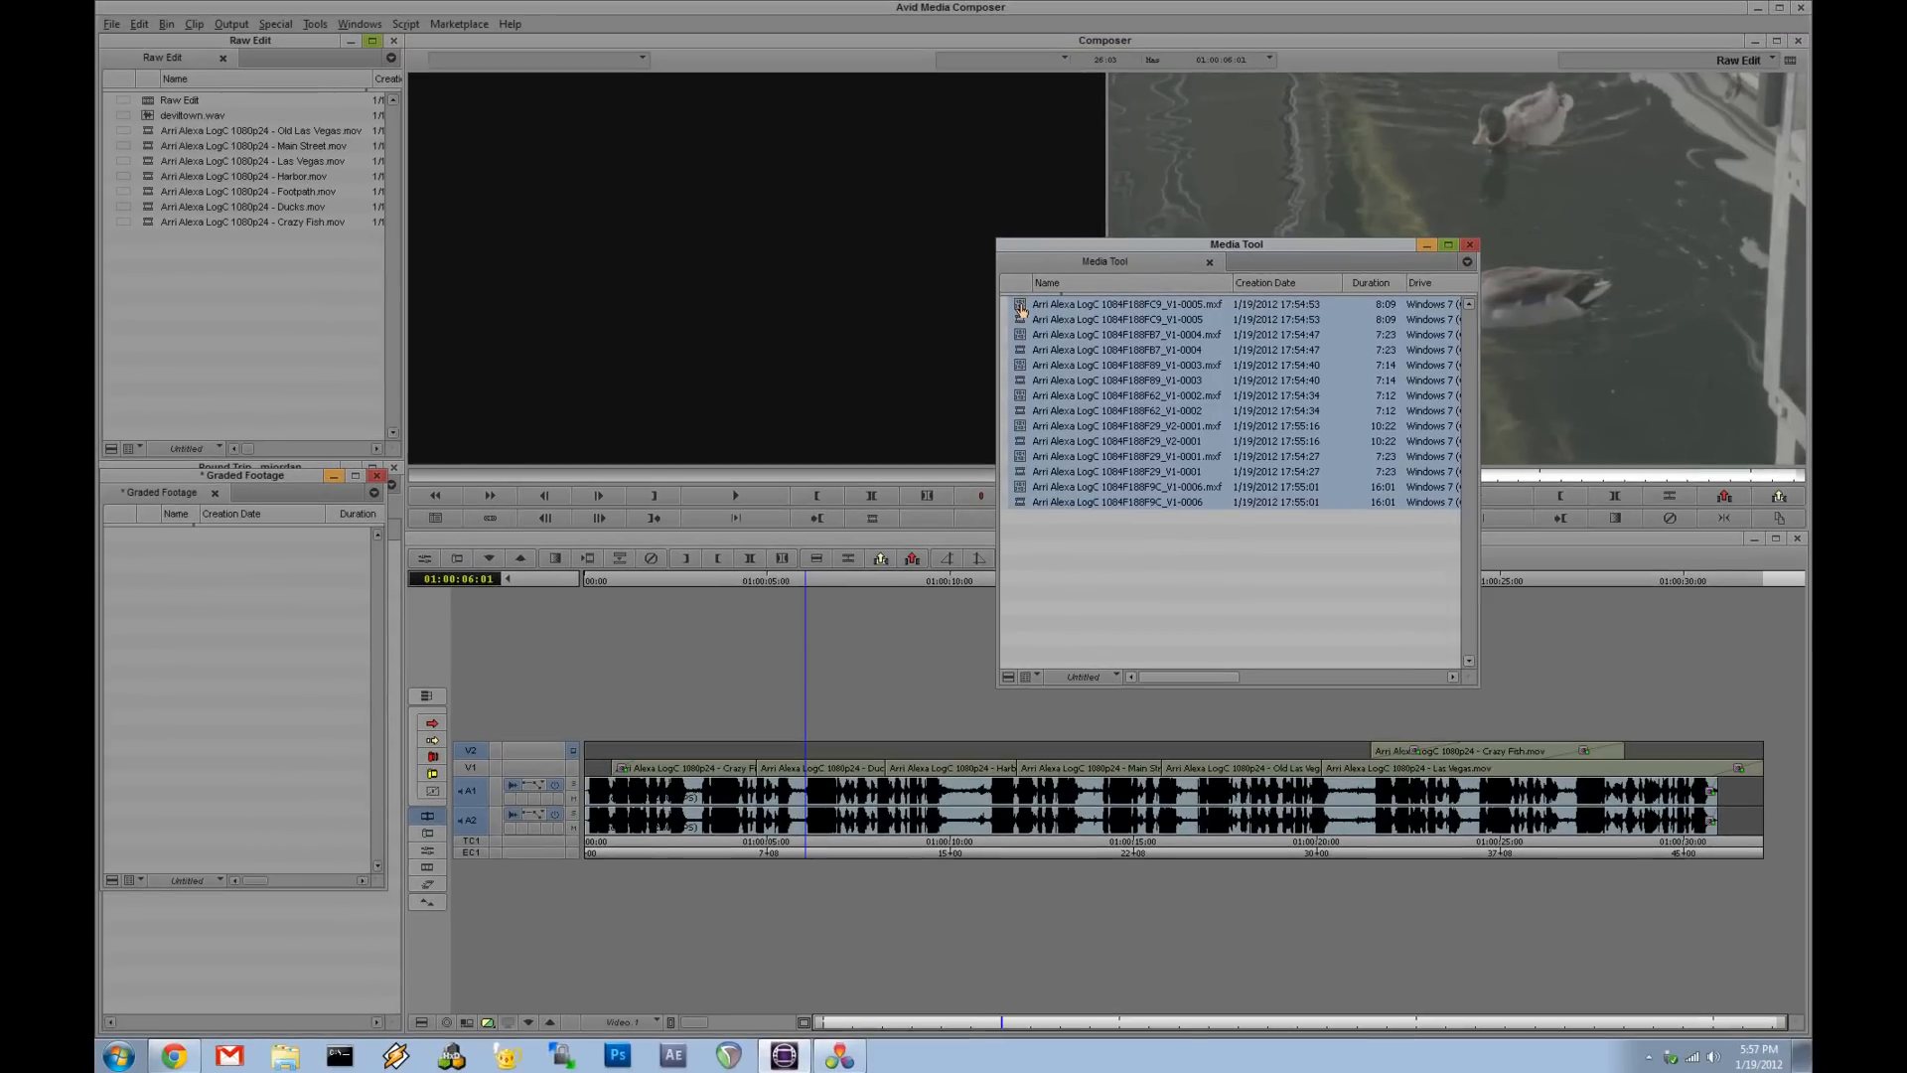
{"action": "left_click_drag", "start_coordinate": [1021, 310], "coordinate": [189, 593]}
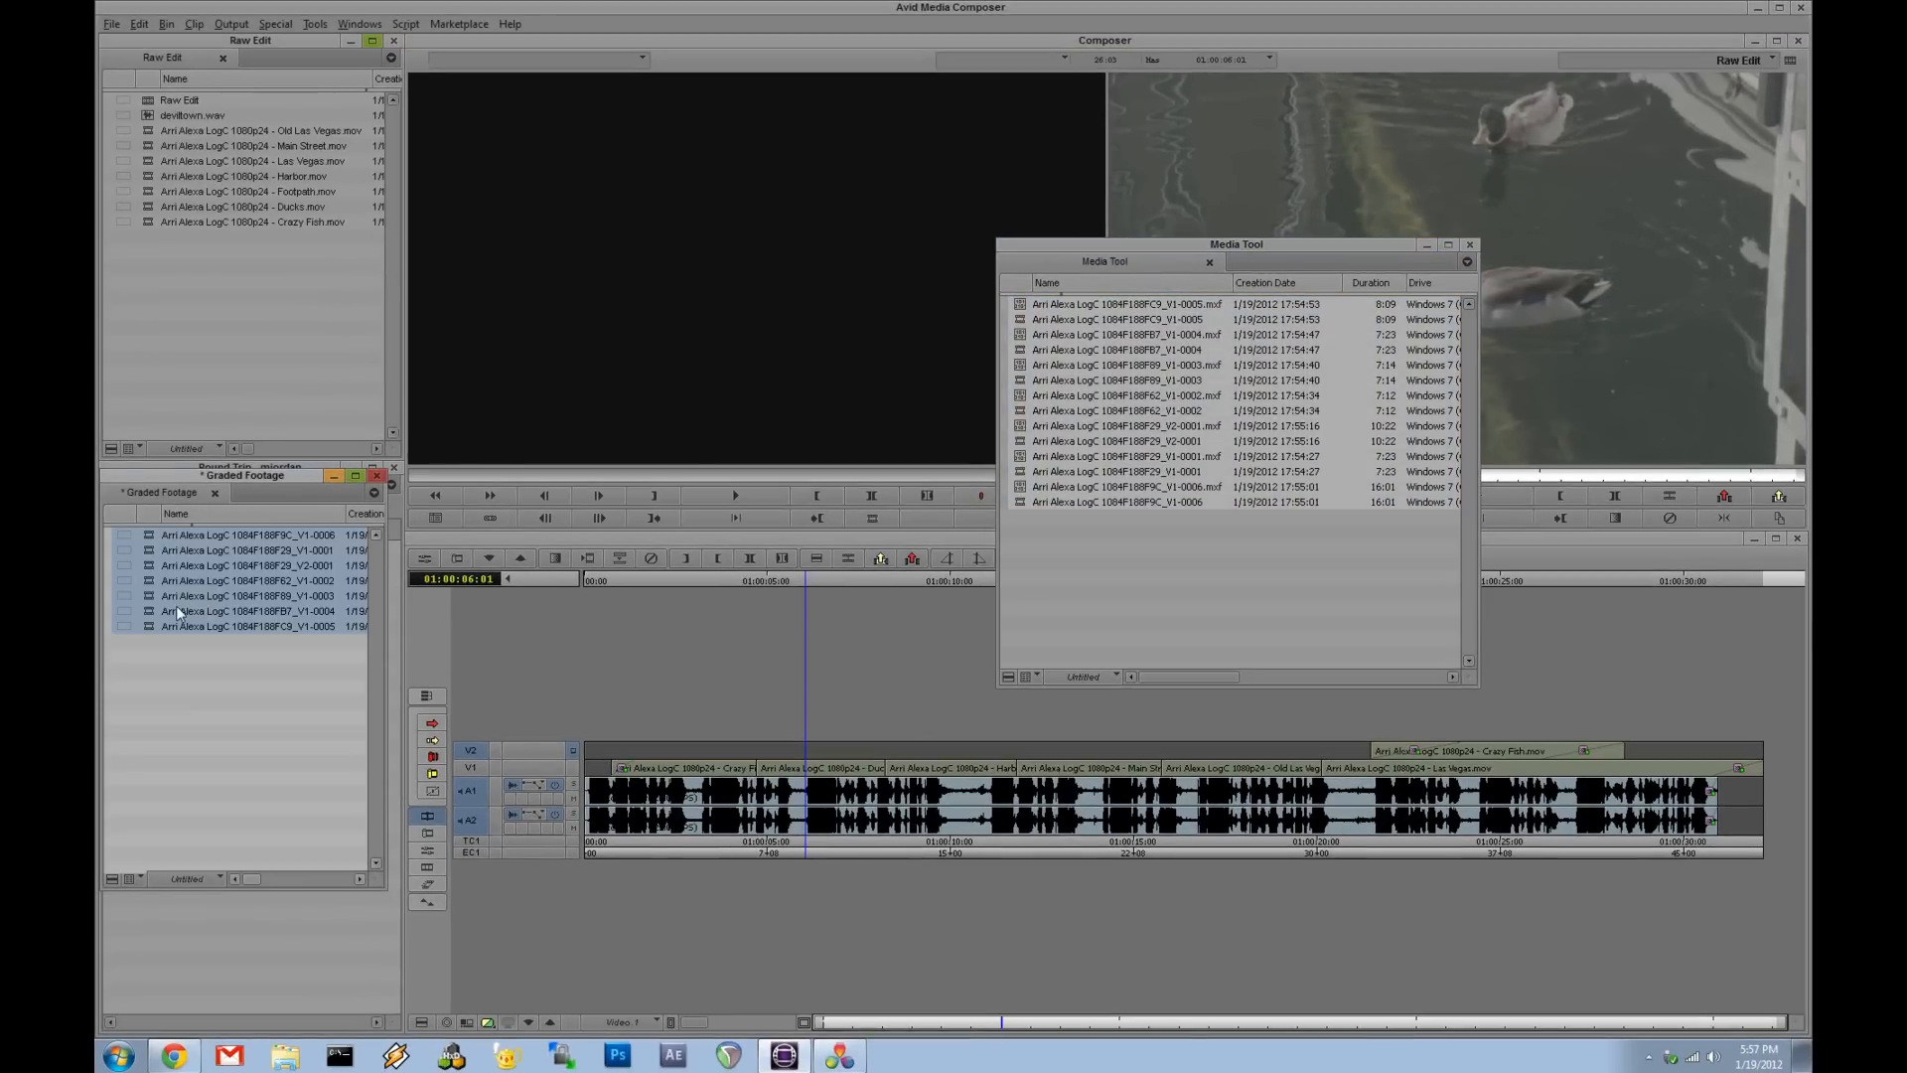
{"action": "left_click", "coordinate": [1471, 244]}
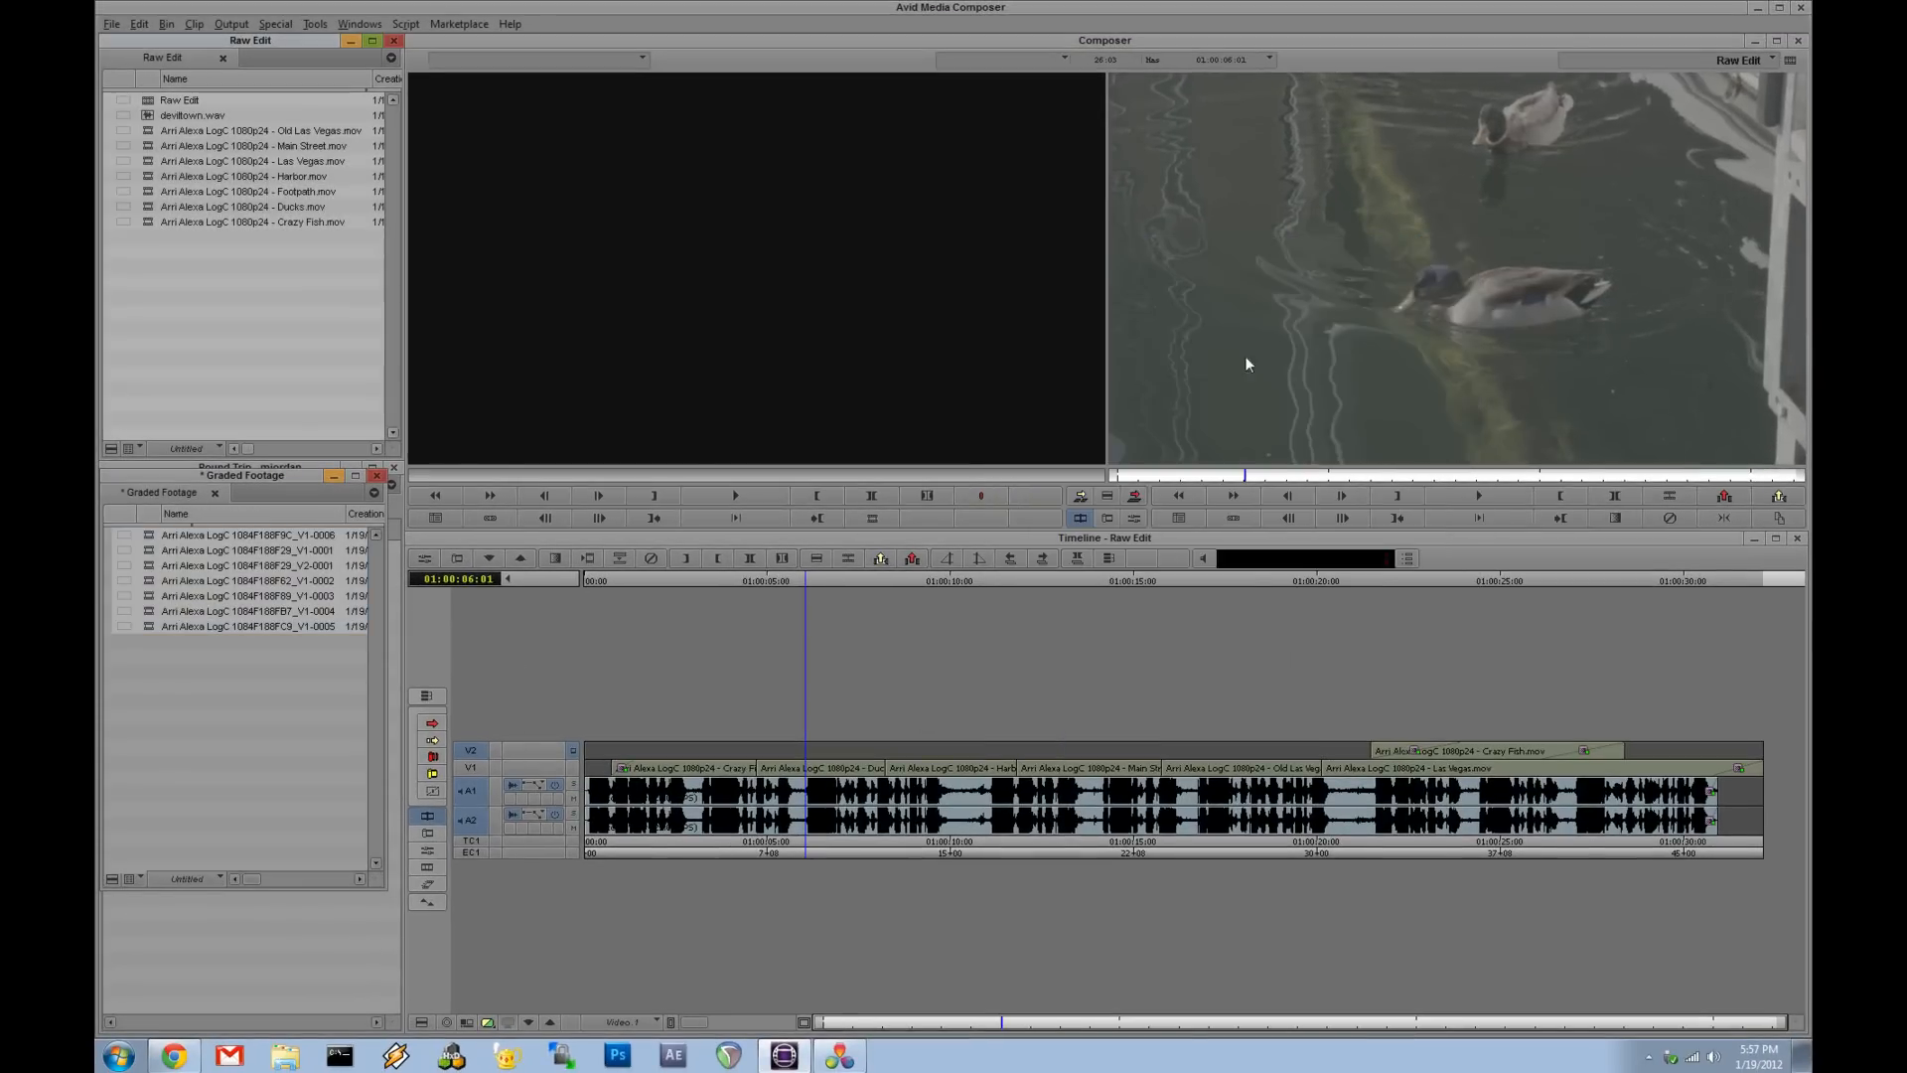
- Load the graded clips from the Graded Footage bin into the source monitor and play through them to check the grade
{"action": "double_click", "coordinate": [149, 596]}
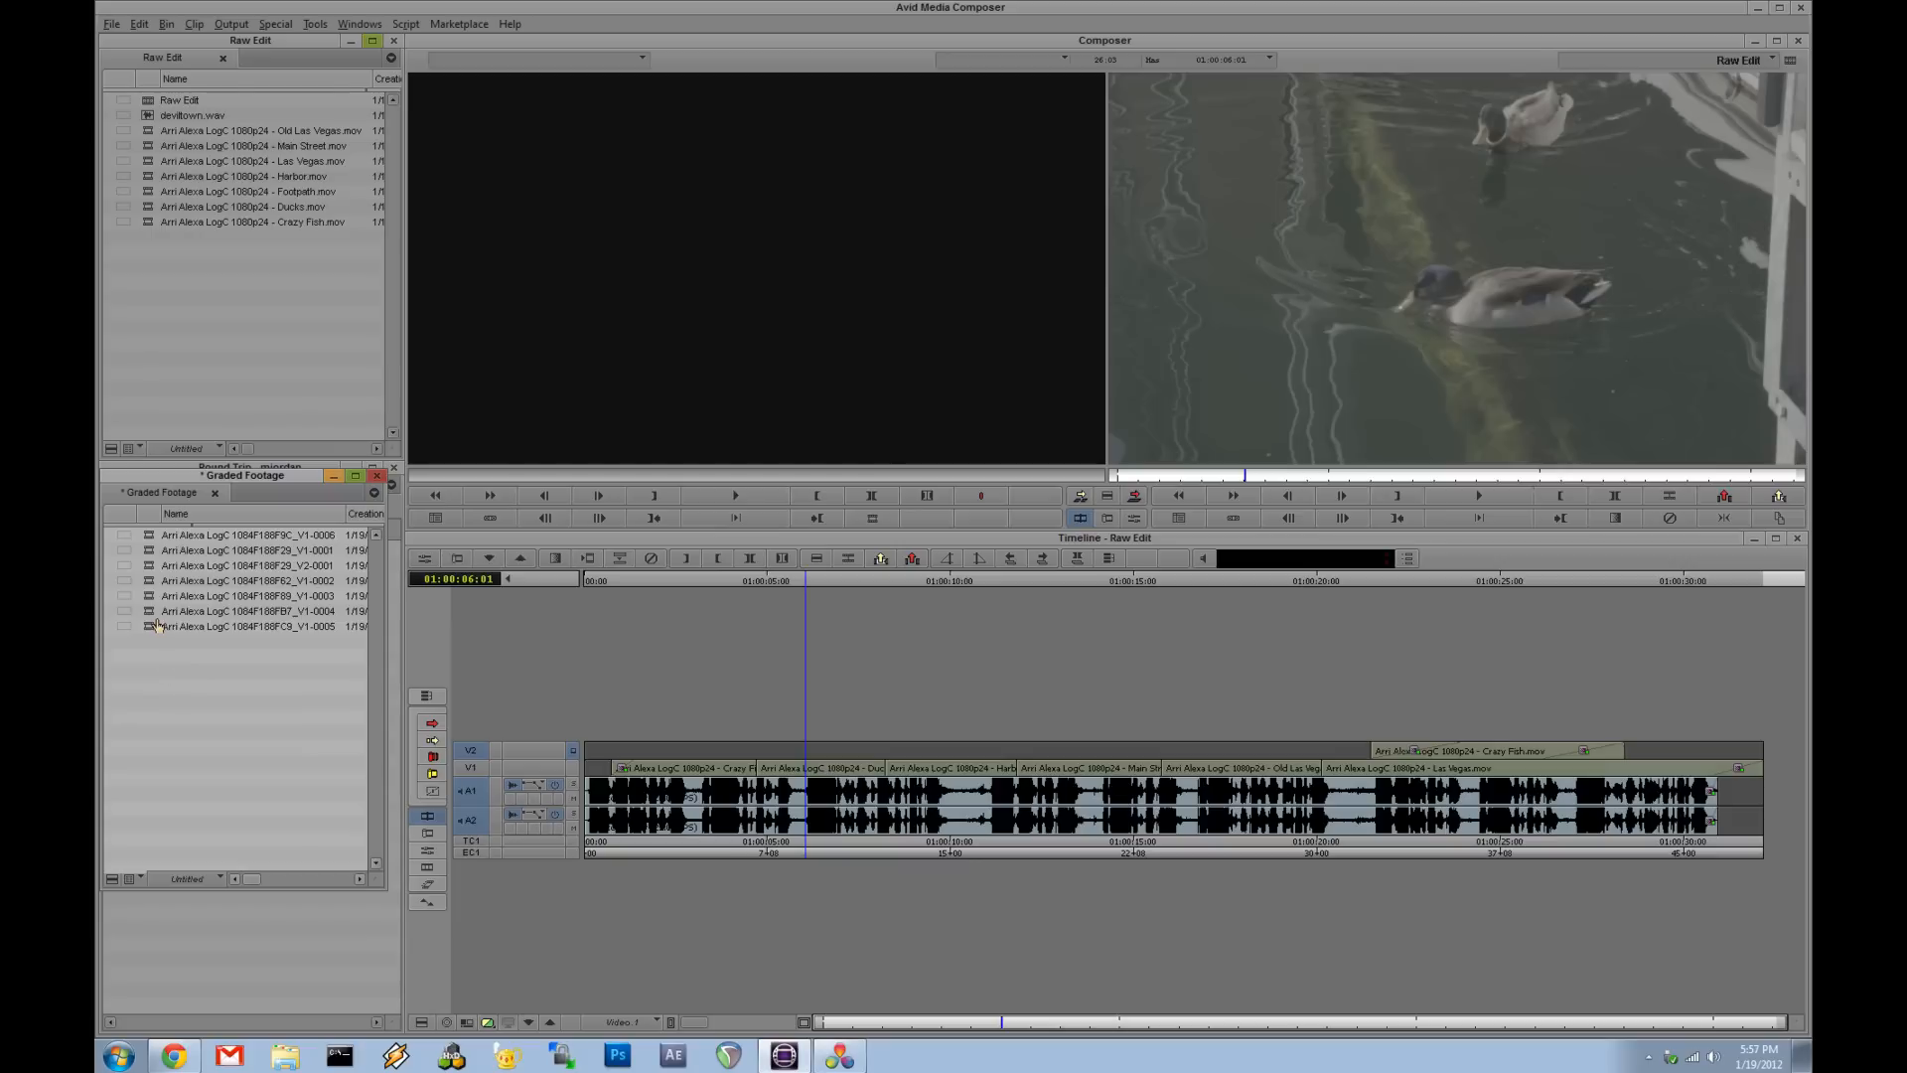
{"action": "key", "text": "space"}
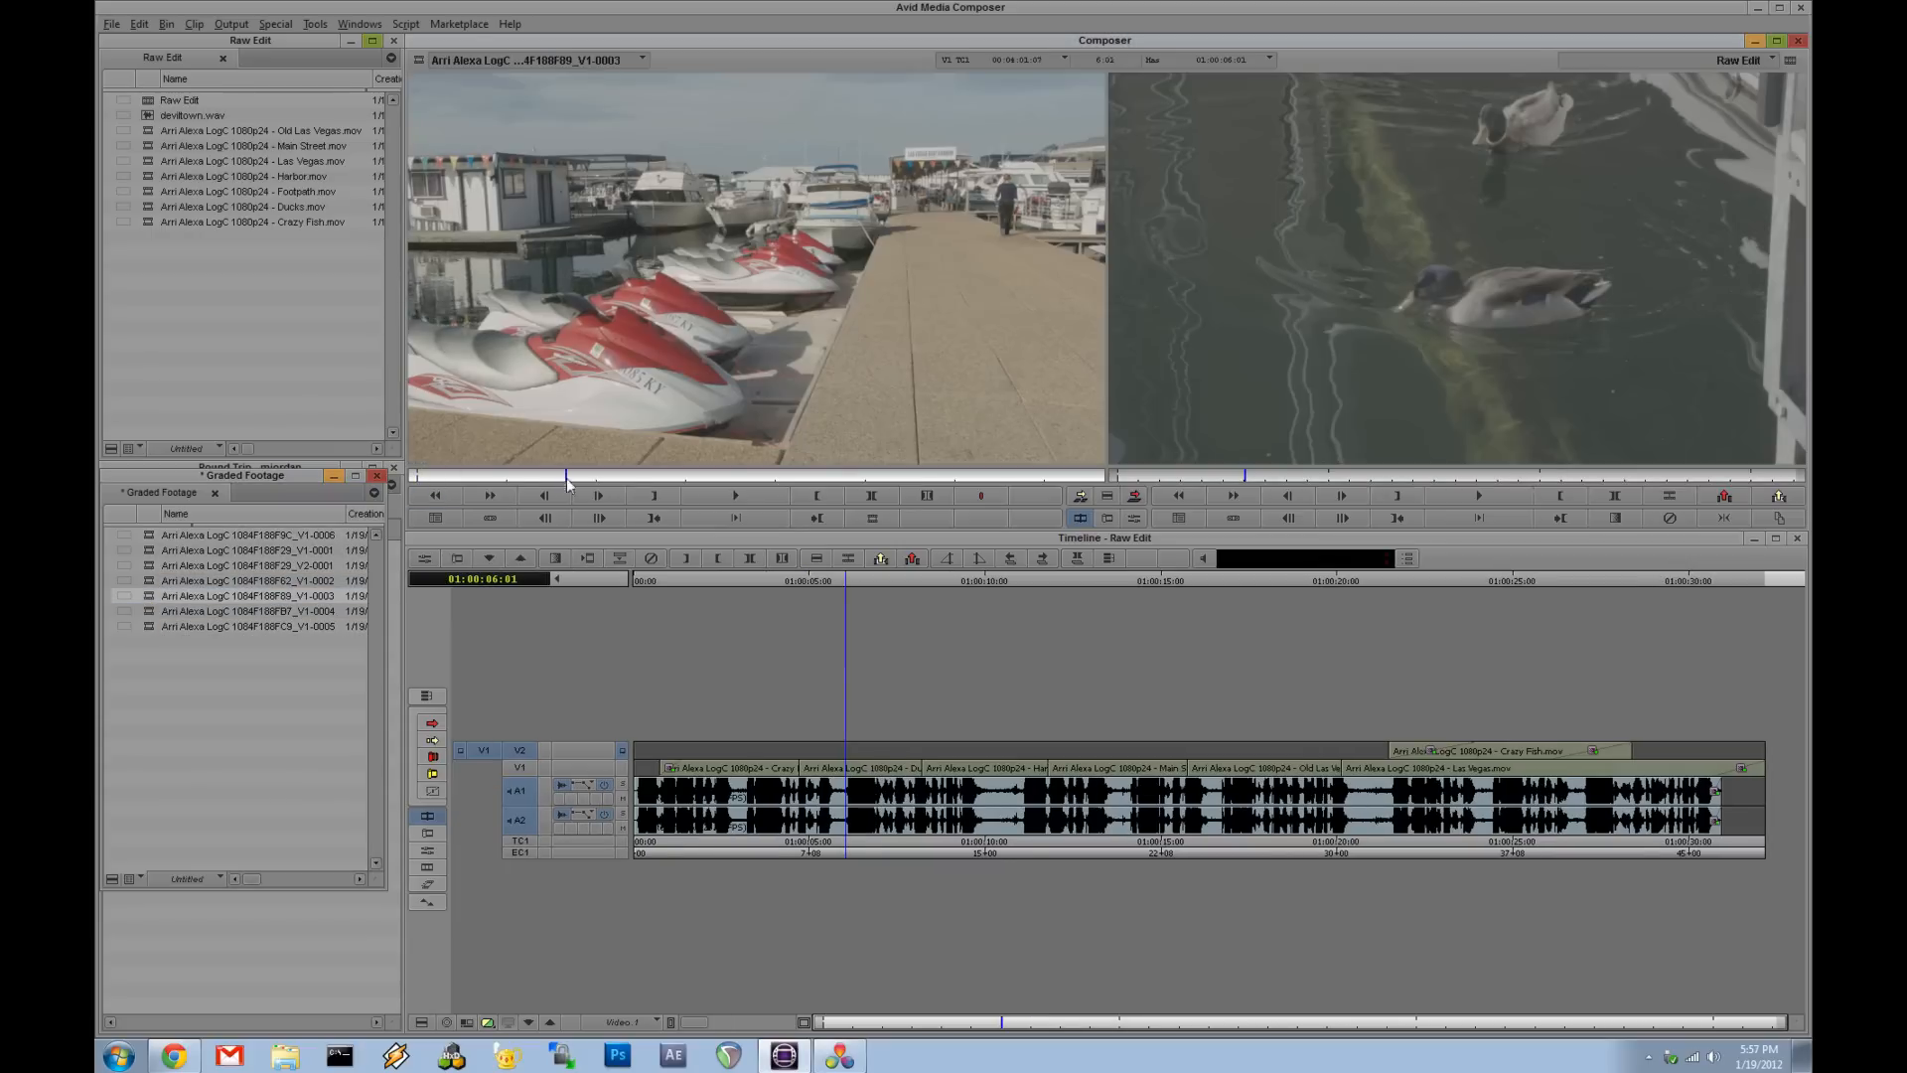
{"action": "left_click_drag", "start_coordinate": [934, 824], "coordinate": [1015, 824]}
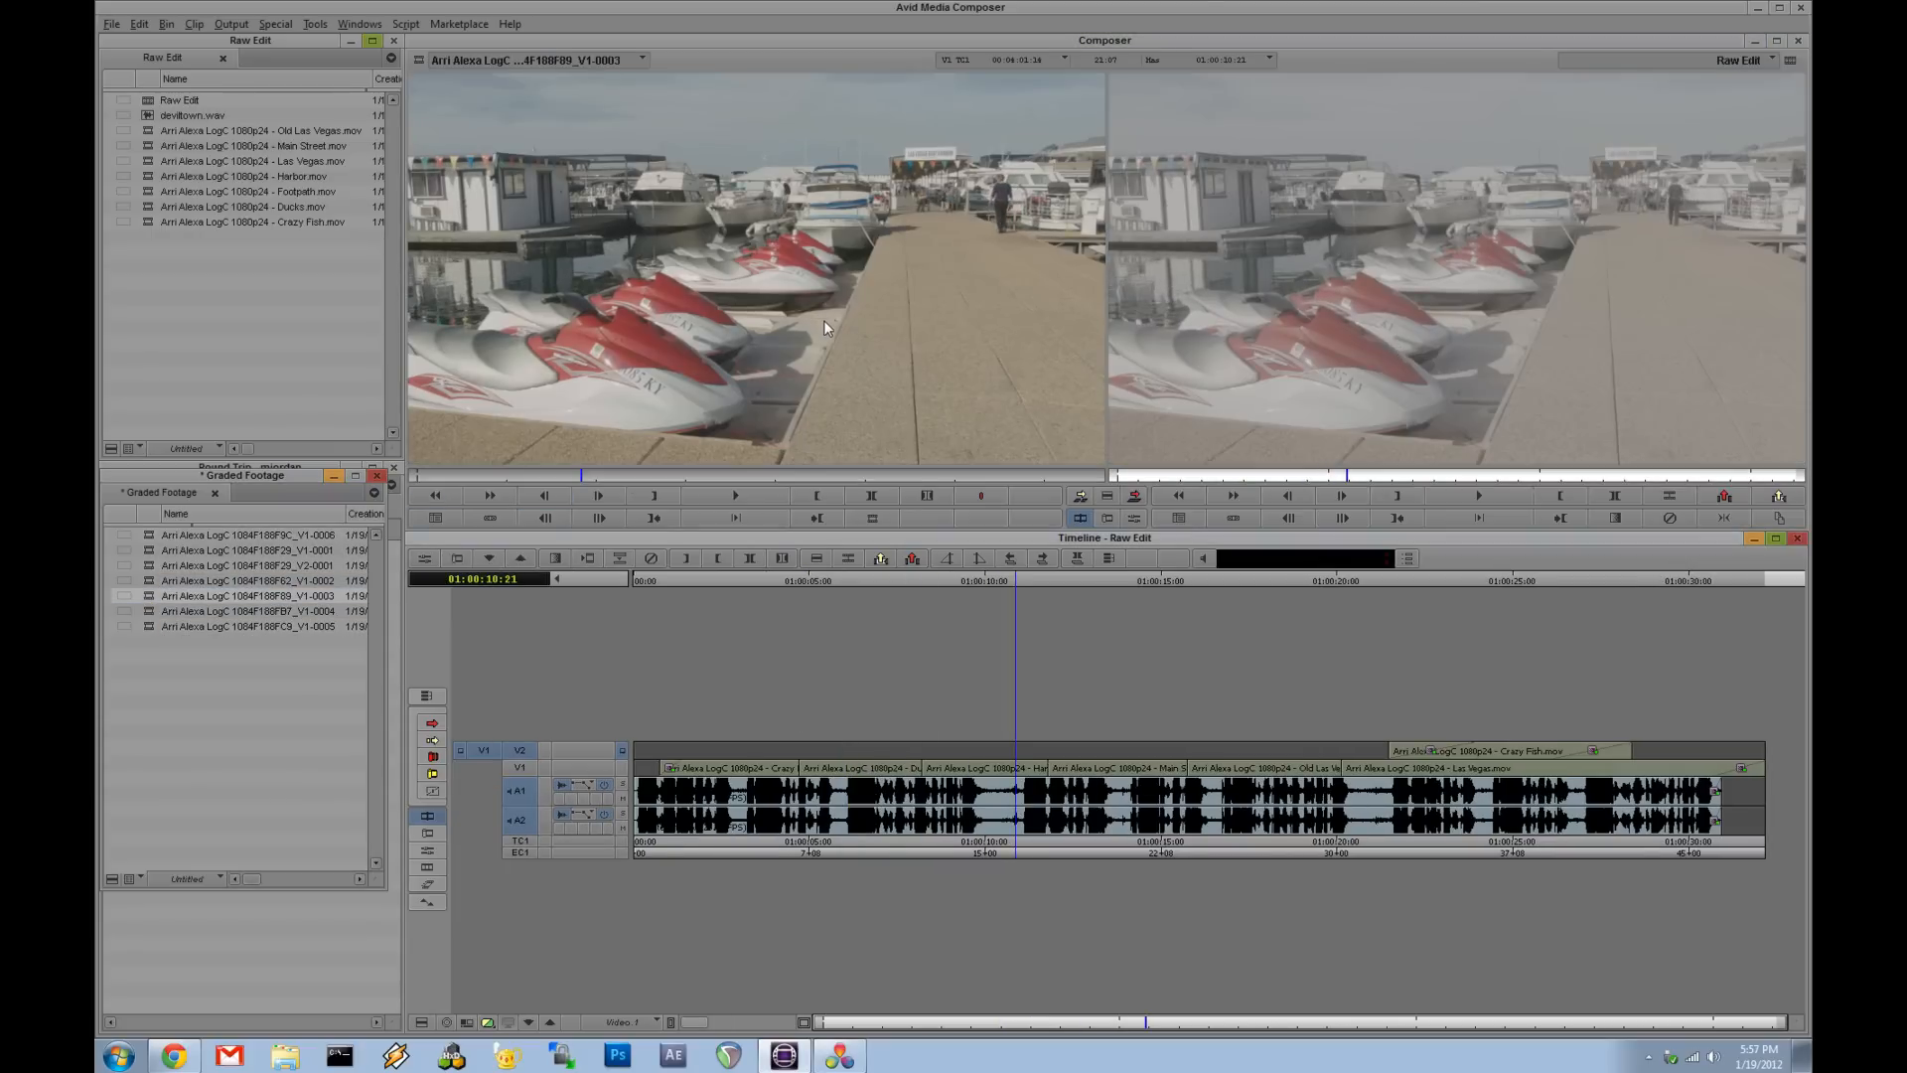
{"action": "double_click", "coordinate": [147, 584]}
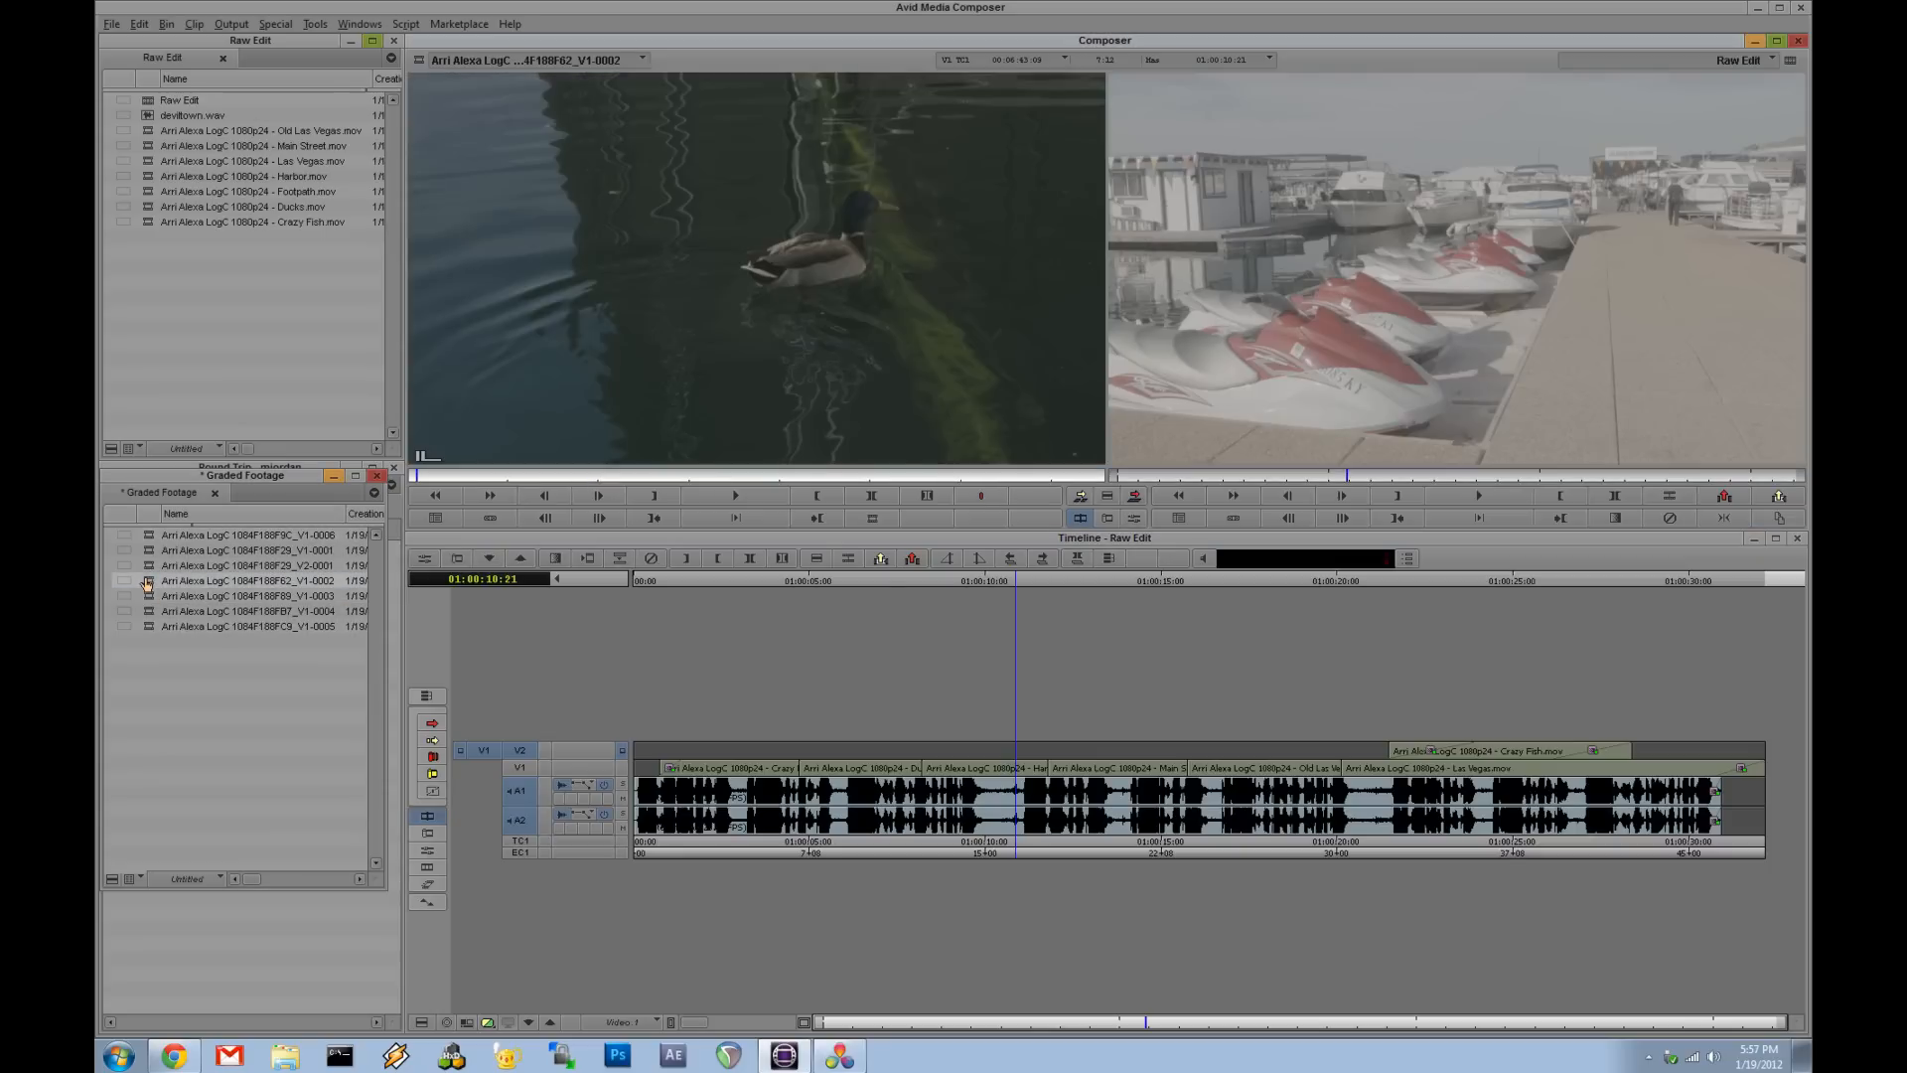
{"action": "left_click_drag", "start_coordinate": [456, 479], "coordinate": [691, 478]}
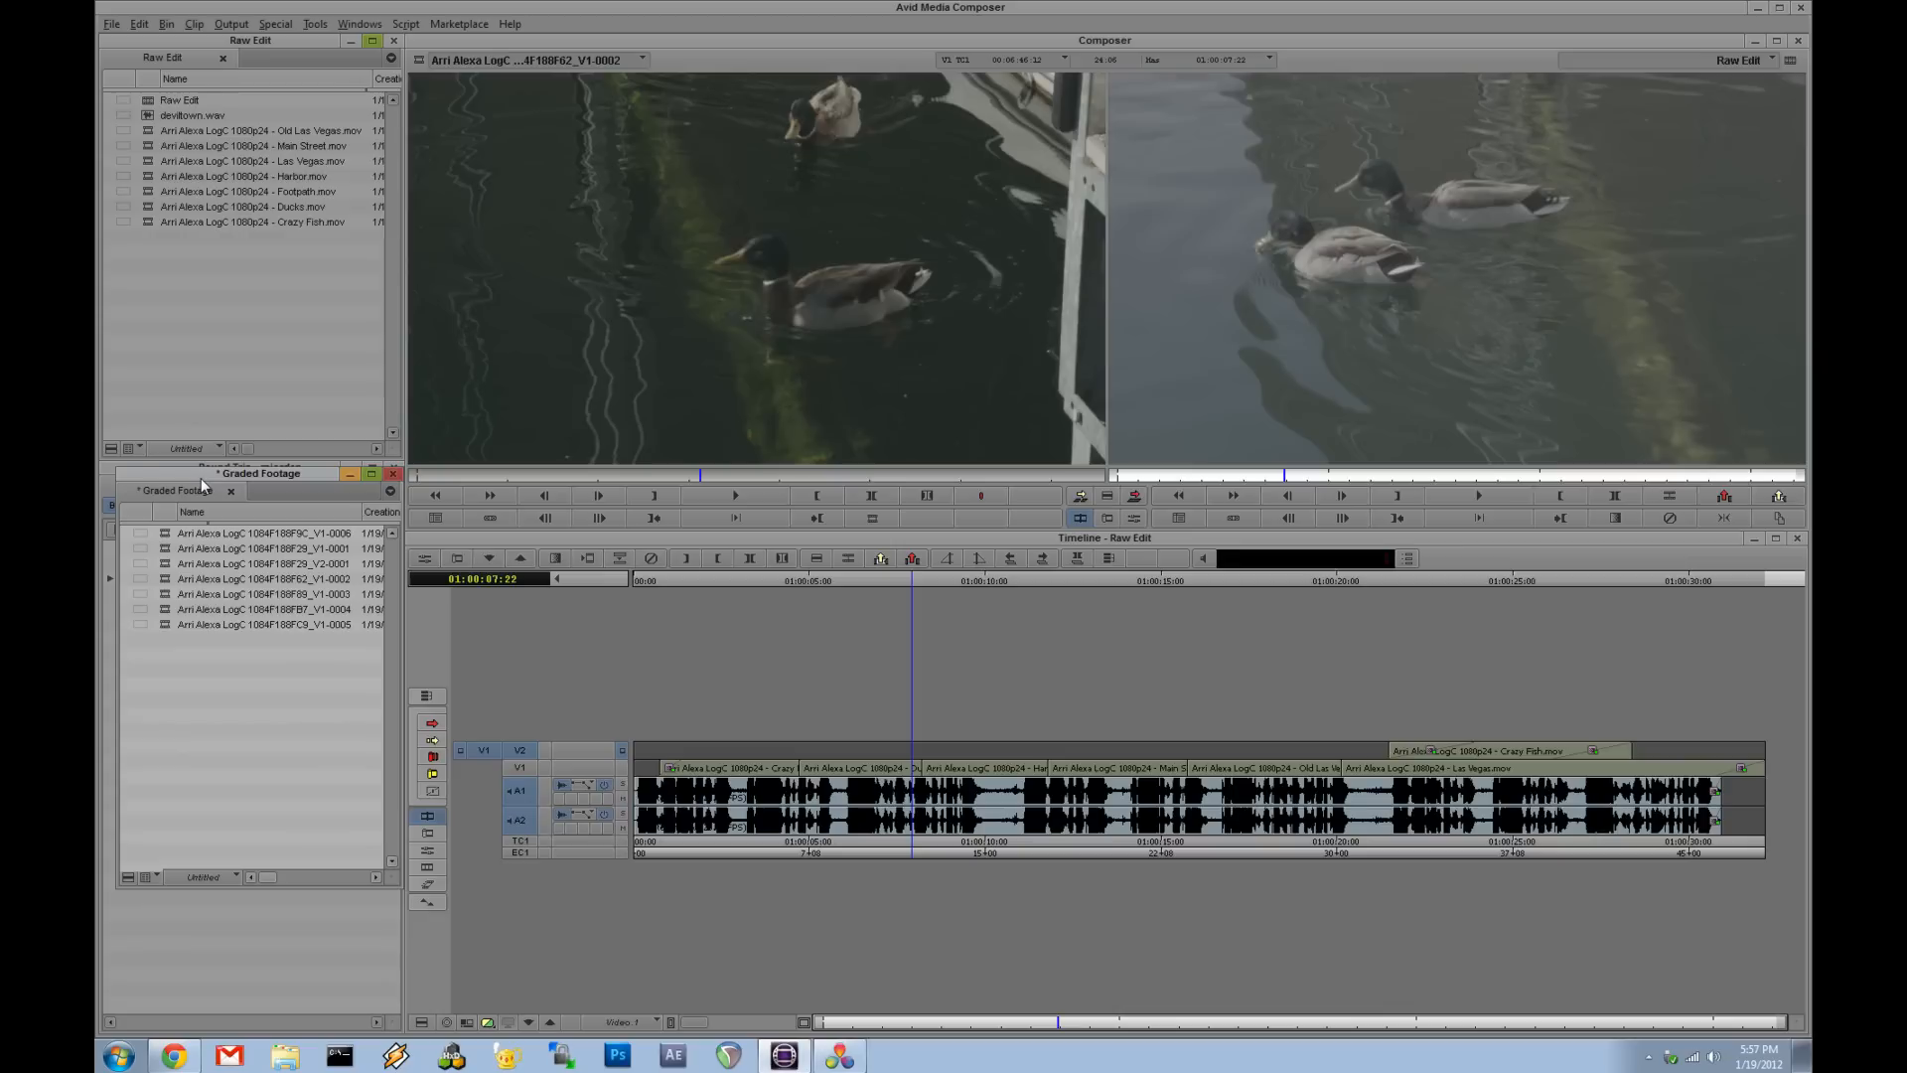
- Rearrange the Graded Footage and Raw Edit bin windows and widen the Raw Edit bin's Name column
{"action": "mouse_move", "coordinate": [200, 479]}
{"action": "left_mouse_down"}
{"action": "mouse_move", "coordinate": [166, 480]}
{"action": "mouse_move", "coordinate": [184, 480]}
{"action": "left_mouse_up"}
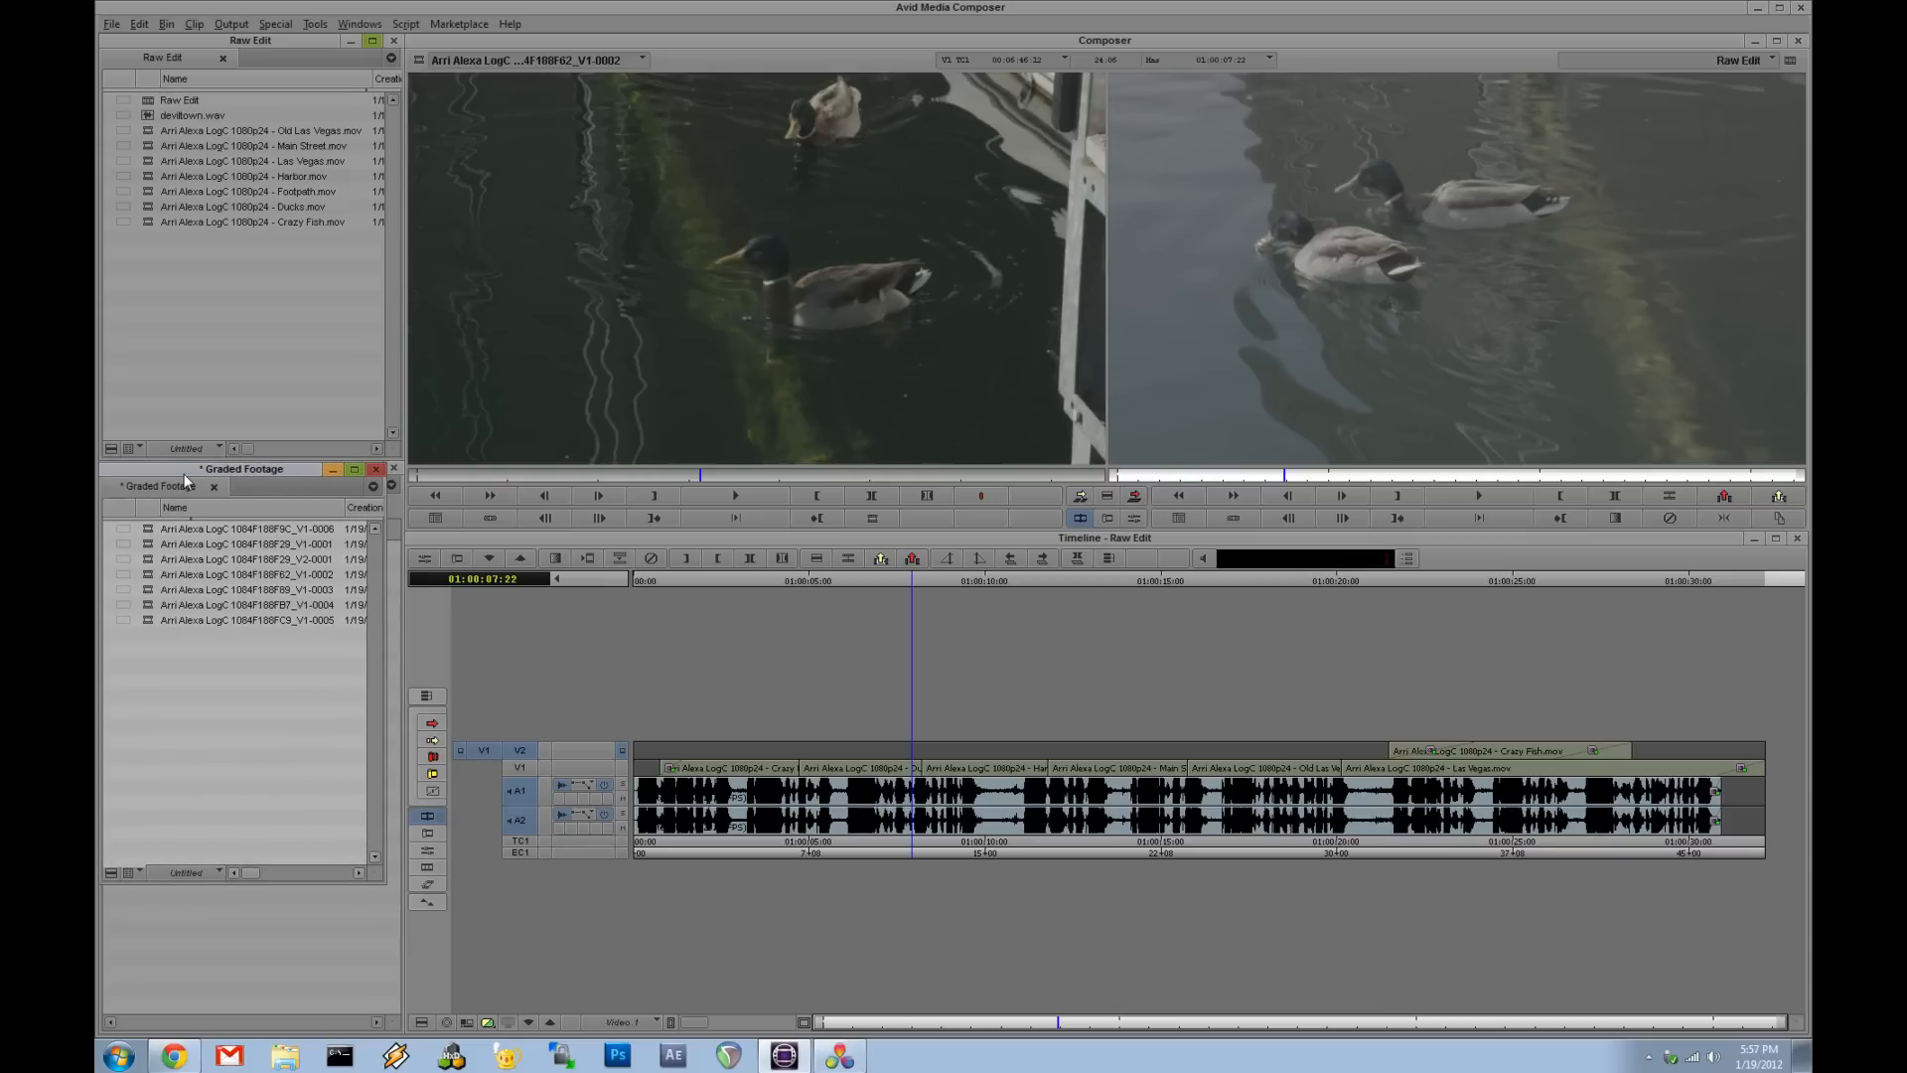
{"action": "left_click_drag", "start_coordinate": [384, 880], "coordinate": [394, 1033]}
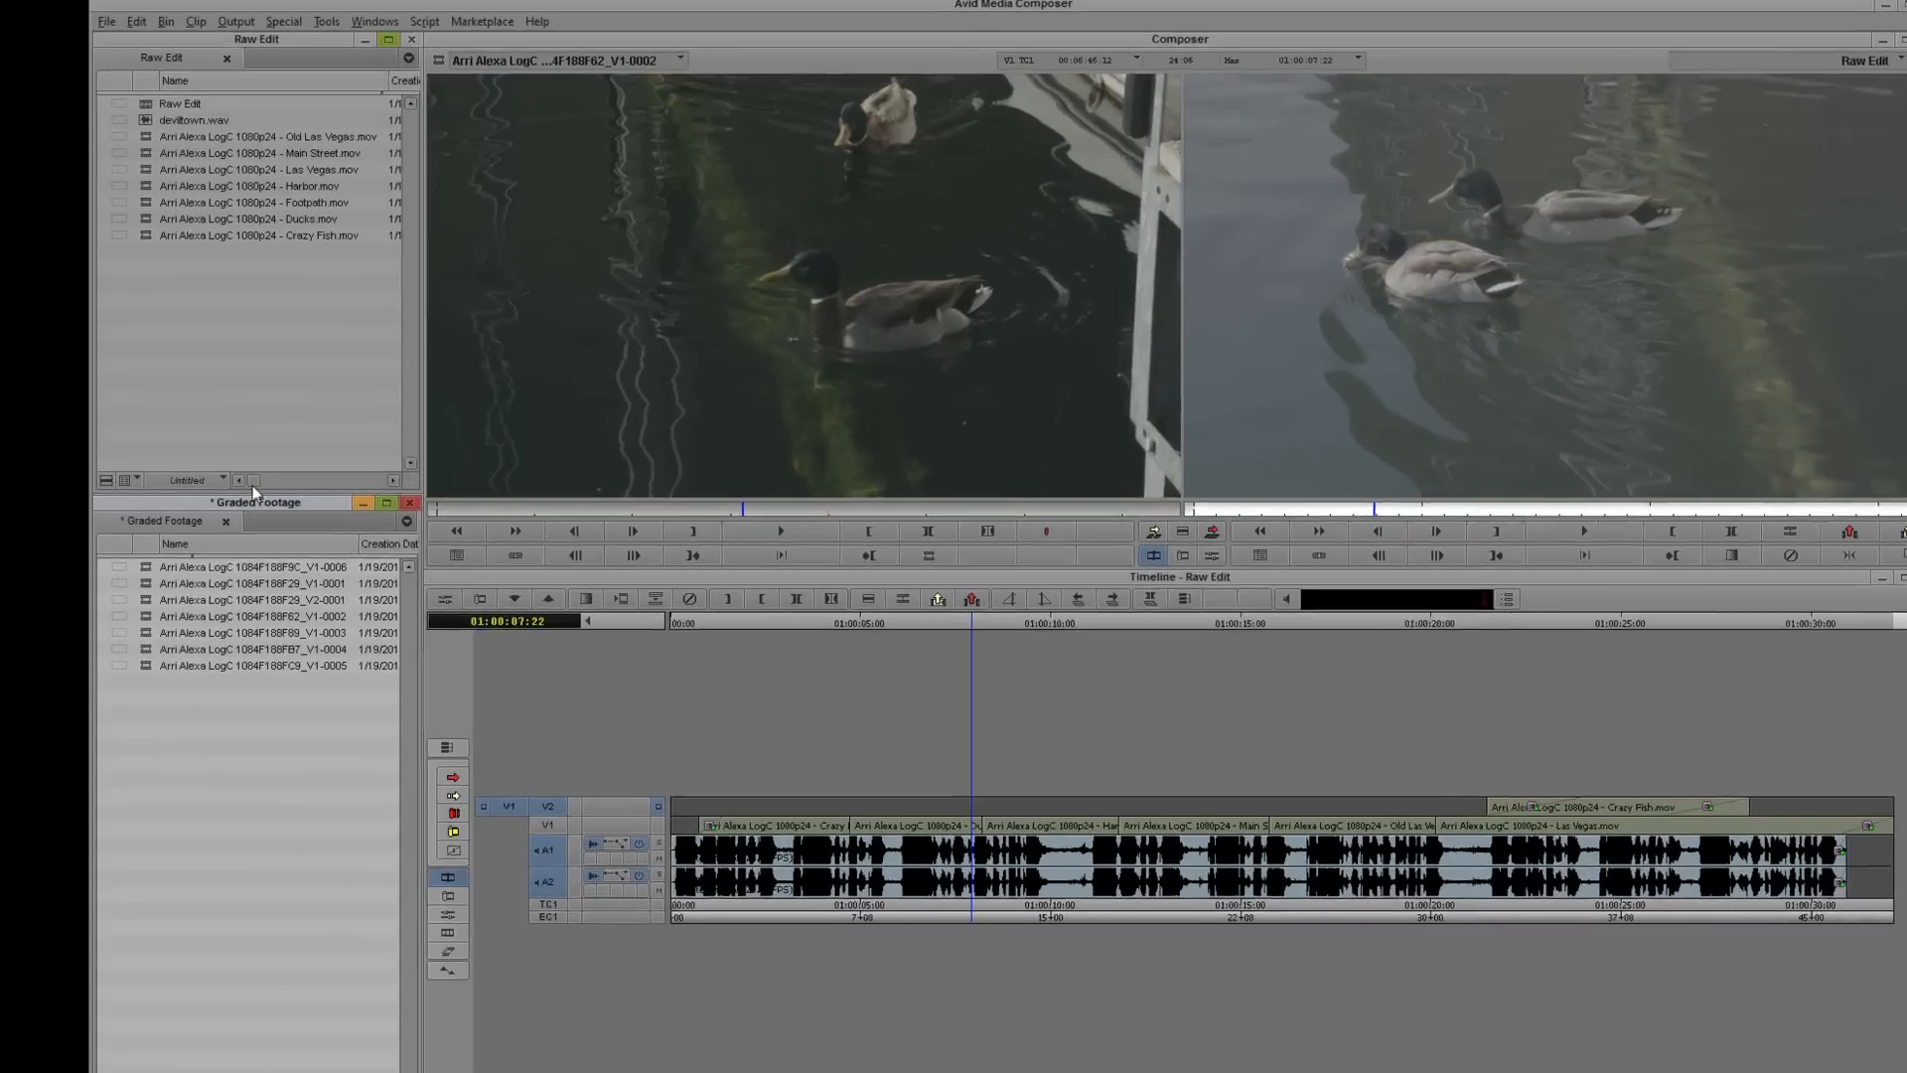
{"action": "left_click_drag", "start_coordinate": [248, 450], "coordinate": [269, 455]}
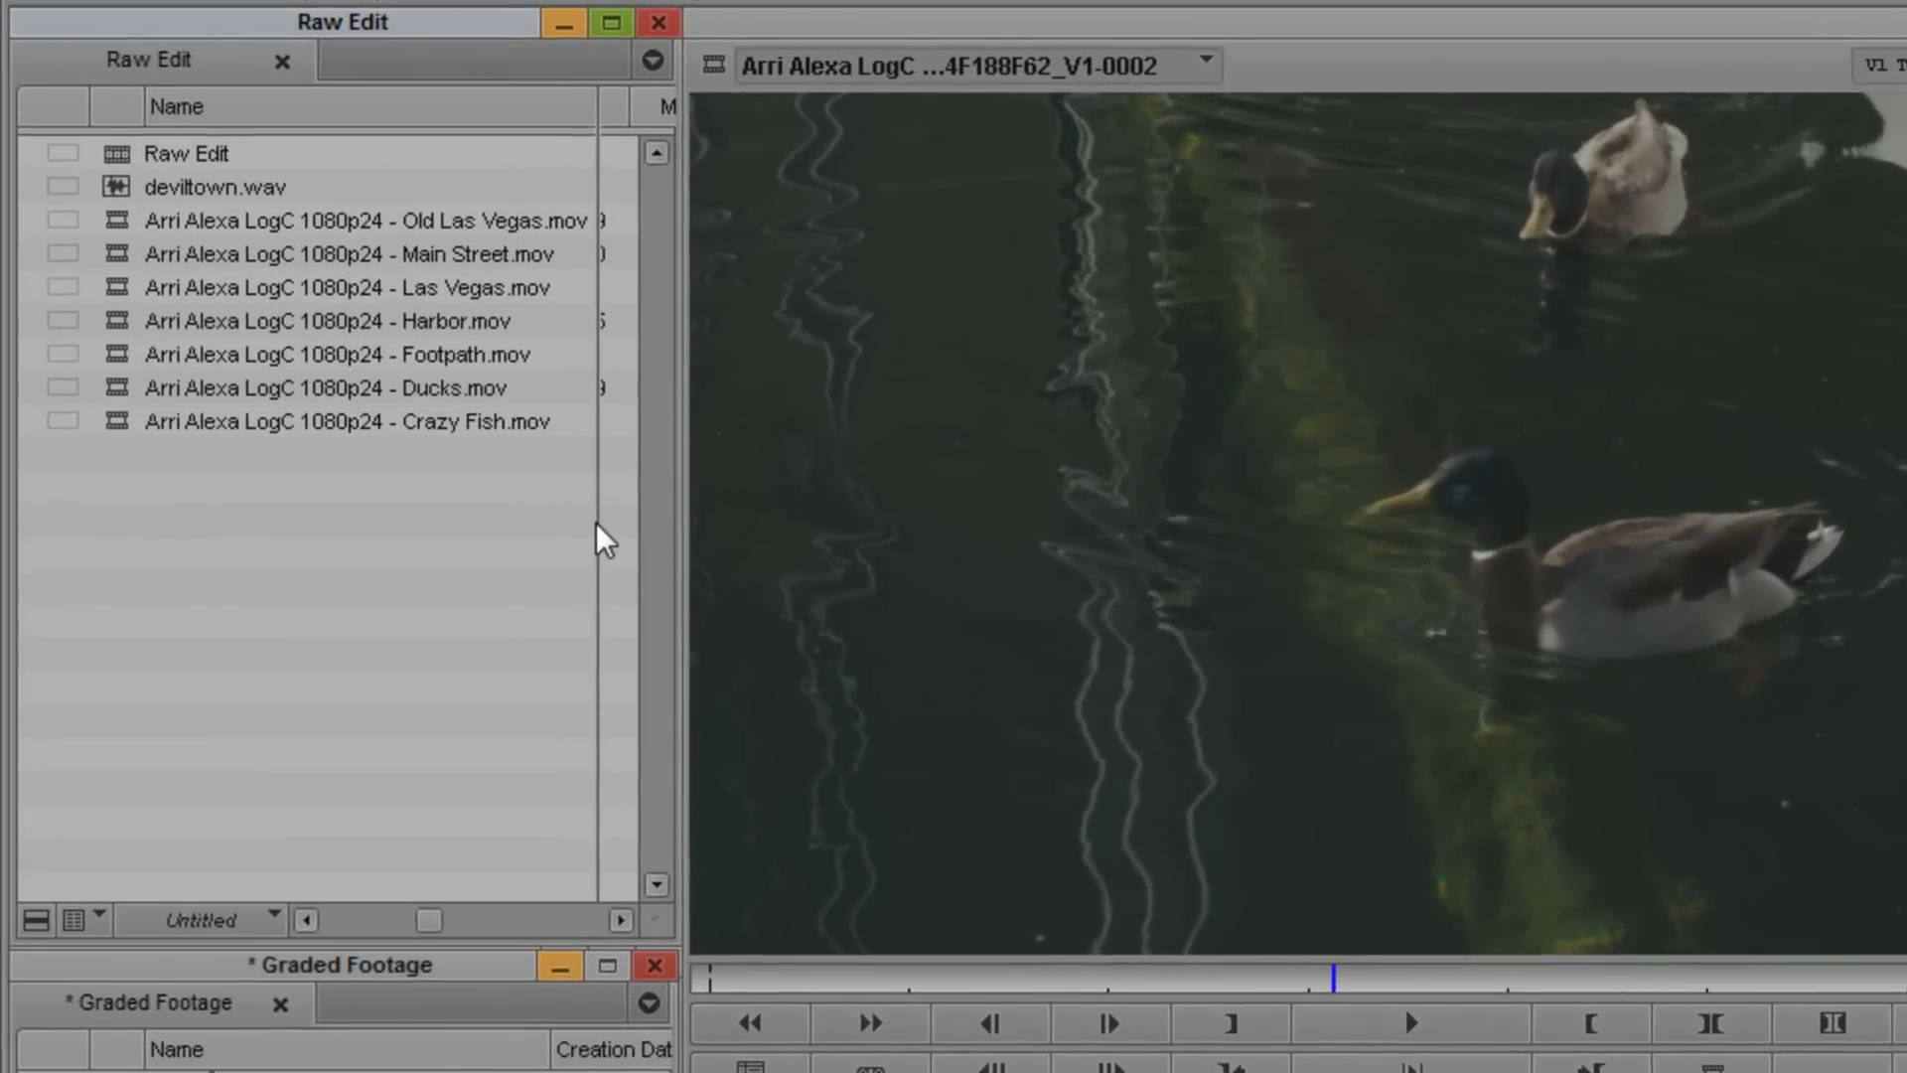
{"action": "left_click_drag", "start_coordinate": [453, 362], "coordinate": [377, 375]}
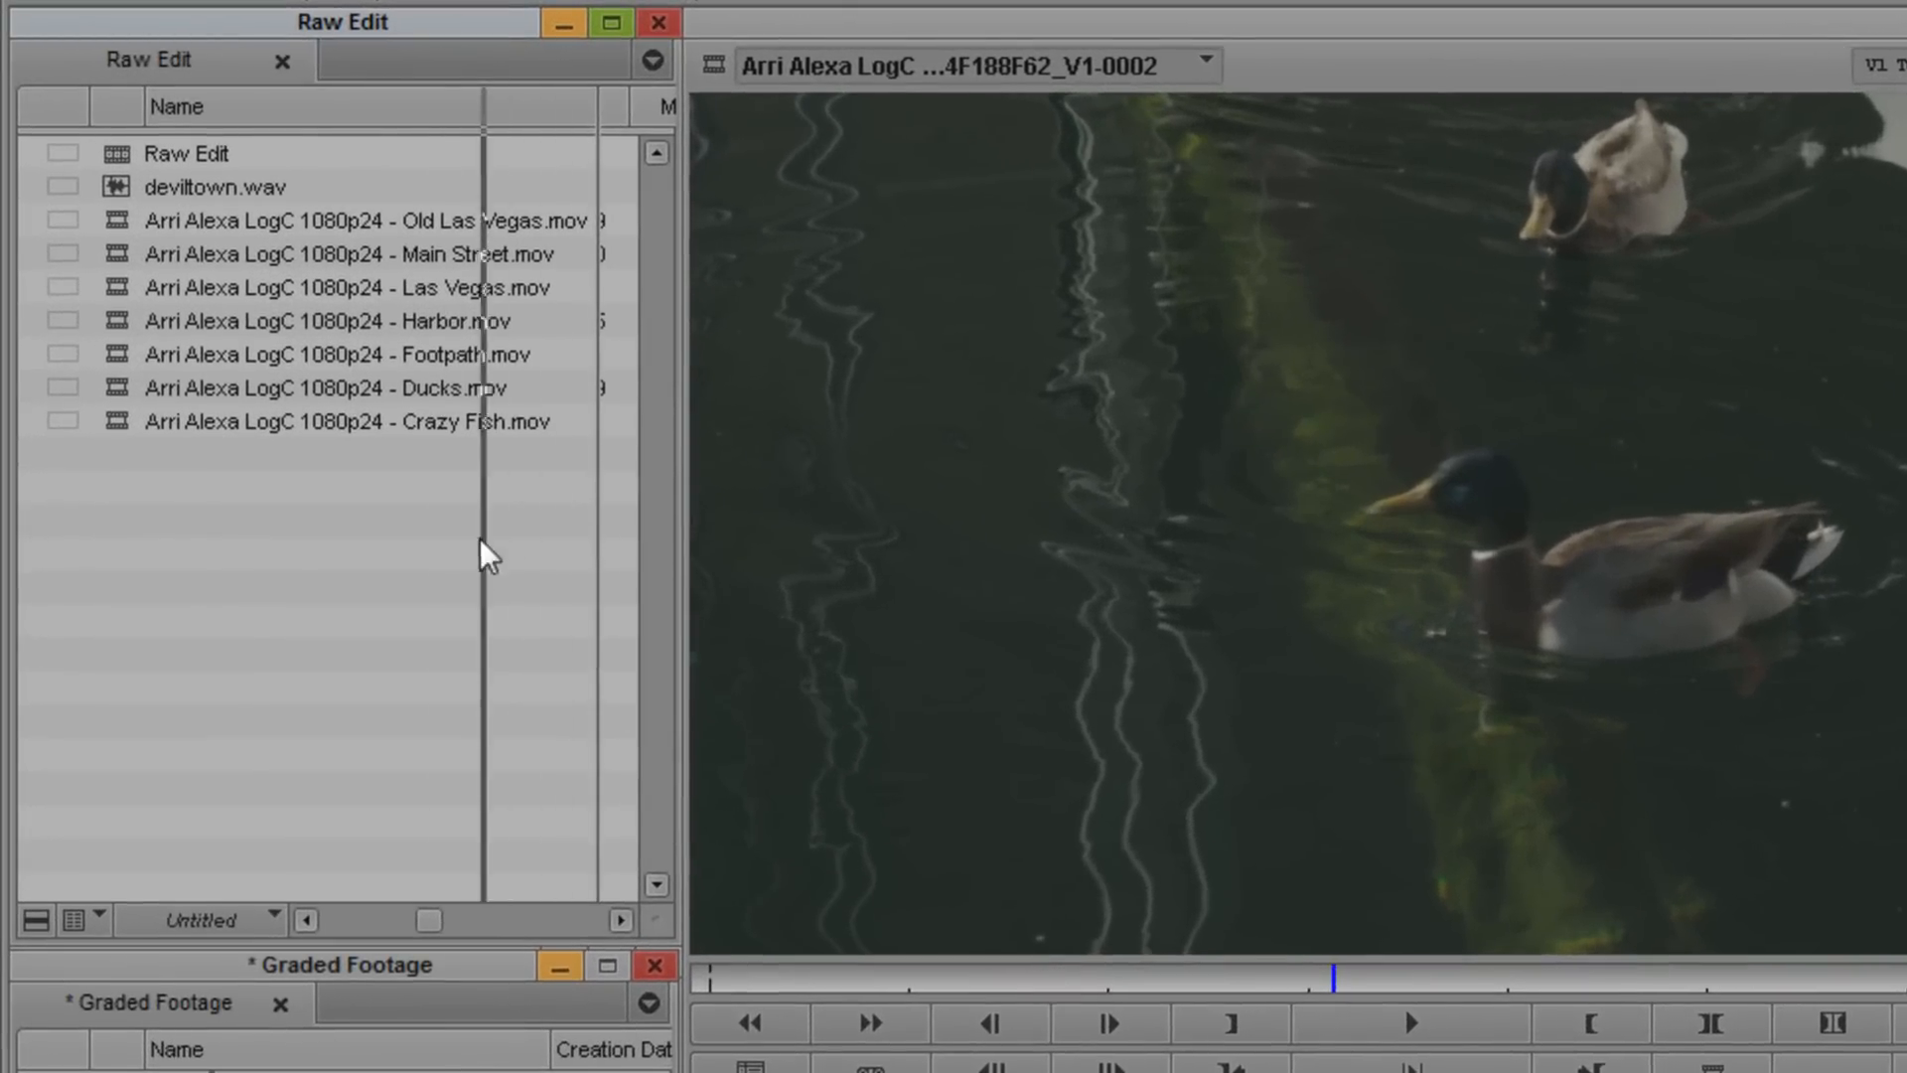
{"action": "left_click_drag", "start_coordinate": [486, 556], "coordinate": [398, 517]}
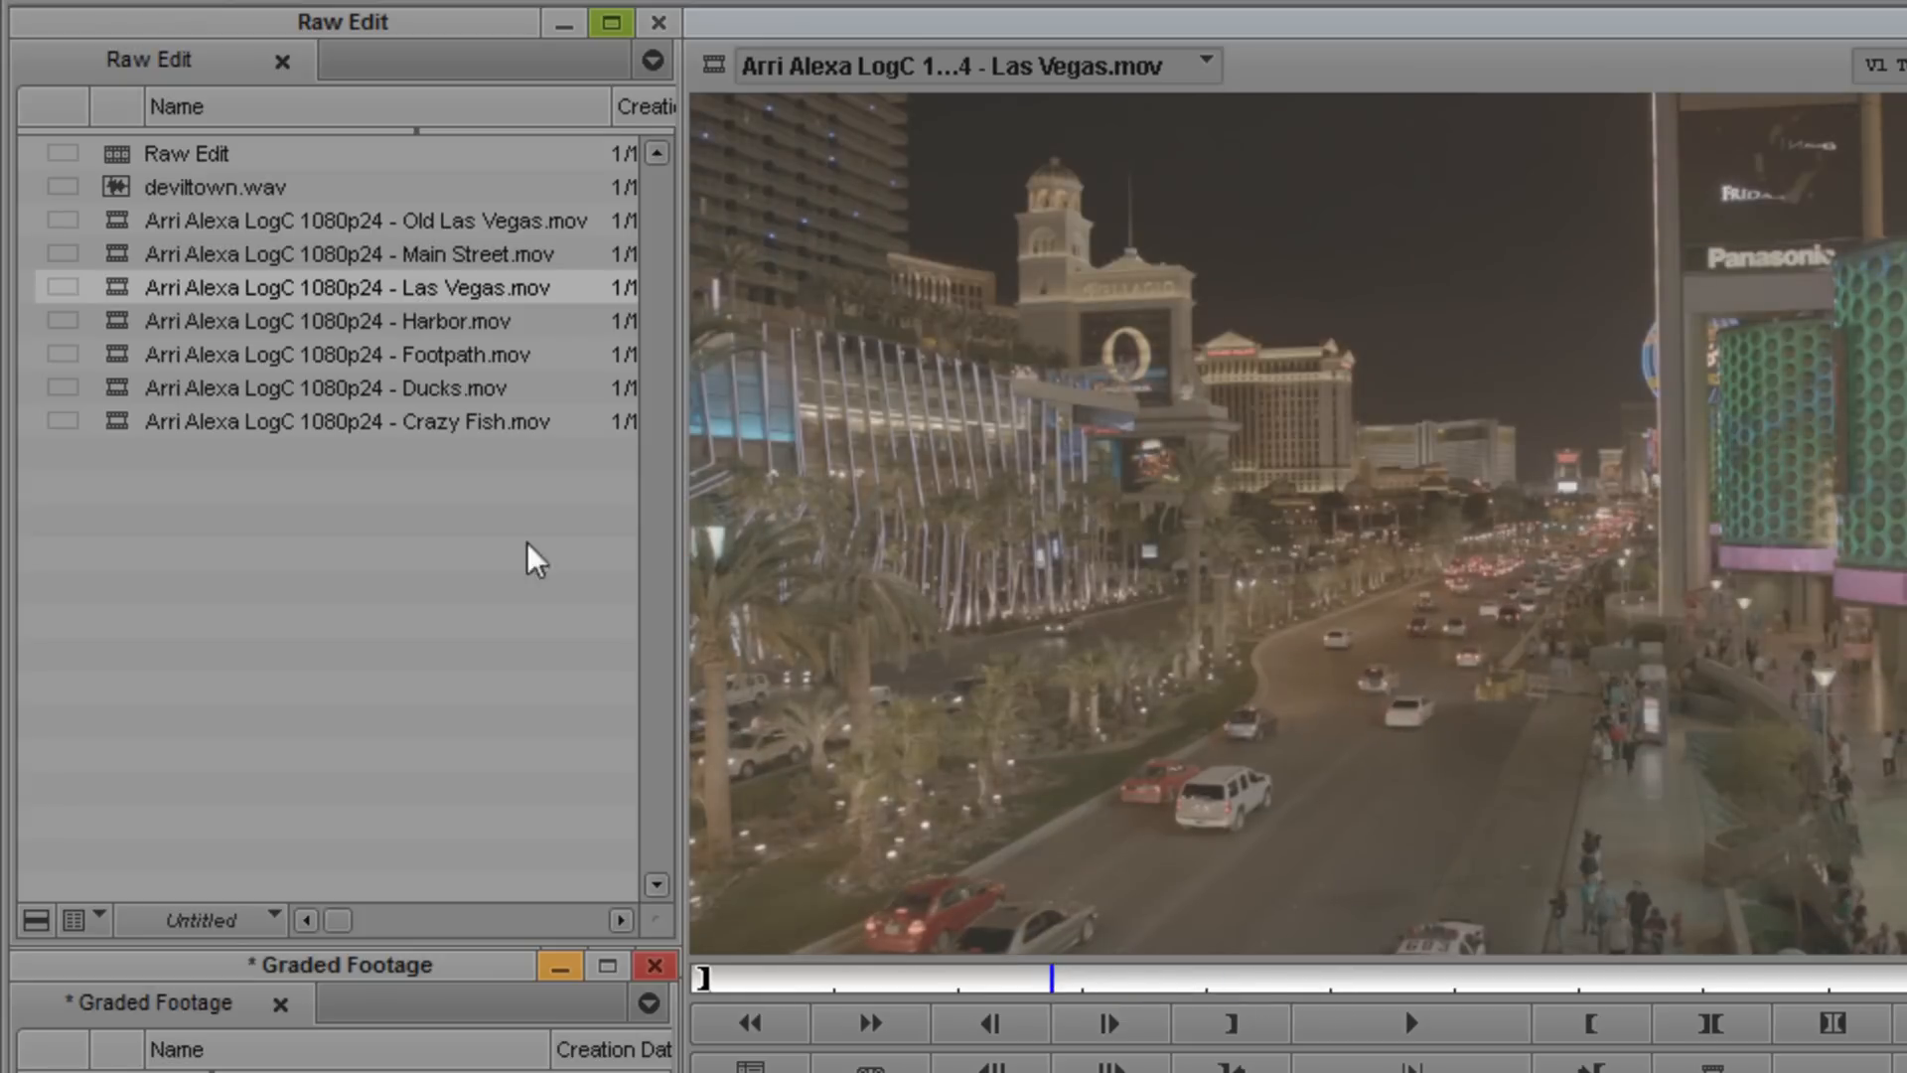
- Select the seven Arri Alexa source clips in the Raw Edit bin and set their source tape name to Alexa
{"action": "left_click", "coordinate": [204, 250]}
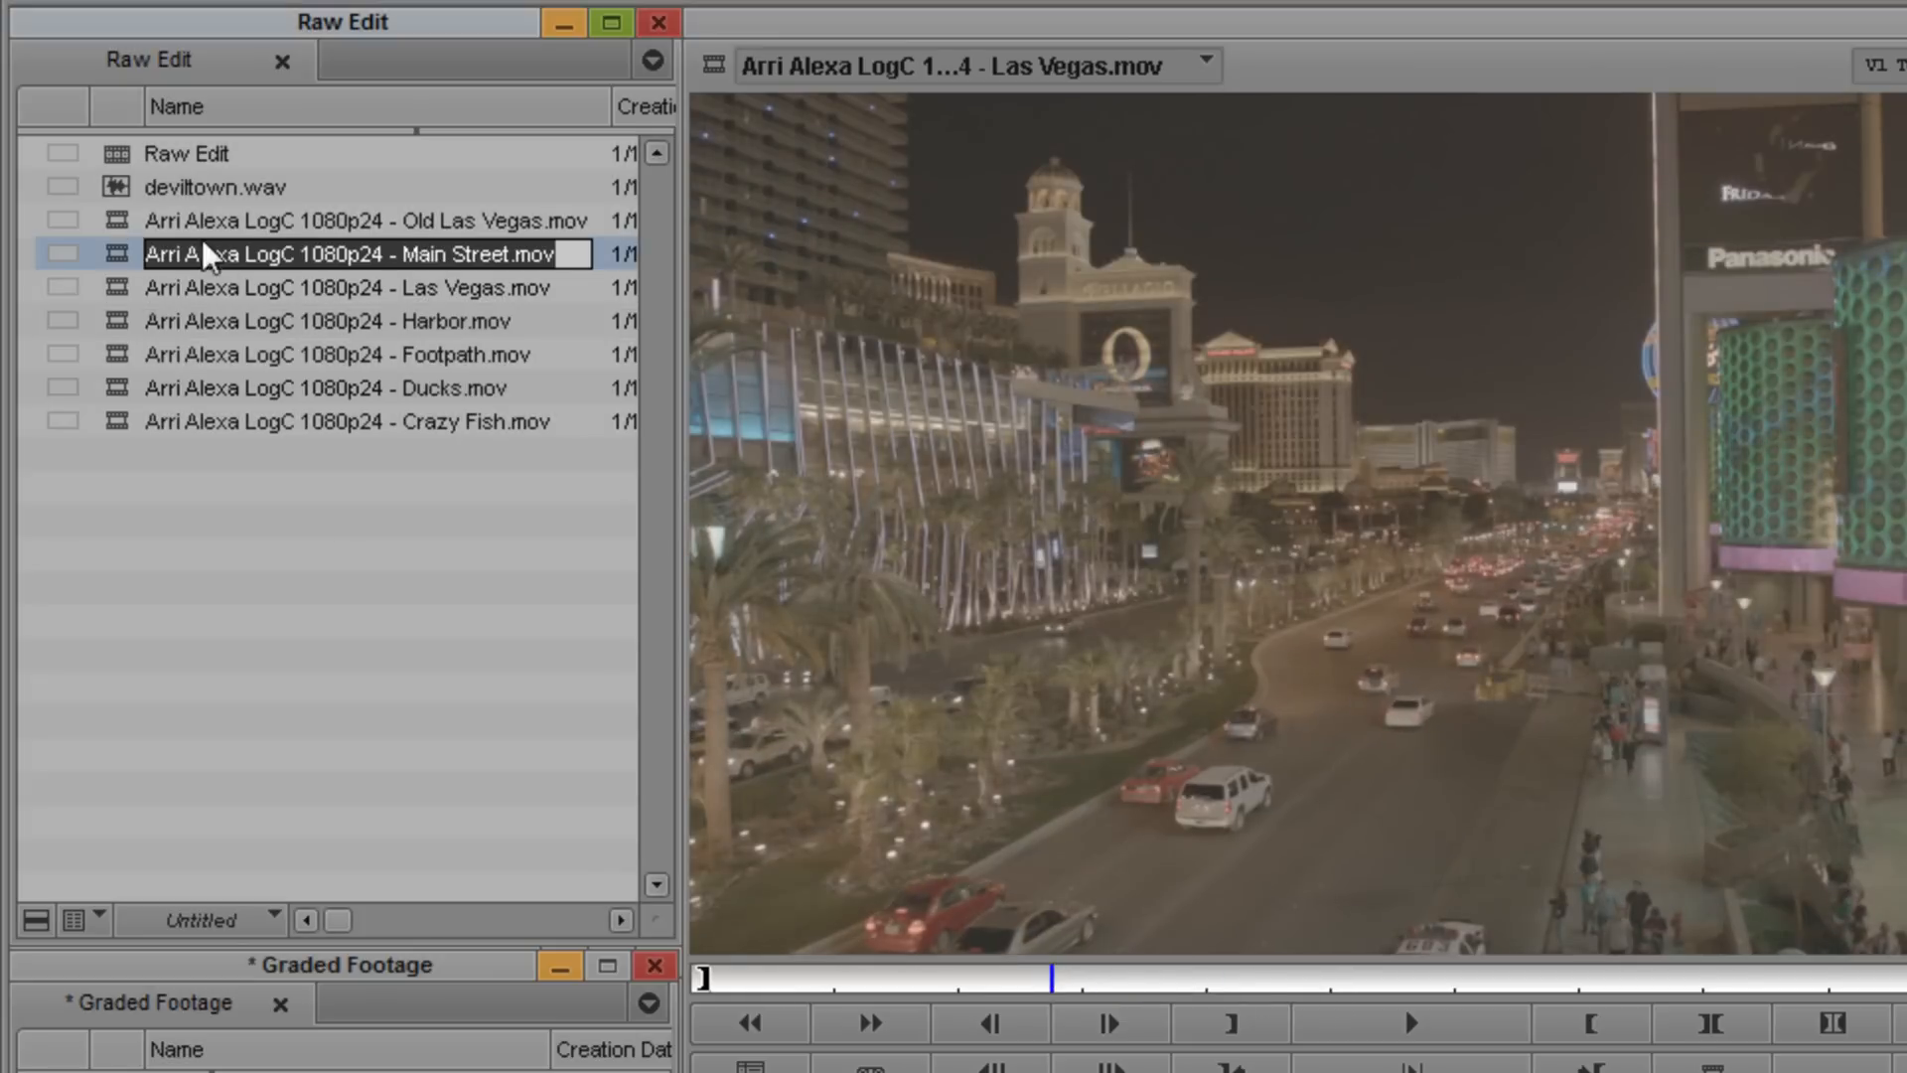
{"action": "left_click_drag", "start_coordinate": [341, 918], "coordinate": [553, 923]}
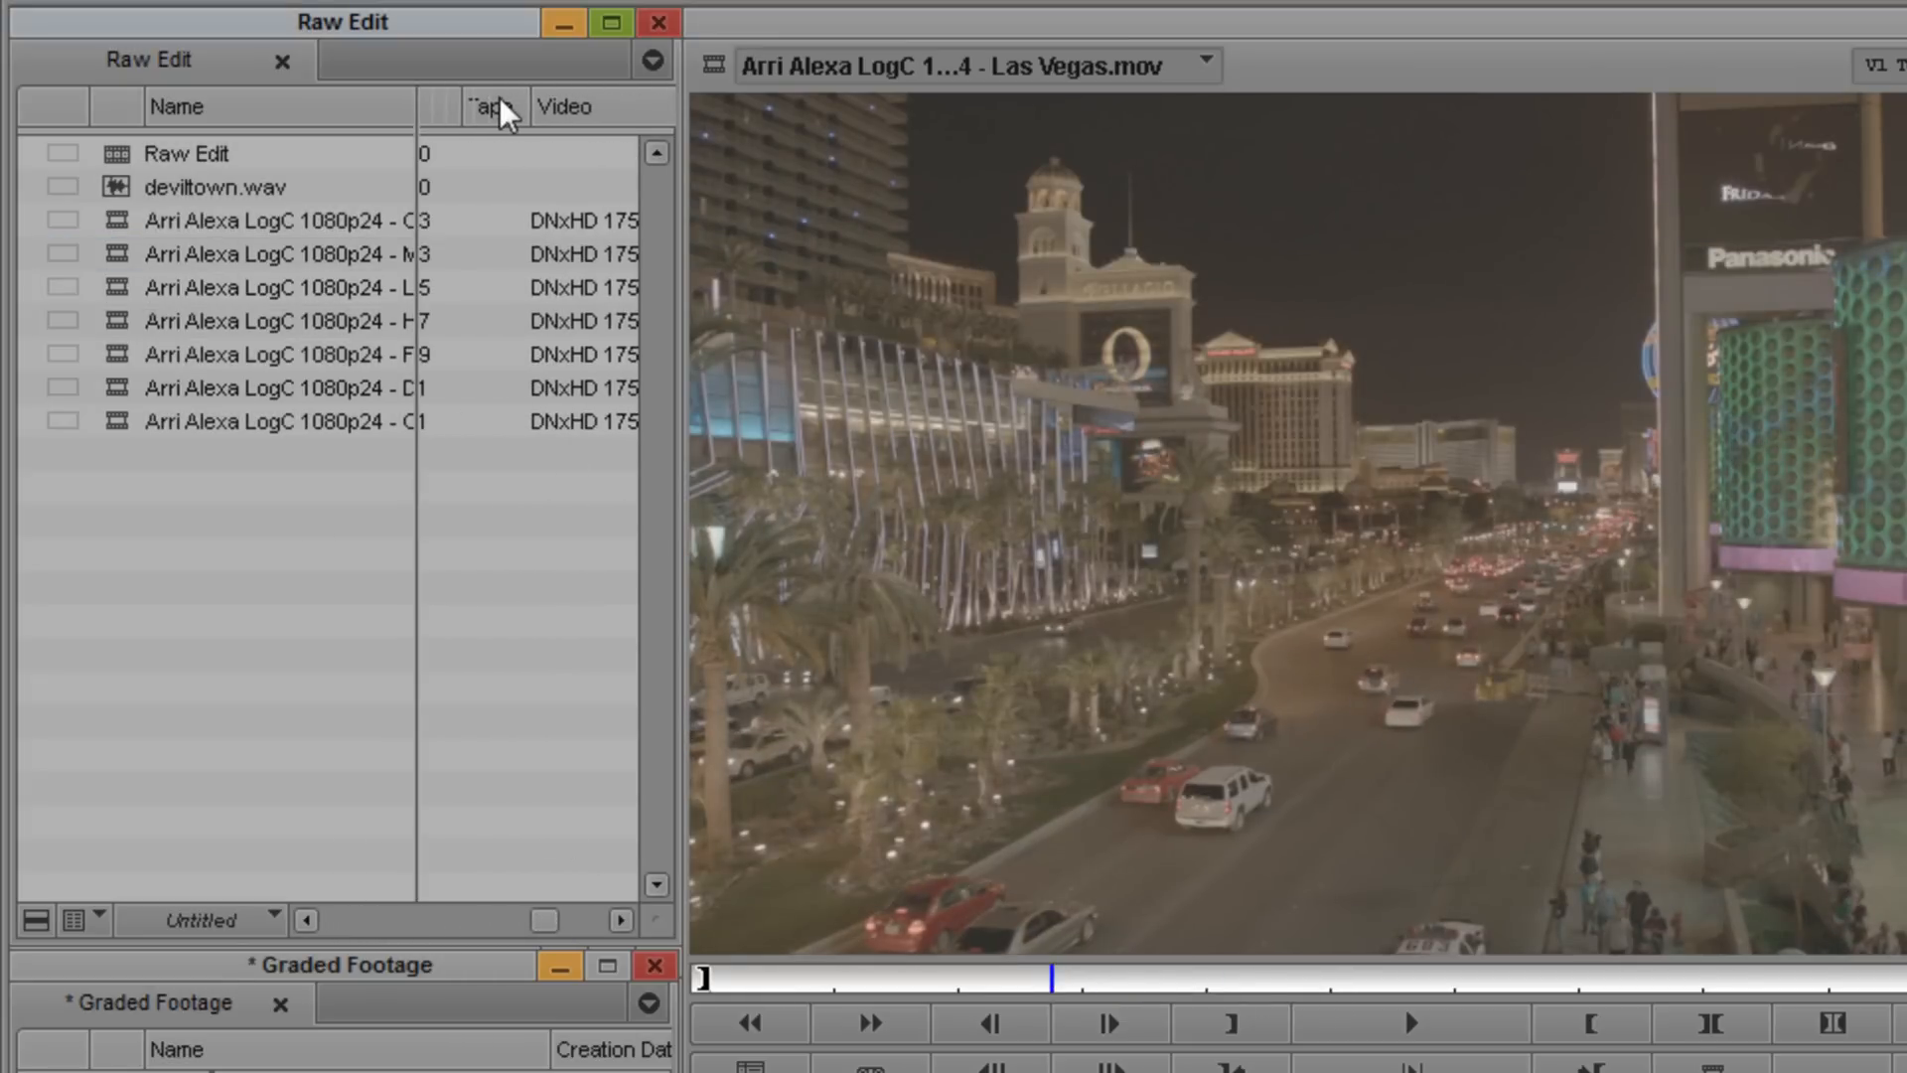
{"action": "left_click", "coordinate": [497, 106]}
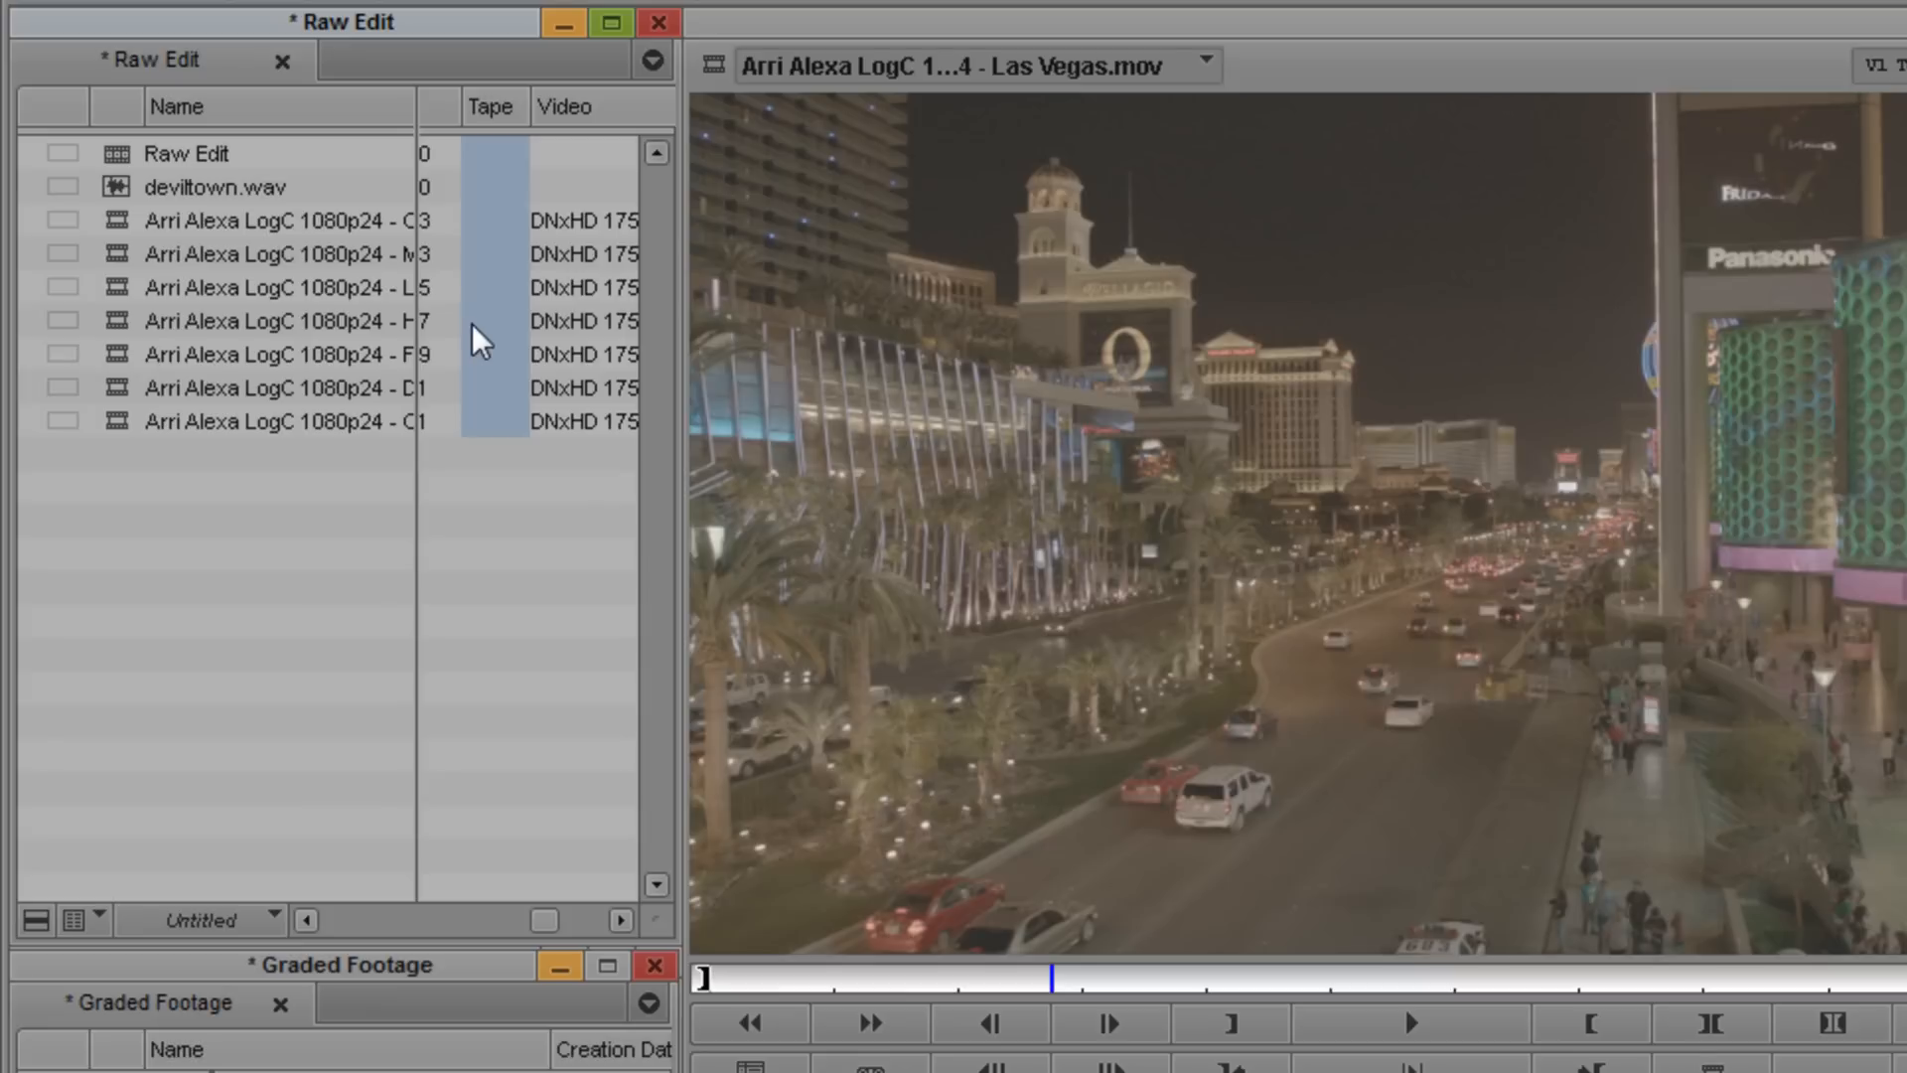
{"action": "left_click", "coordinate": [290, 220]}
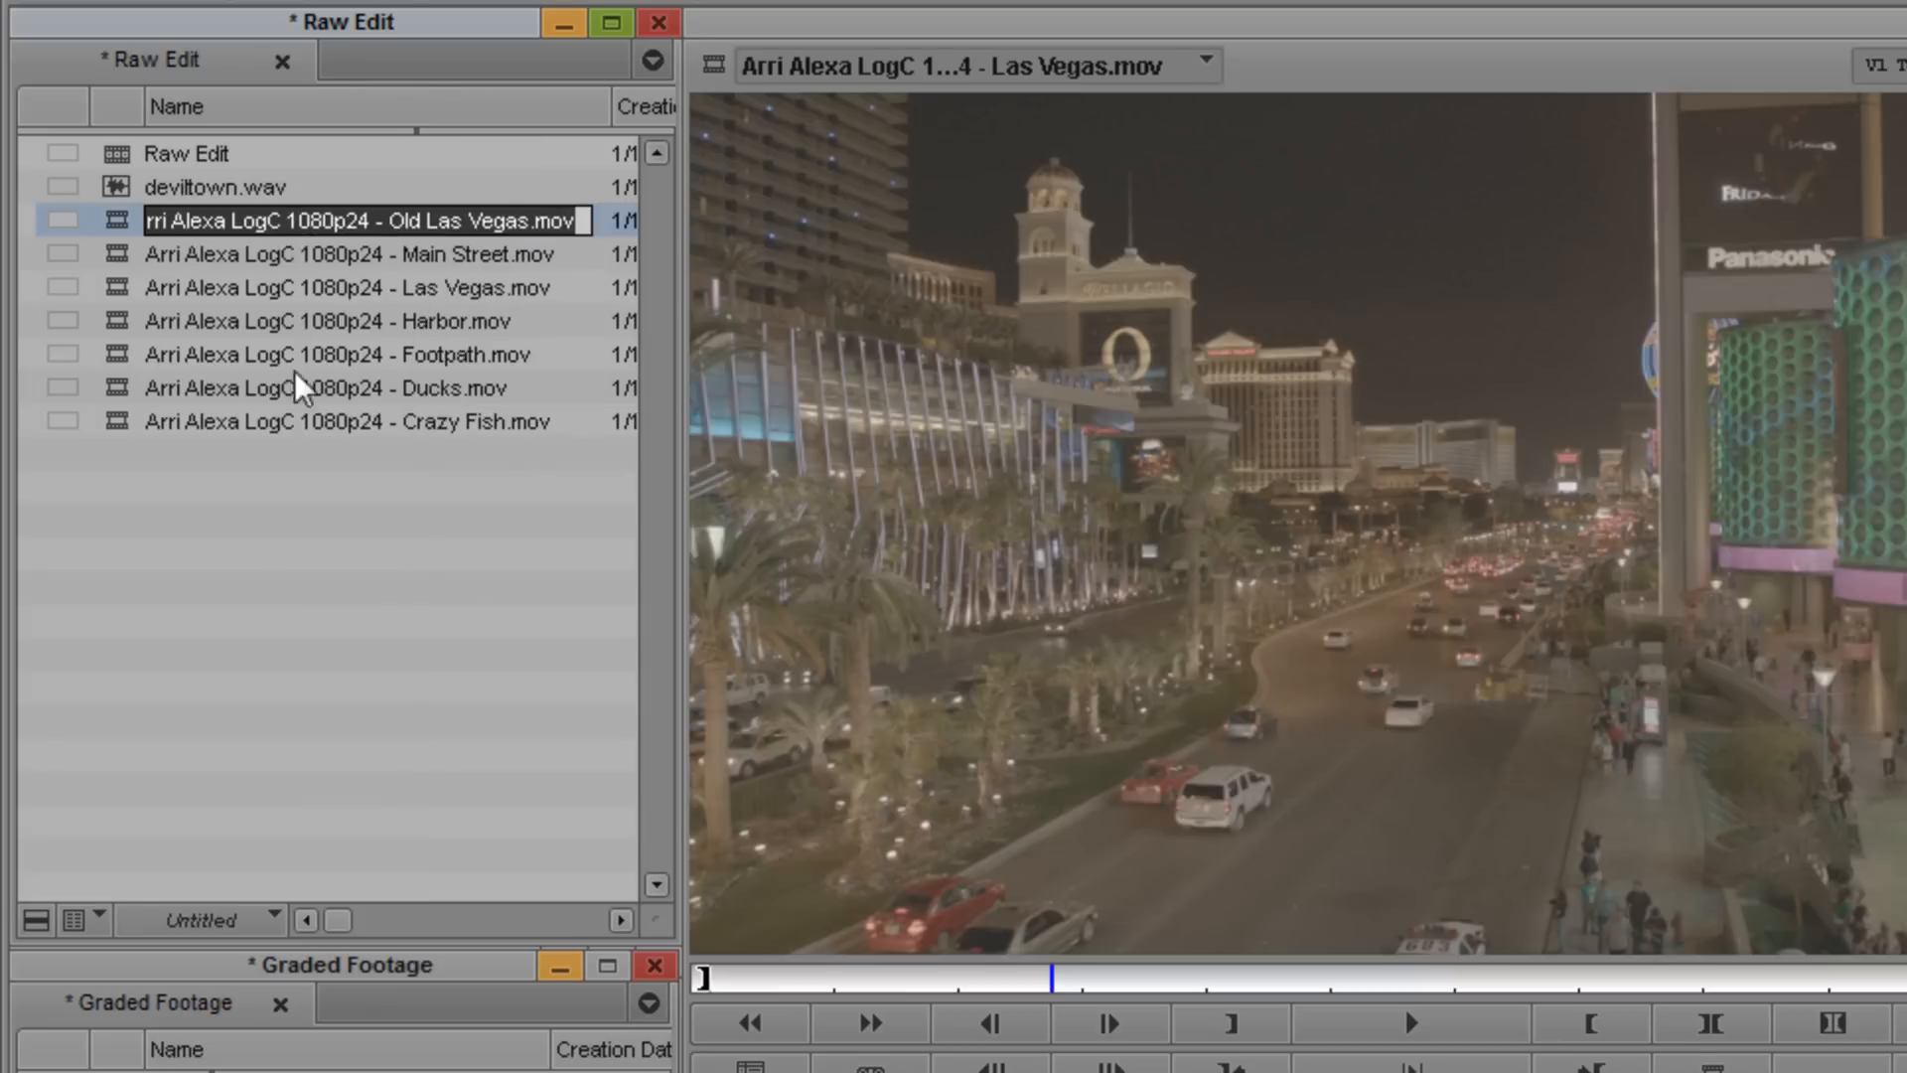
{"action": "left_click", "coordinate": [127, 427], "text": "shift"}
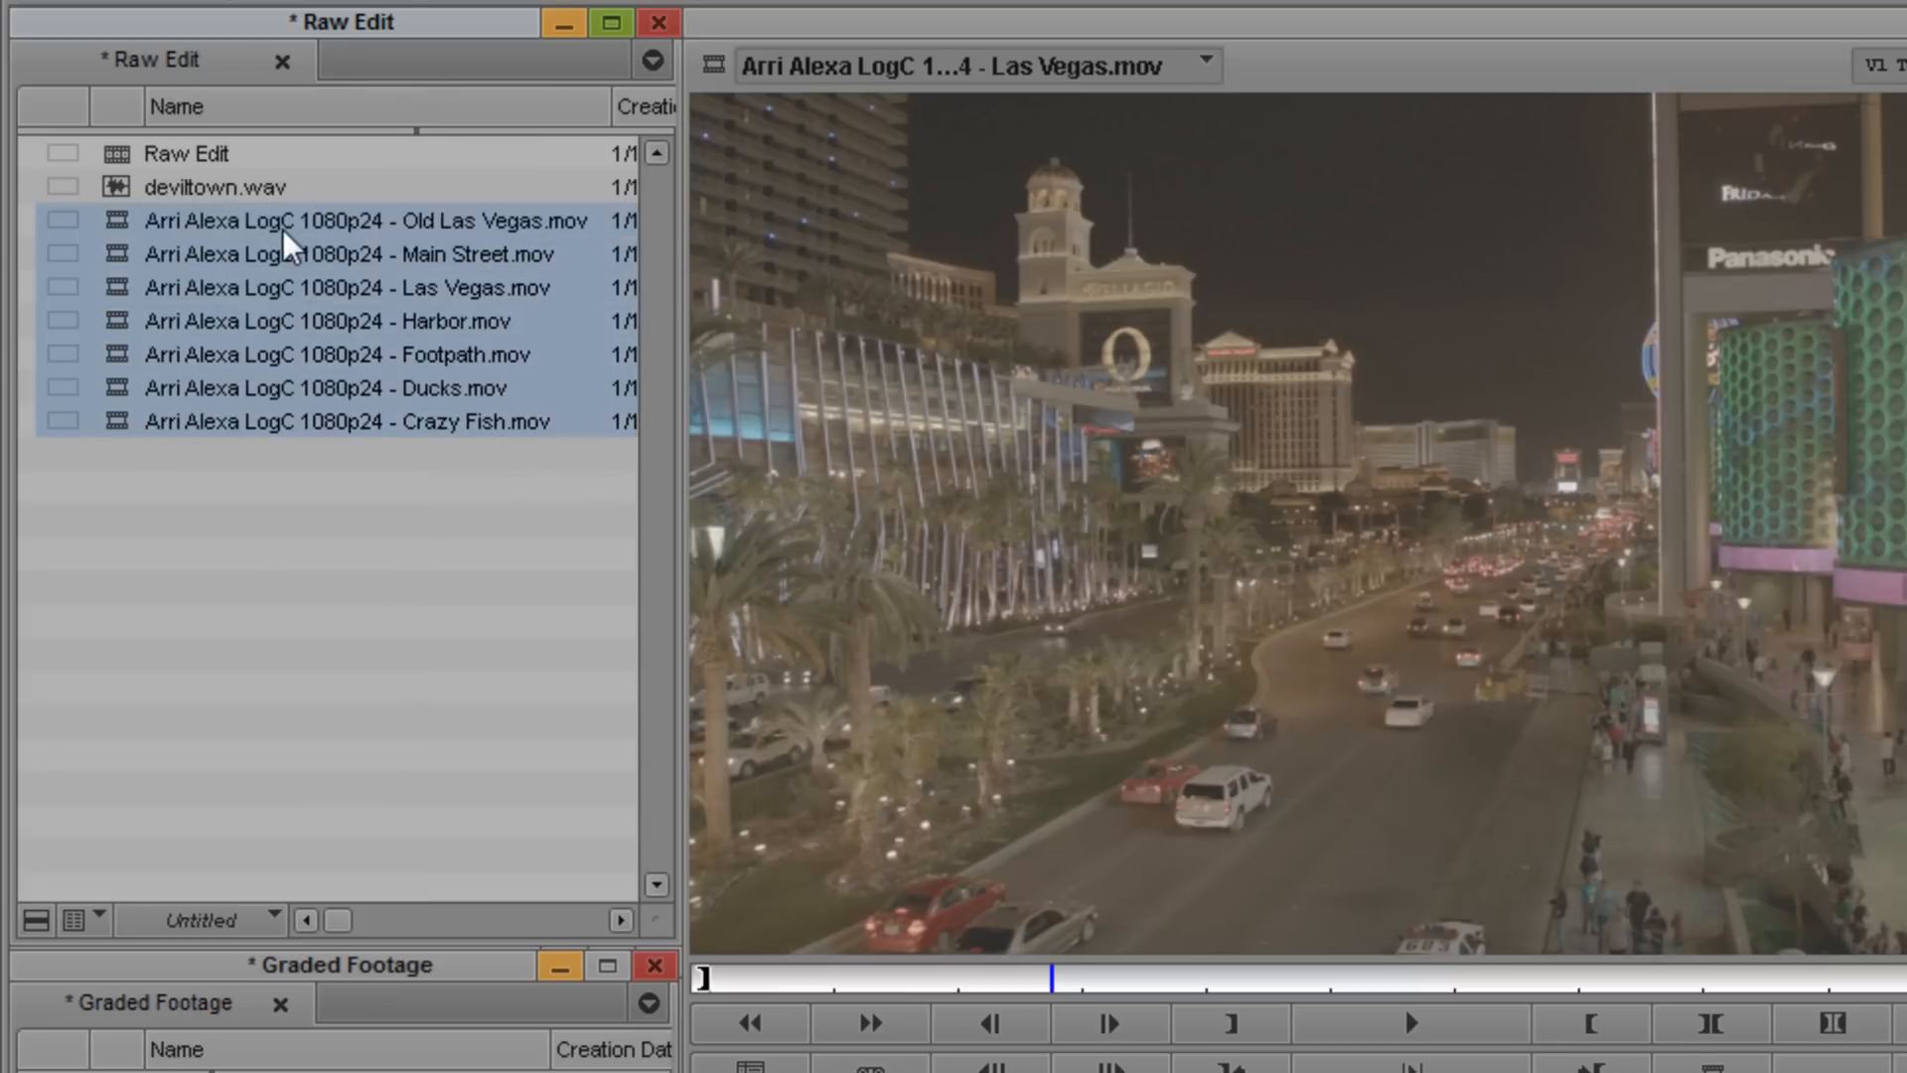
{"action": "right_click", "coordinate": [121, 233]}
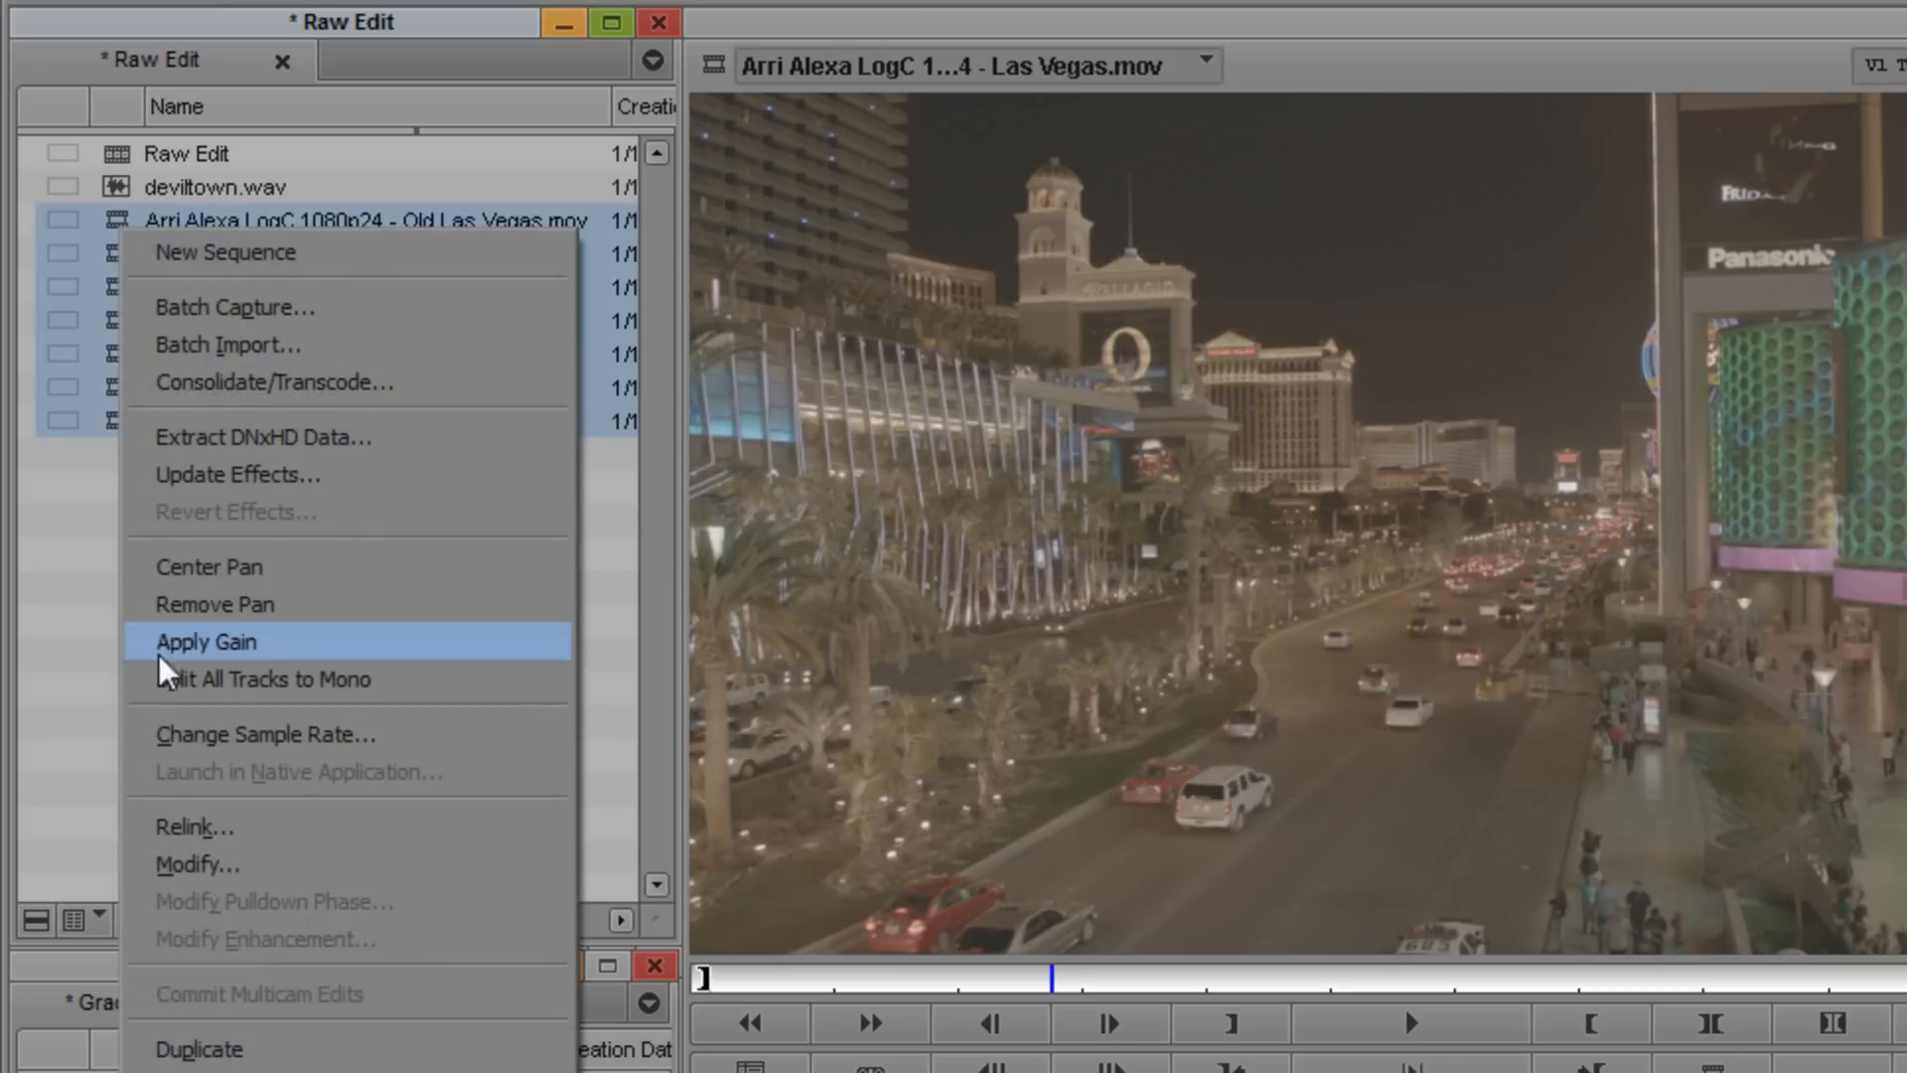
{"action": "left_click", "coordinate": [288, 870]}
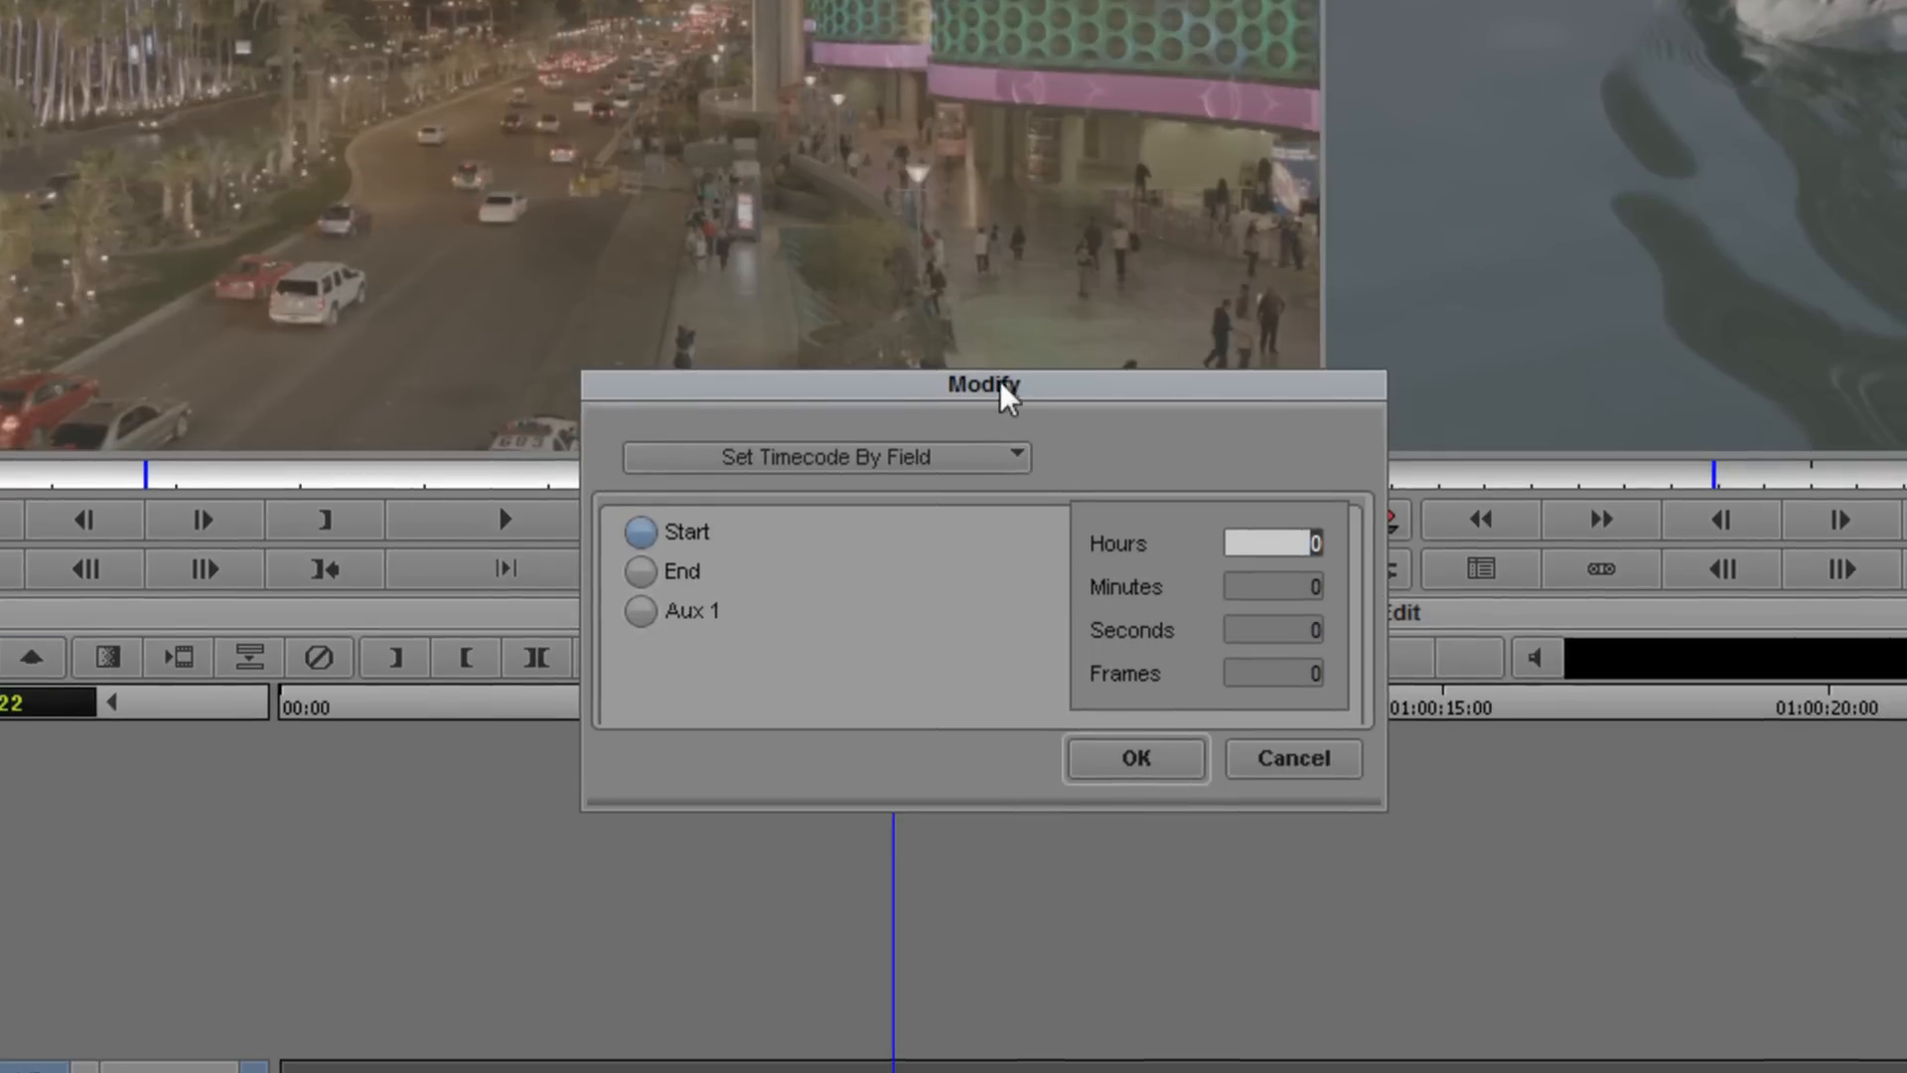
{"action": "left_click", "coordinate": [955, 465]}
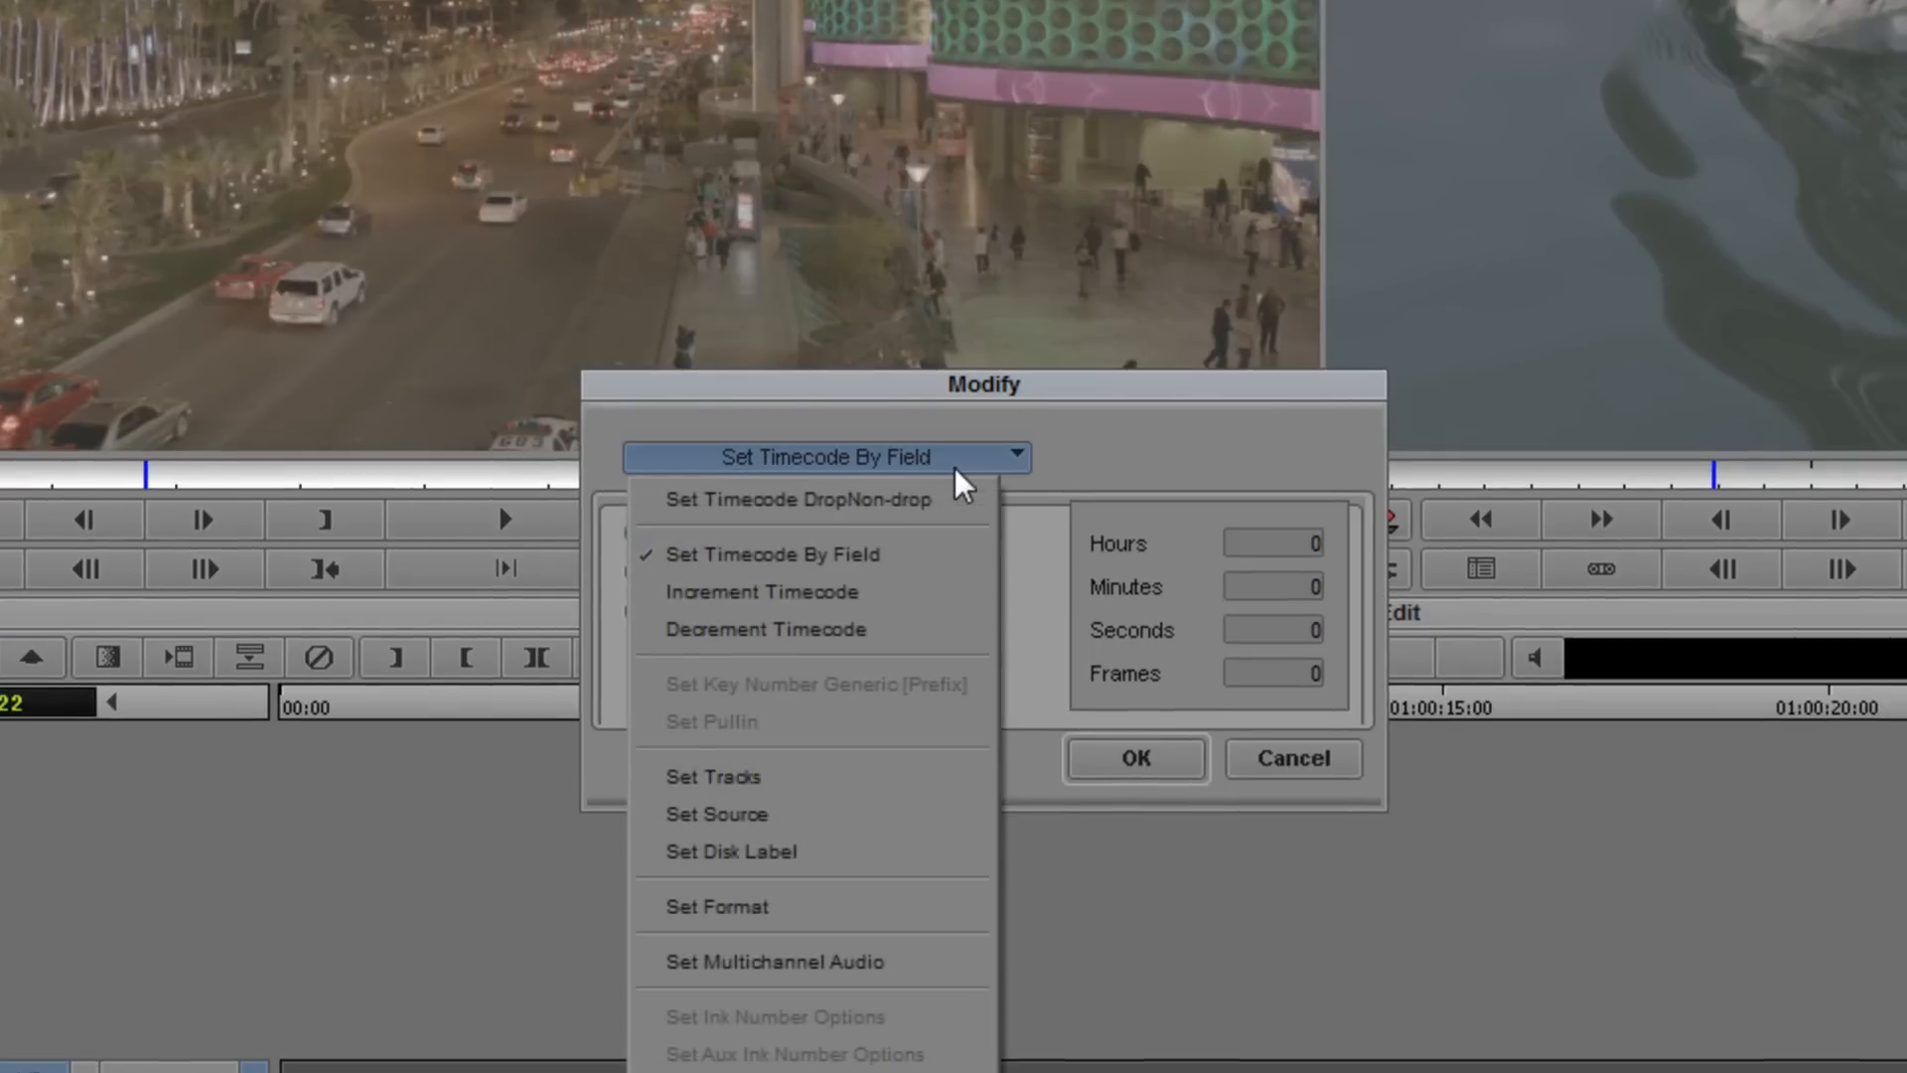
{"action": "left_click", "coordinate": [898, 814]}
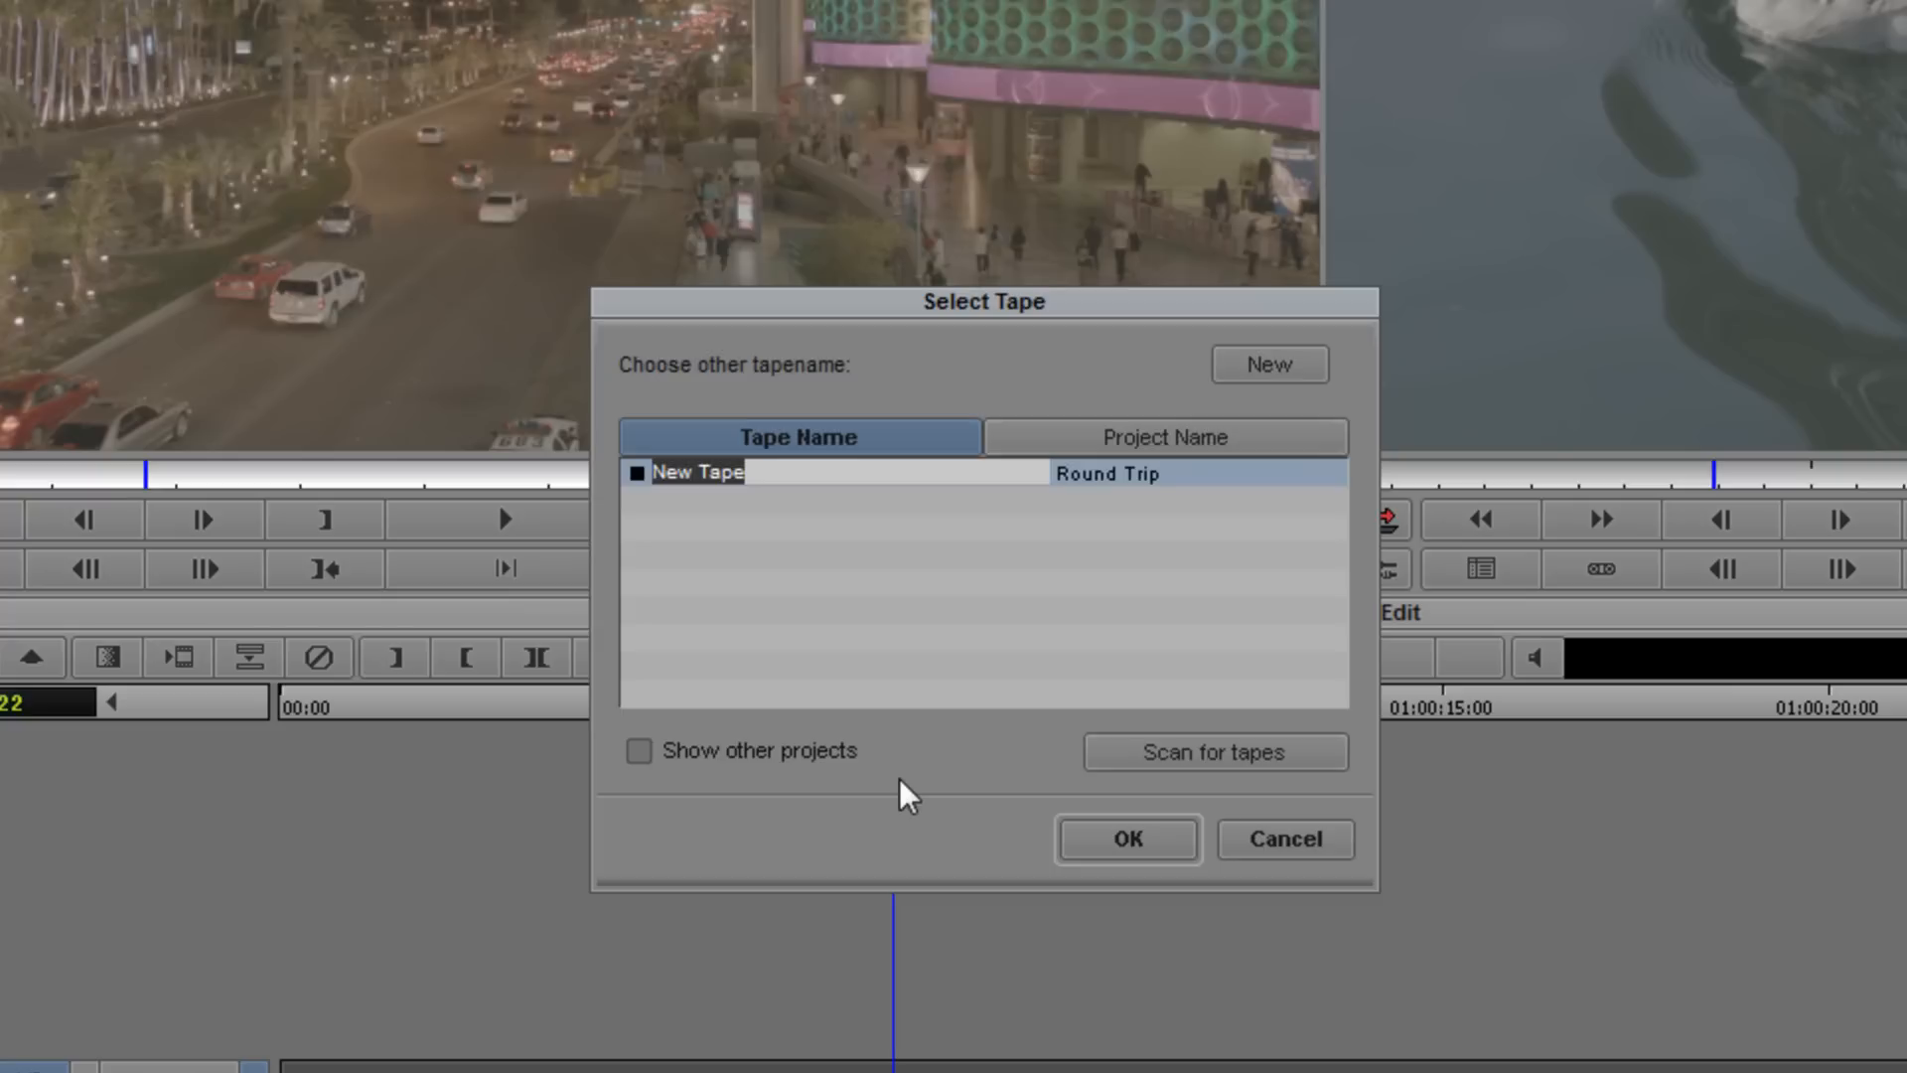
{"action": "type", "text": "Alexa"}
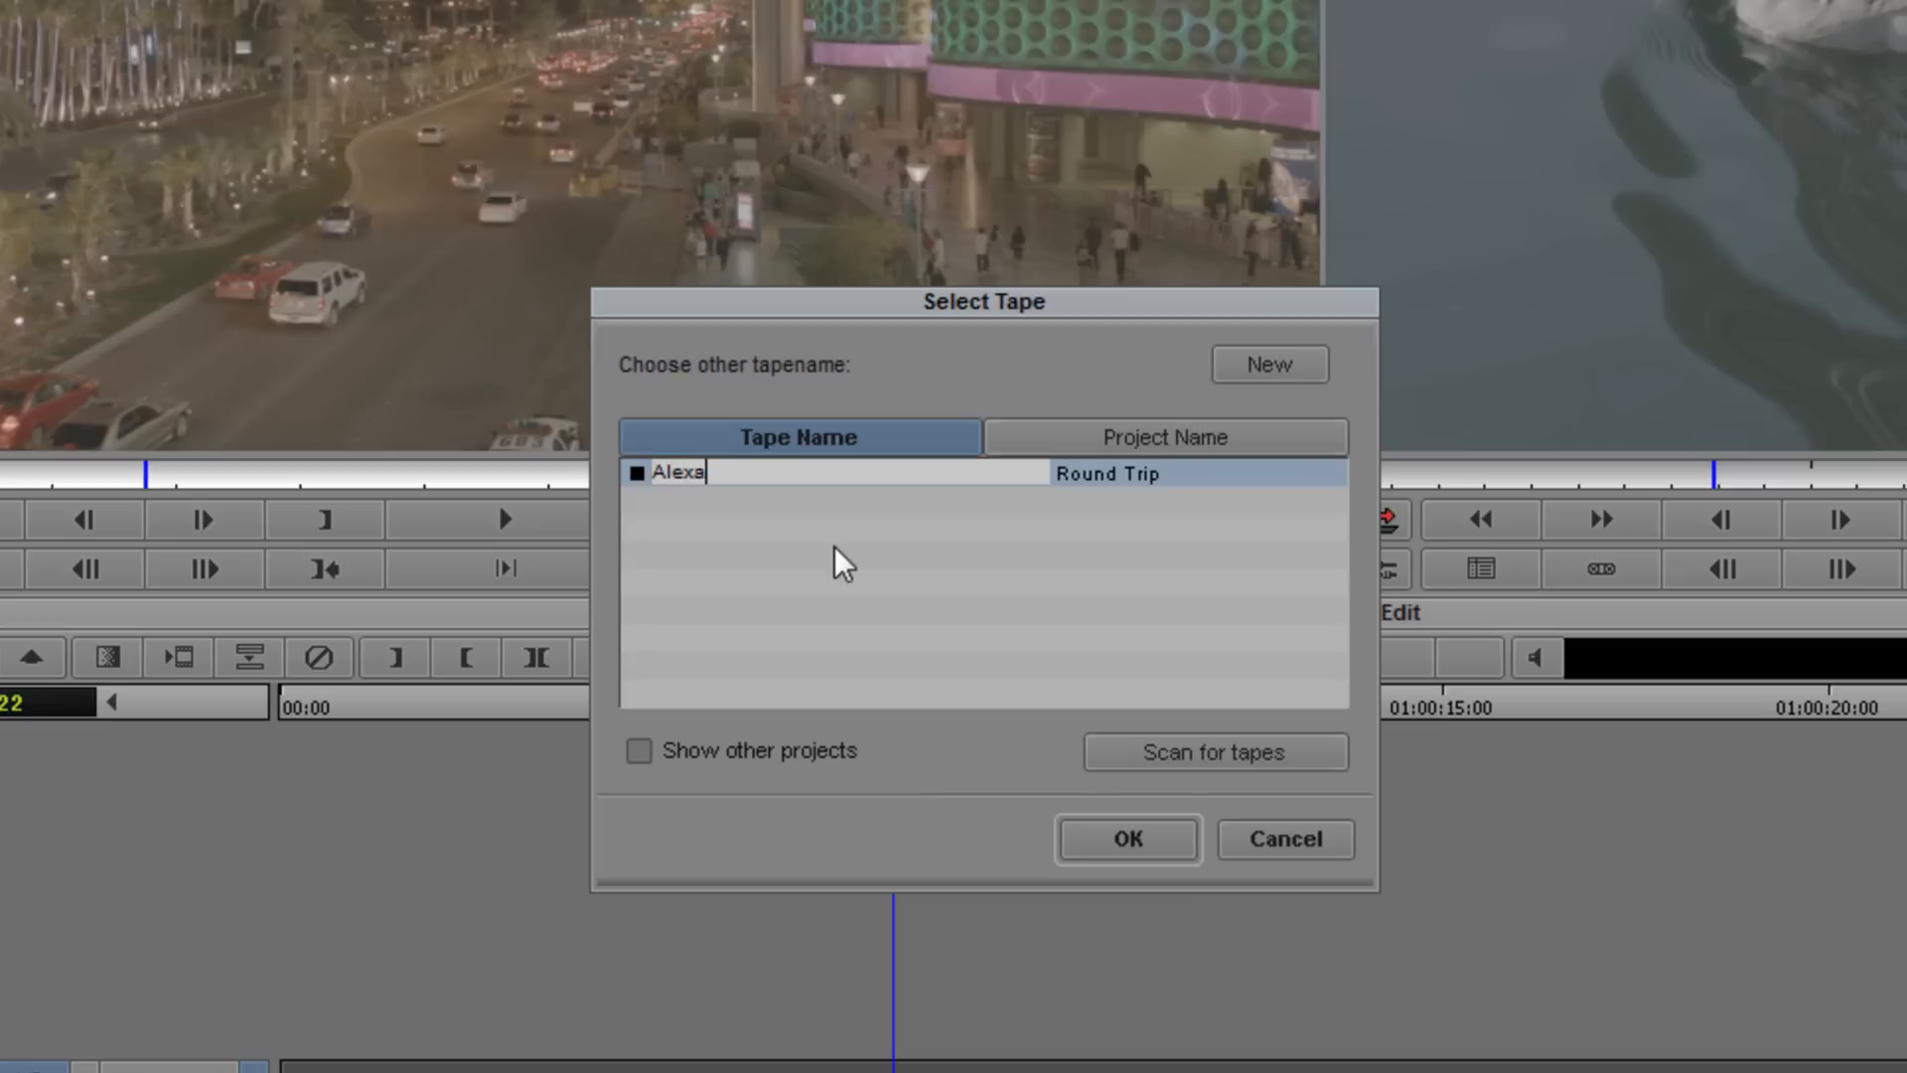
{"action": "left_click", "coordinate": [1115, 843]}
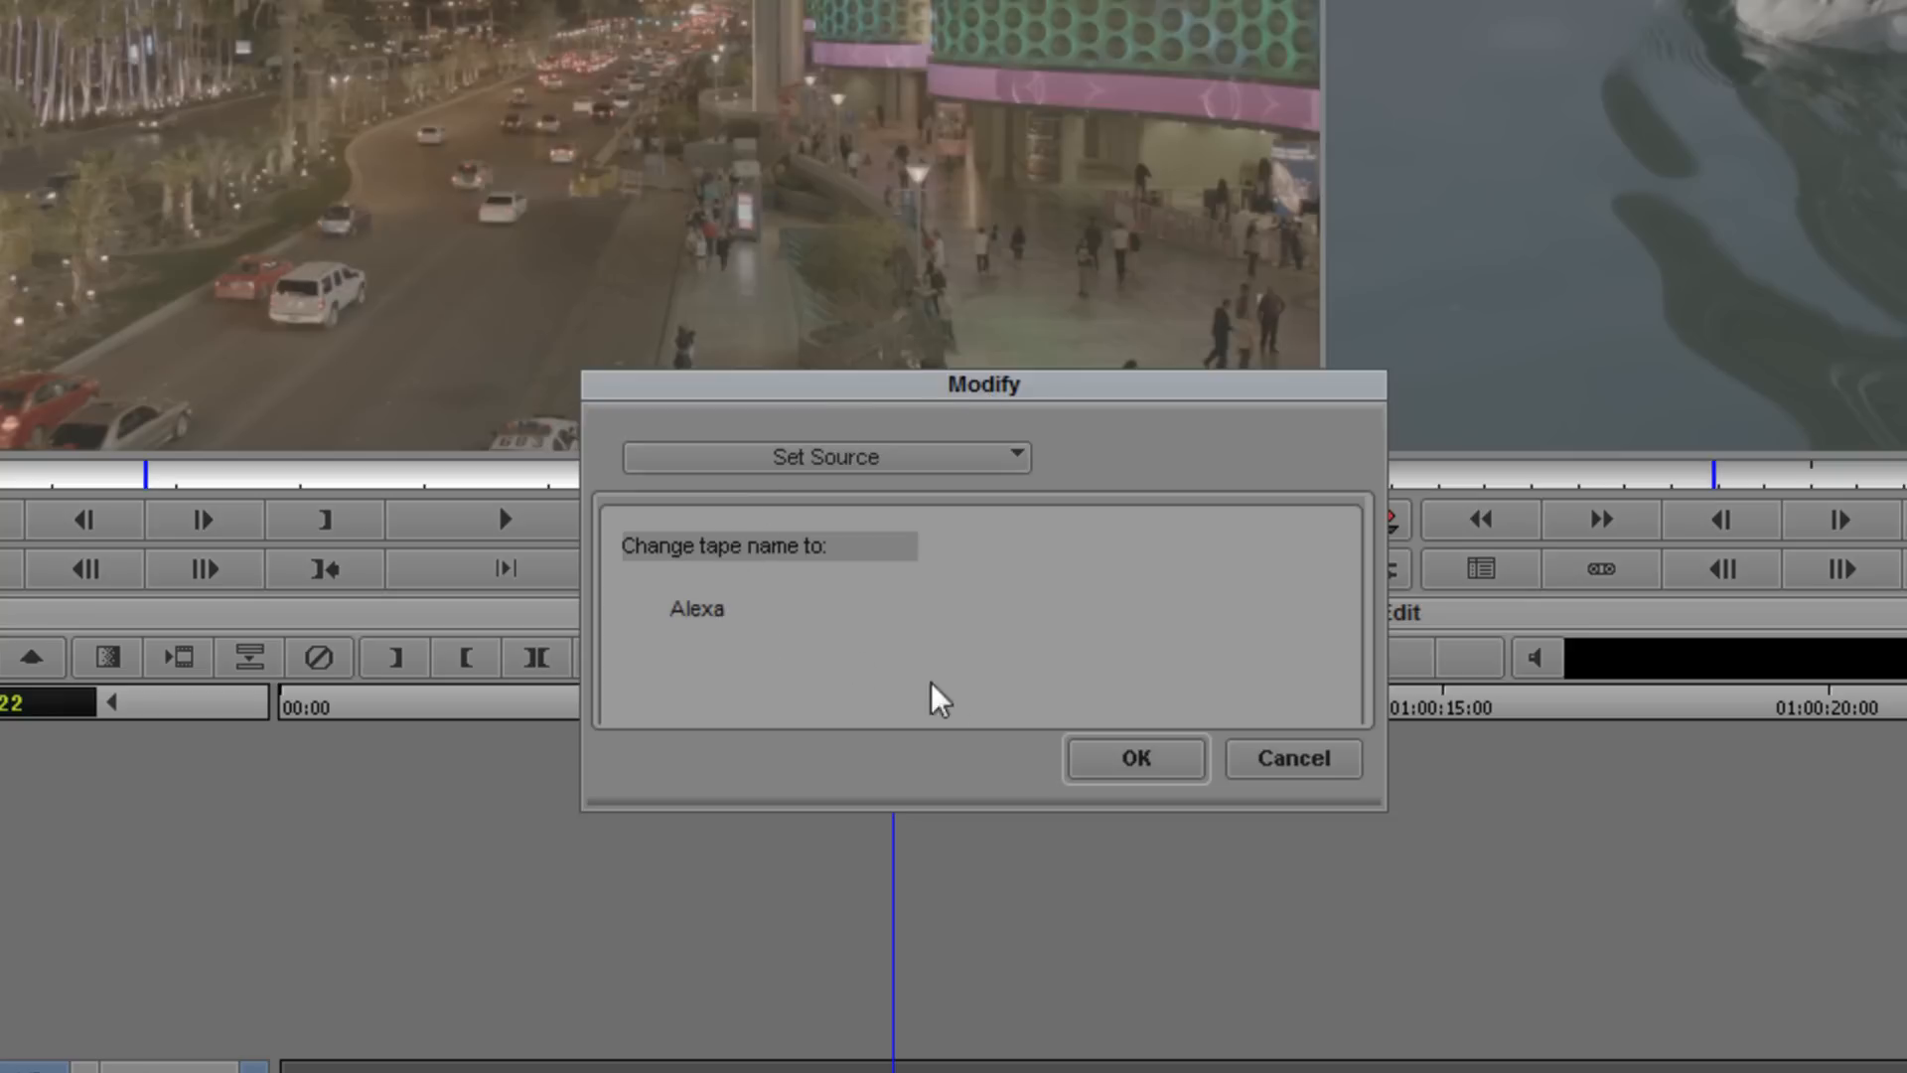
{"action": "left_click", "coordinate": [1130, 759]}
{"action": "left_click", "coordinate": [922, 663]}
{"action": "left_click", "coordinate": [915, 717]}
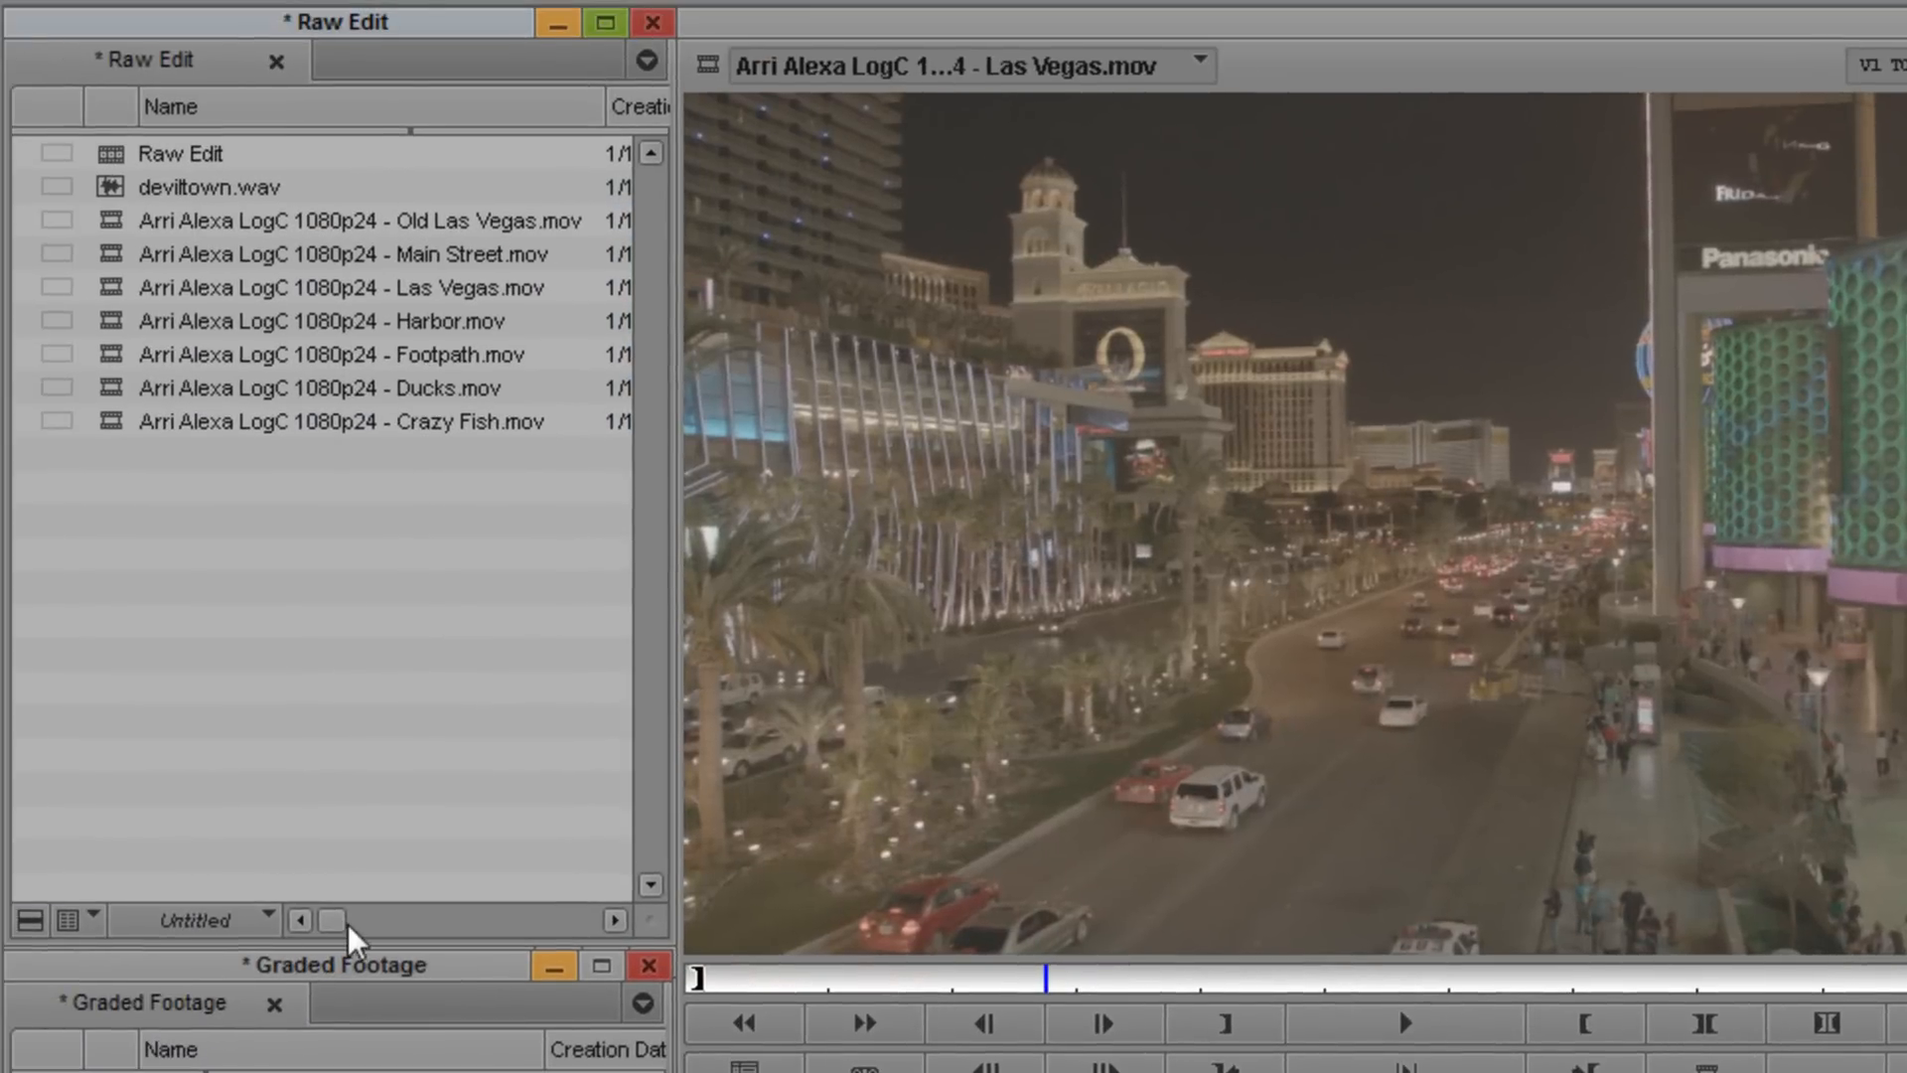
- Select the seven graded clips in the Graded Footage bin and set their source tape name to Alexa as well
{"action": "left_click_drag", "start_coordinate": [269, 880], "coordinate": [540, 953]}
{"action": "left_click_drag", "start_coordinate": [570, 111], "coordinate": [577, 111]}
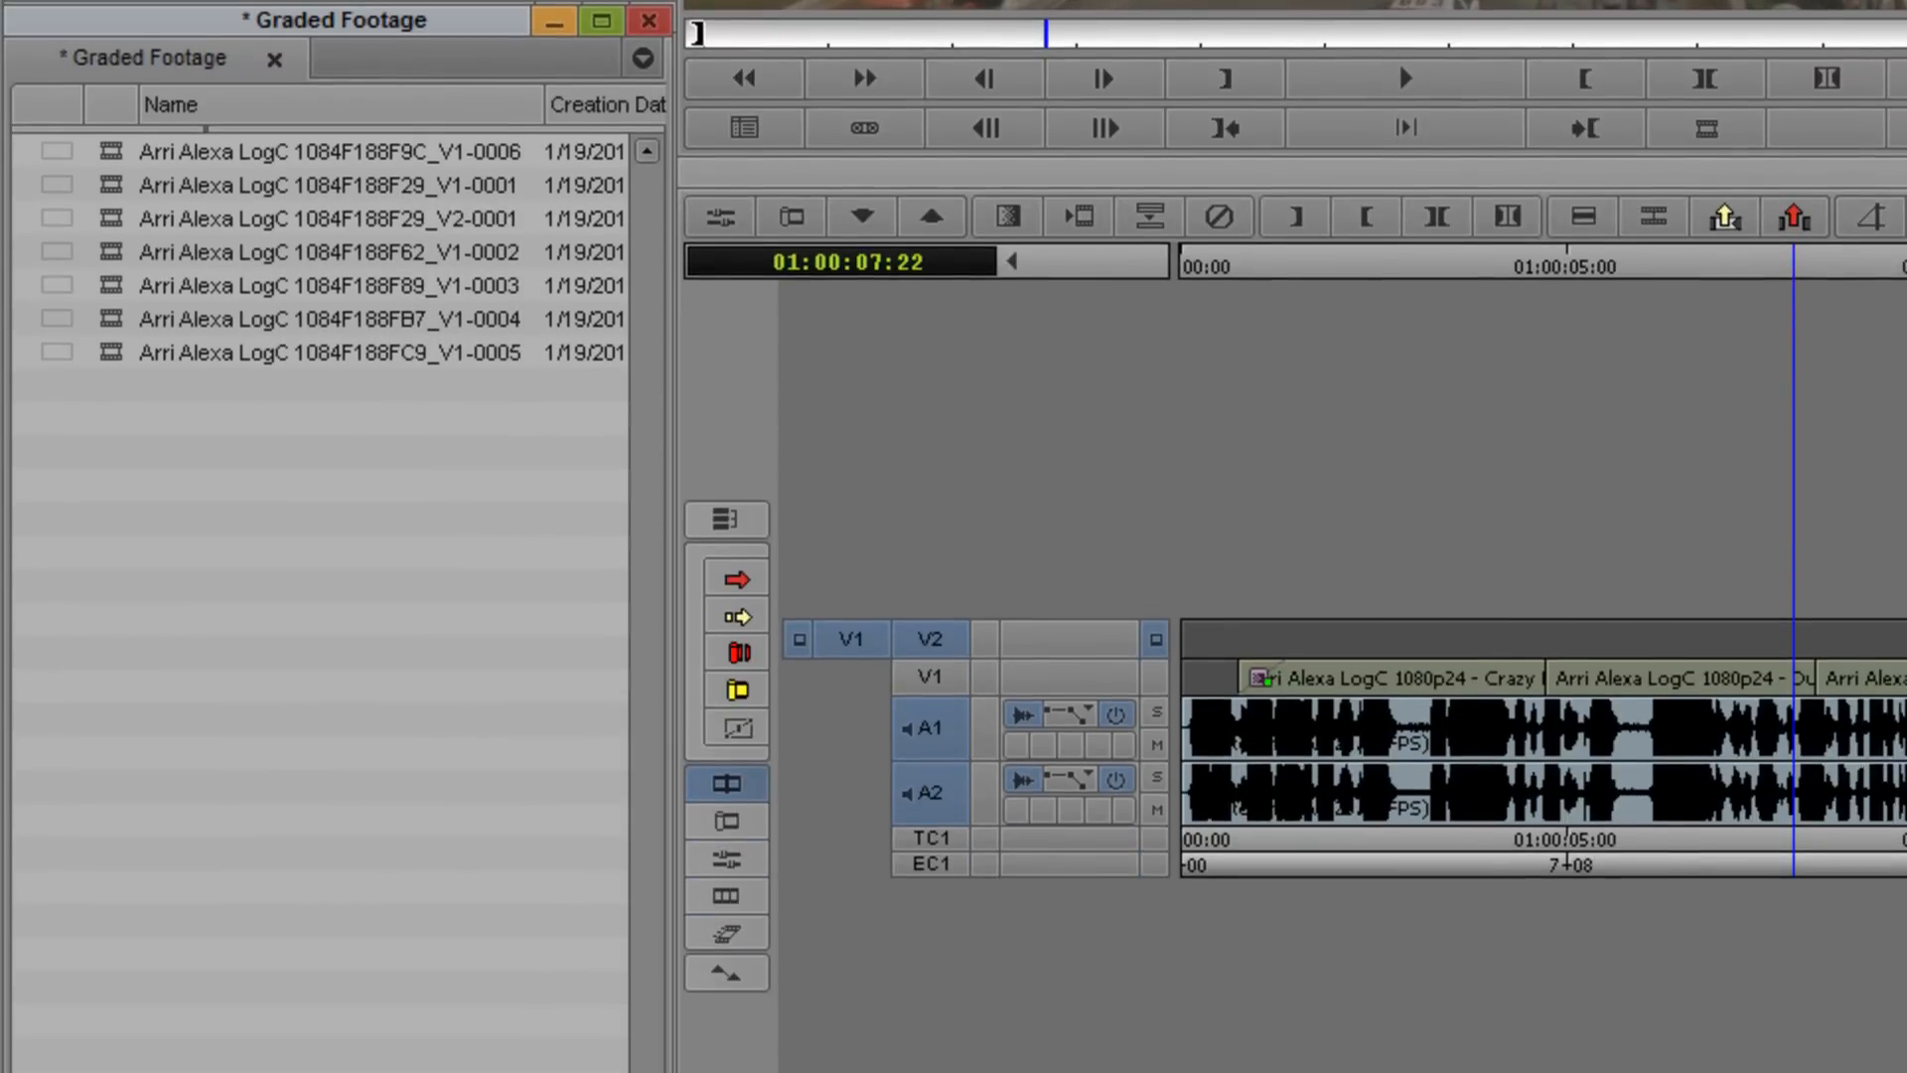
{"action": "scroll", "coordinate": [318, 596], "scroll_direction": "right", "scroll_amount": 10}
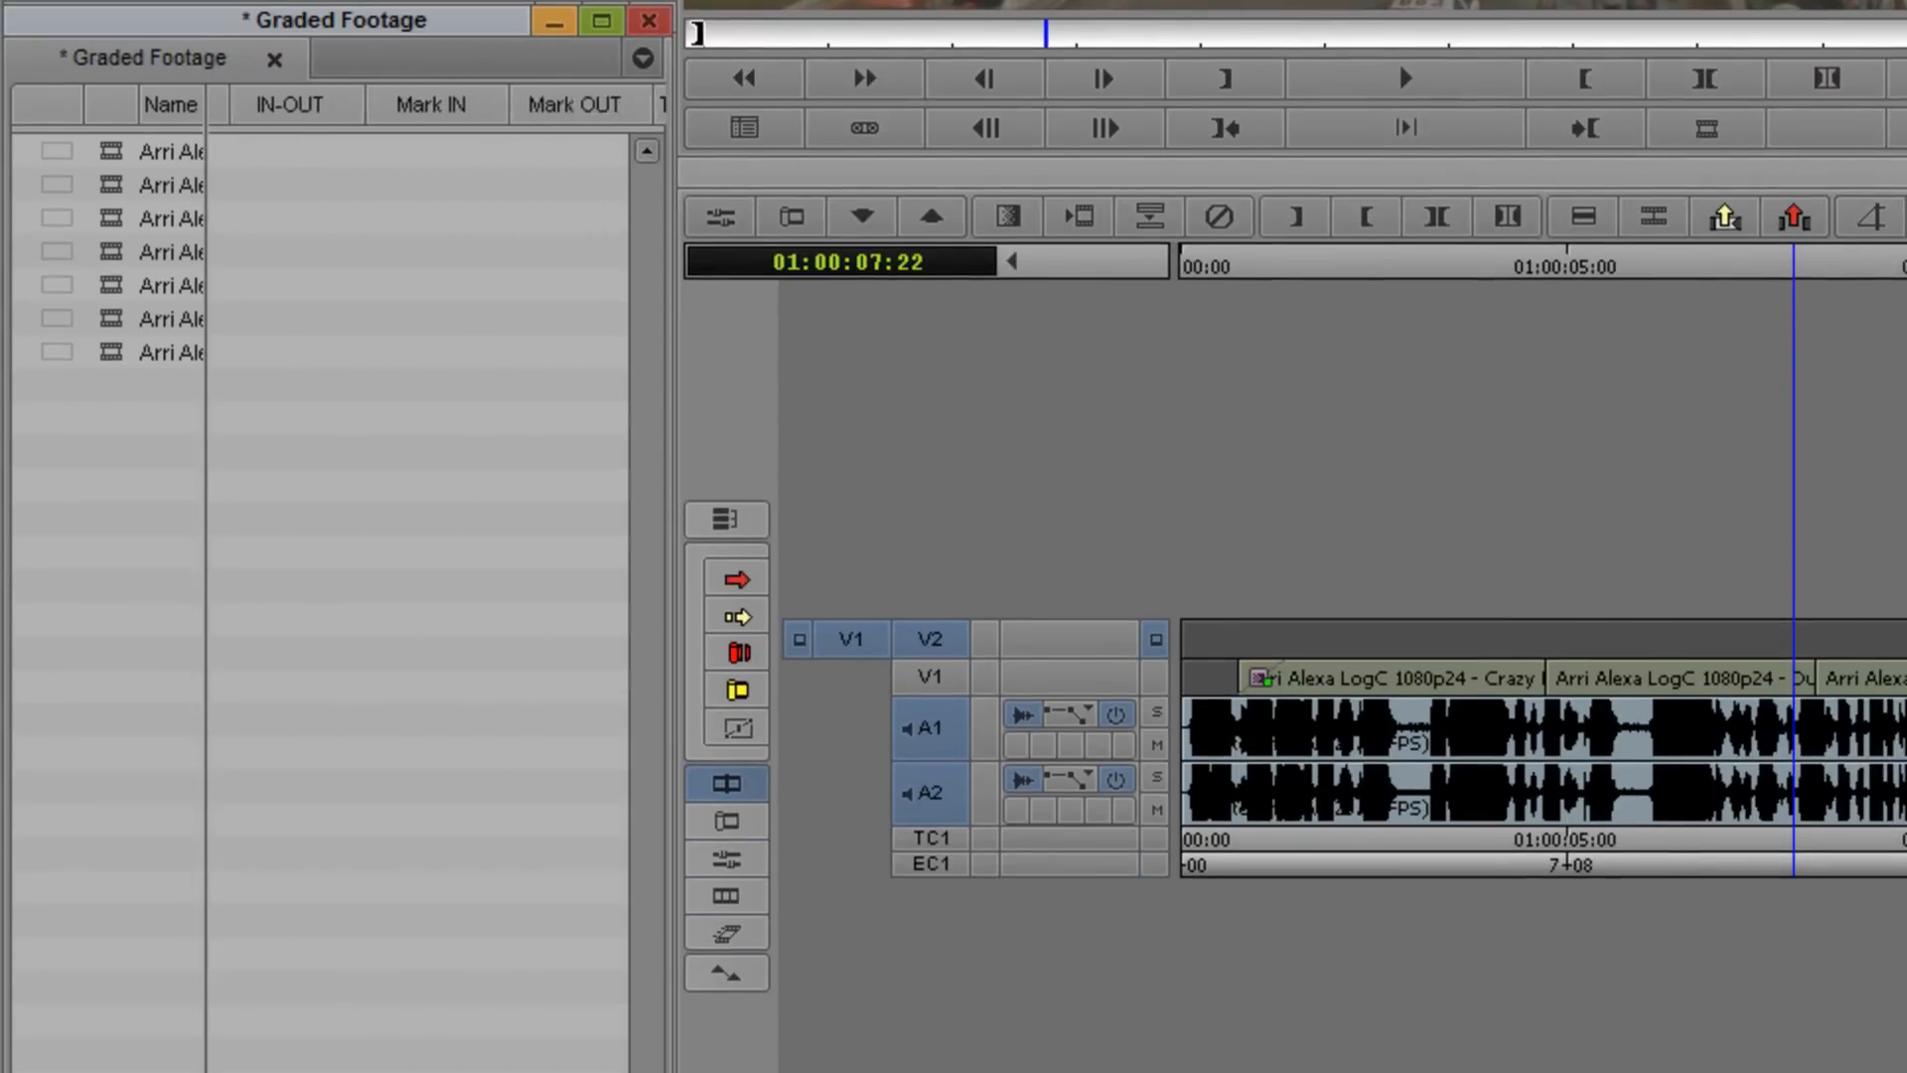
{"action": "scroll", "coordinate": [503, 971], "scroll_direction": "right", "scroll_amount": 8}
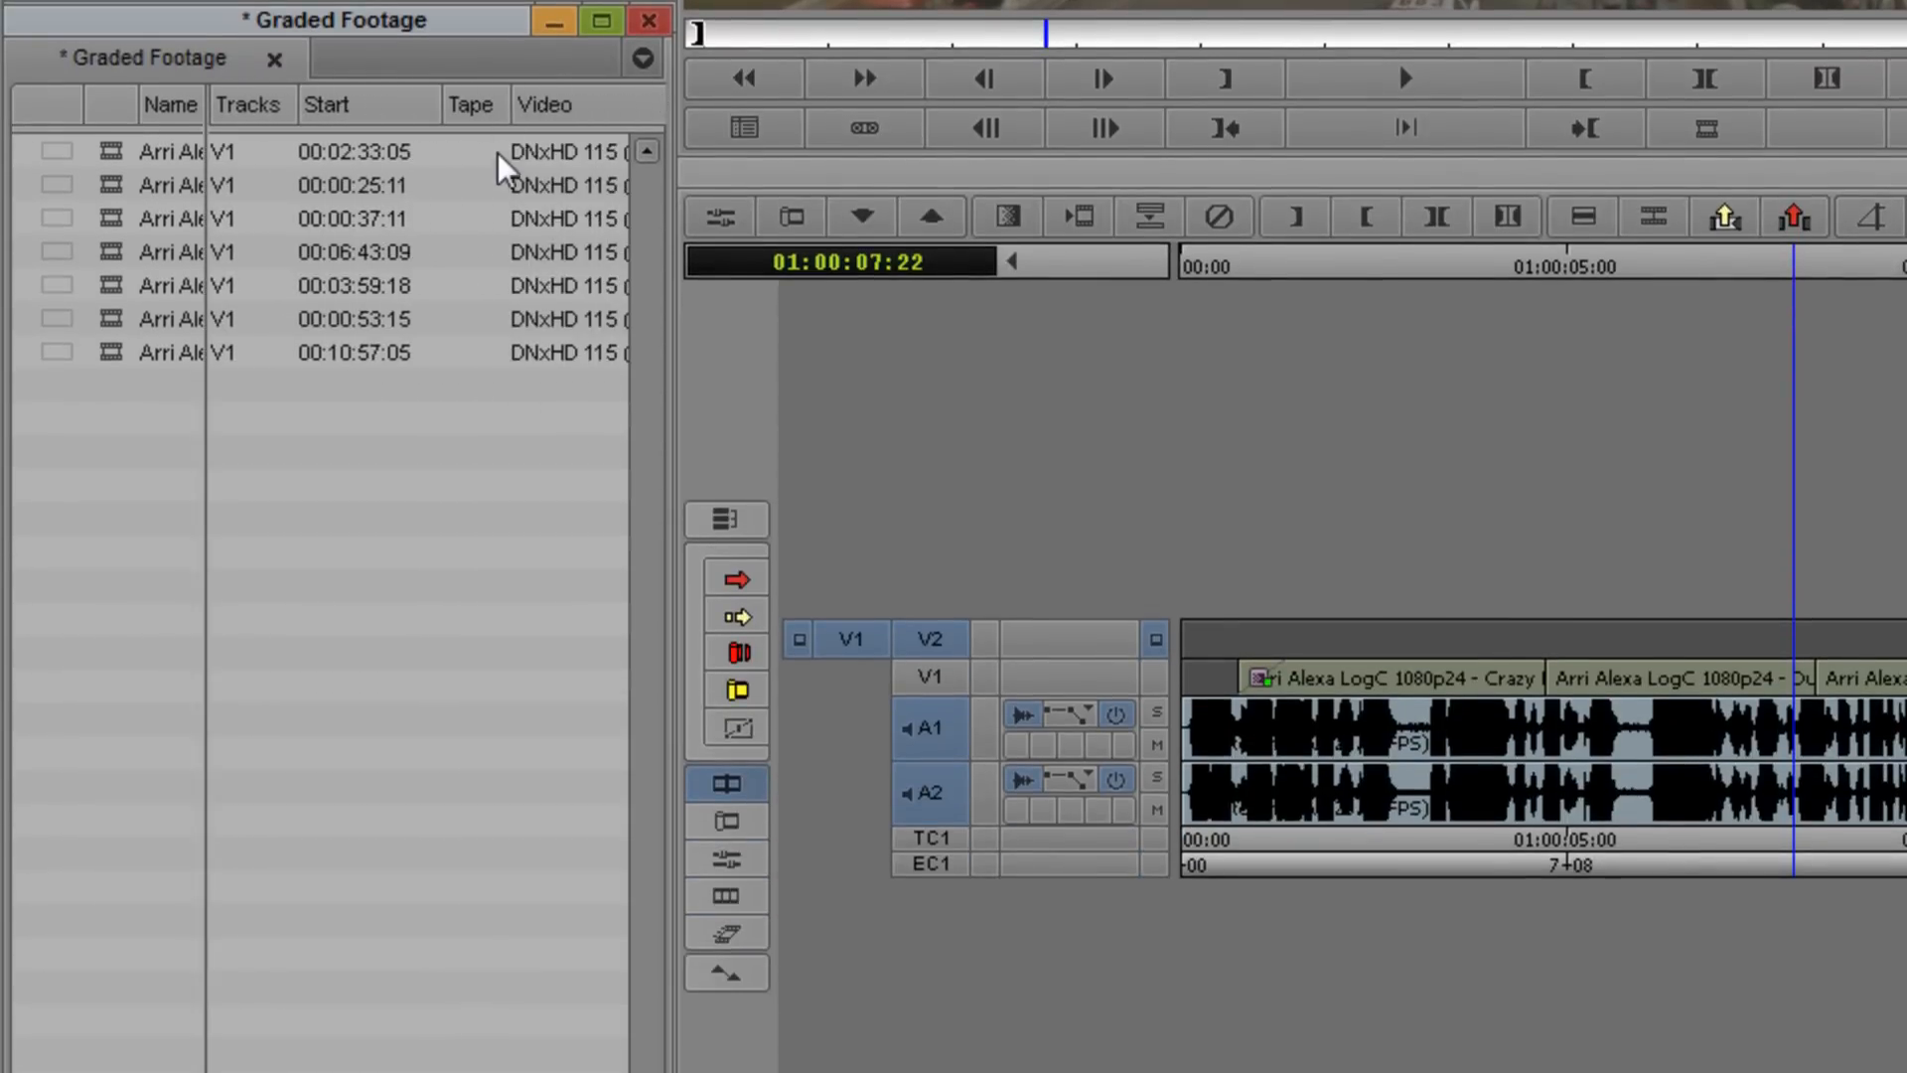
{"action": "left_click", "coordinate": [484, 183]}
{"action": "left_click", "coordinate": [175, 157]}
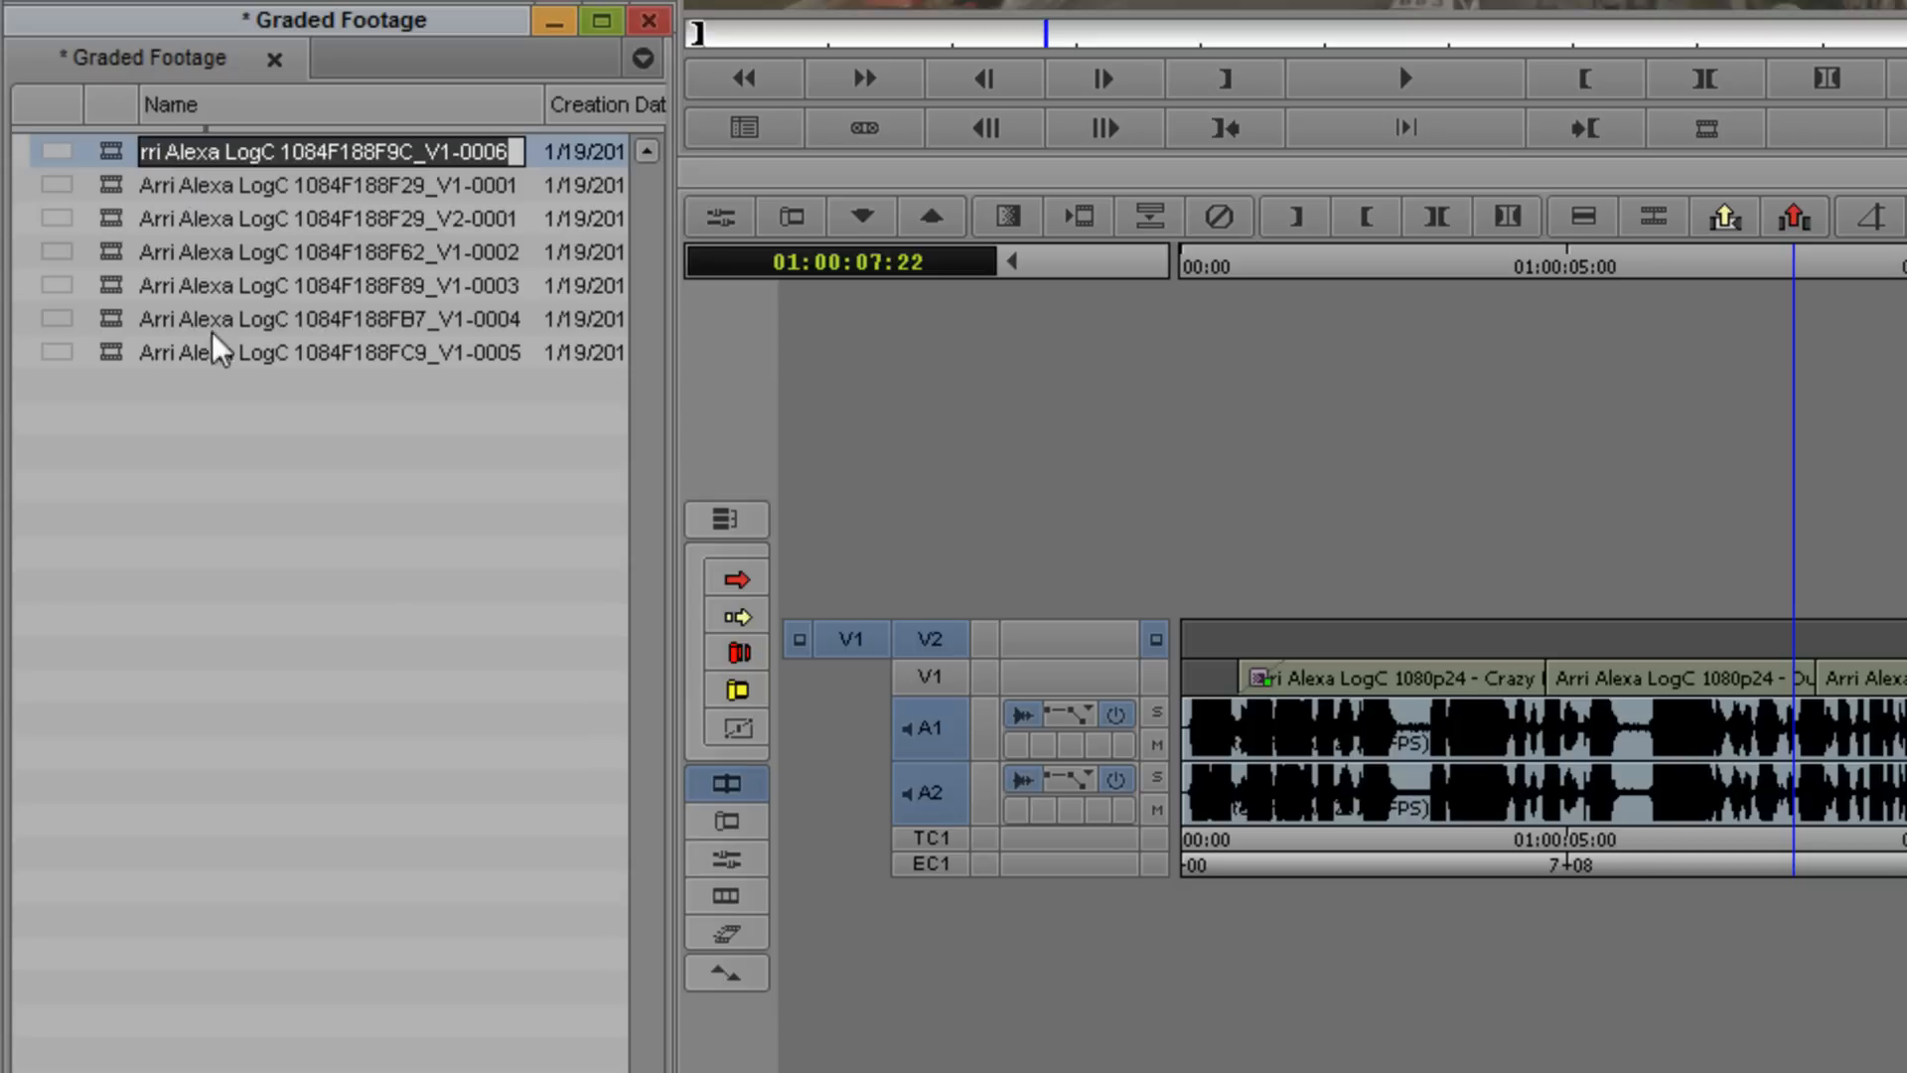
{"action": "left_click", "coordinate": [212, 361], "text": "shift"}
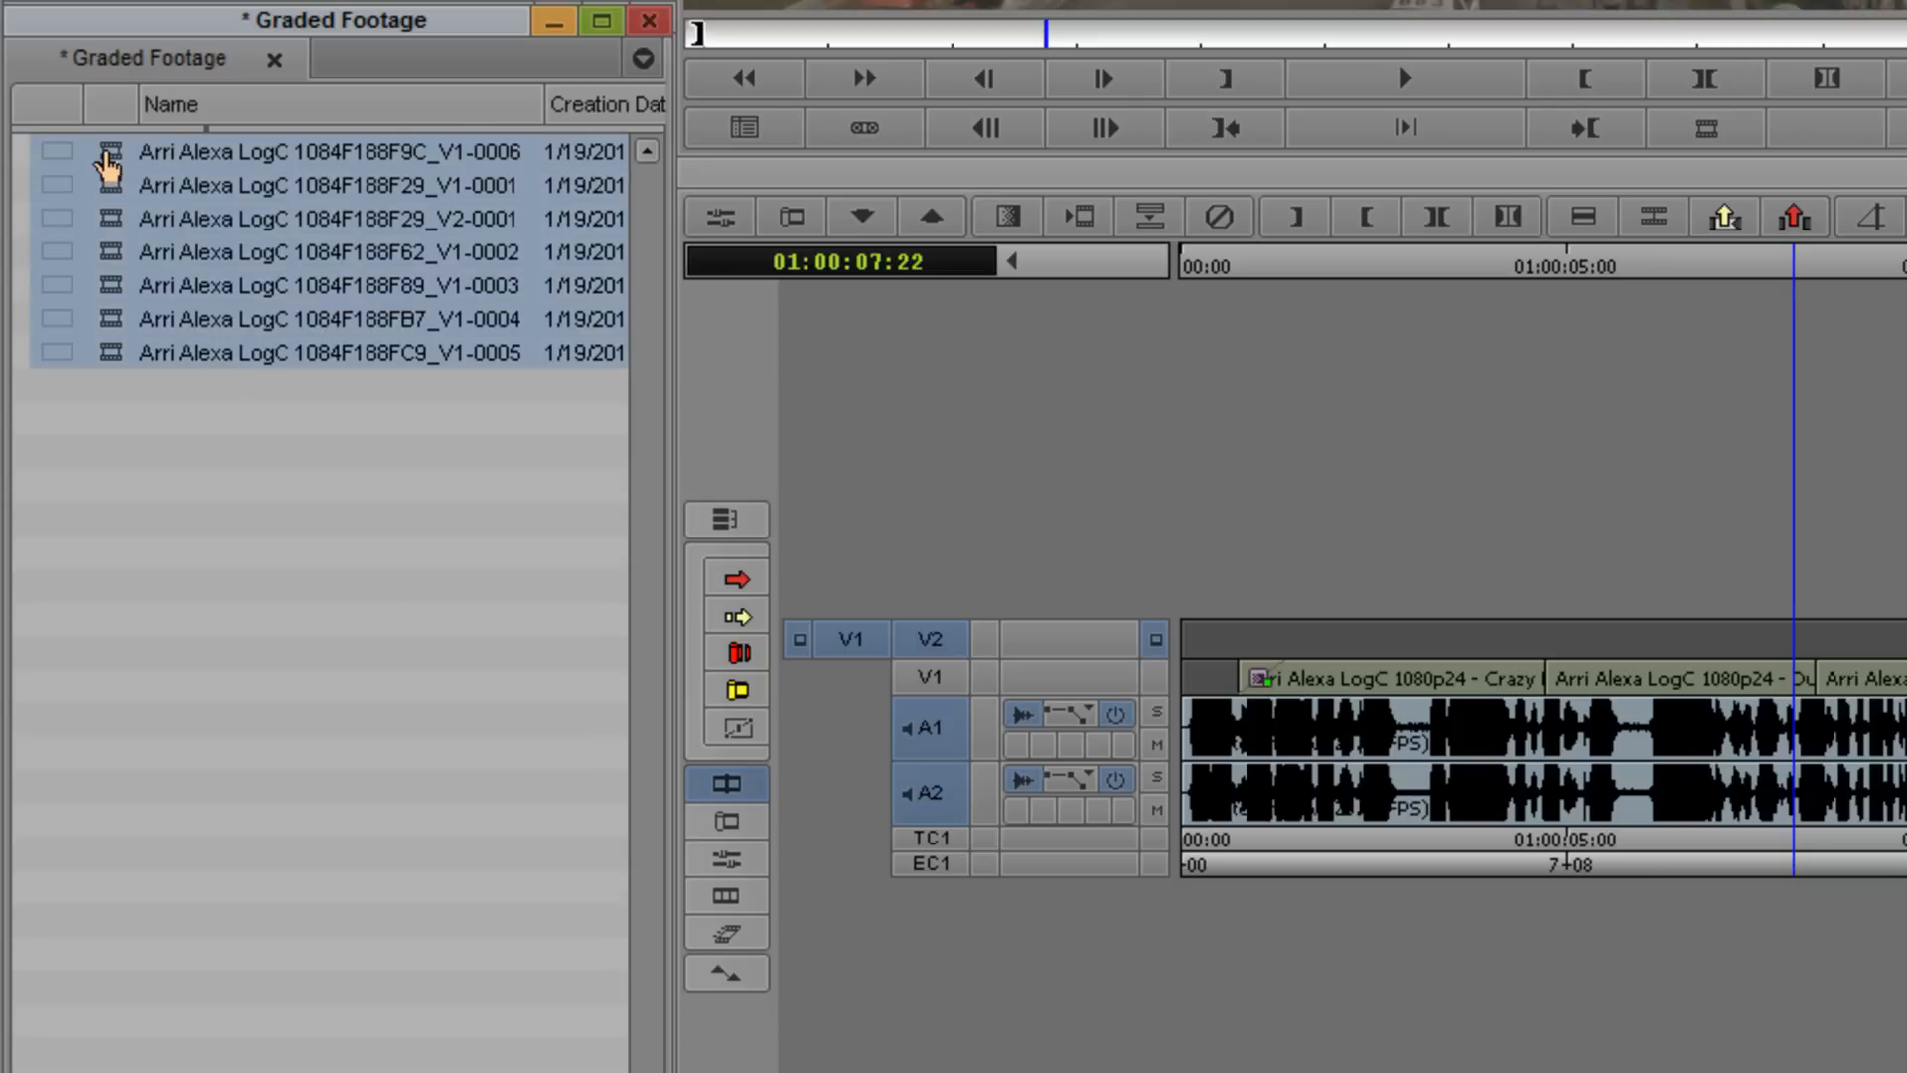
{"action": "right_click", "coordinate": [109, 162]}
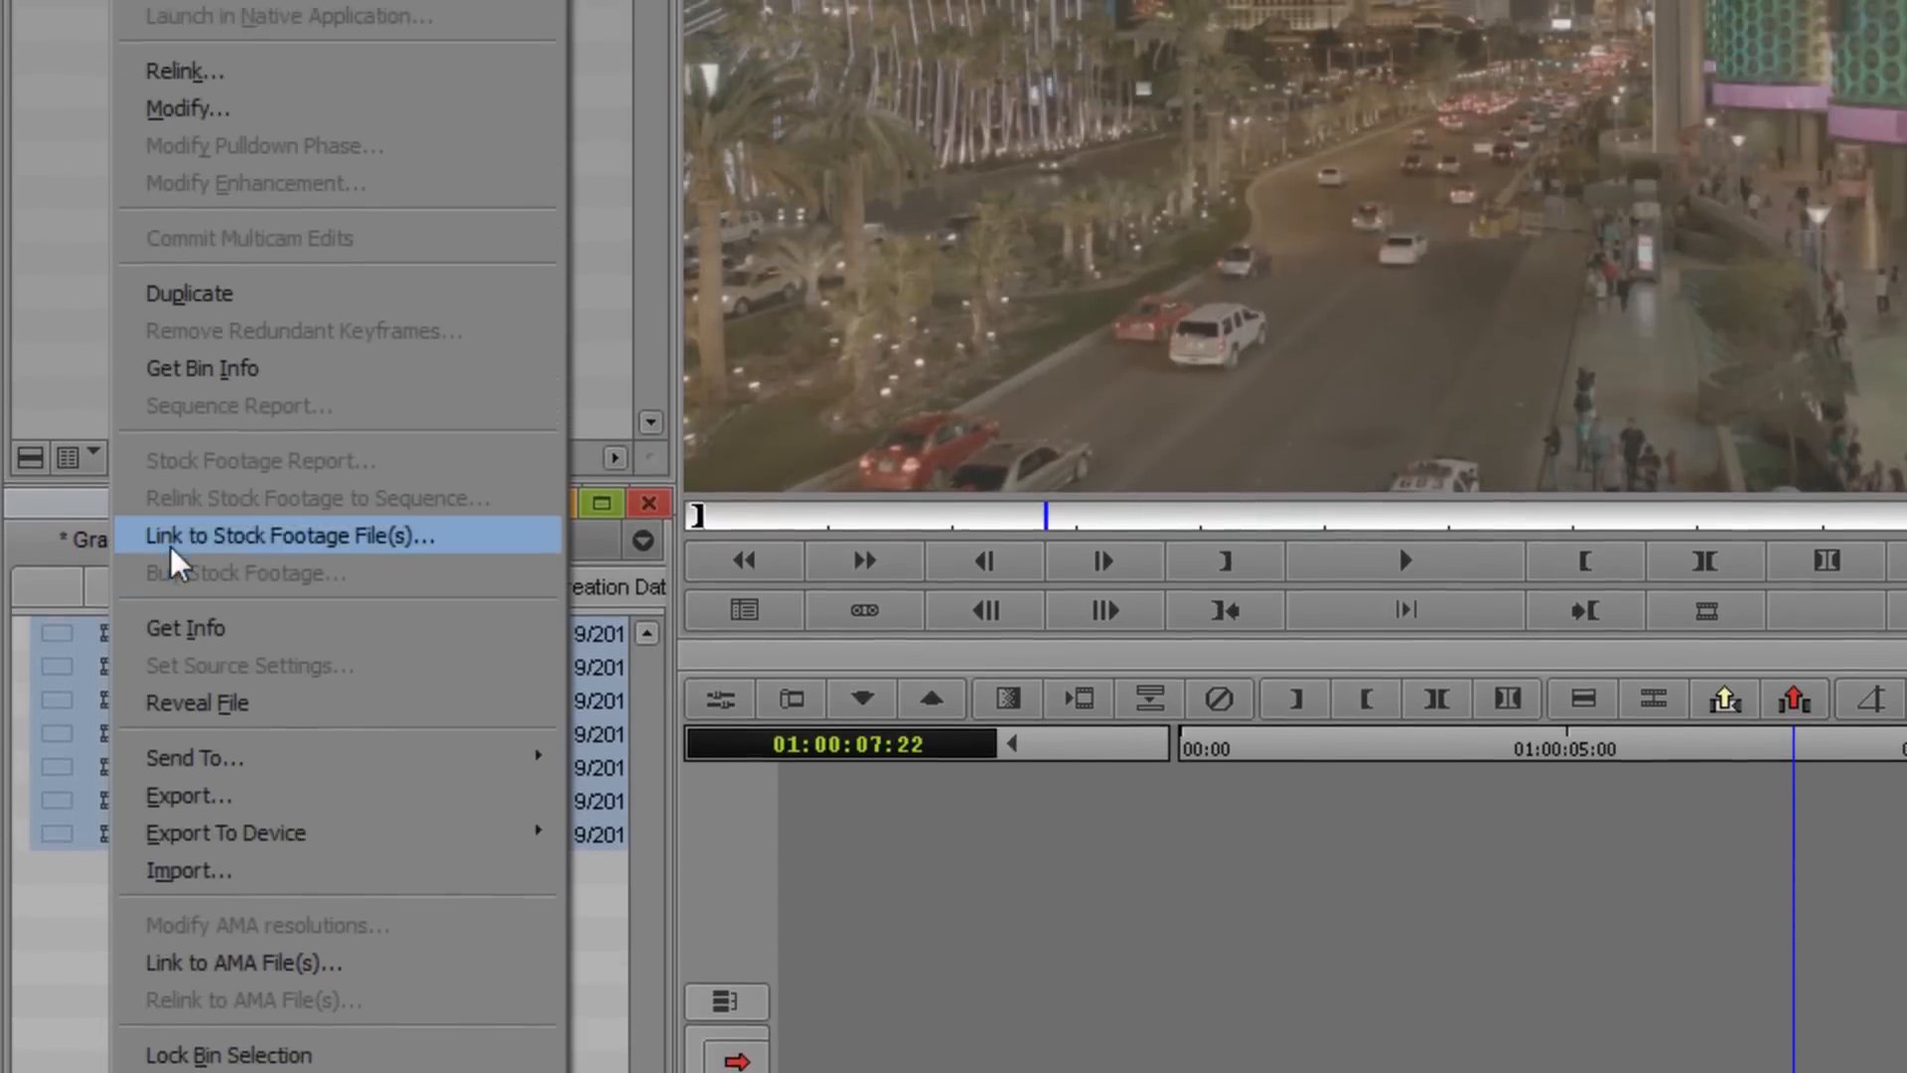
{"action": "left_click", "coordinate": [279, 111]}
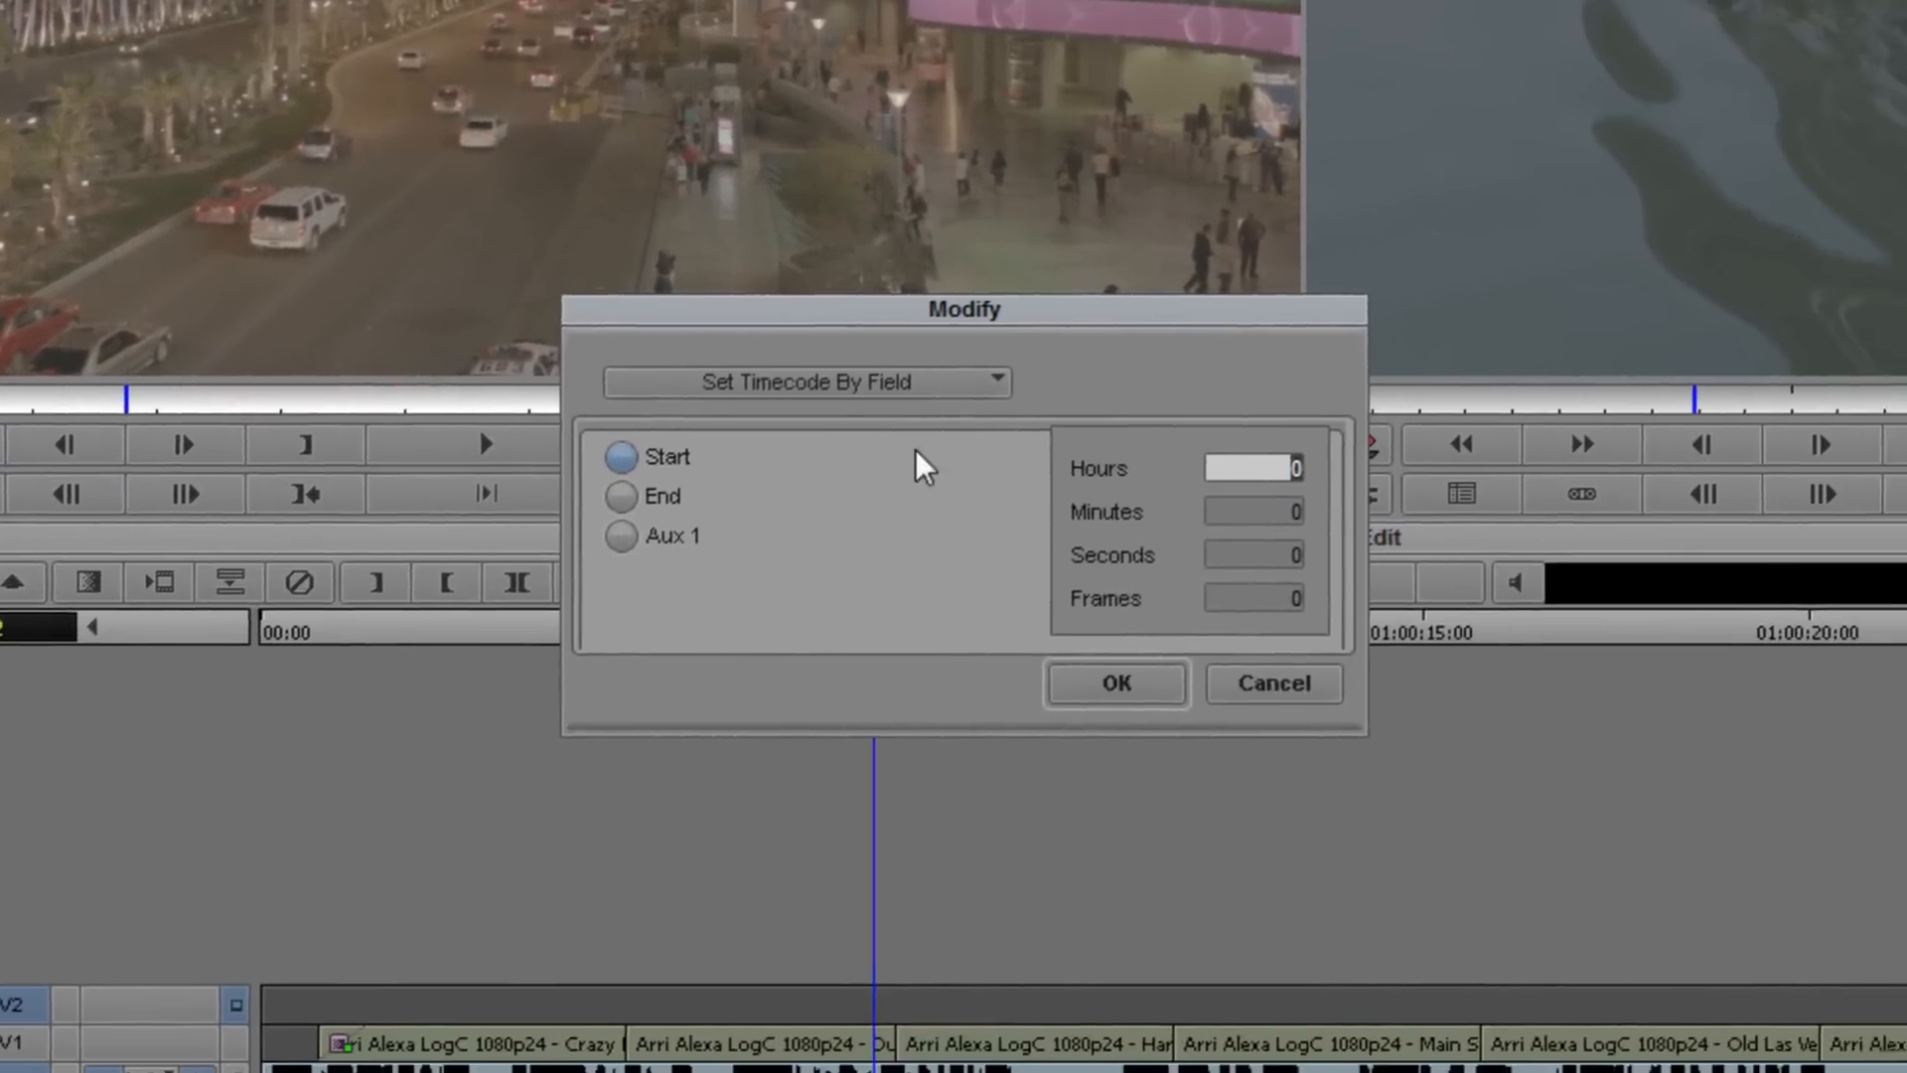
{"action": "left_click", "coordinate": [1520, 499]}
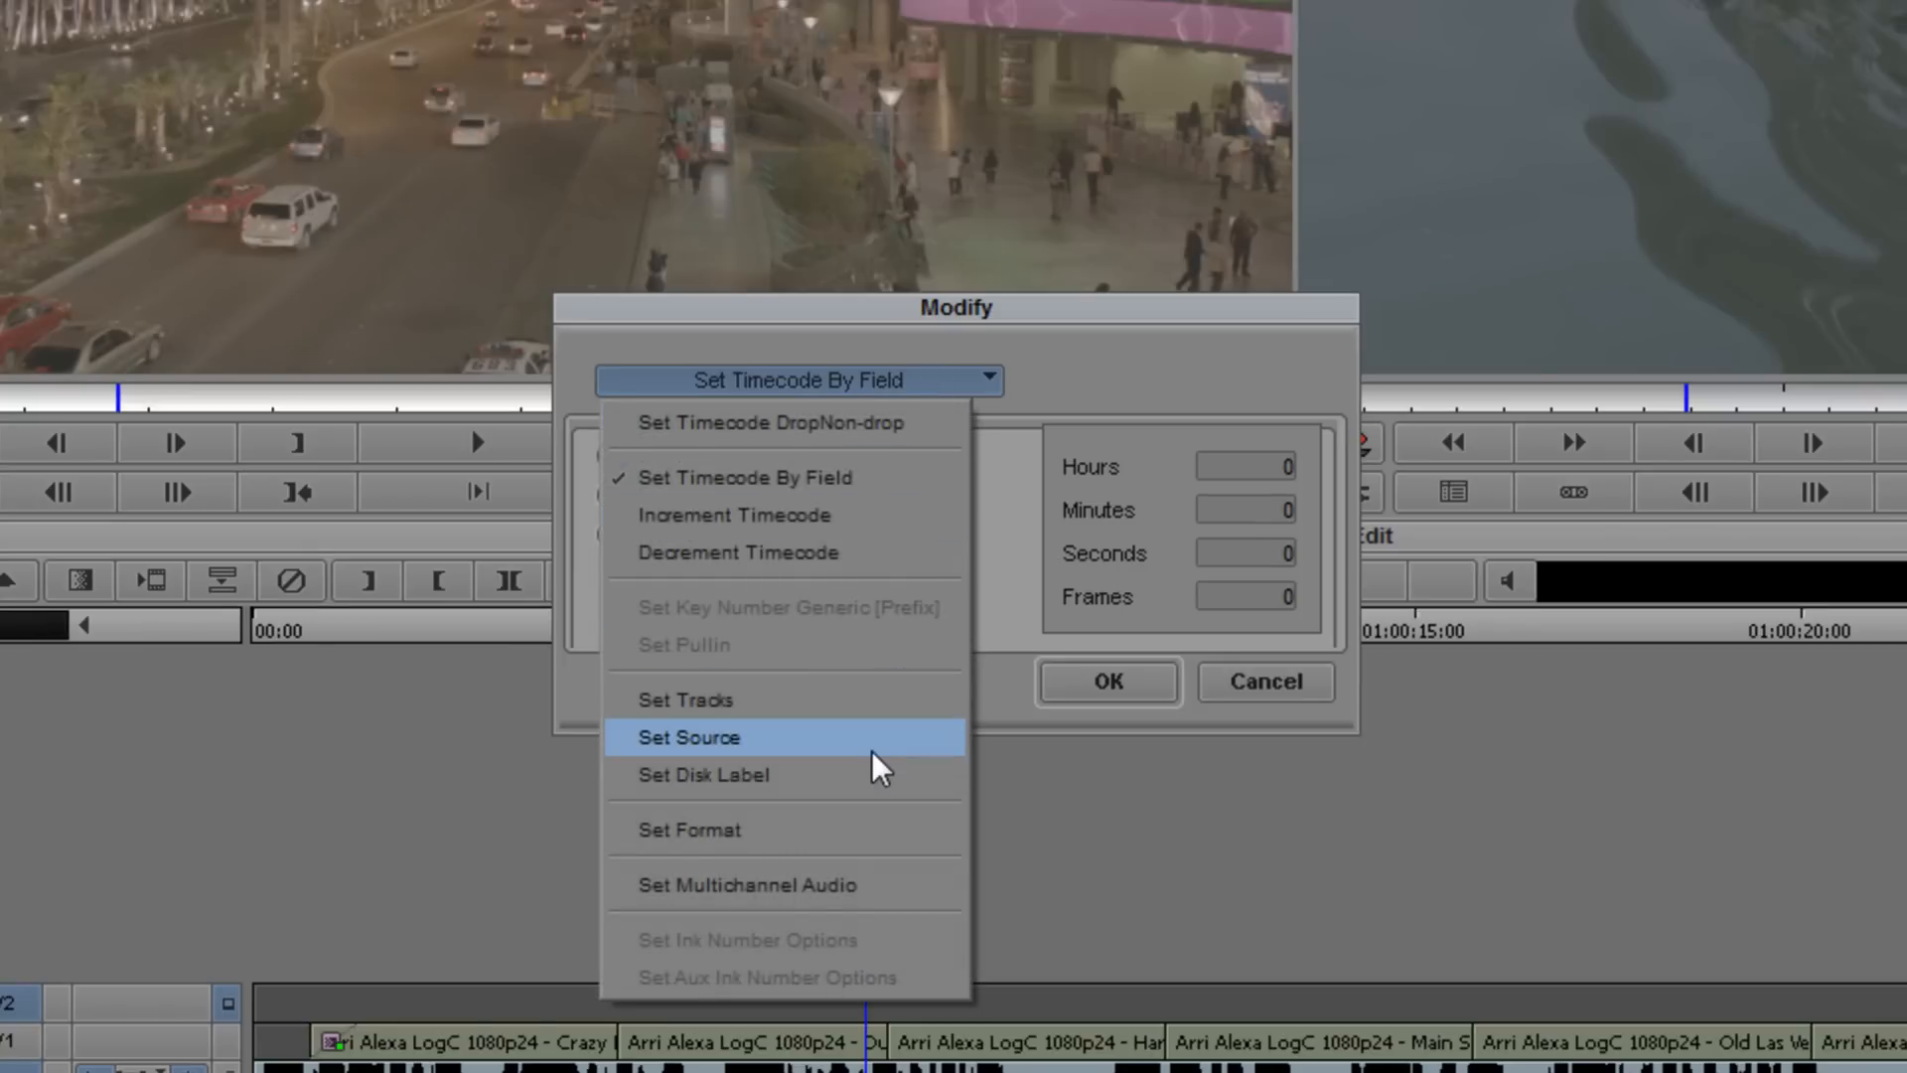
{"action": "left_click", "coordinate": [779, 743]}
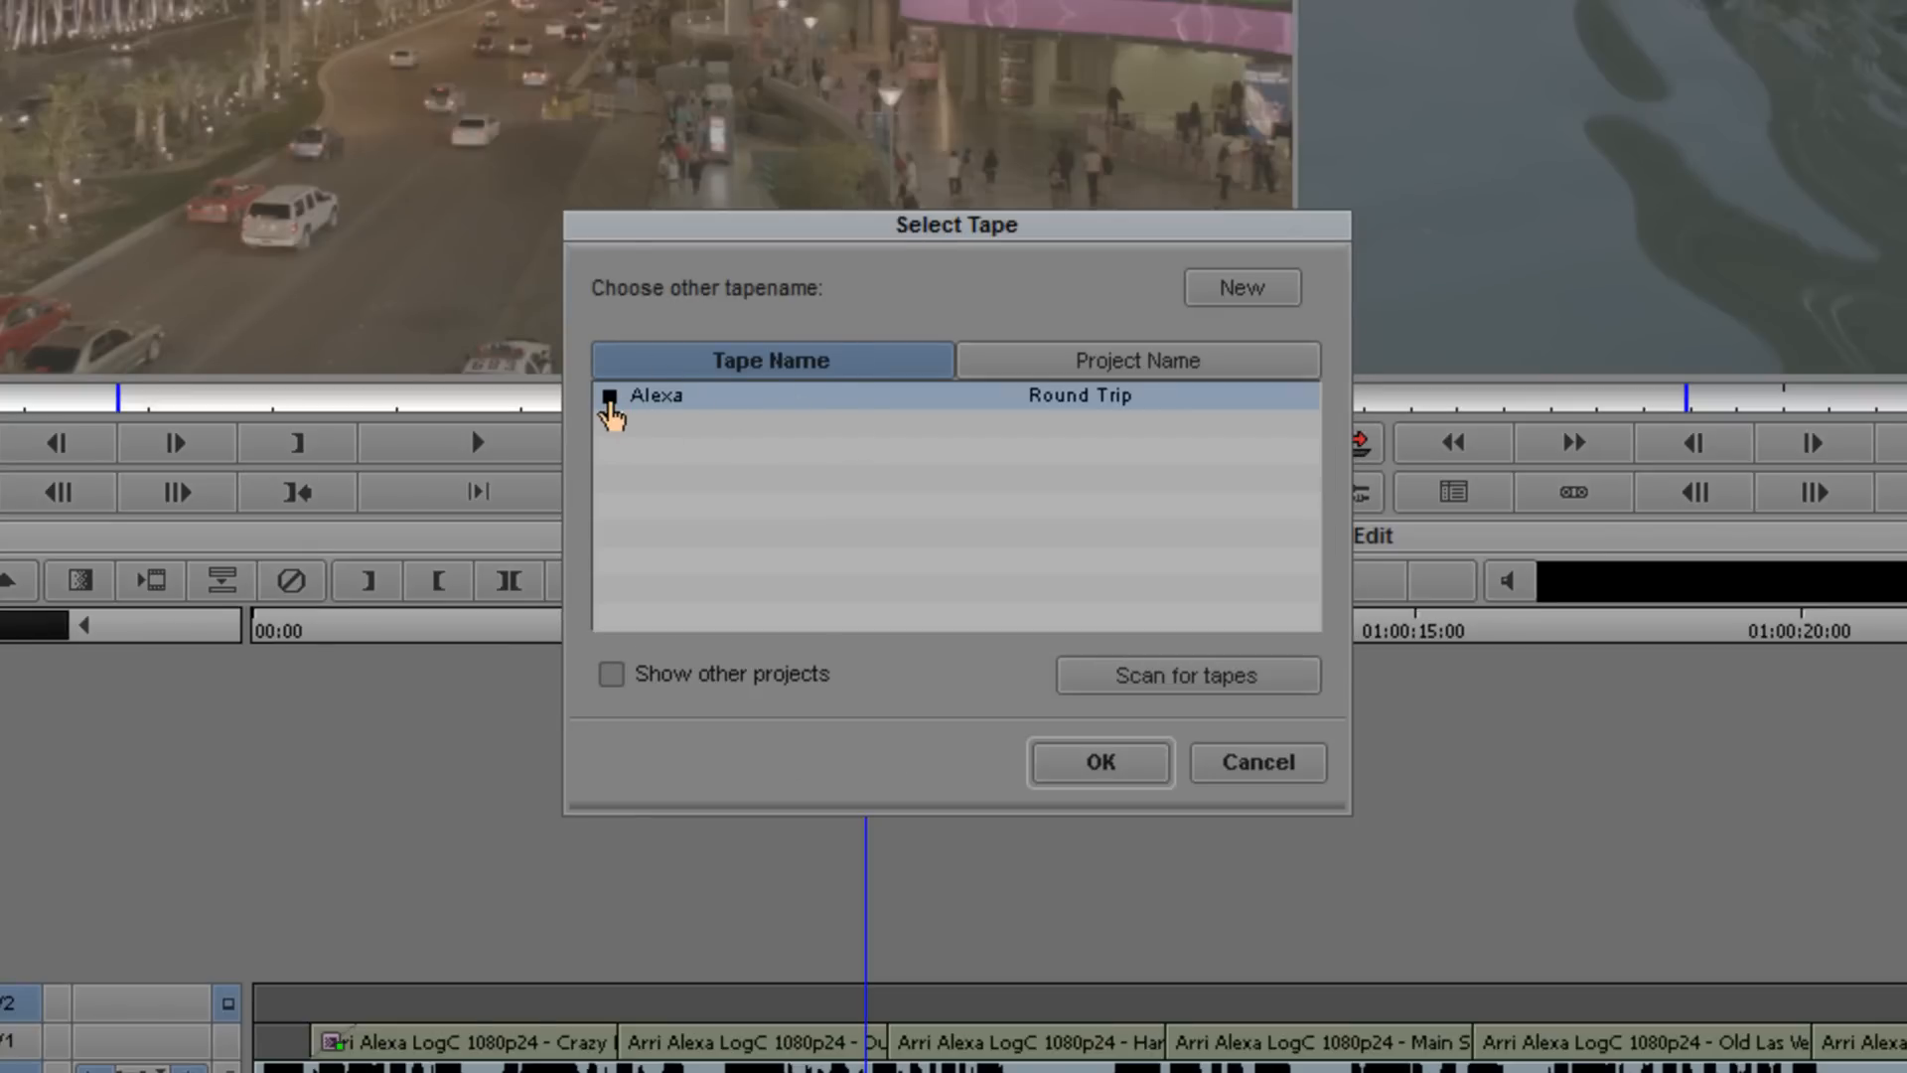
{"action": "left_click", "coordinate": [1125, 782]}
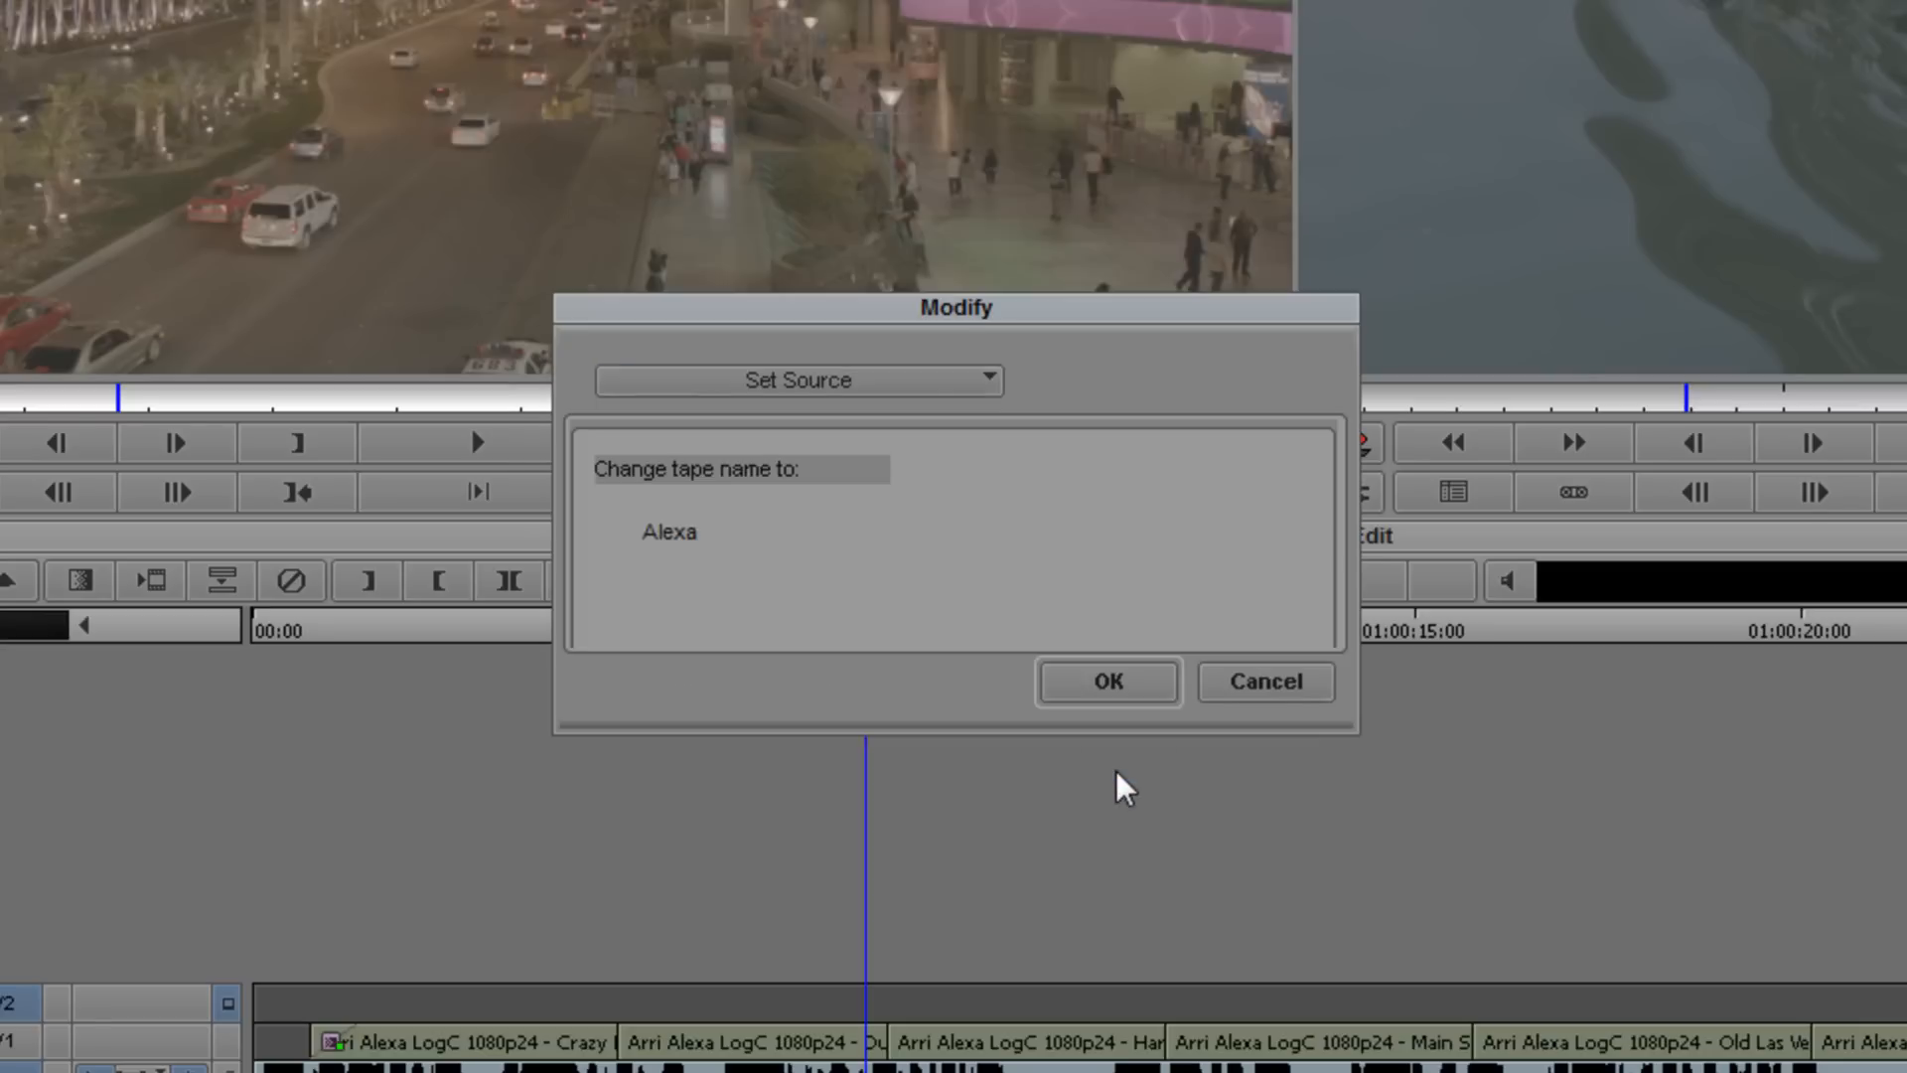
{"action": "left_click", "coordinate": [1090, 688]}
{"action": "left_click", "coordinate": [909, 594]}
{"action": "left_click", "coordinate": [1034, 575]}
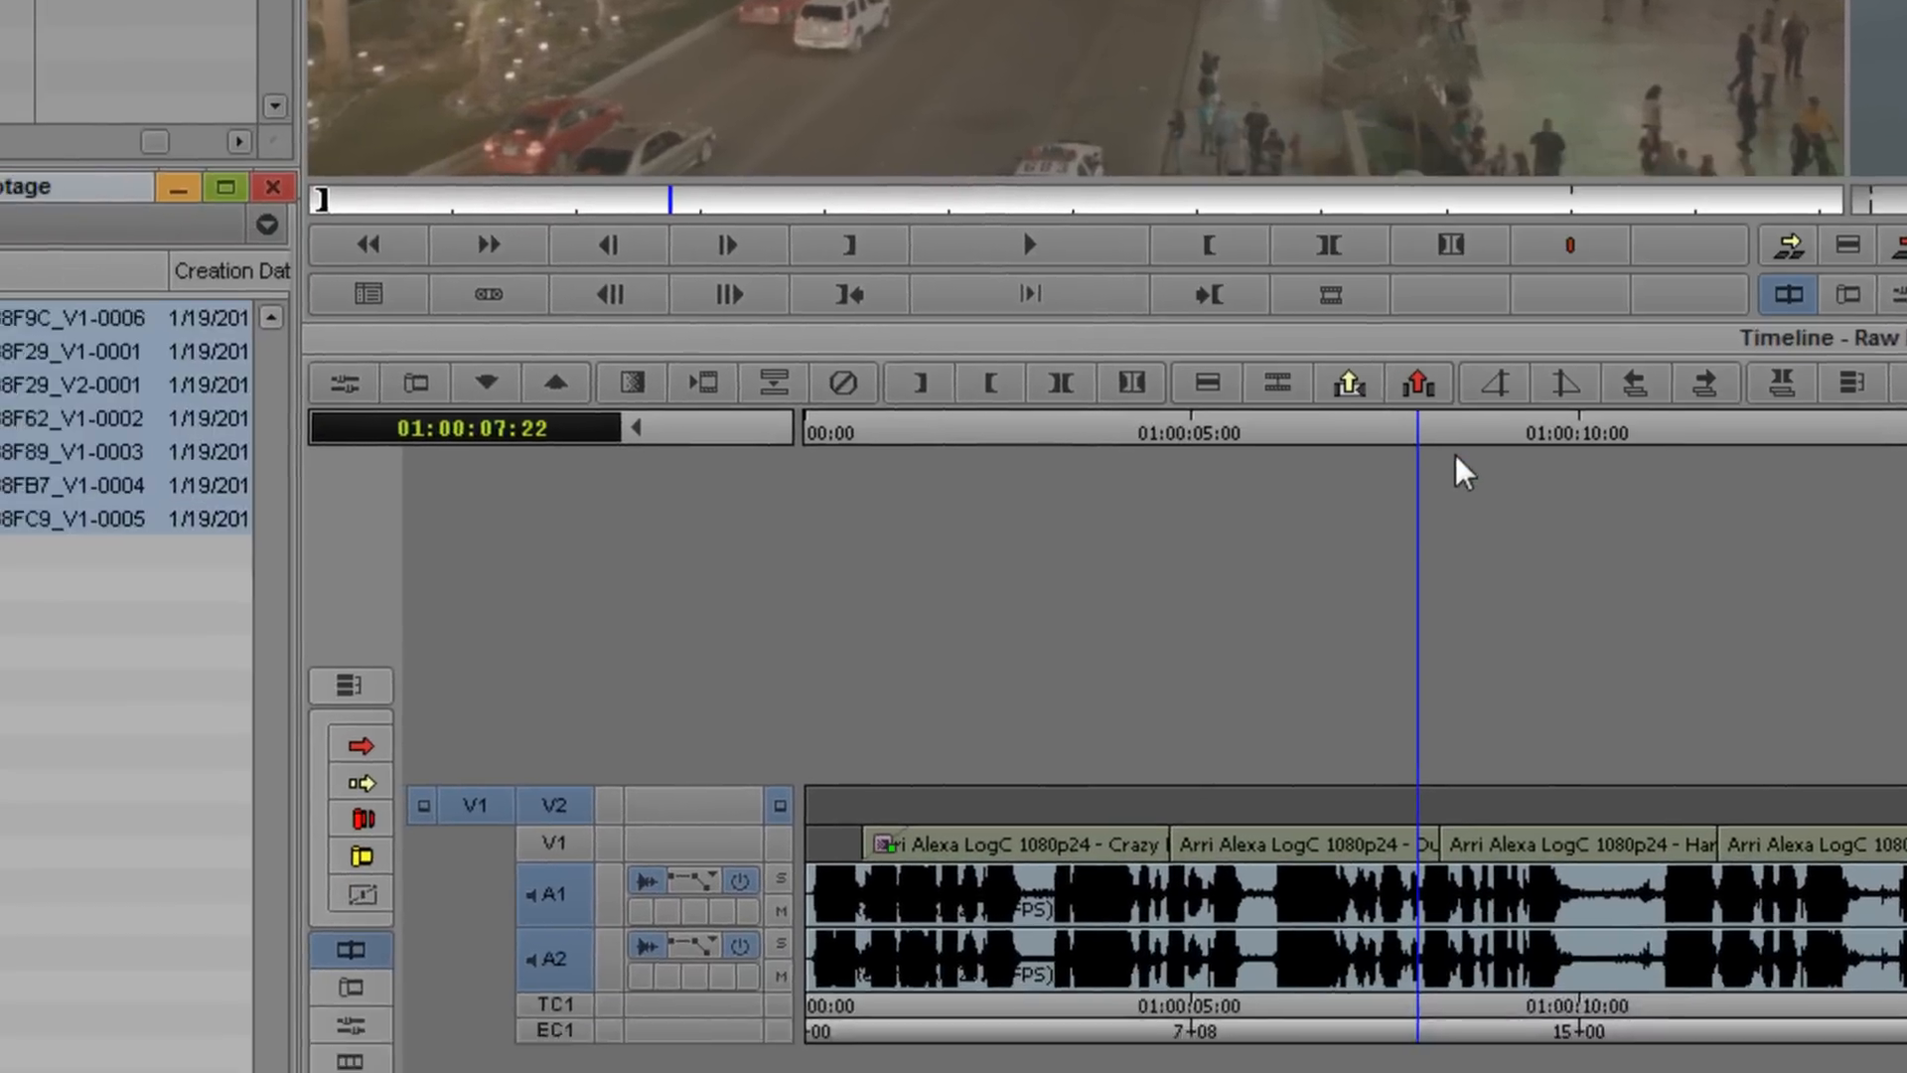
- Select all seven graded clips in the Graded Footage bin
{"action": "left_click", "coordinate": [198, 586]}
{"action": "scroll", "coordinate": [417, 596], "scroll_direction": "right", "scroll_amount": 10}
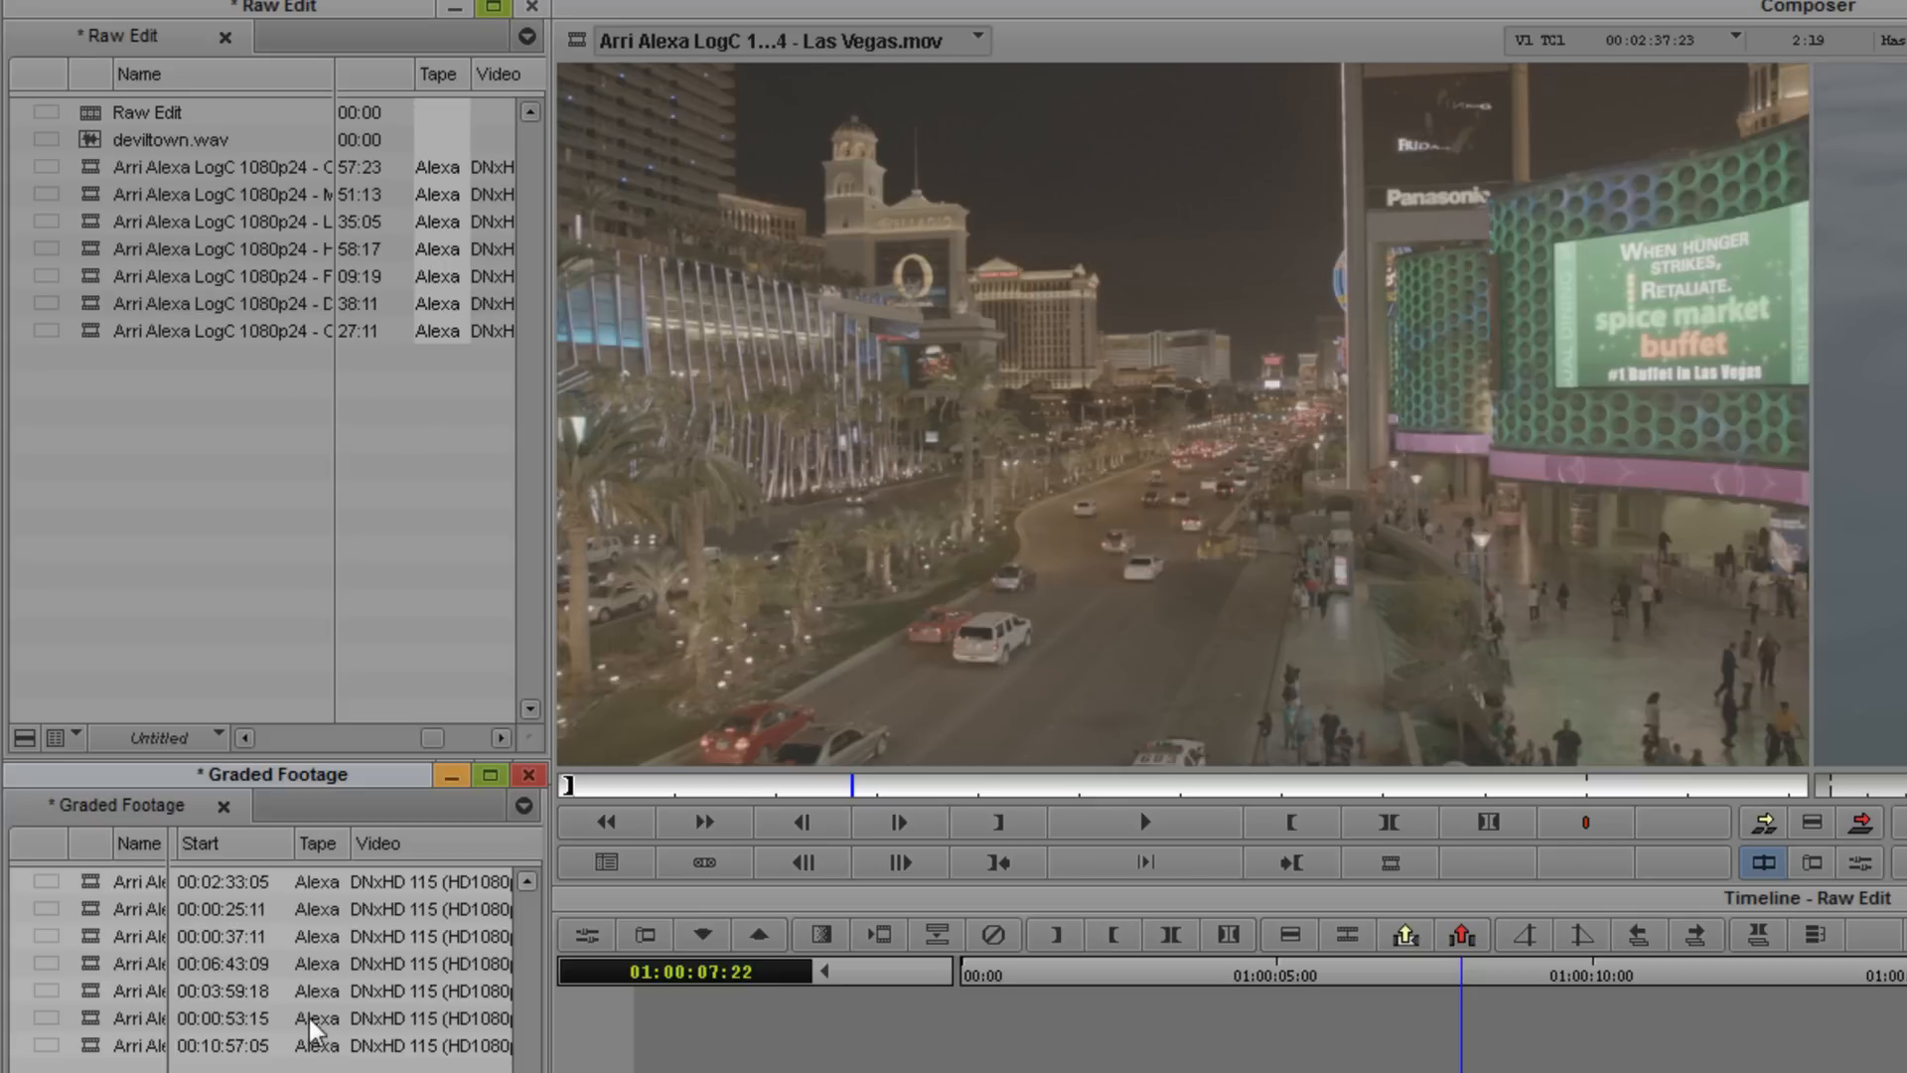
{"action": "scroll", "coordinate": [343, 959], "scroll_direction": "left", "scroll_amount": 10}
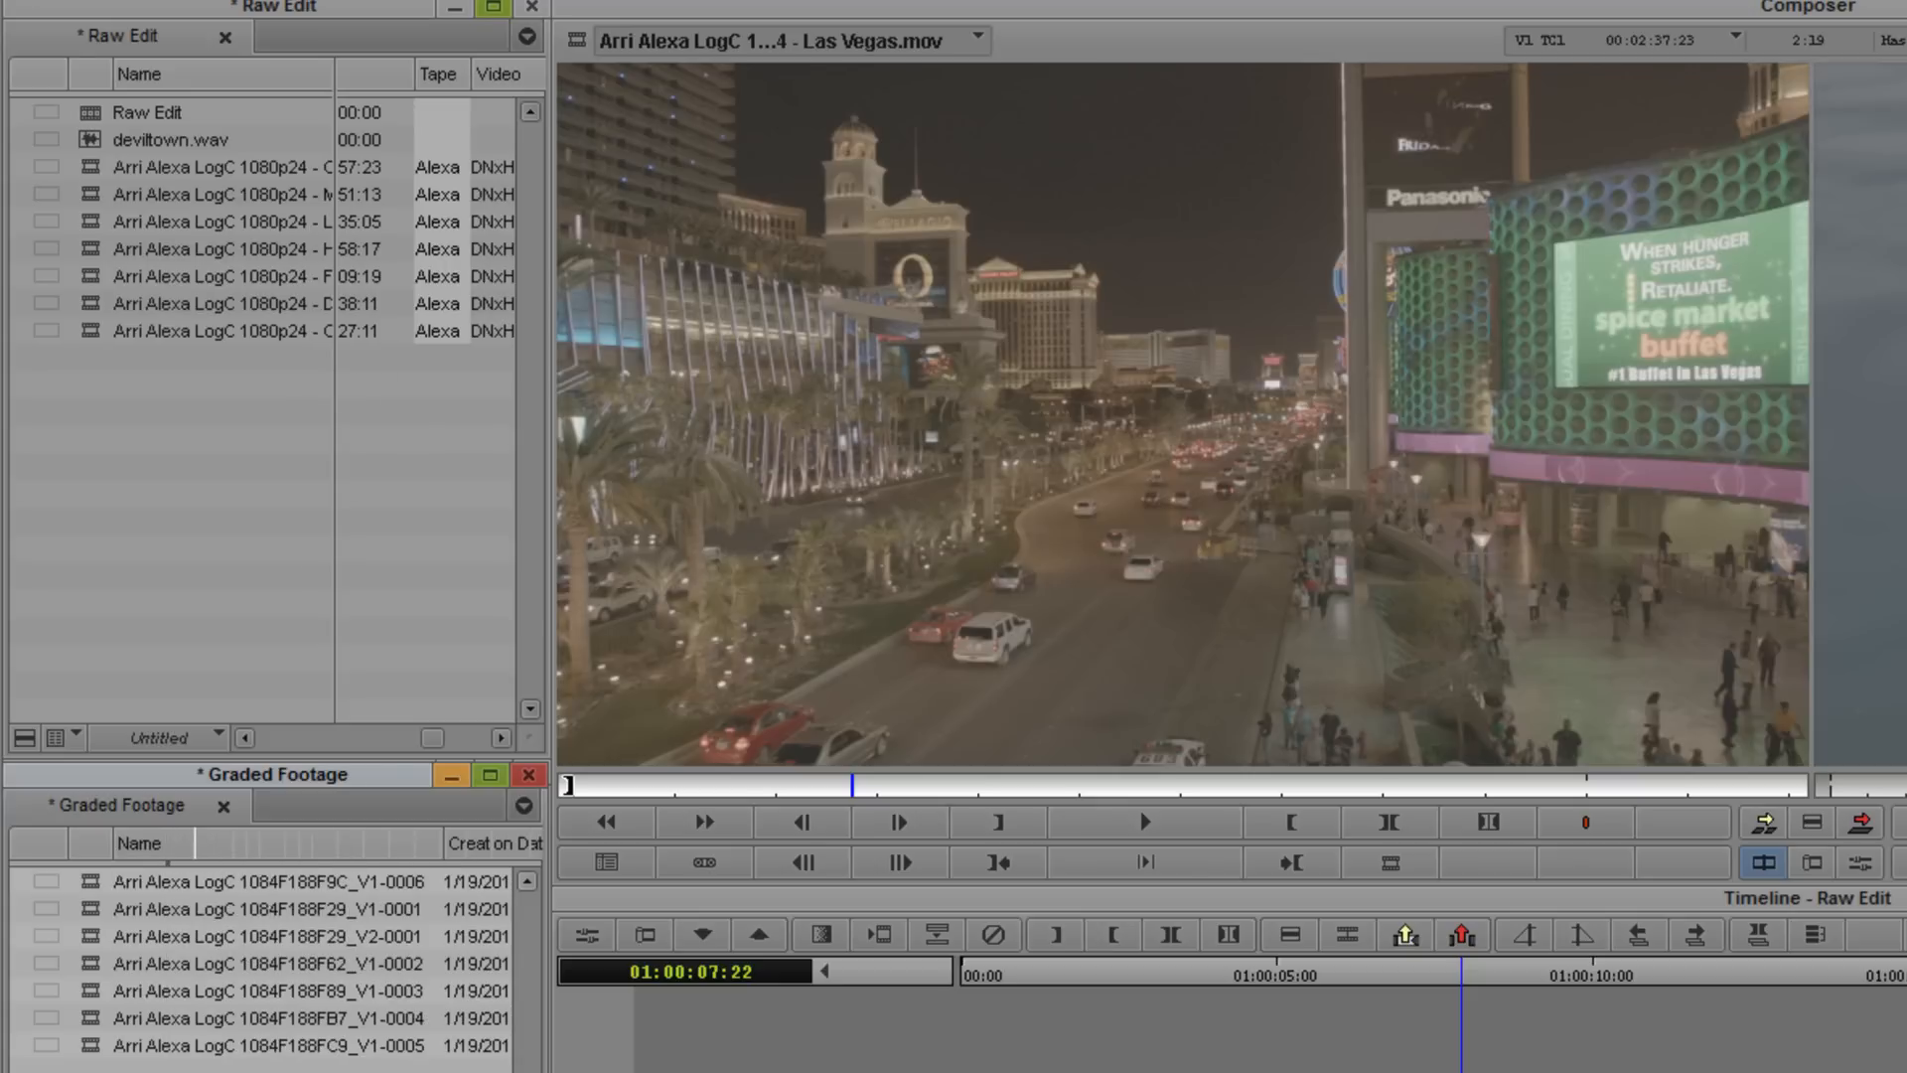
{"action": "key", "text": "ctrl+a"}
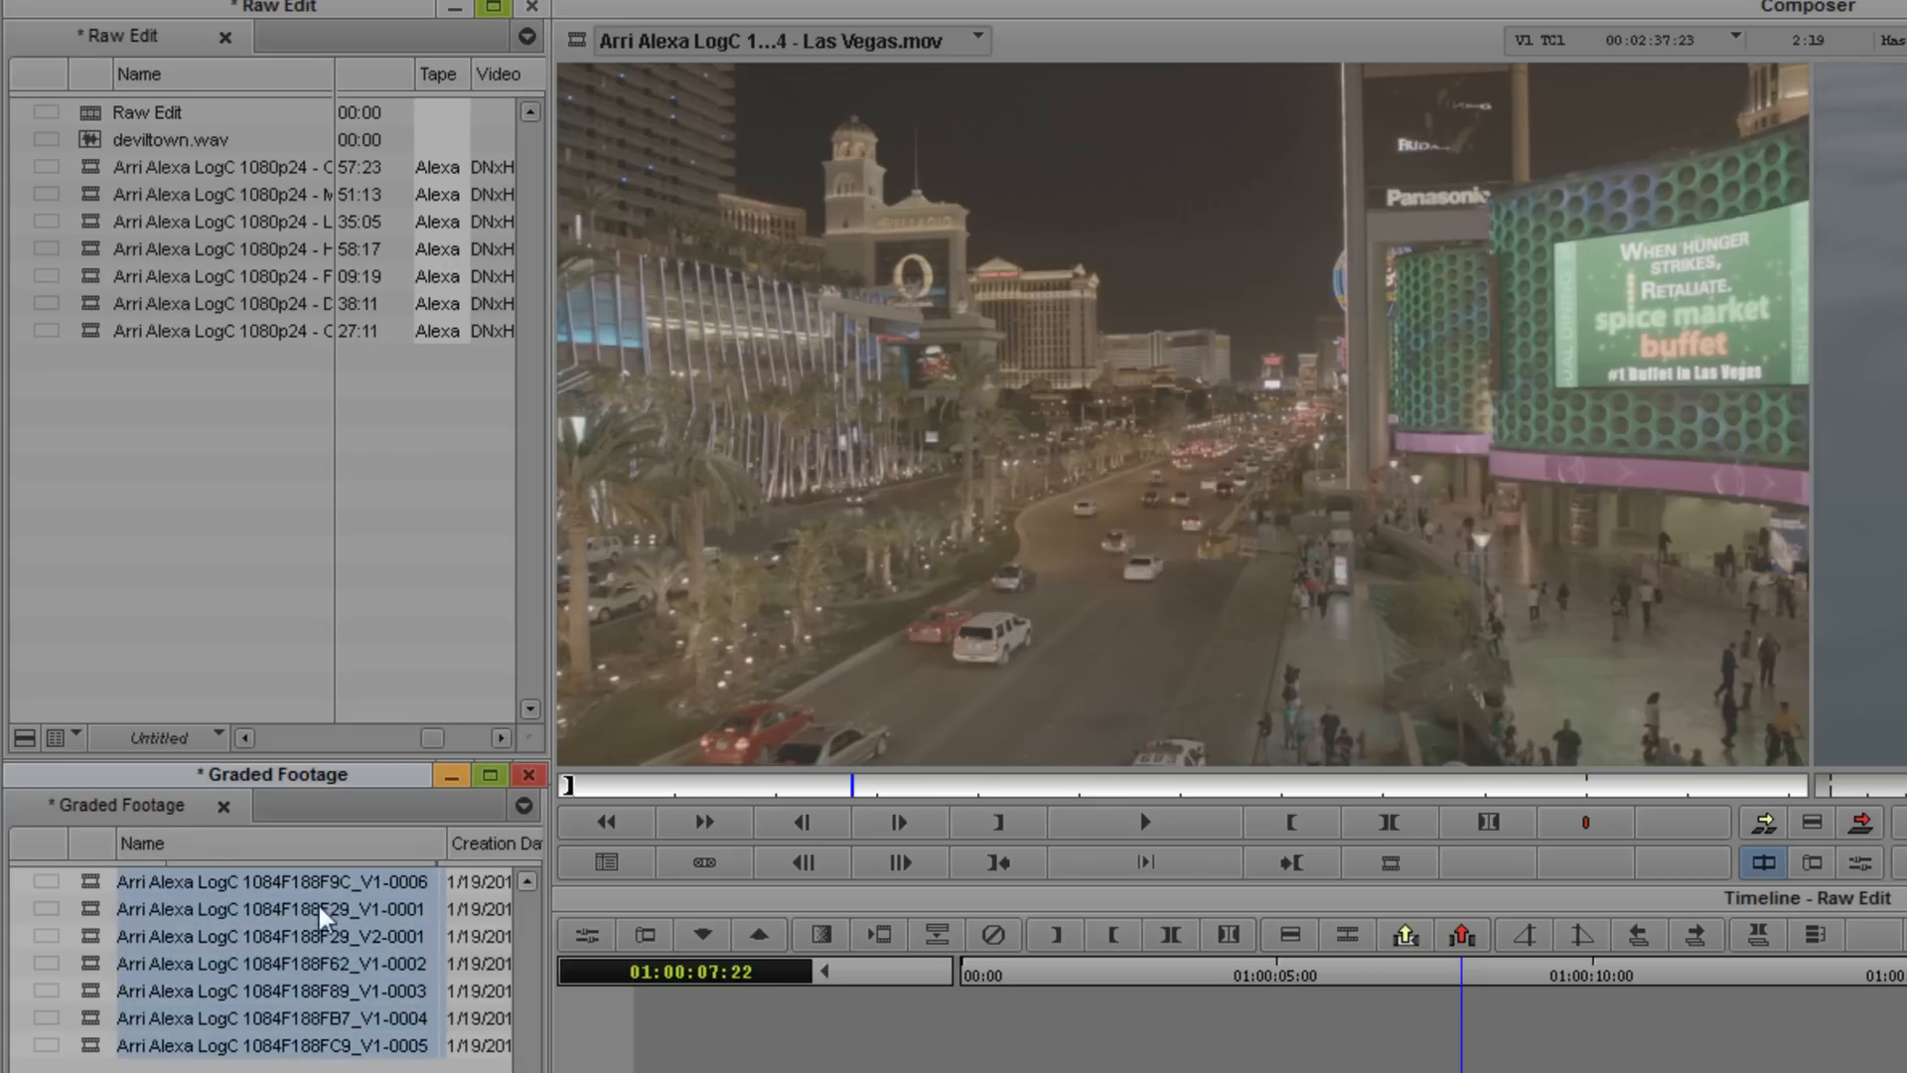
{"action": "left_click", "coordinate": [285, 1068]}
{"action": "left_click", "coordinate": [196, 1051]}
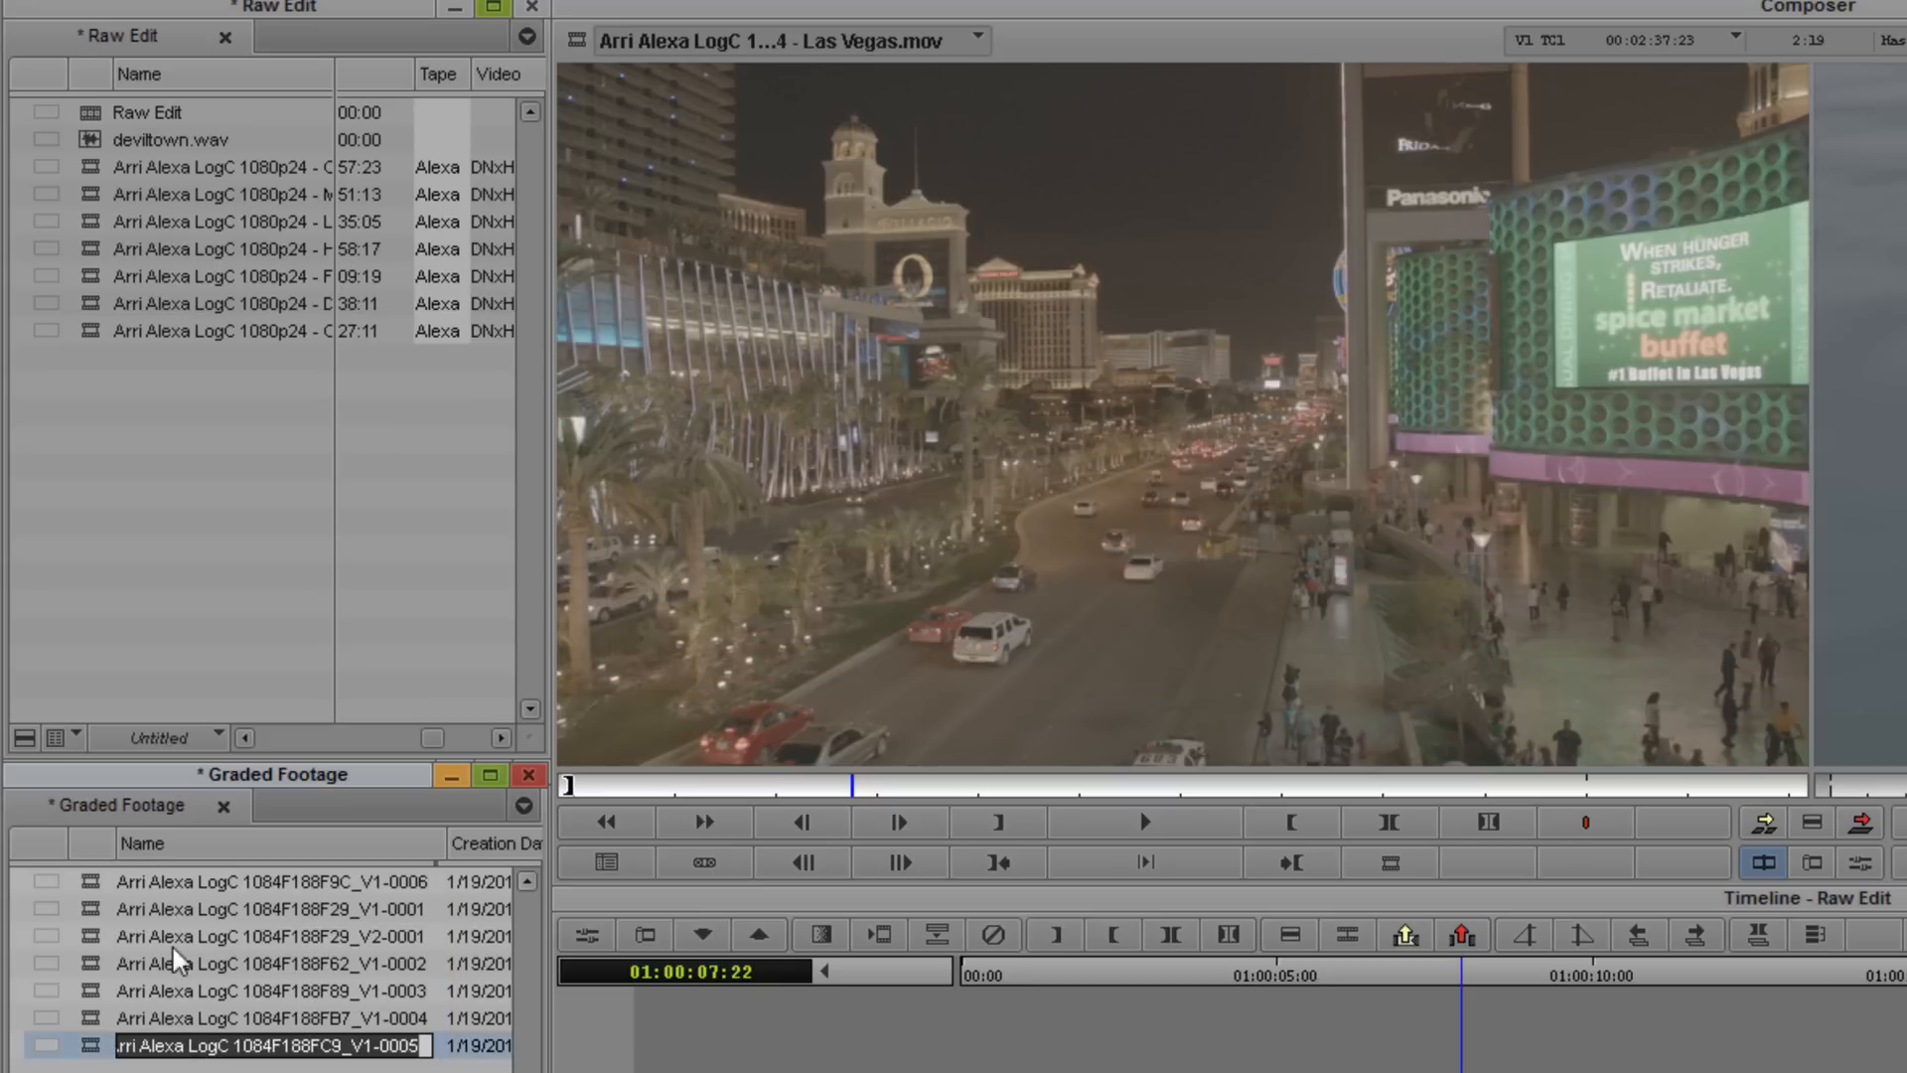
{"action": "left_click", "coordinate": [161, 884], "text": "shift"}
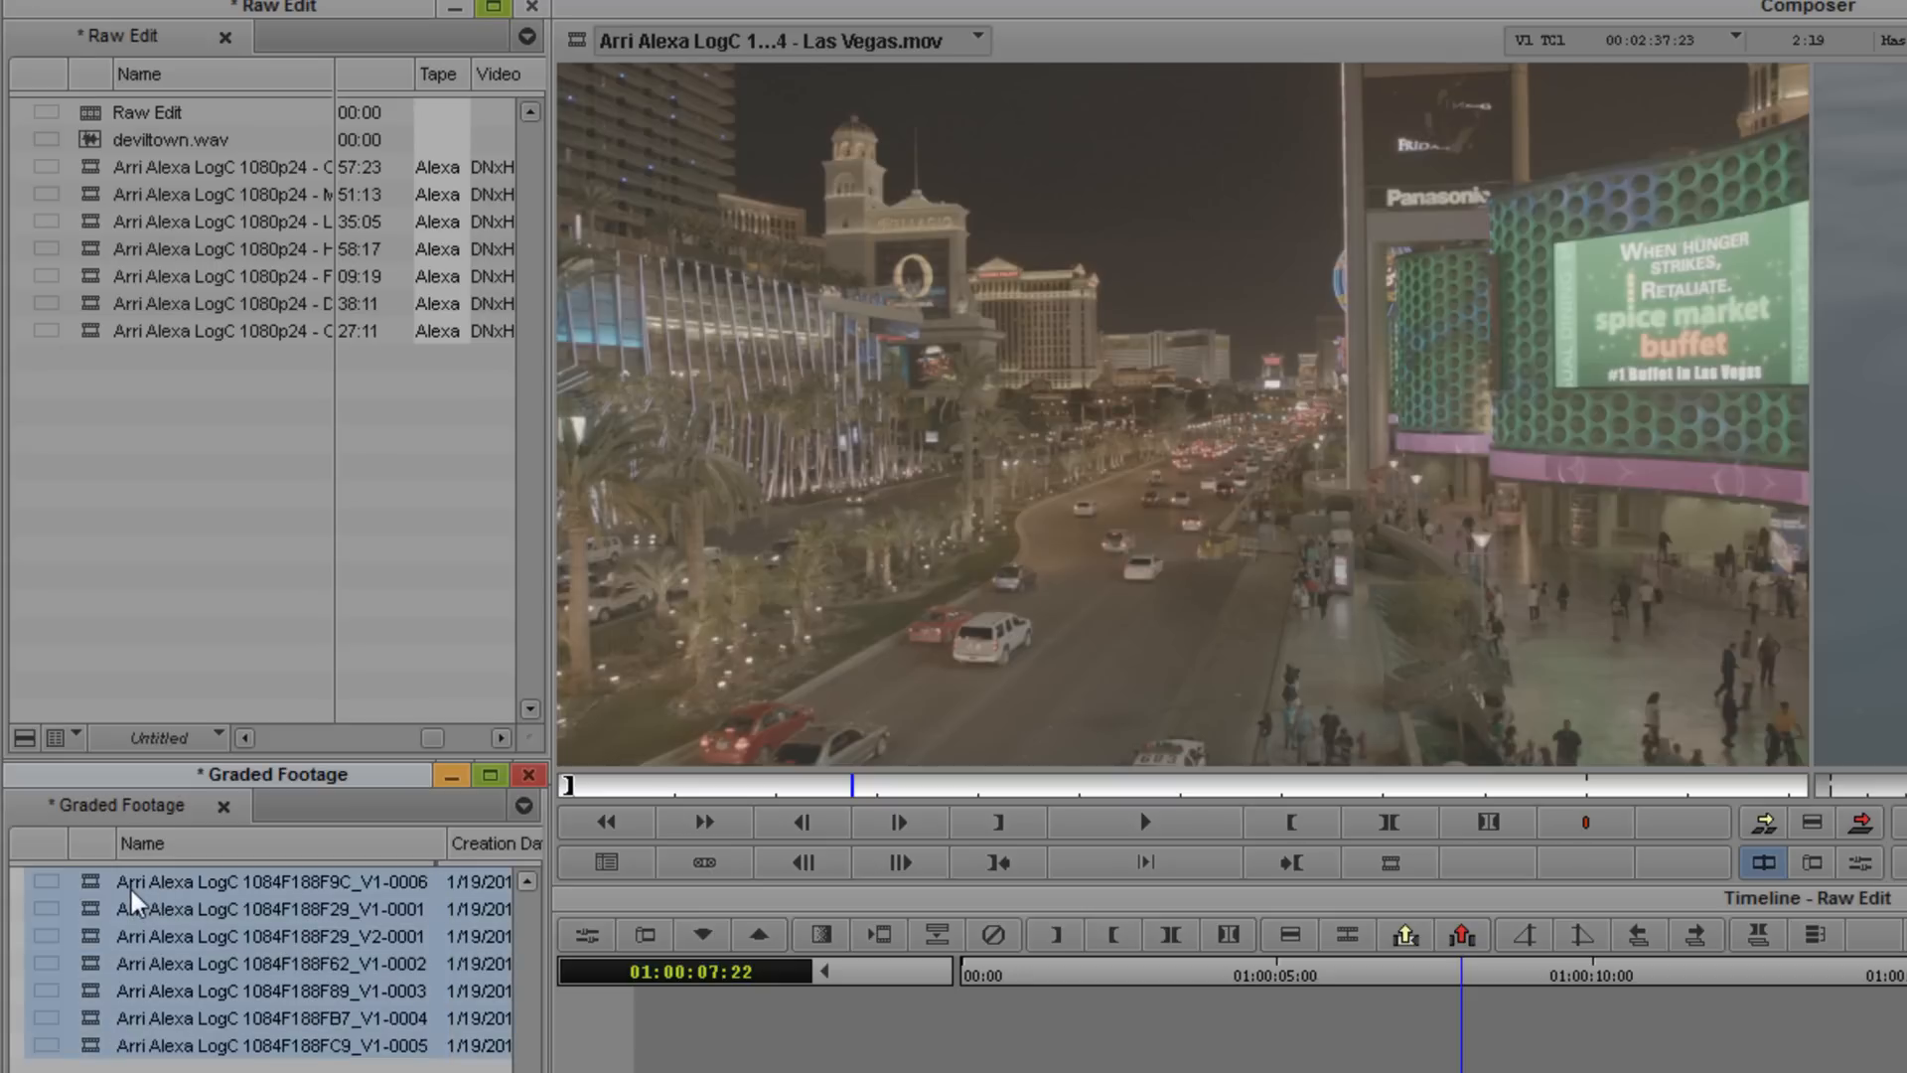
- Relink the Raw Edit sequence to the selected items in all open bins
{"action": "left_click", "coordinate": [139, 121]}
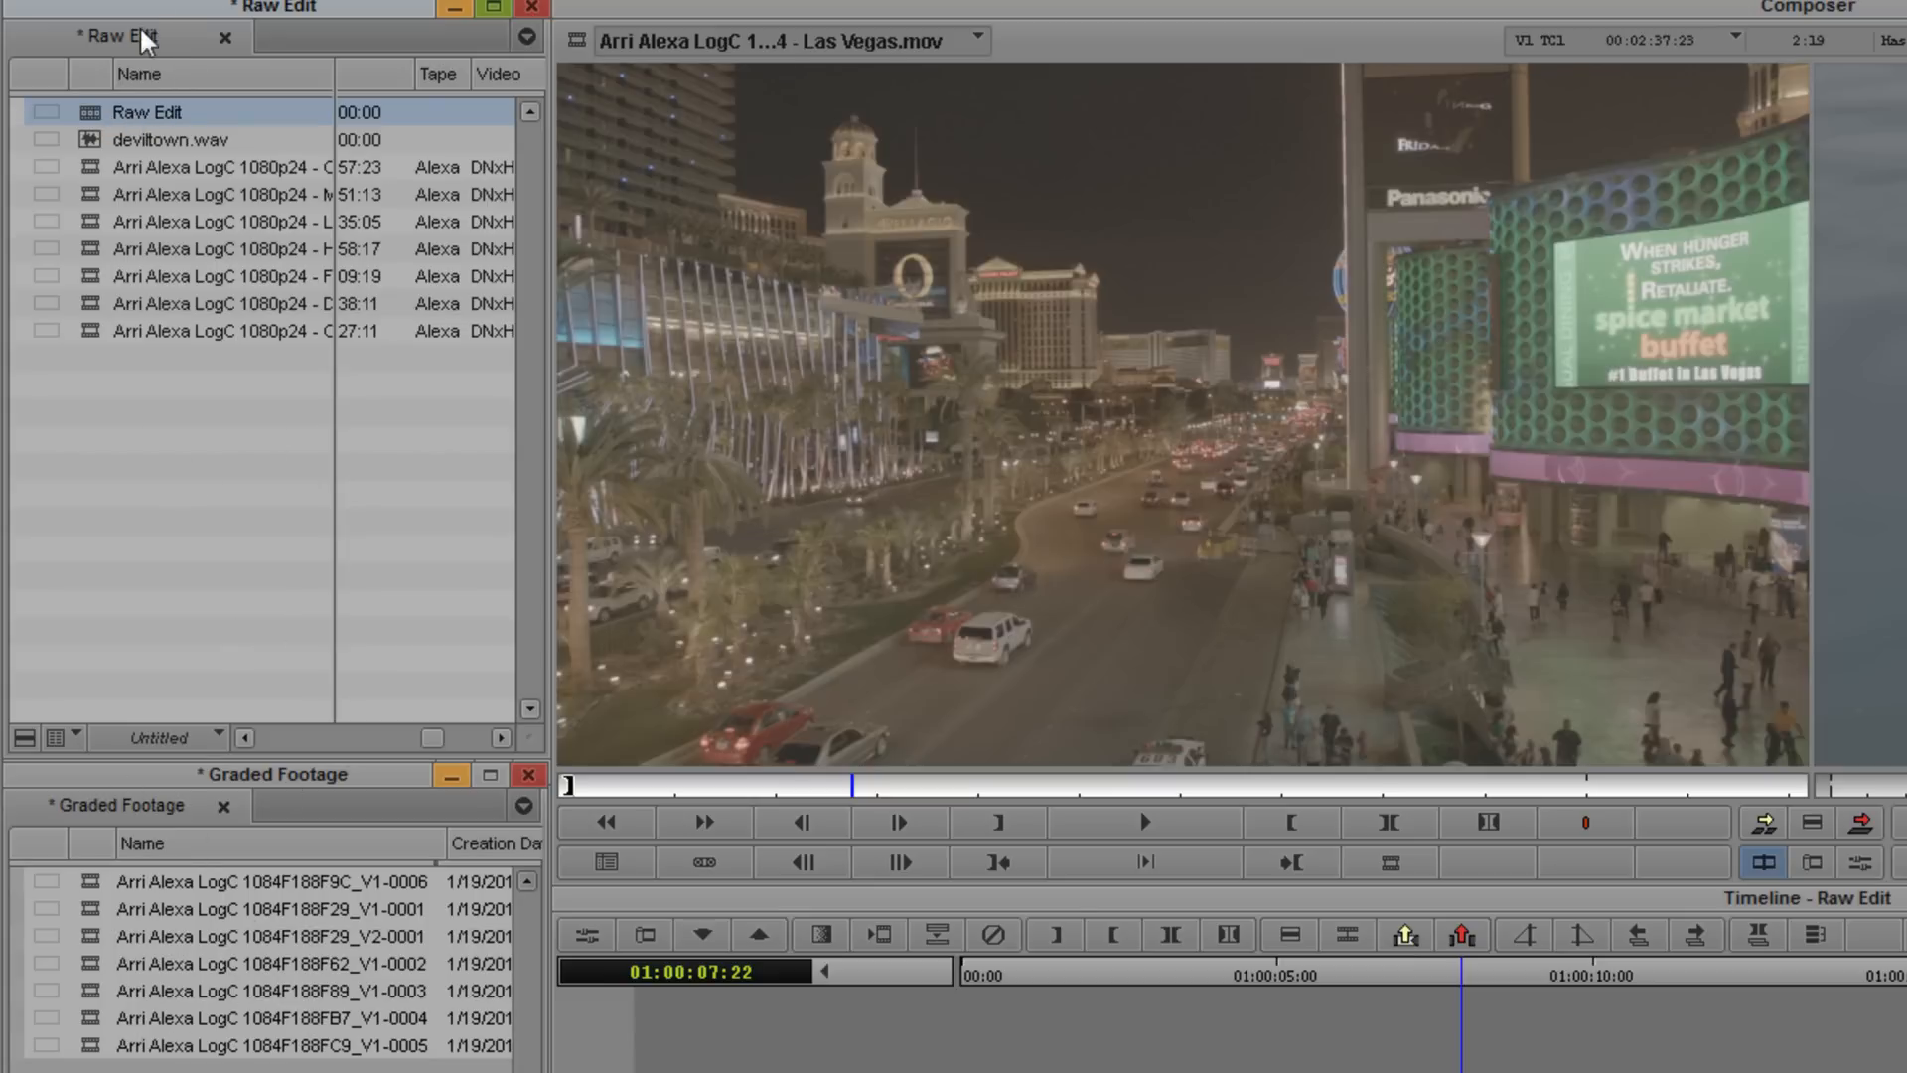
{"action": "right_click", "coordinate": [95, 125]}
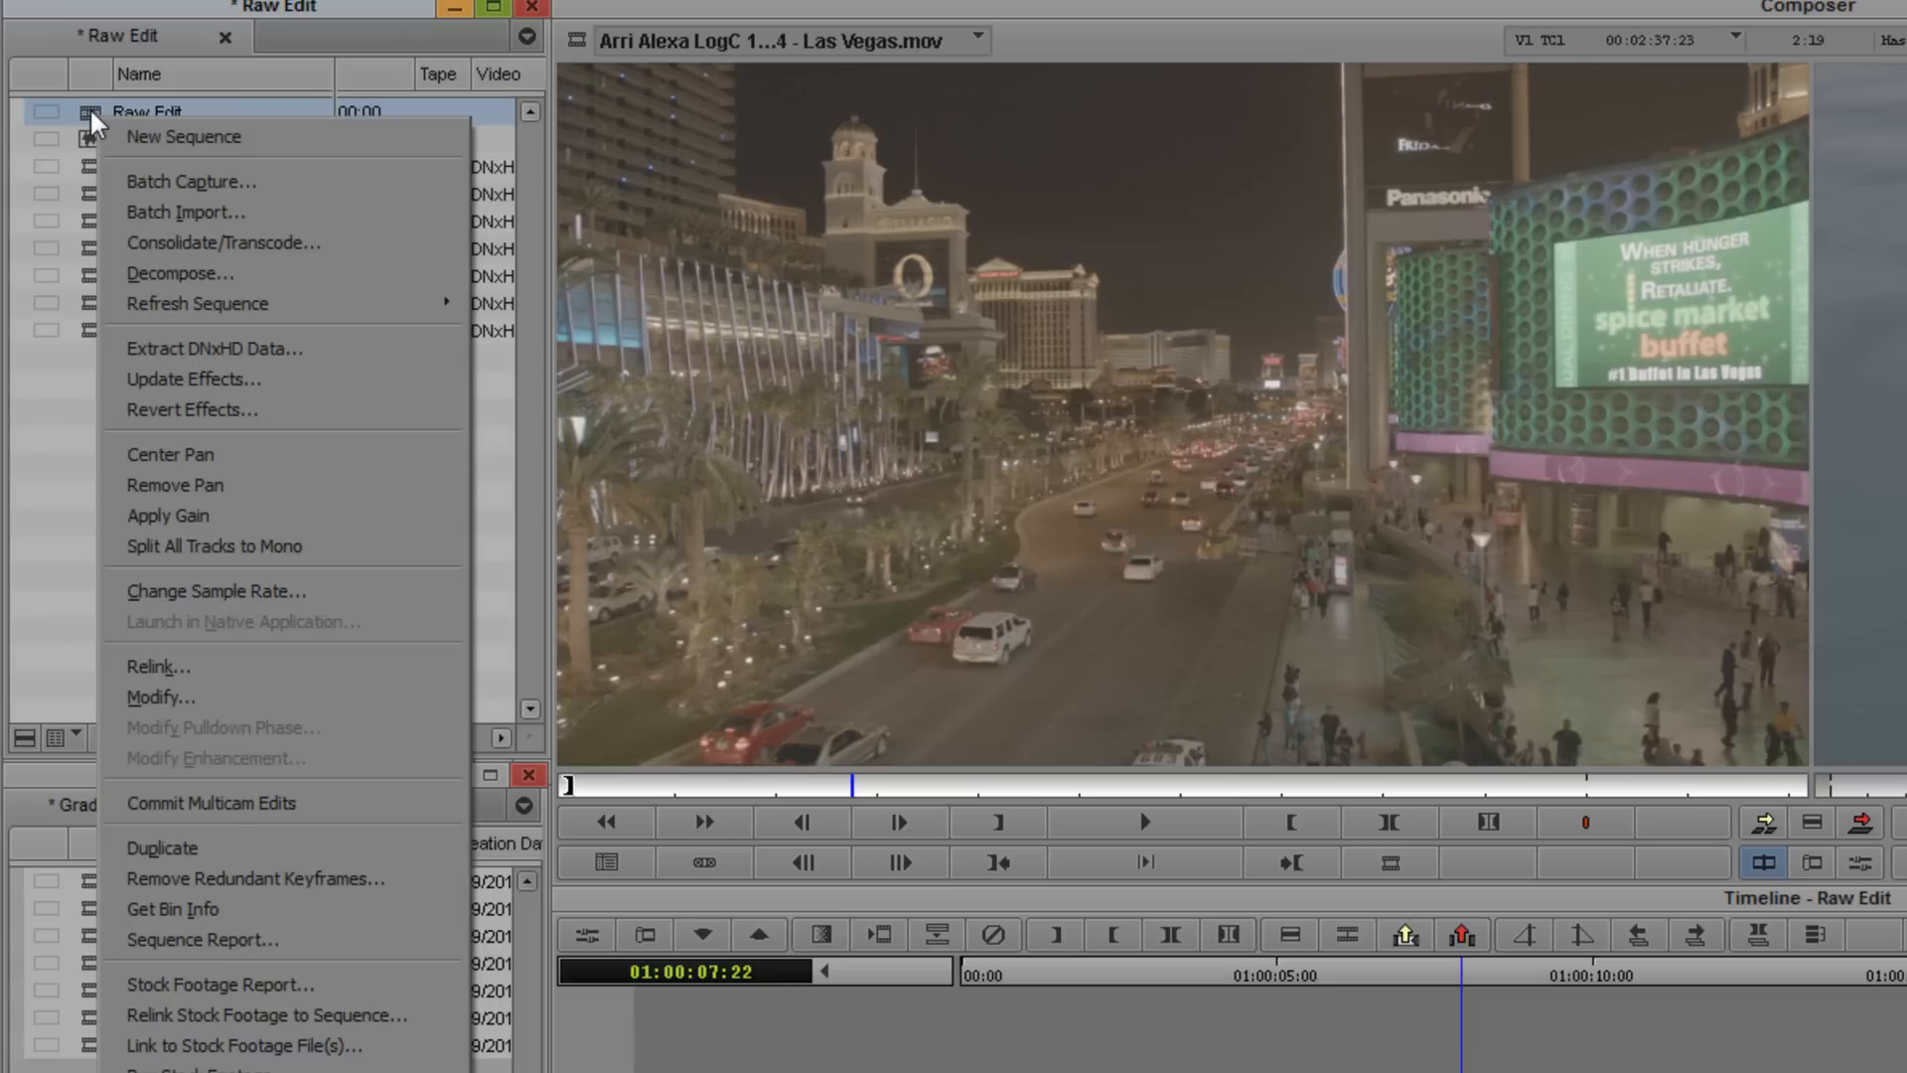
{"action": "left_click", "coordinate": [159, 666]}
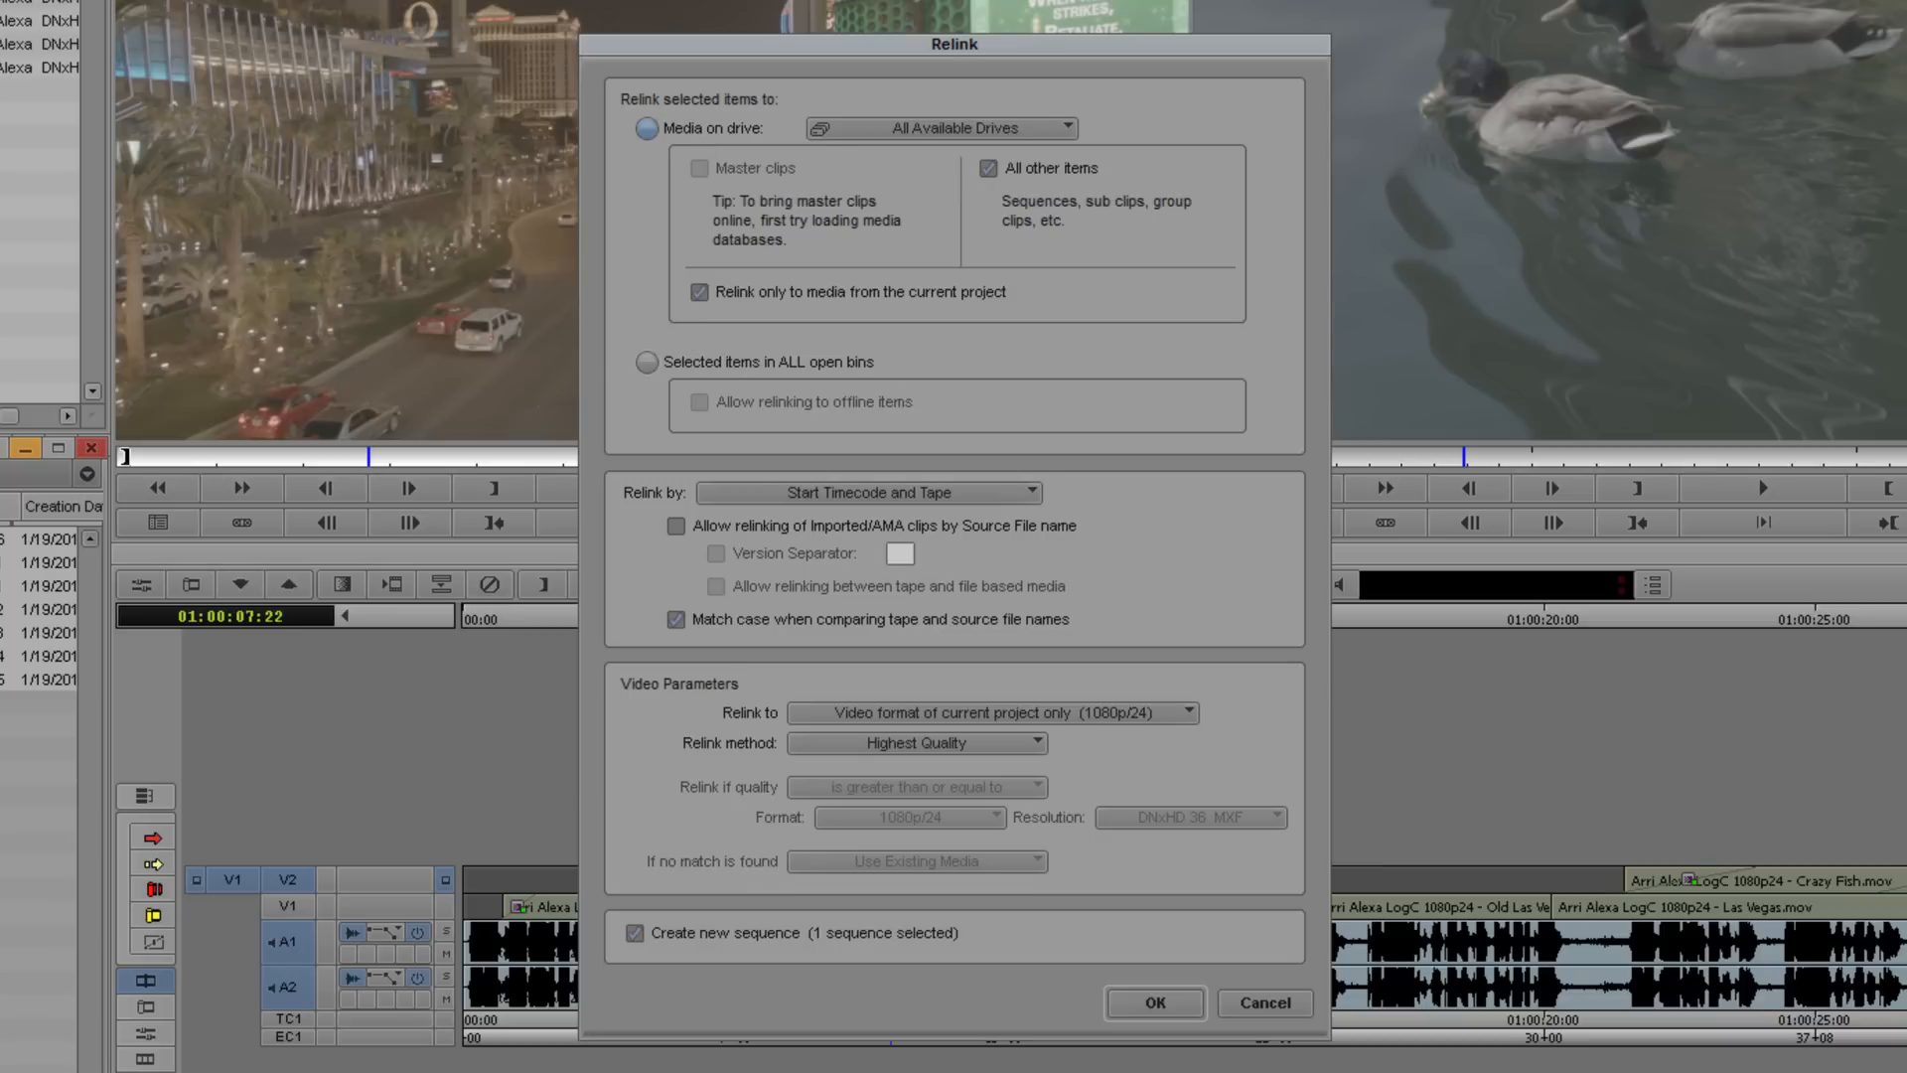
{"action": "left_click", "coordinate": [646, 363]}
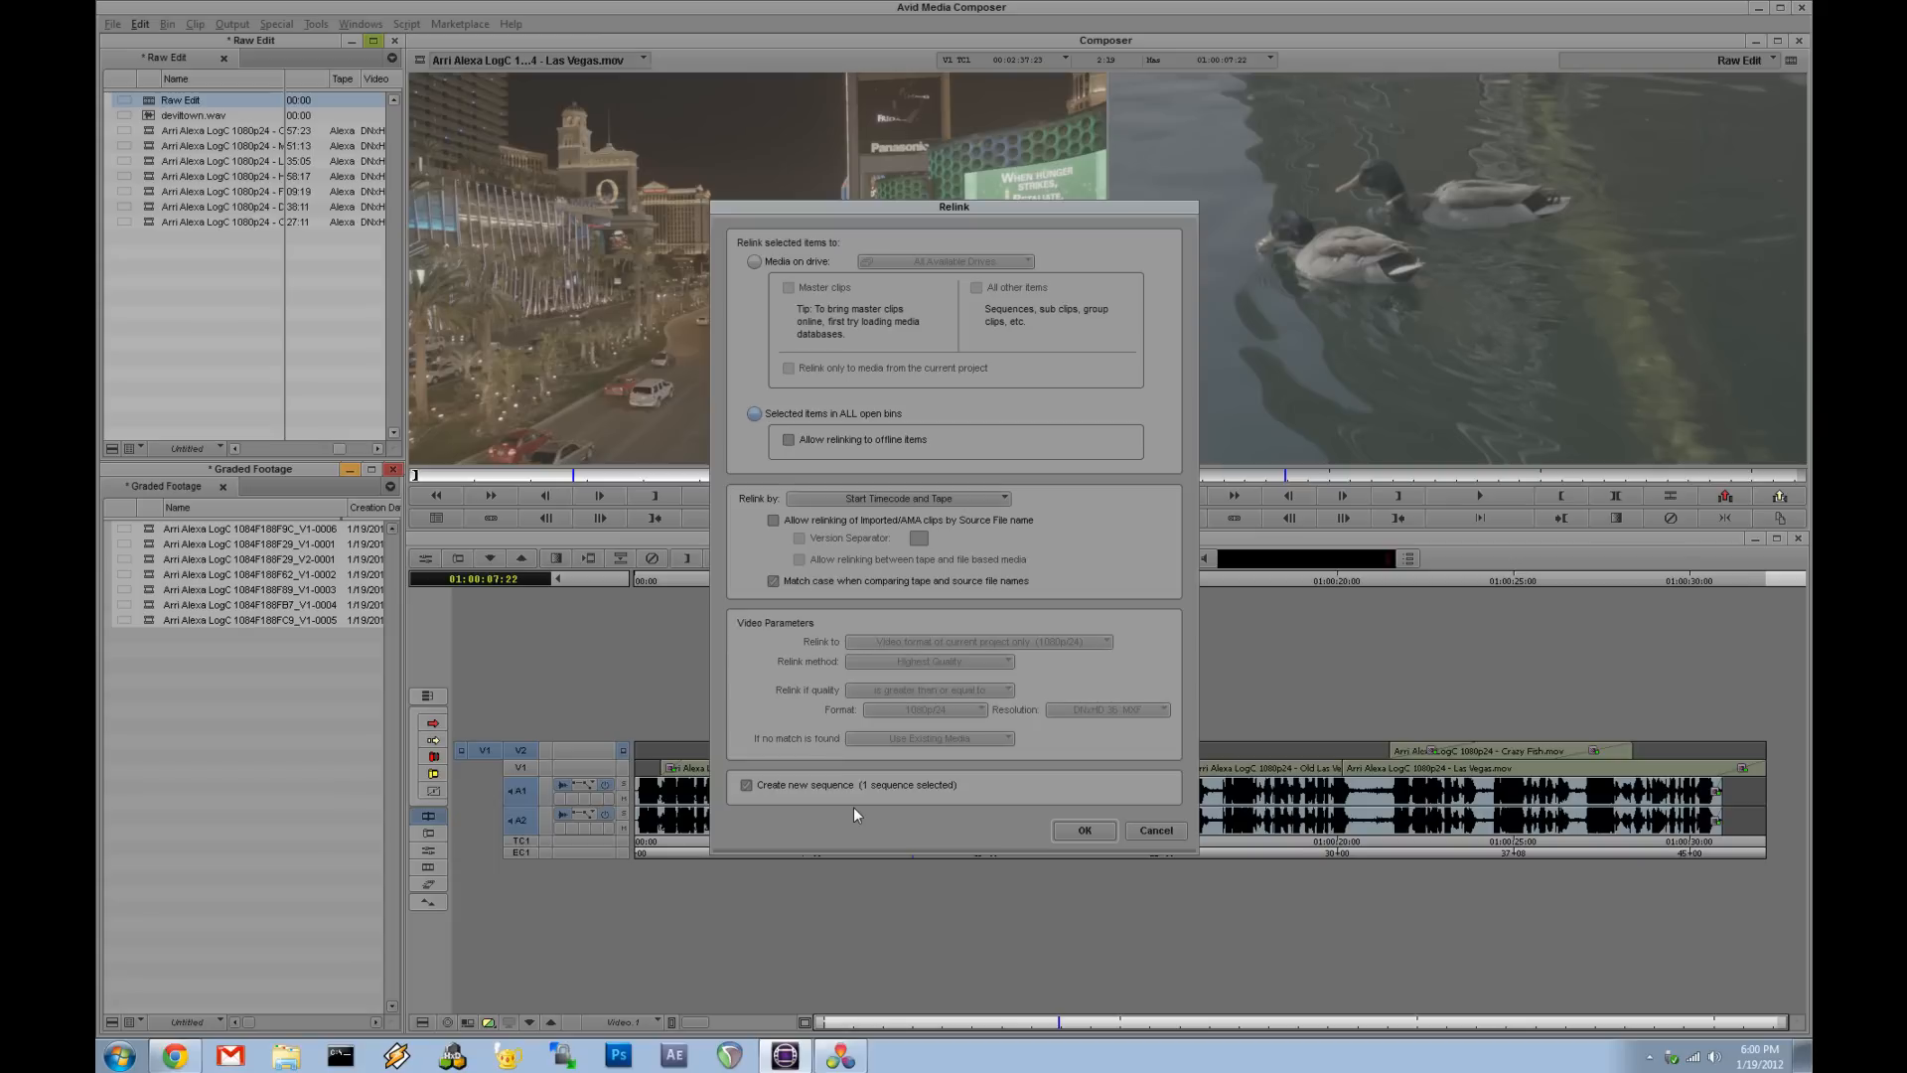
{"action": "left_click", "coordinate": [1072, 832]}
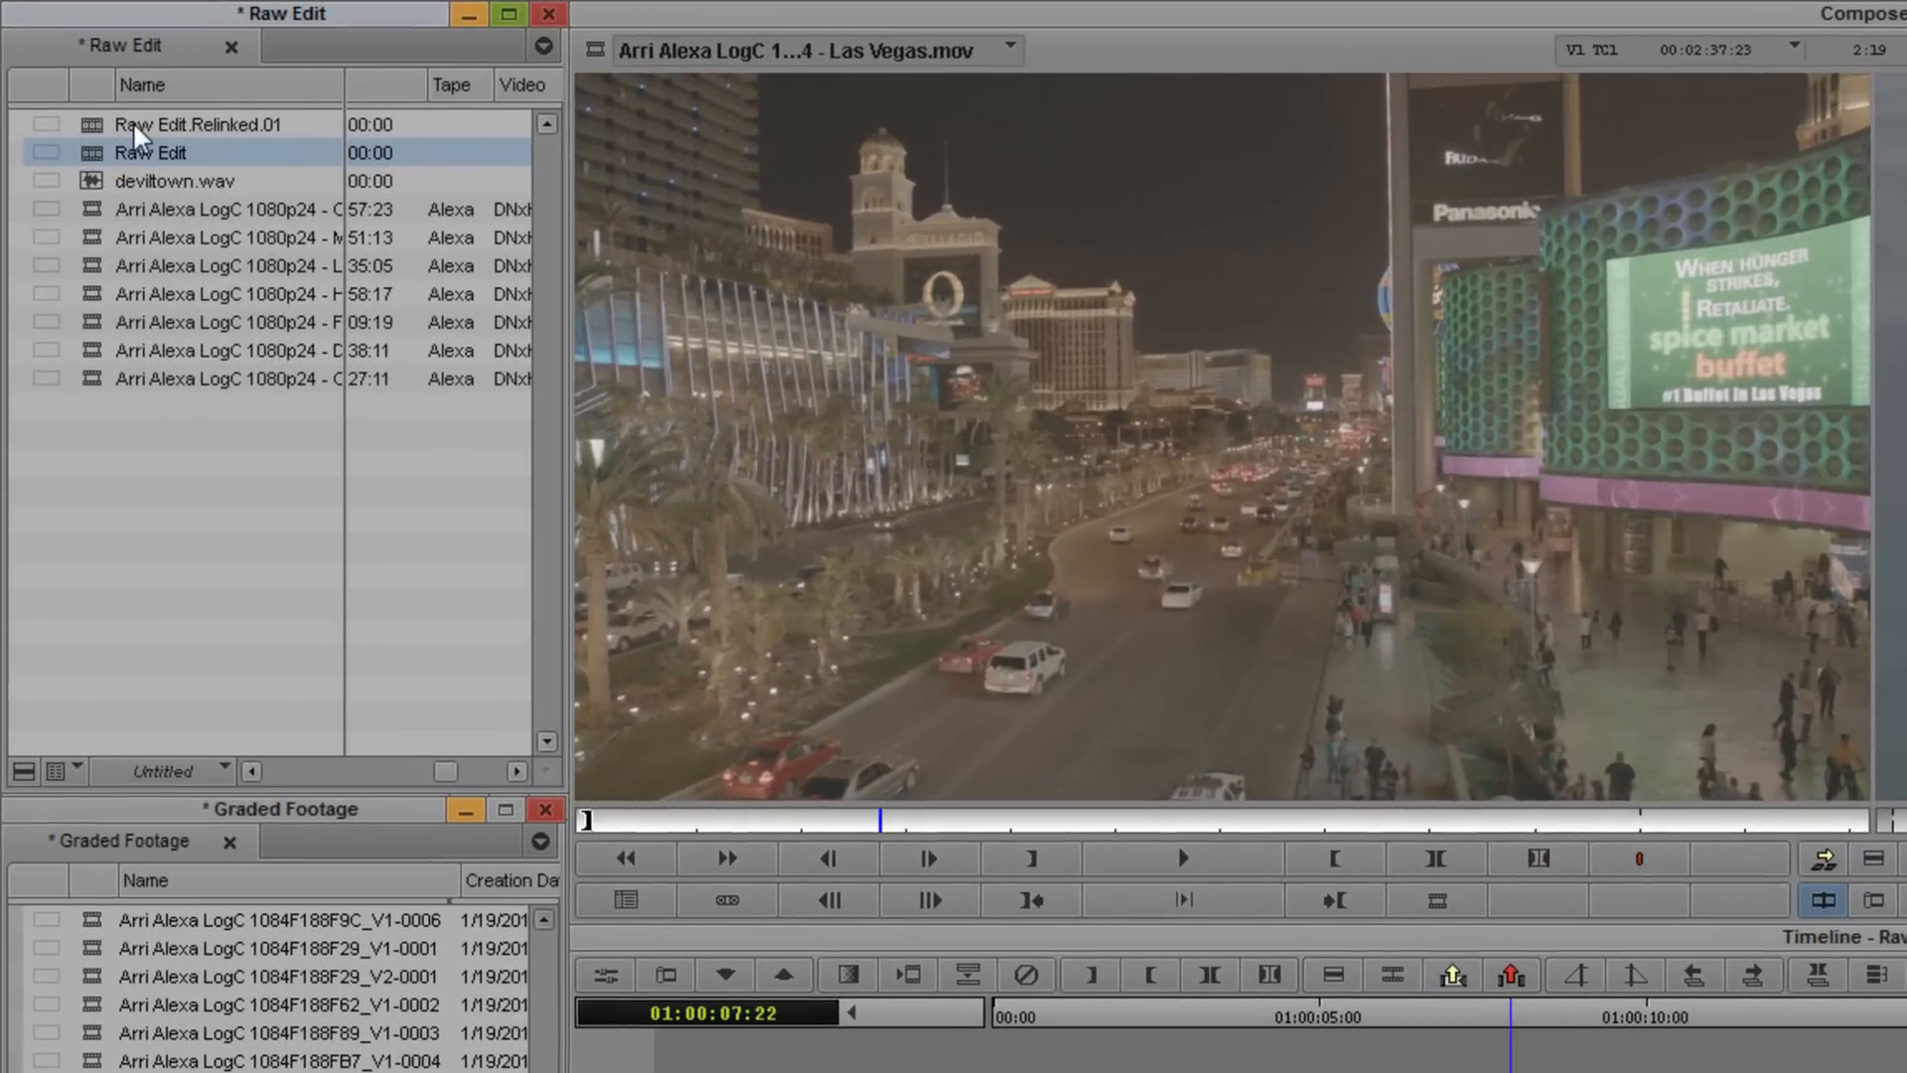
- Move the relinked sequence into the Graded Footage bin and rename it Graded Edit
{"action": "left_click", "coordinate": [134, 125]}
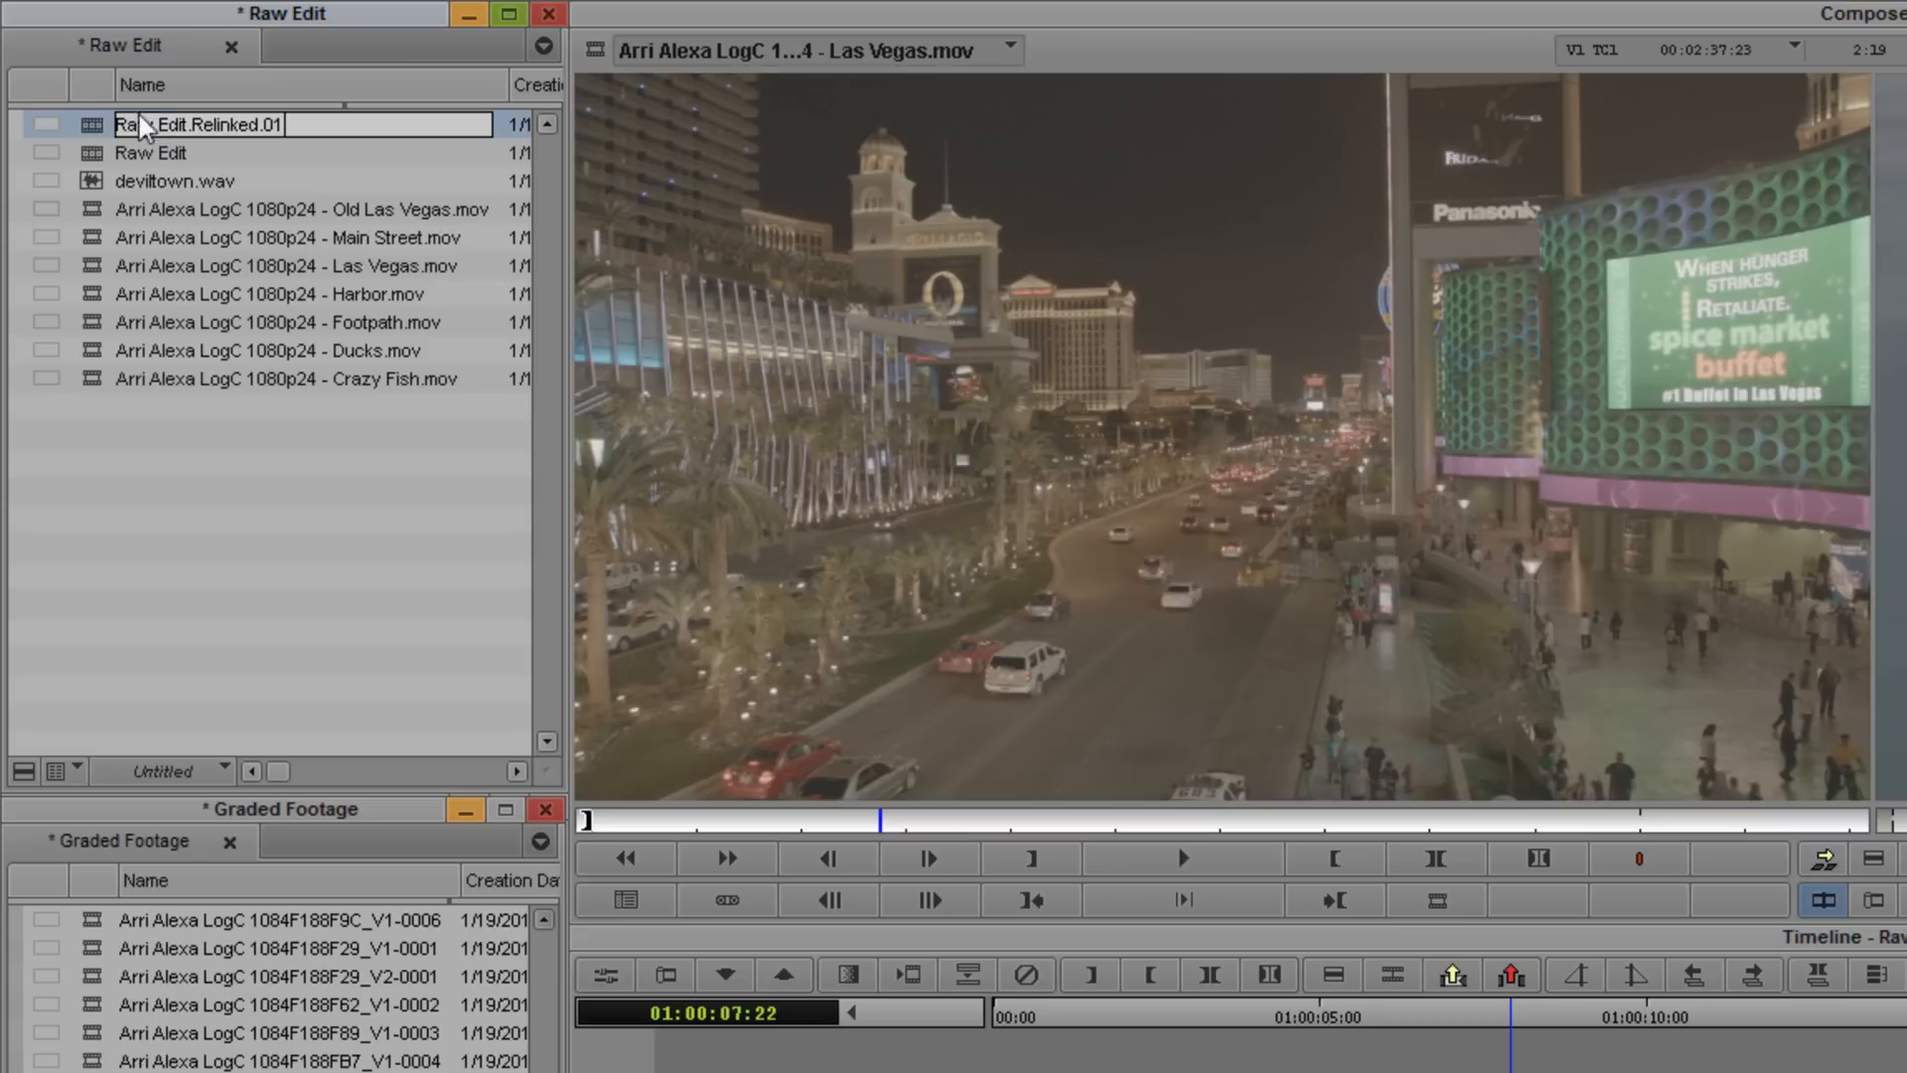
{"action": "left_click", "coordinate": [115, 124]}
{"action": "left_click_drag", "start_coordinate": [92, 125], "coordinate": [177, 1021]}
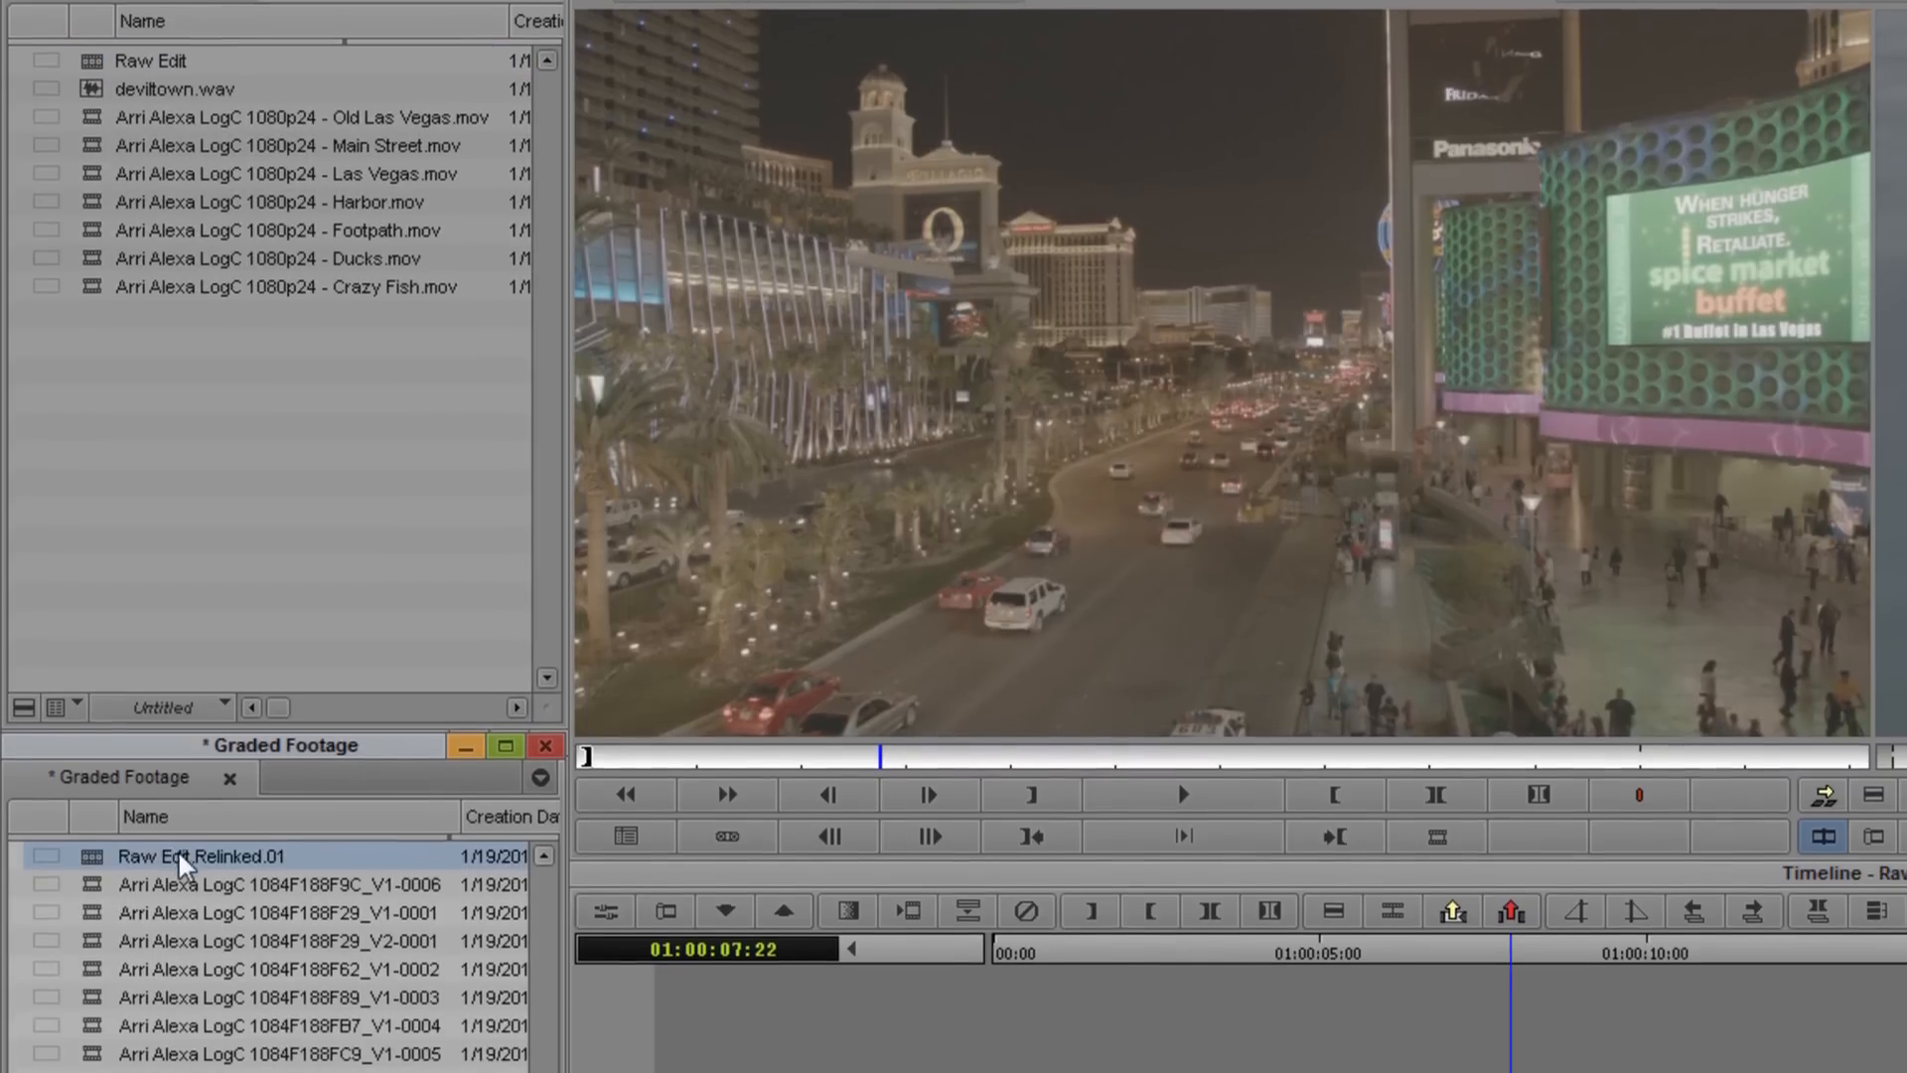
{"action": "left_click", "coordinate": [177, 919]}
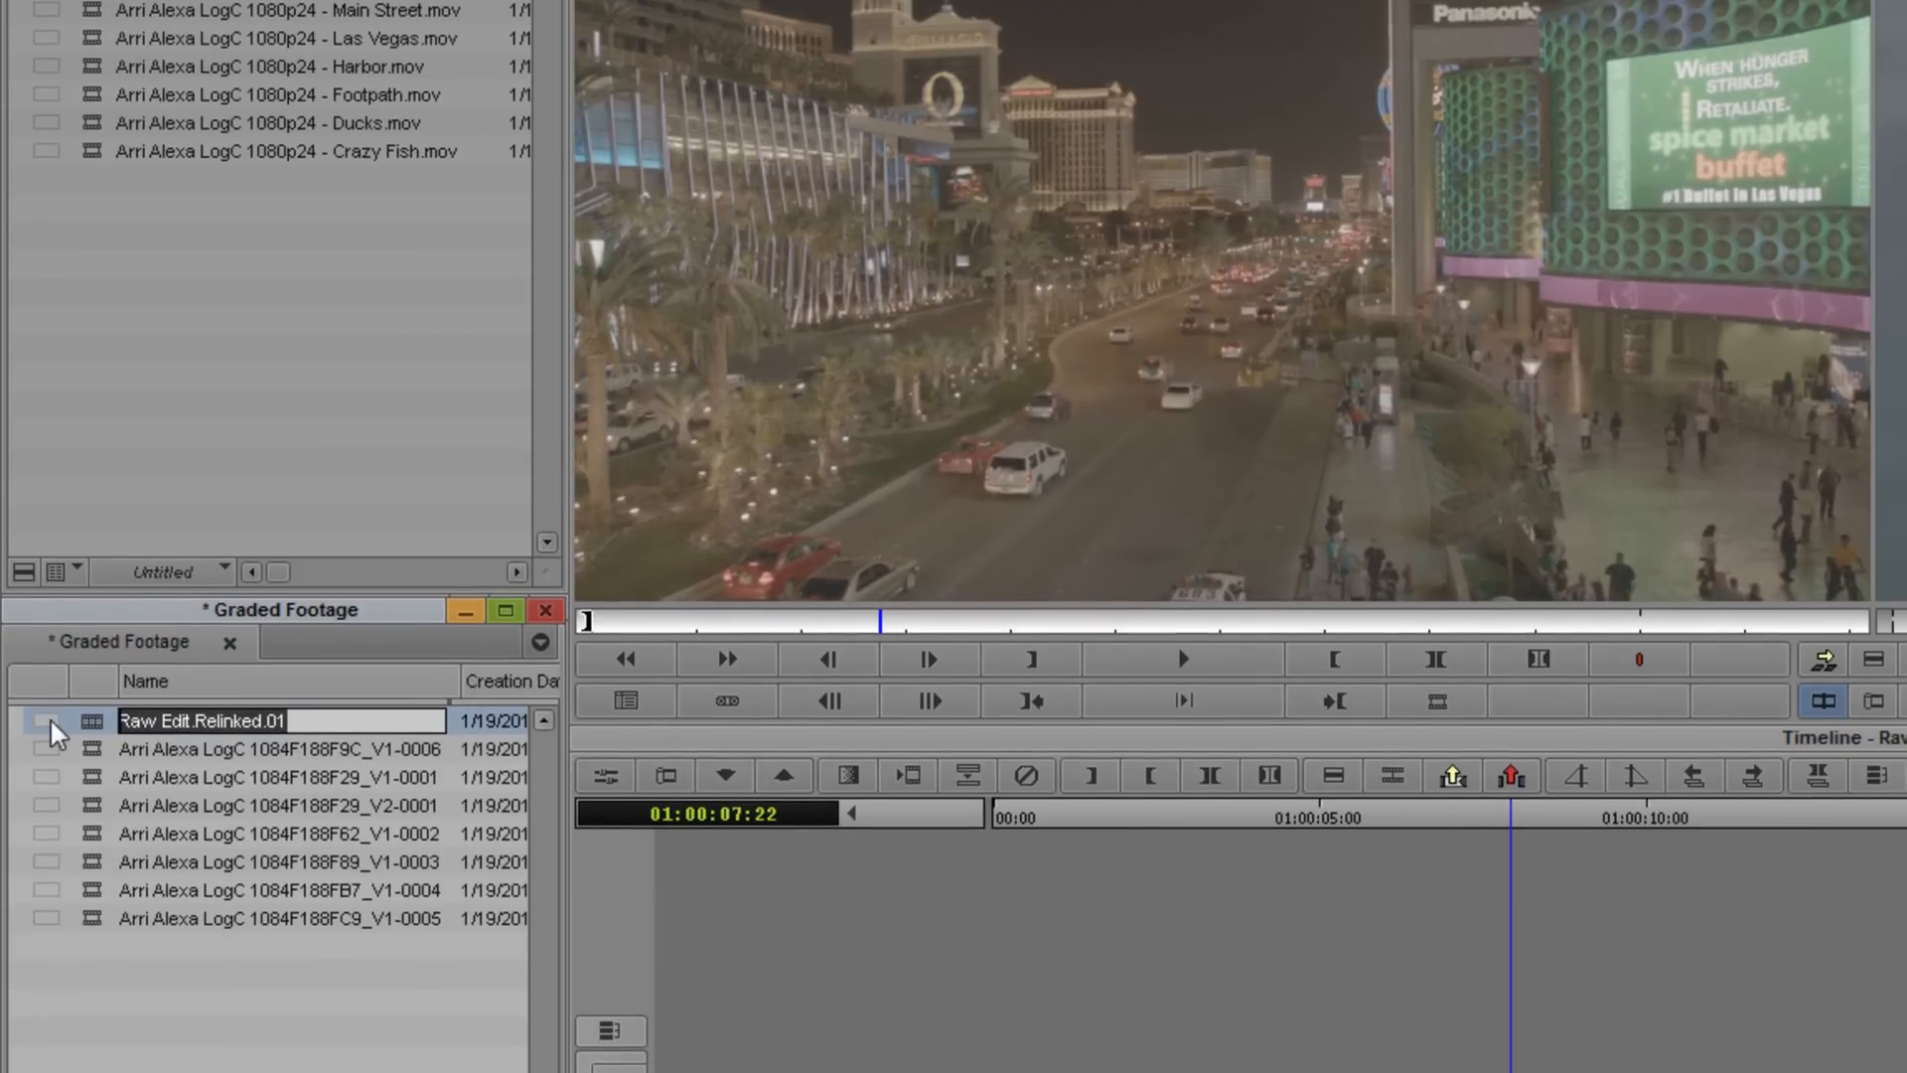
{"action": "type", "text": "Graded Edit"}
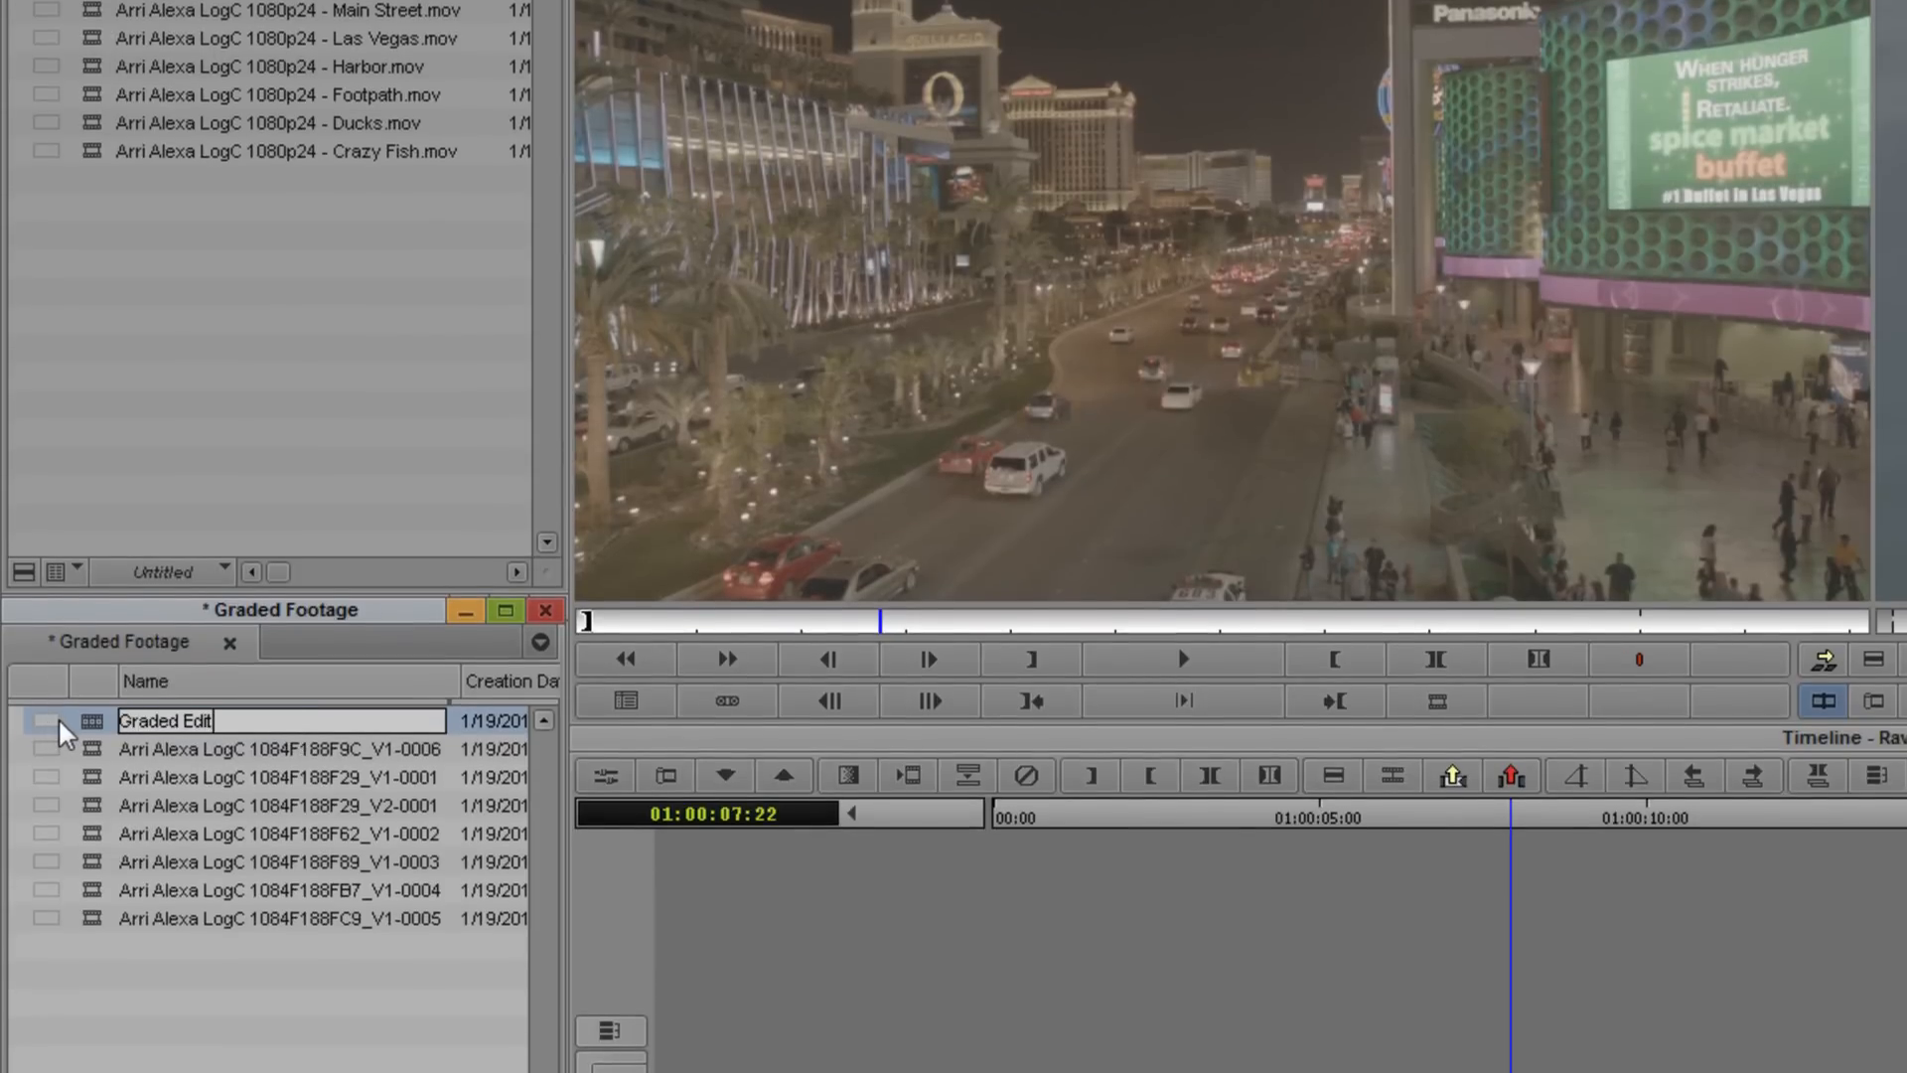
{"action": "key", "text": "Return"}
- Load the Graded Edit sequence into the timeline and scrub through it to check the graded shots
{"action": "left_click", "coordinate": [149, 723]}
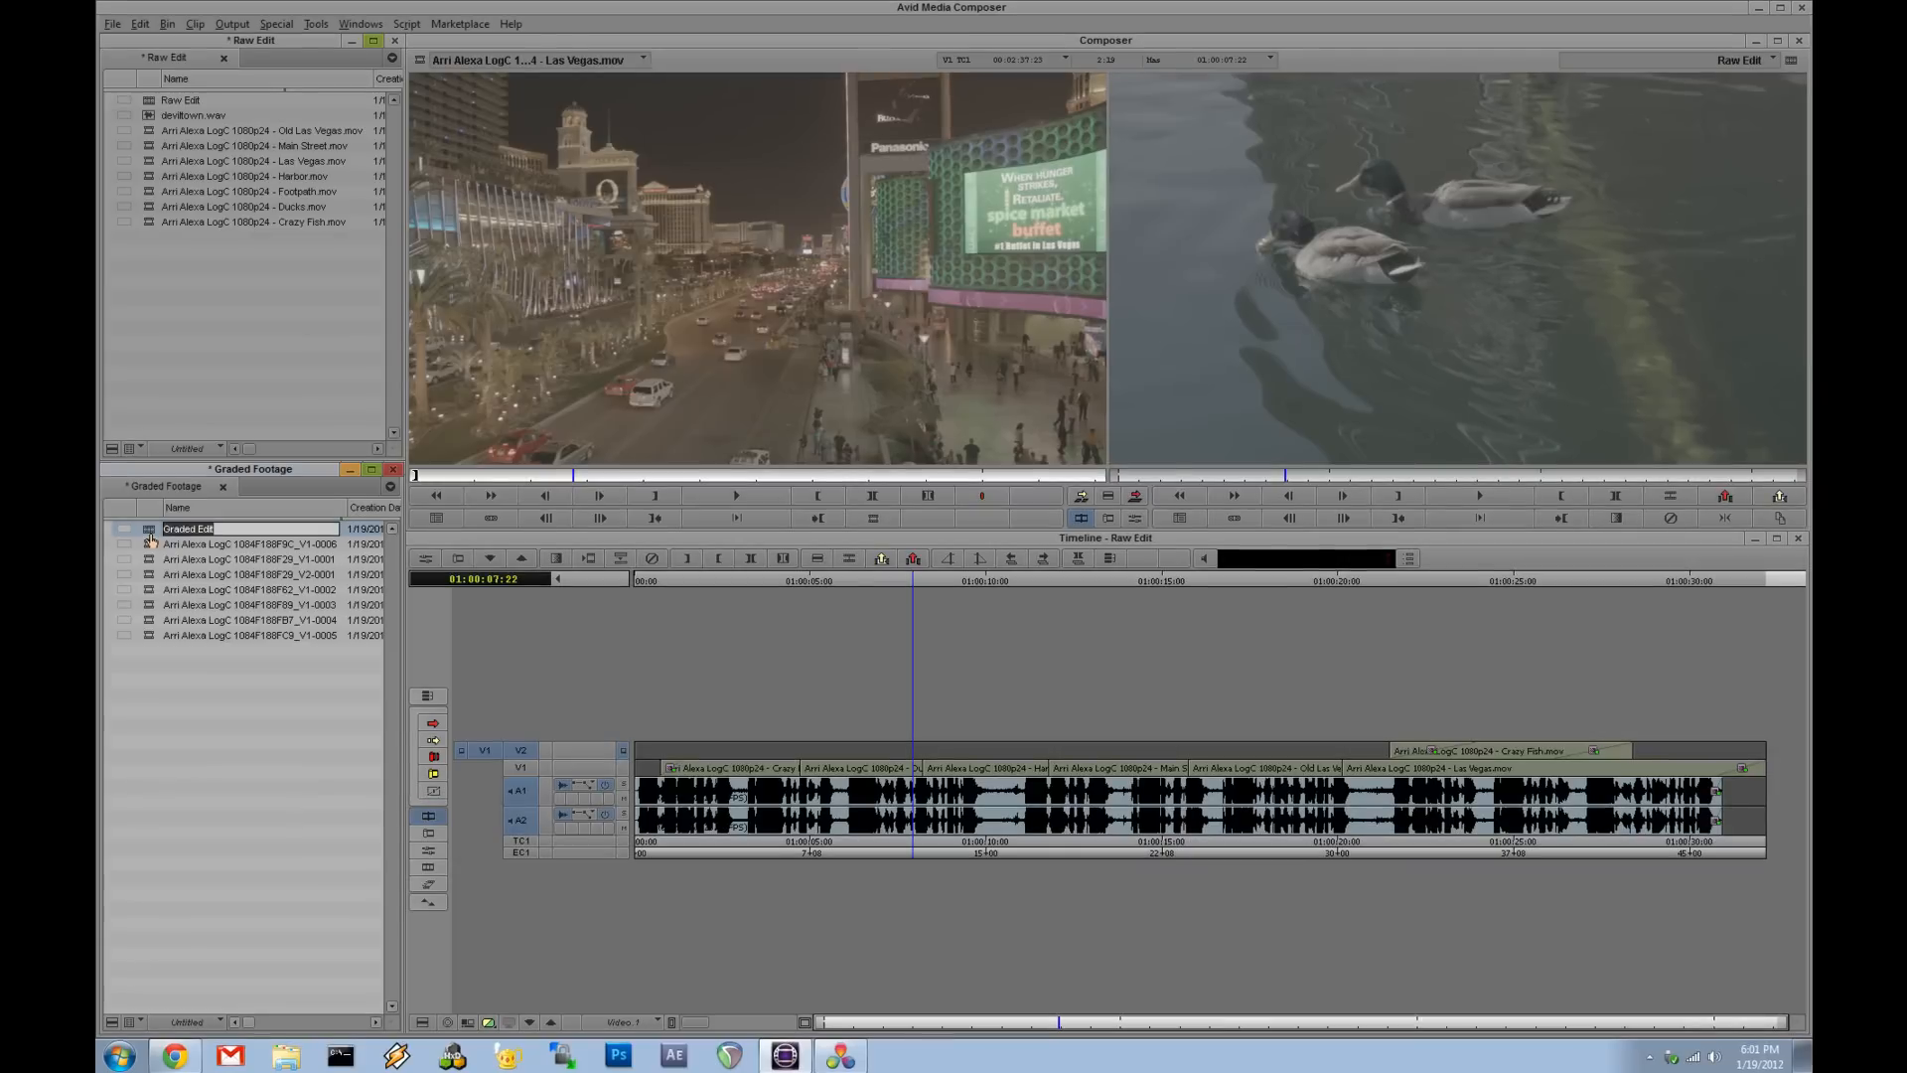
{"action": "double_click", "coordinate": [142, 562]}
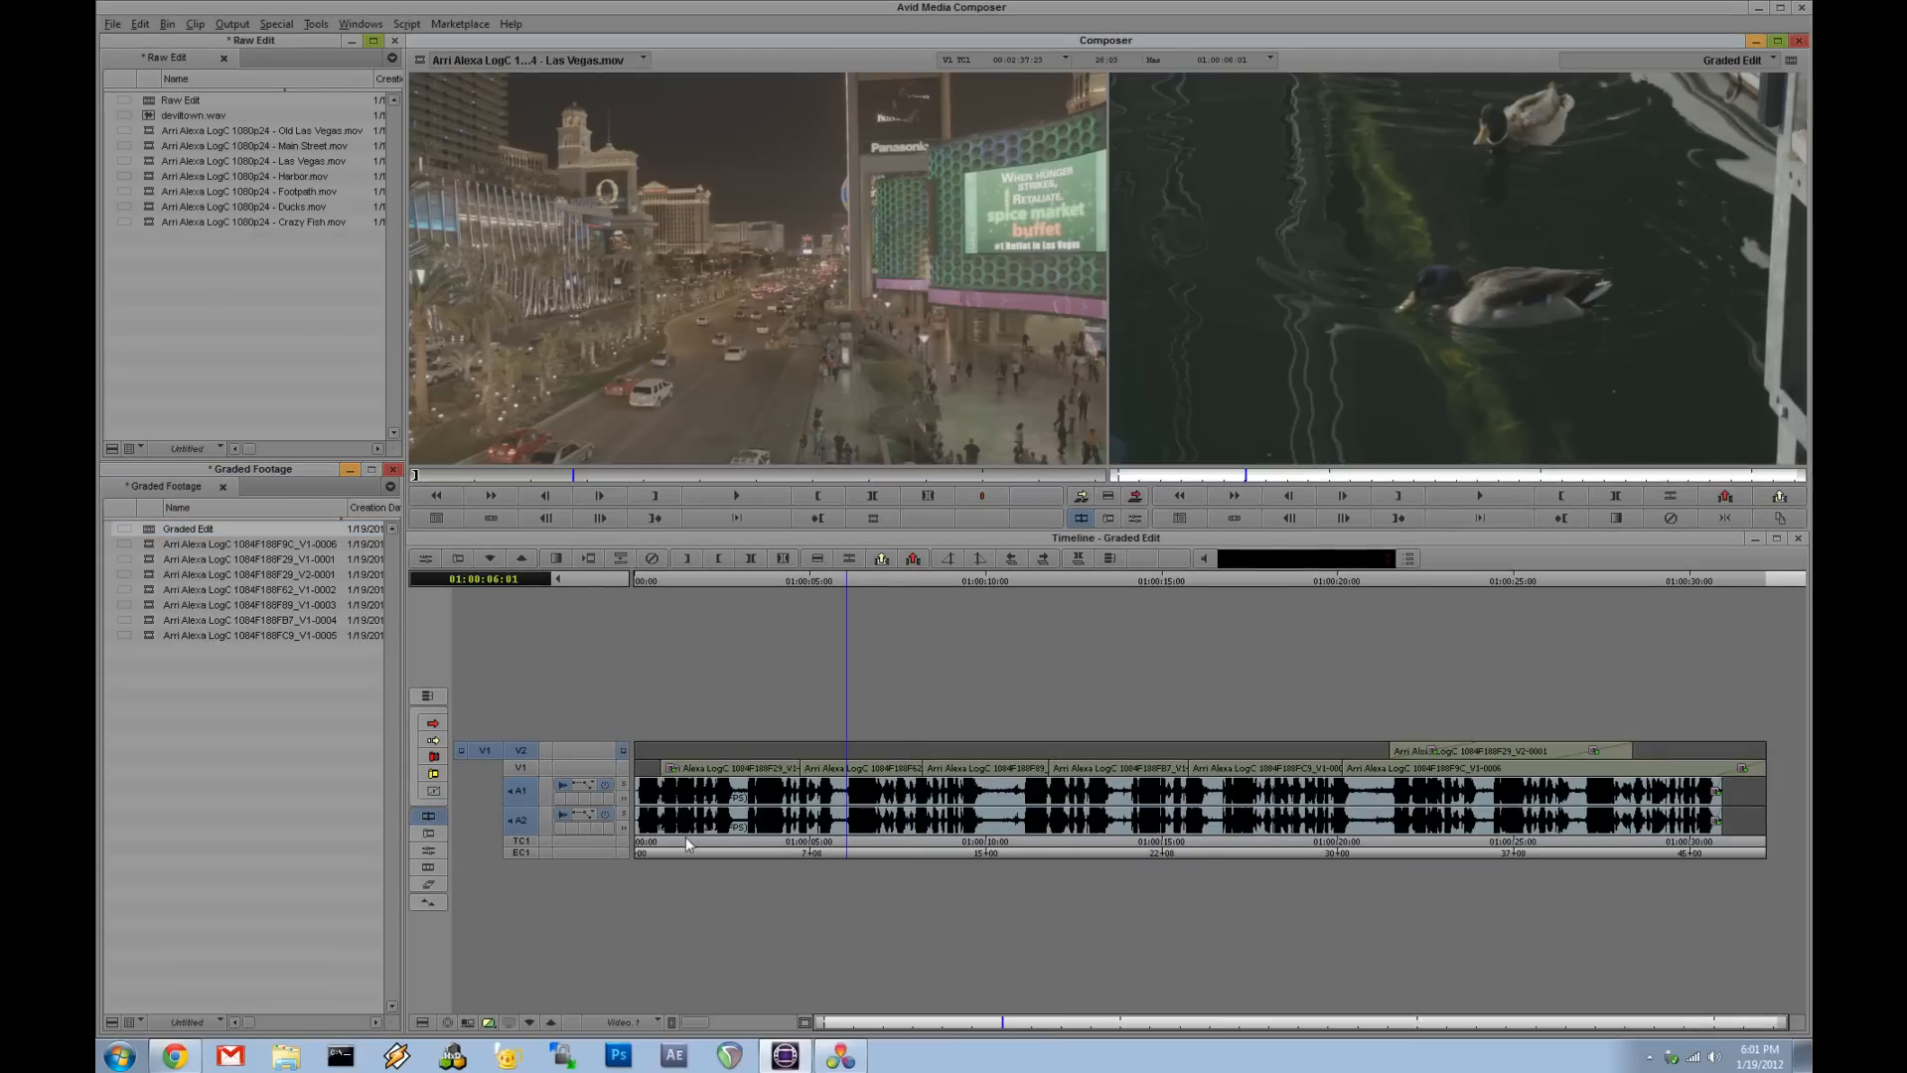
{"action": "left_click_drag", "start_coordinate": [860, 852], "coordinate": [1447, 832]}
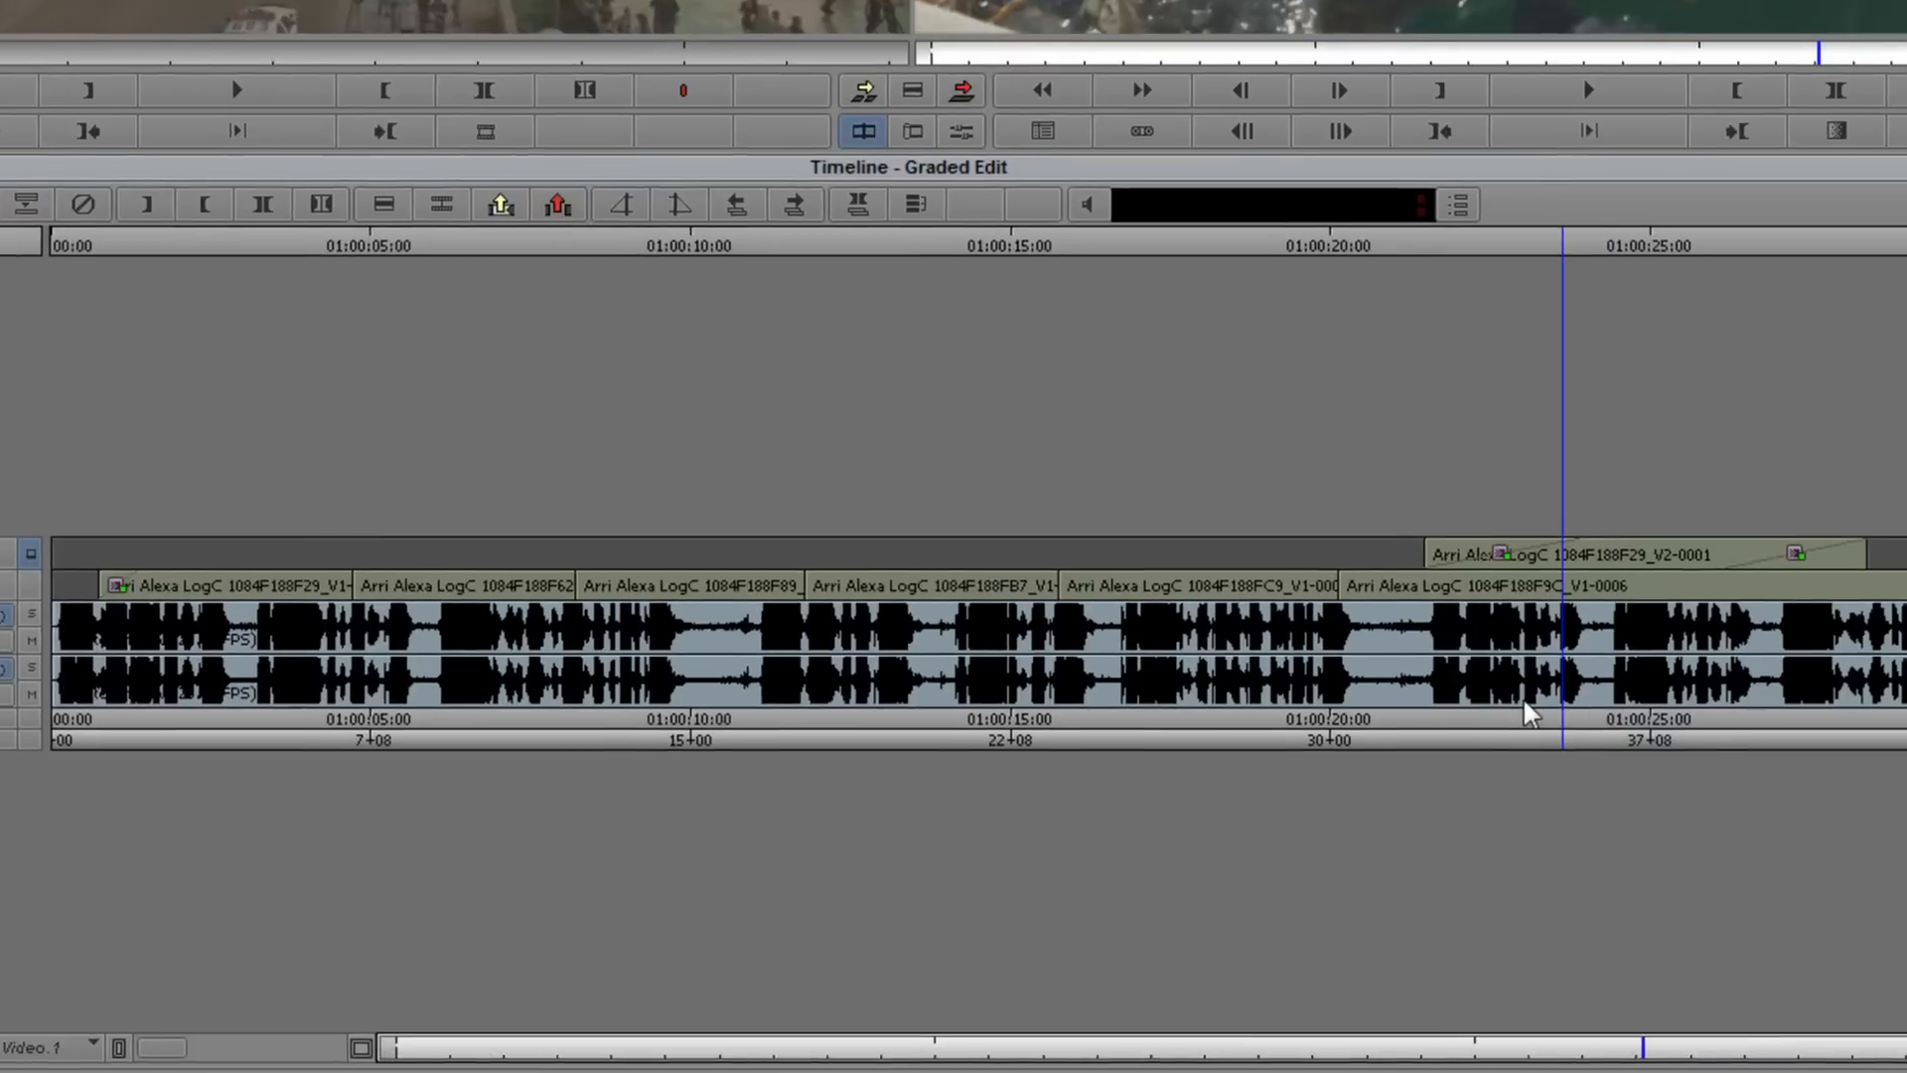
{"action": "left_click_drag", "start_coordinate": [1524, 701], "coordinate": [1467, 691]}
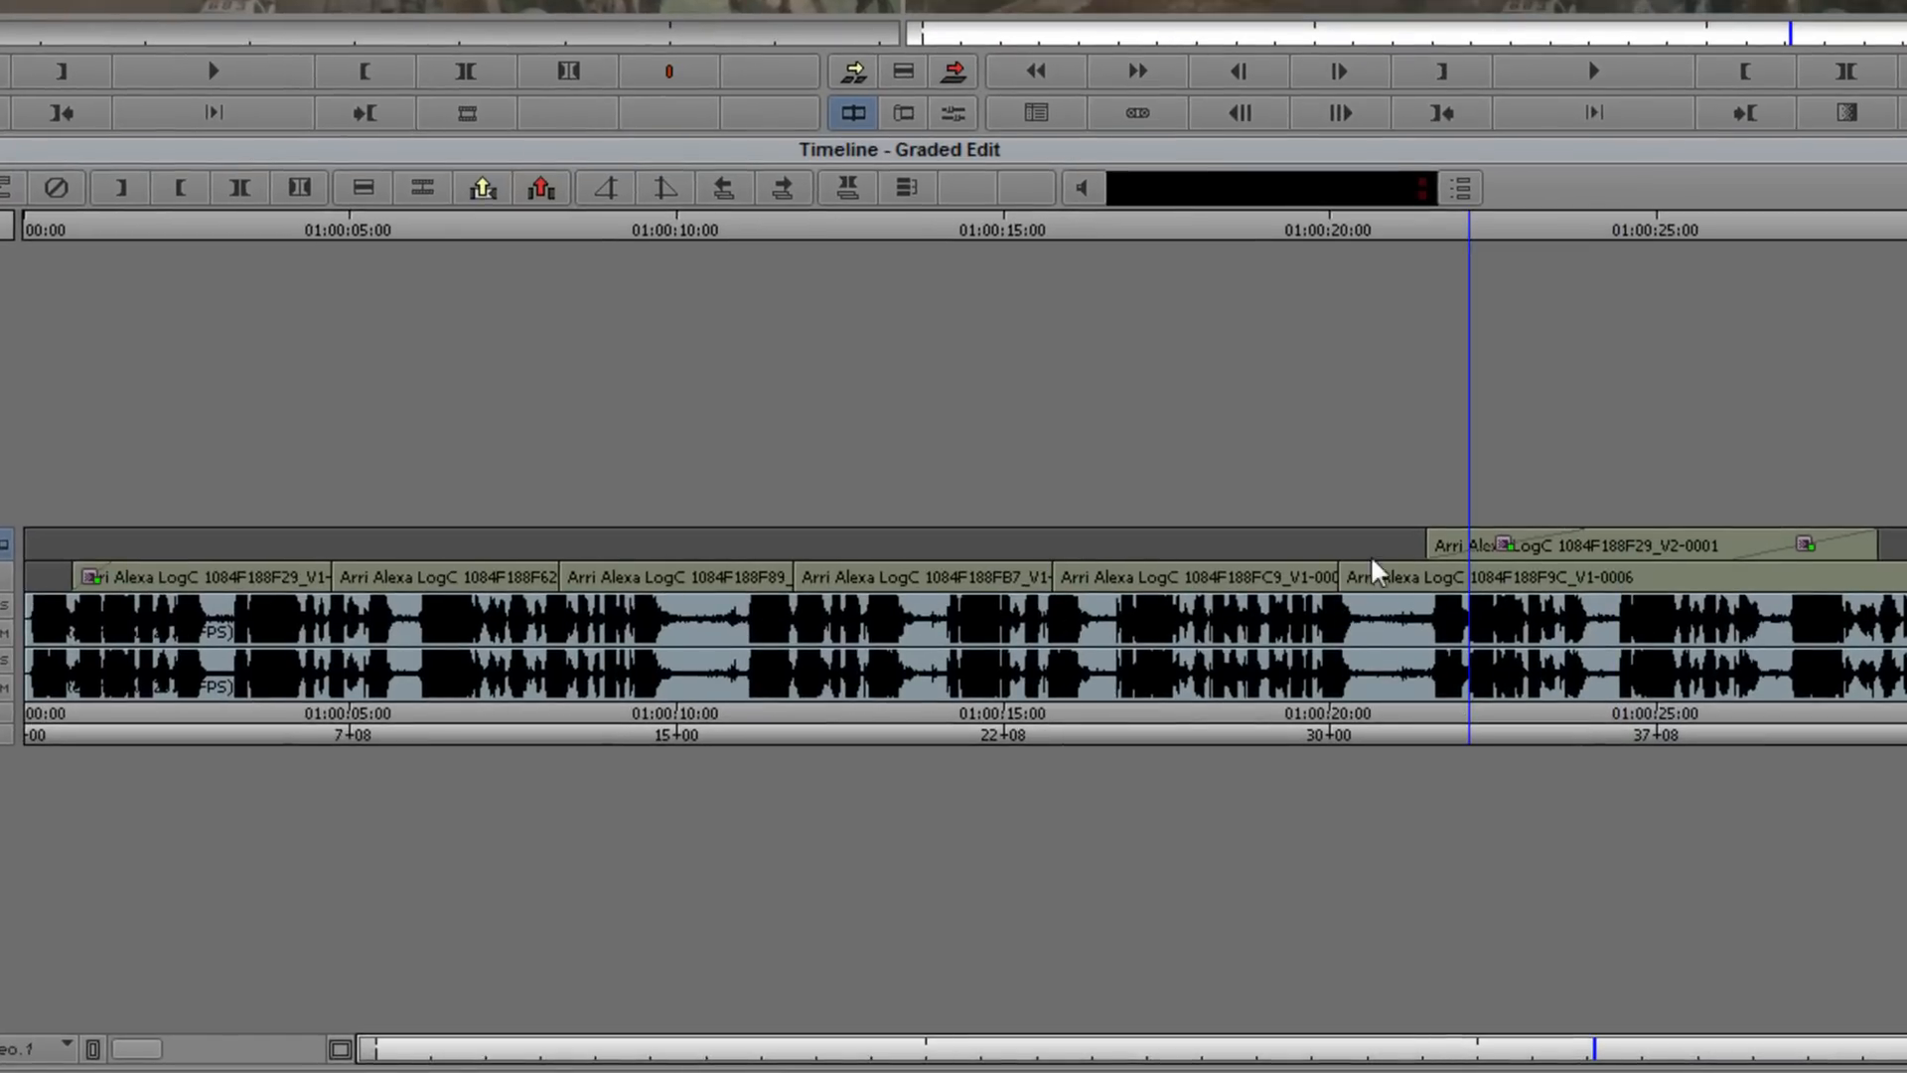
{"action": "left_click", "coordinate": [1527, 536]}
{"action": "left_click", "coordinate": [1456, 584]}
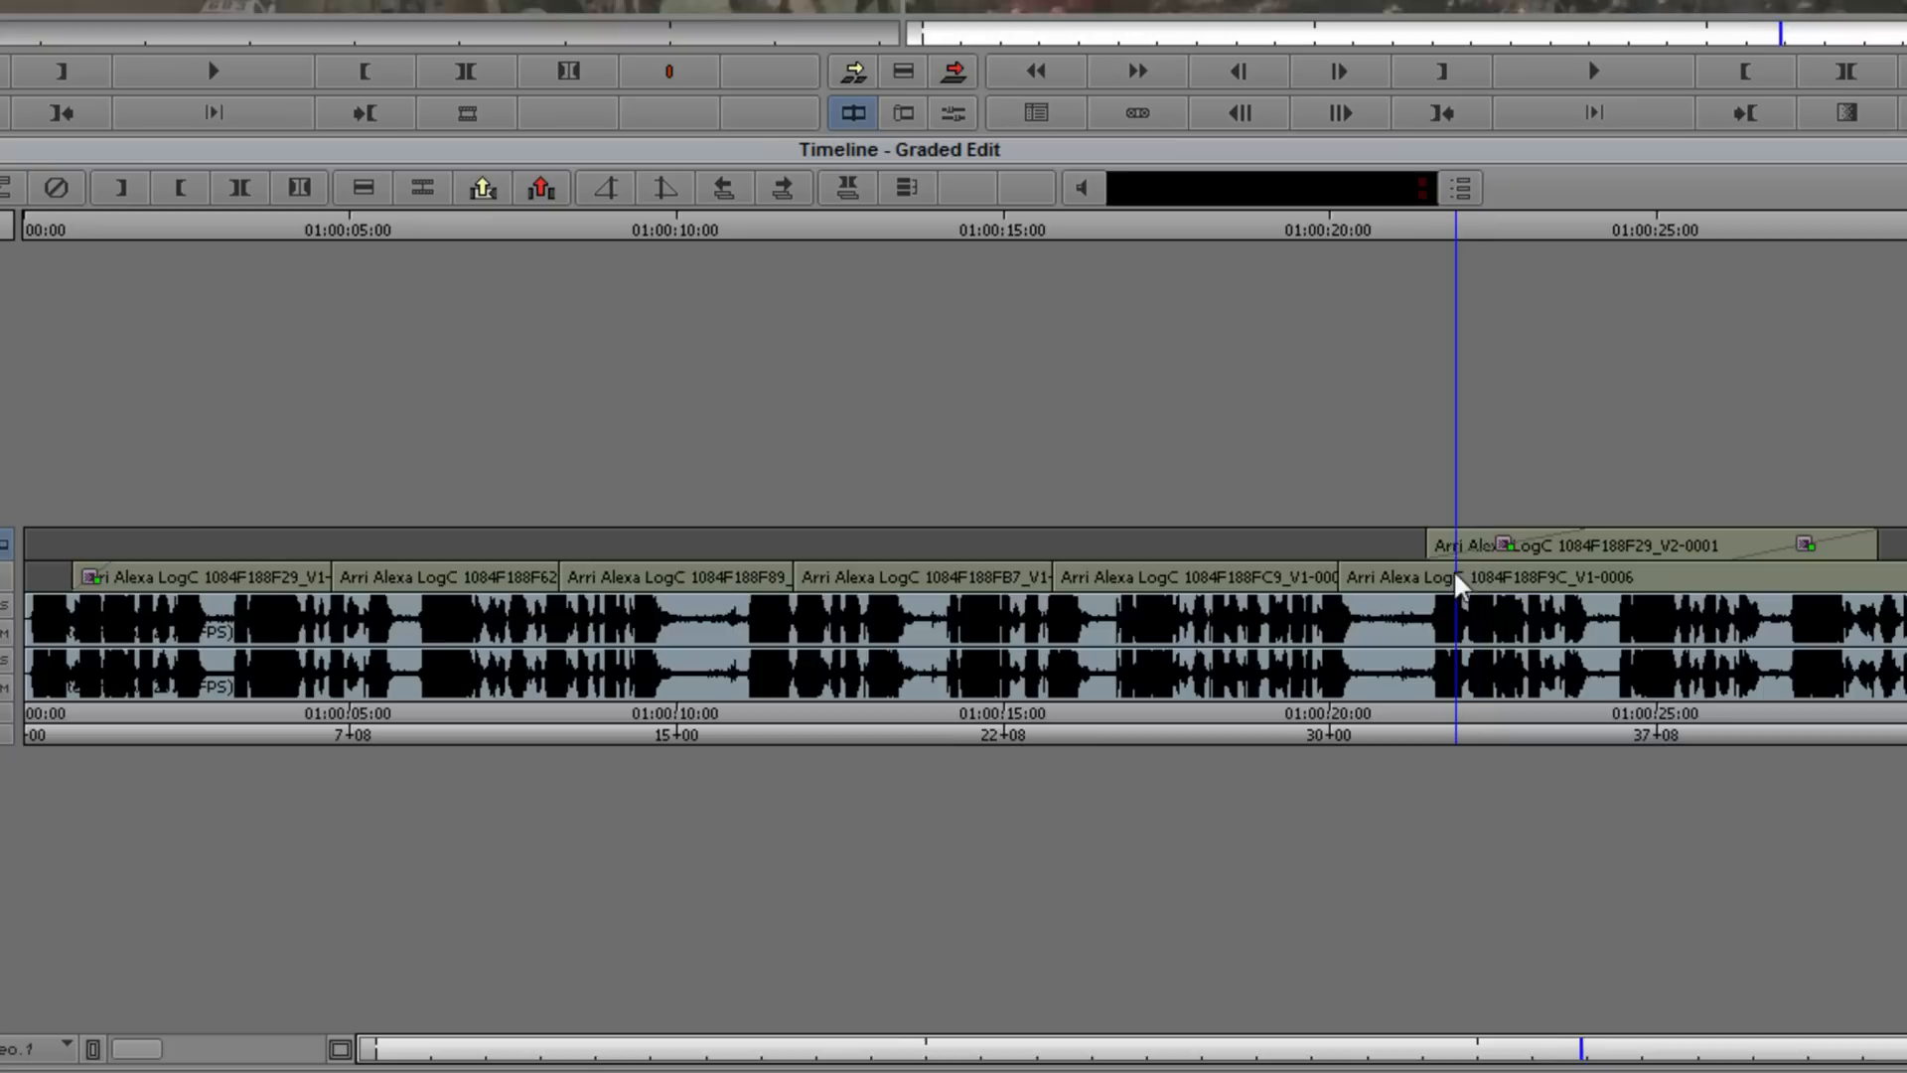
{"action": "left_click_drag", "start_coordinate": [1456, 584], "coordinate": [1906, 574]}
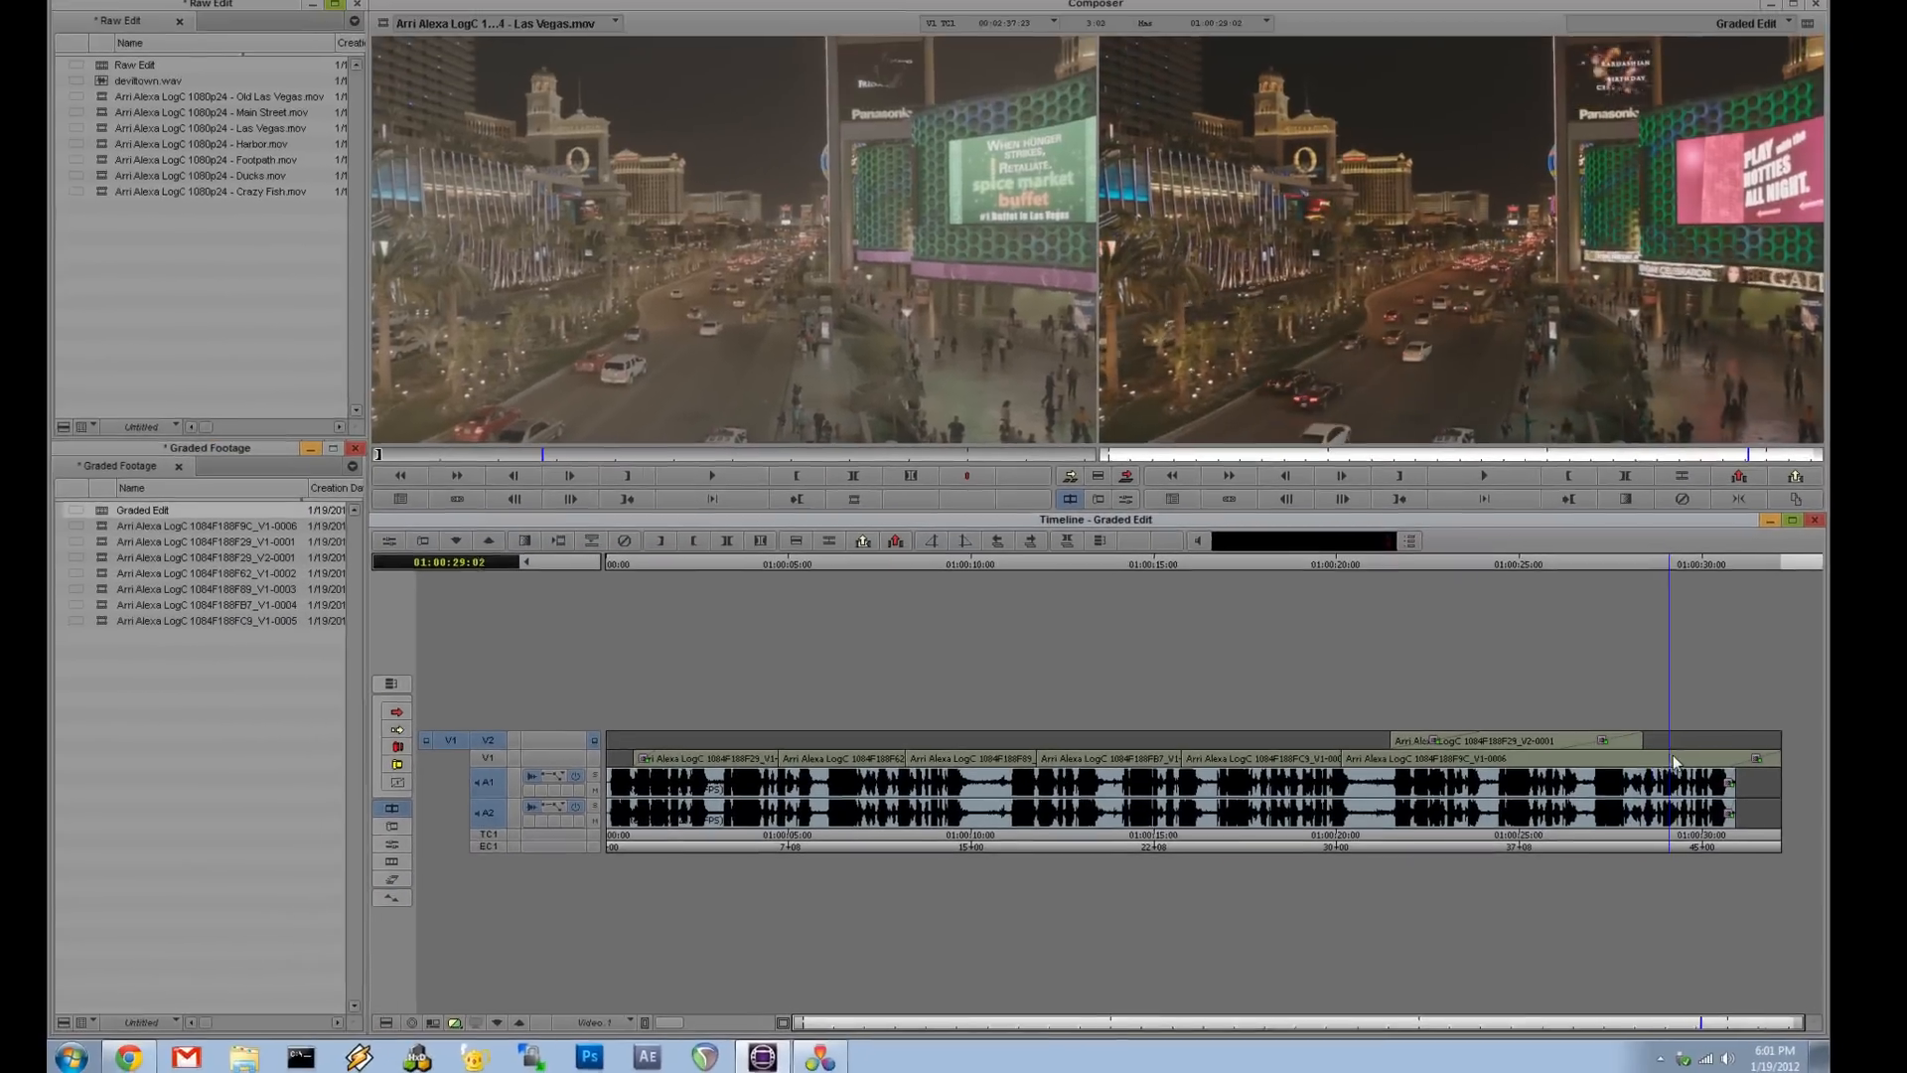
{"action": "left_click_drag", "start_coordinate": [1013, 783], "coordinate": [1343, 794]}
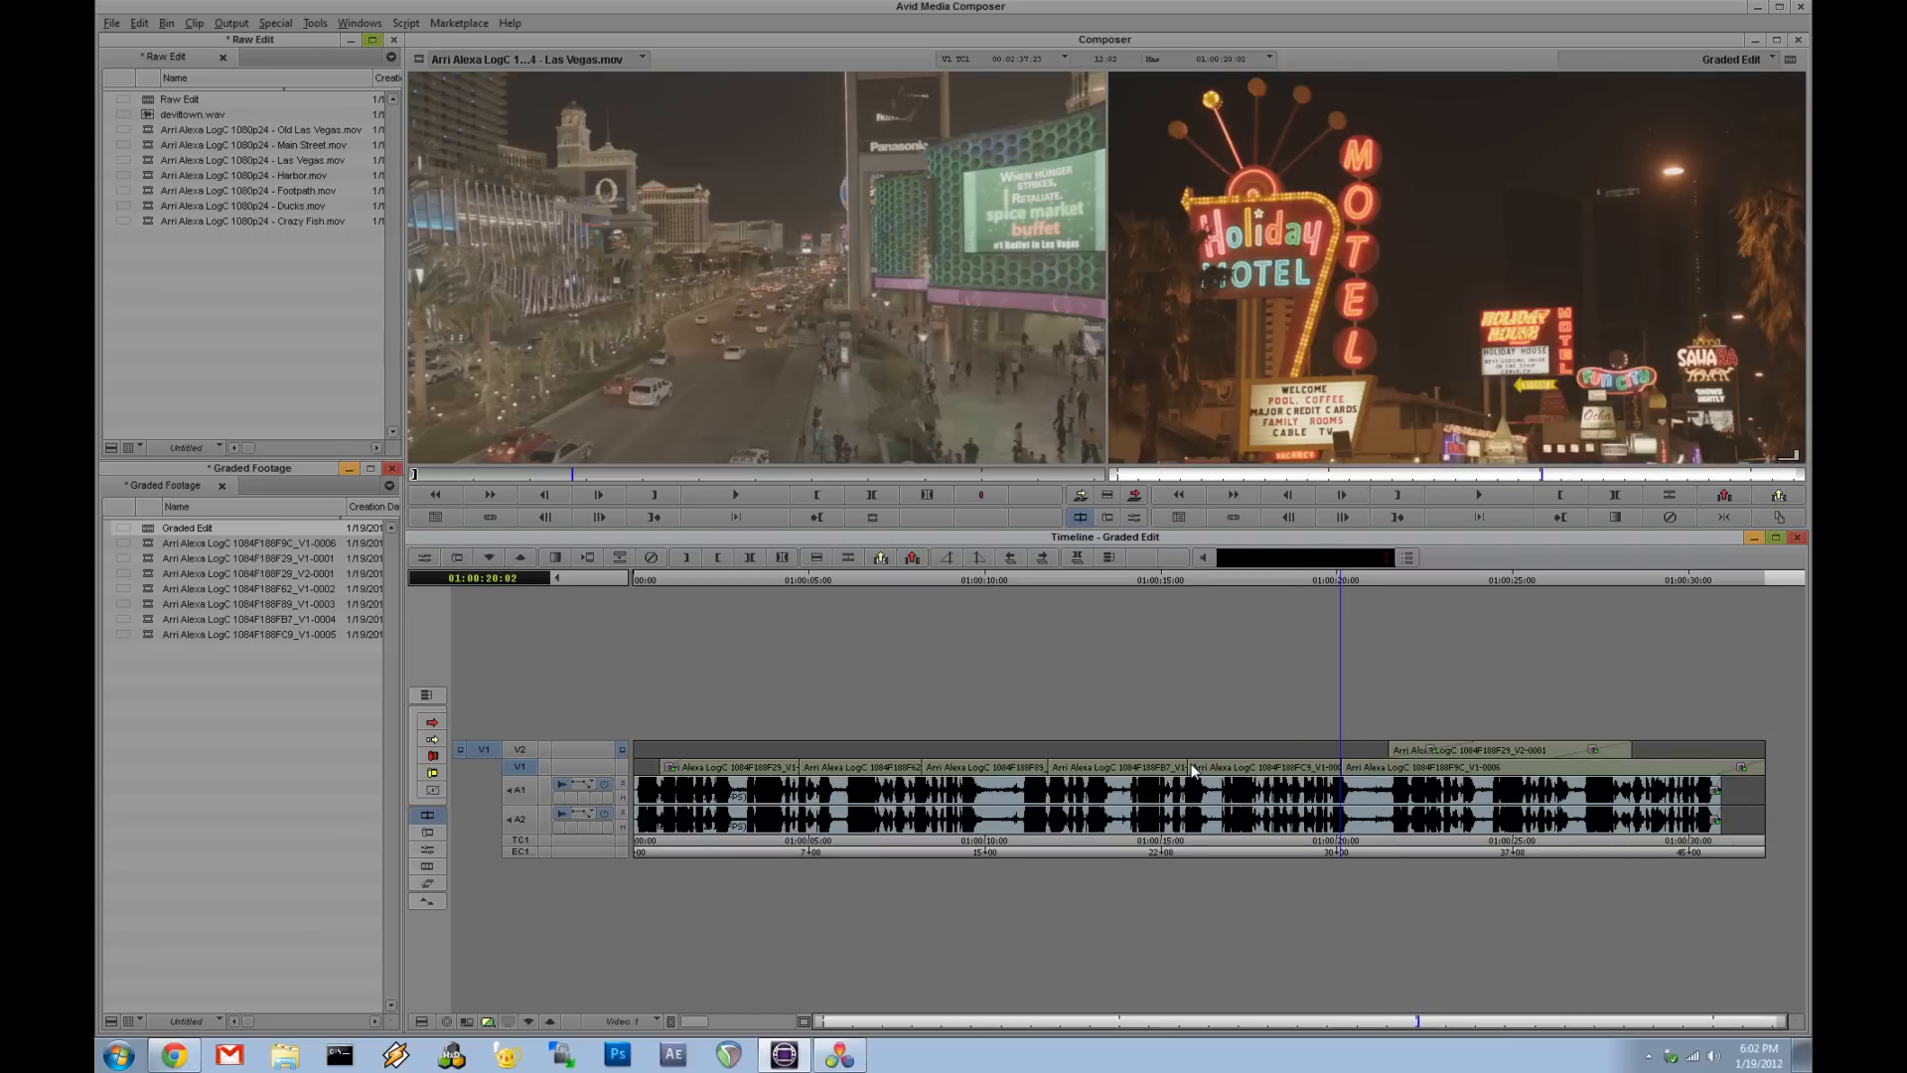
{"action": "left_click_drag", "start_coordinate": [1194, 773], "coordinate": [679, 854]}
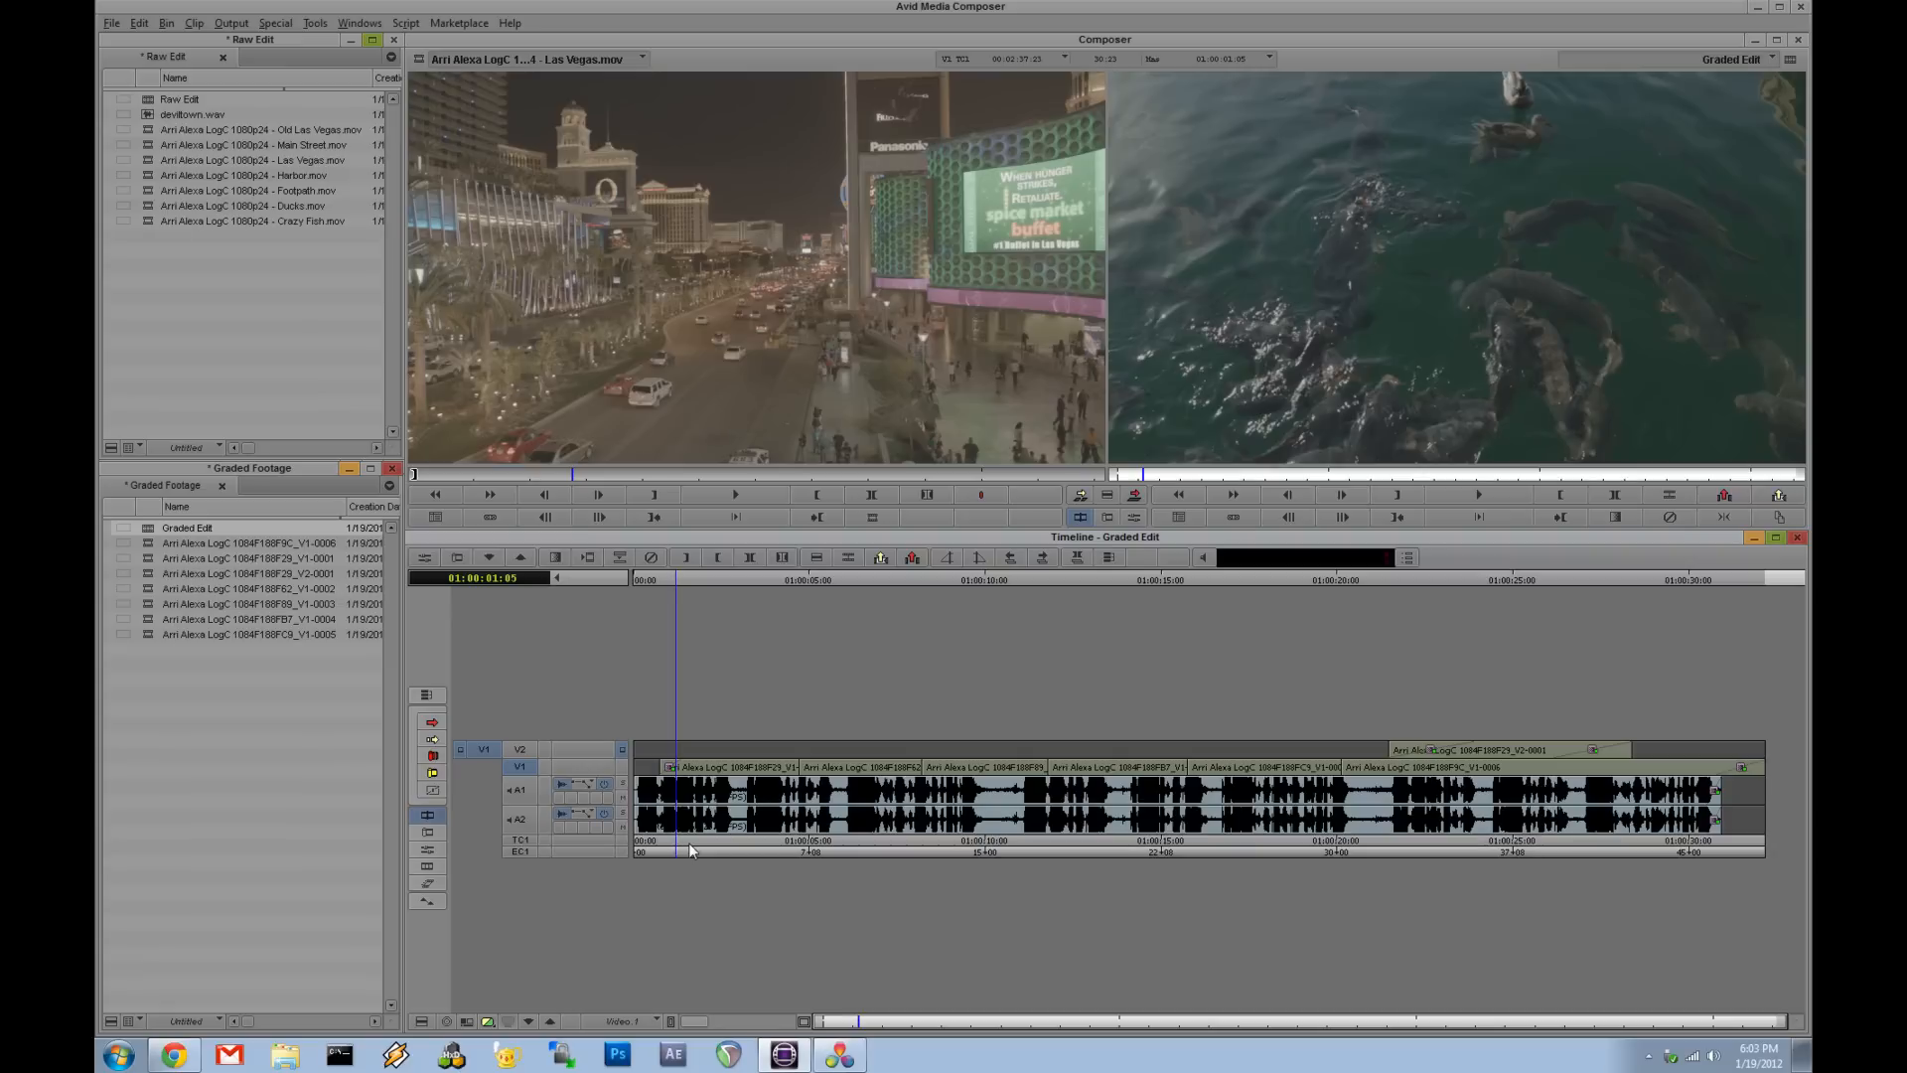
{"action": "left_click_drag", "start_coordinate": [692, 850], "coordinate": [776, 834]}
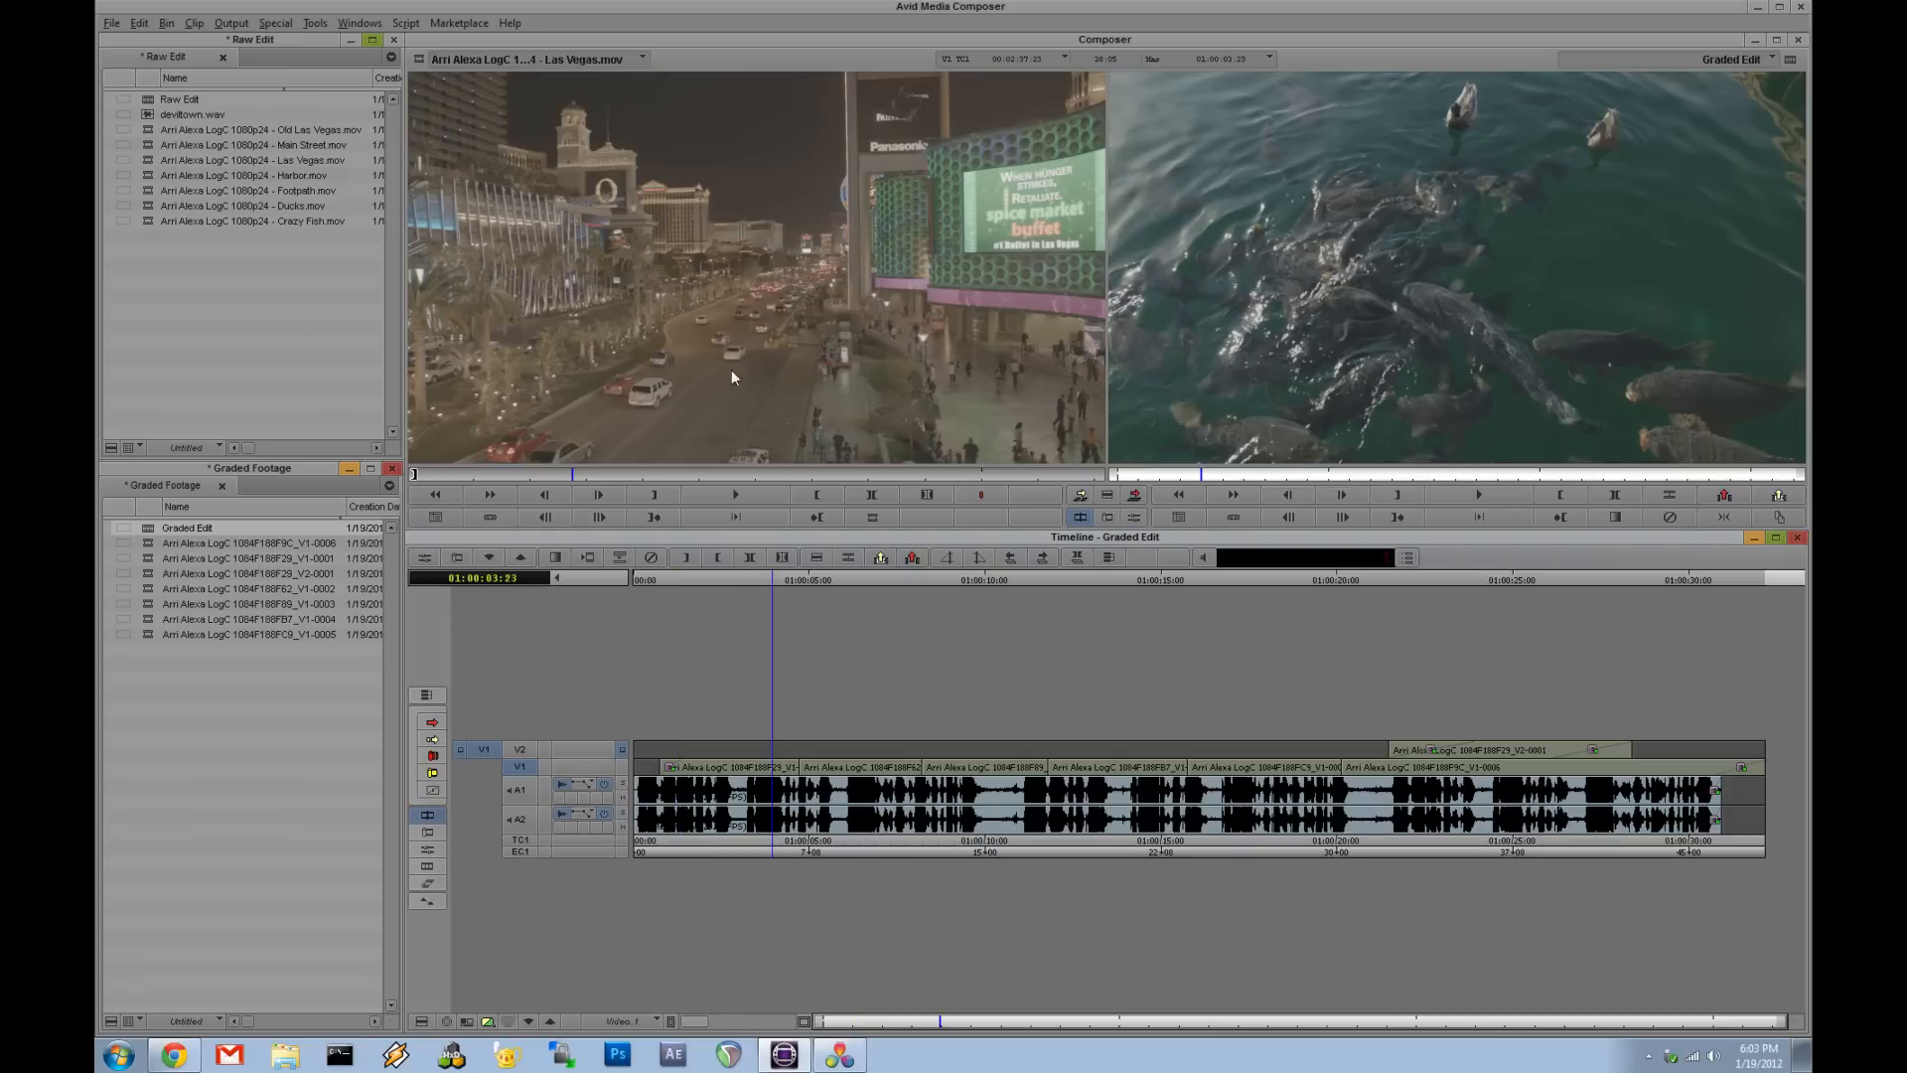